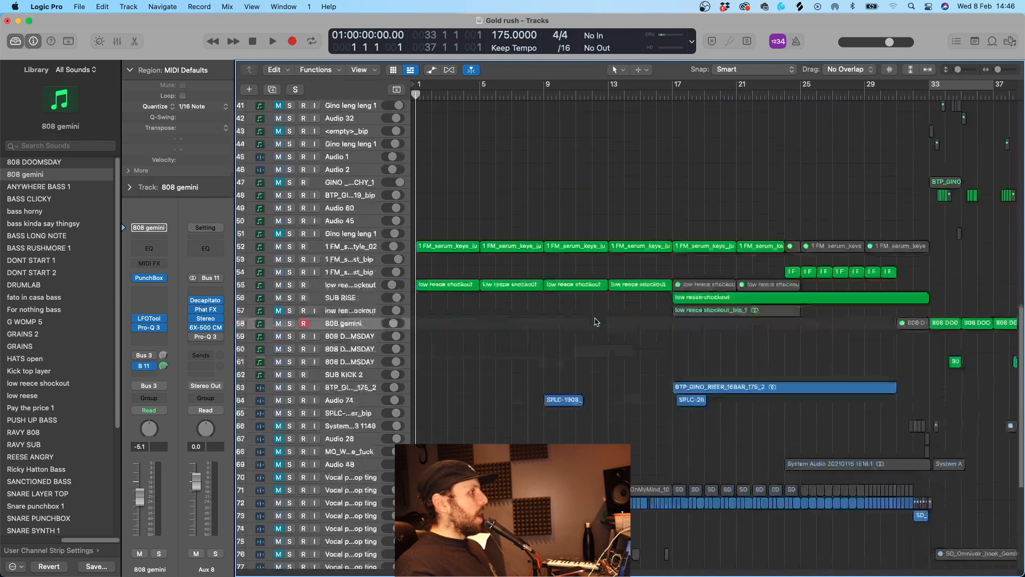
- Look over the arrangement's instrument and vocal tracks and play the opening of the full mix from bar 1
{"action": "scroll", "coordinate": [626, 306], "scroll_direction": "up", "scroll_amount": 10}
{"action": "scroll", "coordinate": [626, 305], "scroll_direction": "right", "scroll_amount": 8}
{"action": "scroll", "coordinate": [626, 306], "scroll_direction": "down", "scroll_amount": 15}
{"action": "scroll", "coordinate": [608, 288], "scroll_direction": "left", "scroll_amount": 8}
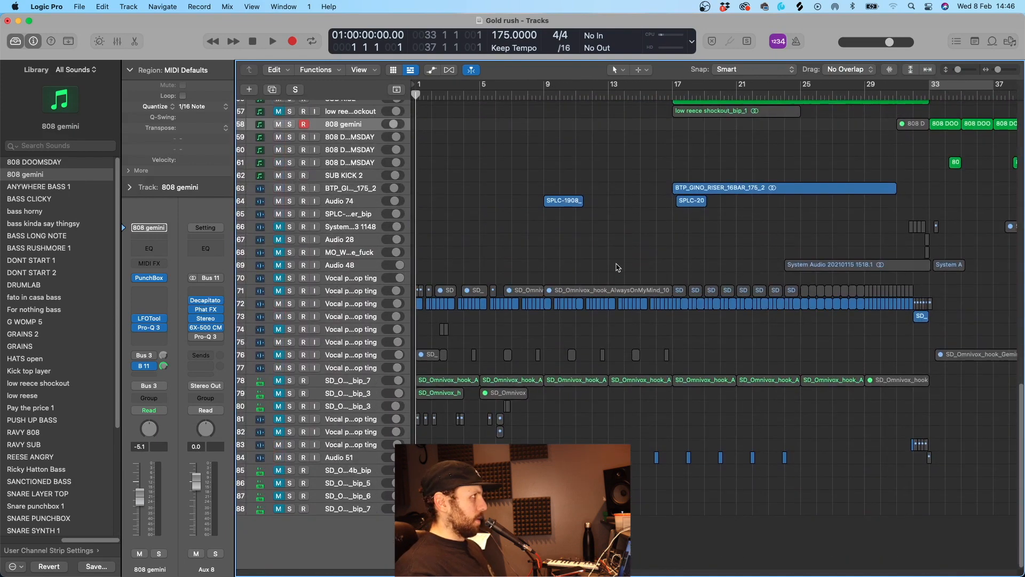
{"action": "scroll", "coordinate": [618, 267], "scroll_direction": "up", "scroll_amount": 5}
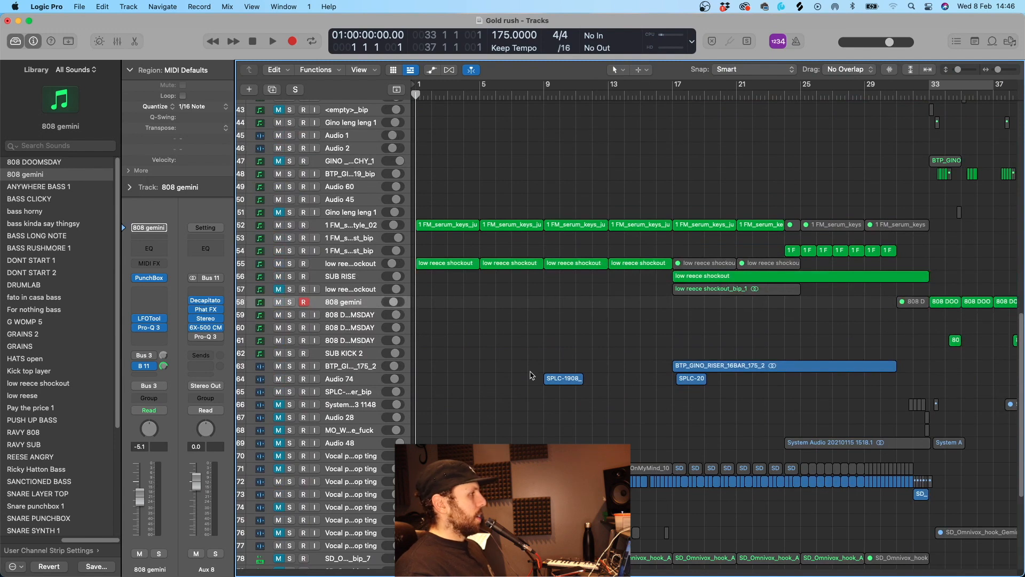
{"action": "scroll", "coordinate": [531, 375], "scroll_direction": "down", "scroll_amount": 2}
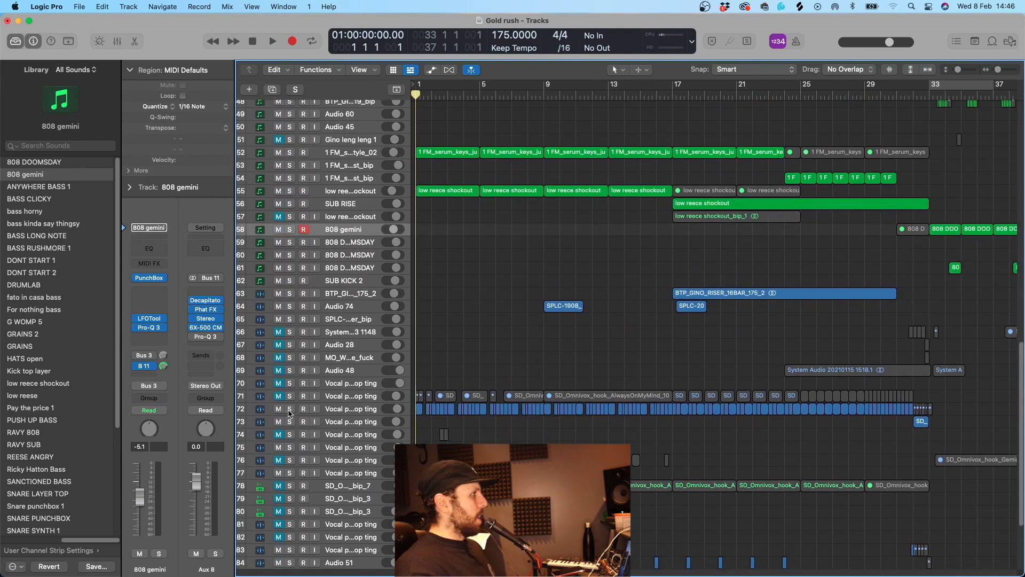
{"action": "key", "text": "space"}
{"action": "key", "text": "space"}
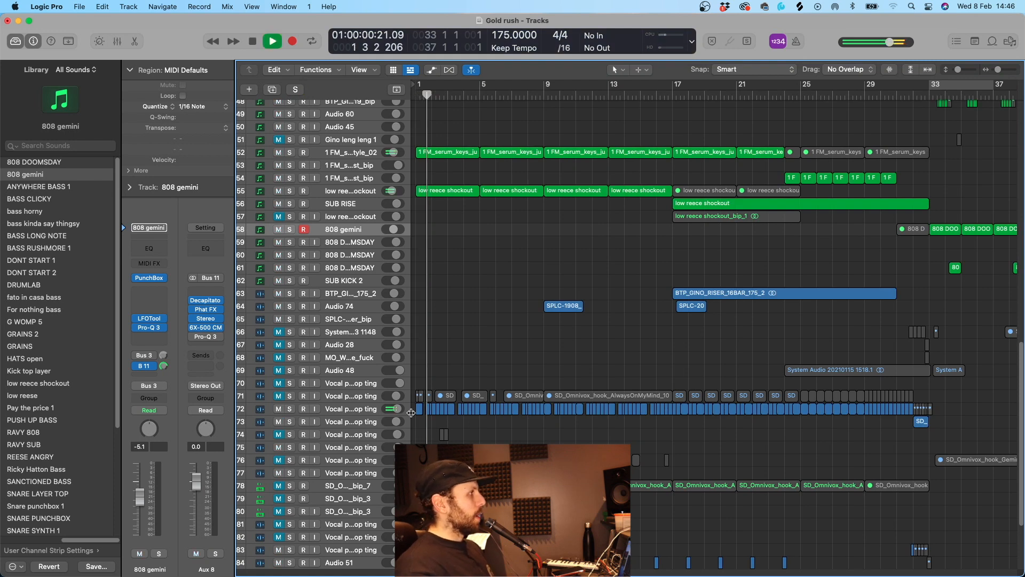
- Solo vocal track 72 briefly and return to the full mix
{"action": "scroll", "coordinate": [490, 388], "scroll_direction": "down", "scroll_amount": 1}
{"action": "left_click", "coordinate": [291, 374]}
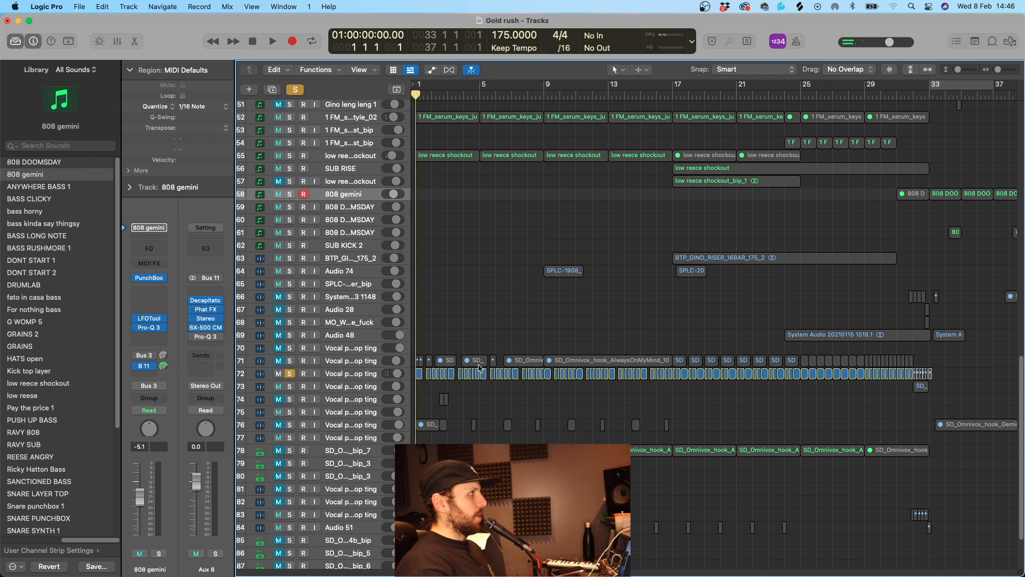
{"action": "left_click", "coordinate": [290, 374]}
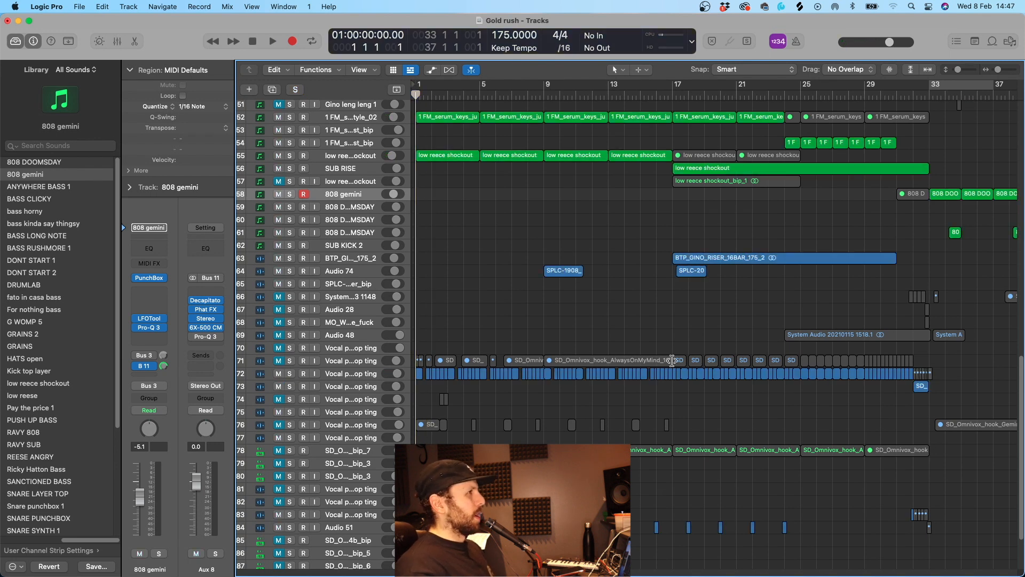
- Examine the whole arrangement and its opening section, from the FX tracks down to the vocal tracks
{"action": "key", "text": "super+Left"}
{"action": "key", "text": "super+Left"}
{"action": "scroll", "coordinate": [642, 304], "scroll_direction": "up", "scroll_amount": 10}
{"action": "scroll", "coordinate": [642, 304], "scroll_direction": "down", "scroll_amount": 15}
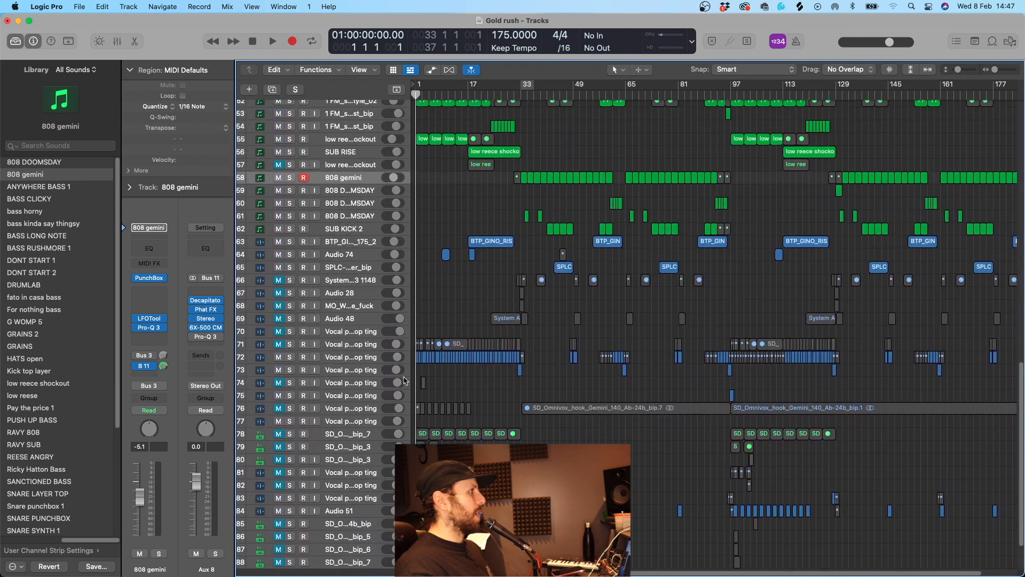
{"action": "key", "text": "super+Right"}
{"action": "key", "text": "super+Right"}
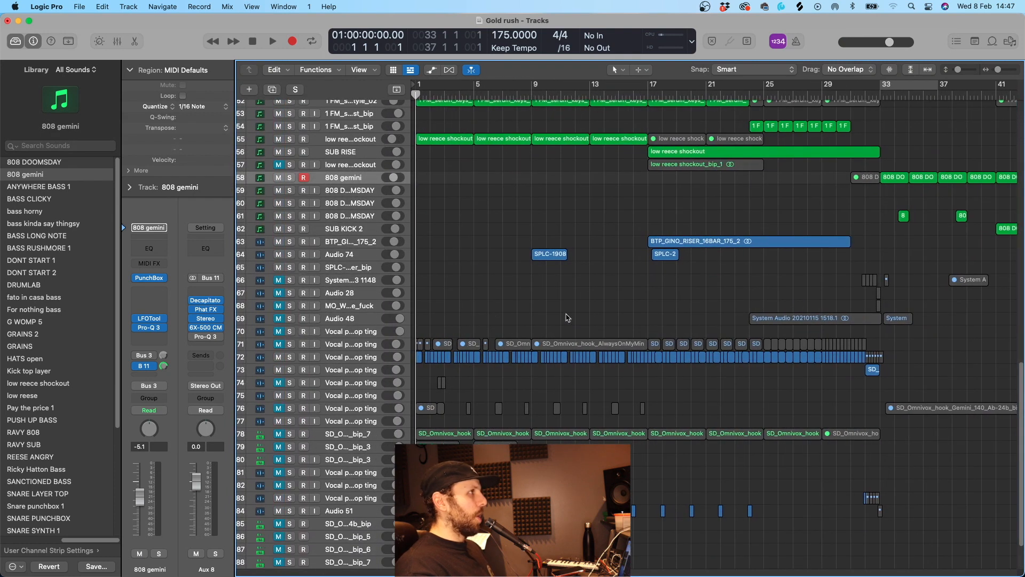
{"action": "scroll", "coordinate": [758, 341], "scroll_direction": "up", "scroll_amount": 10}
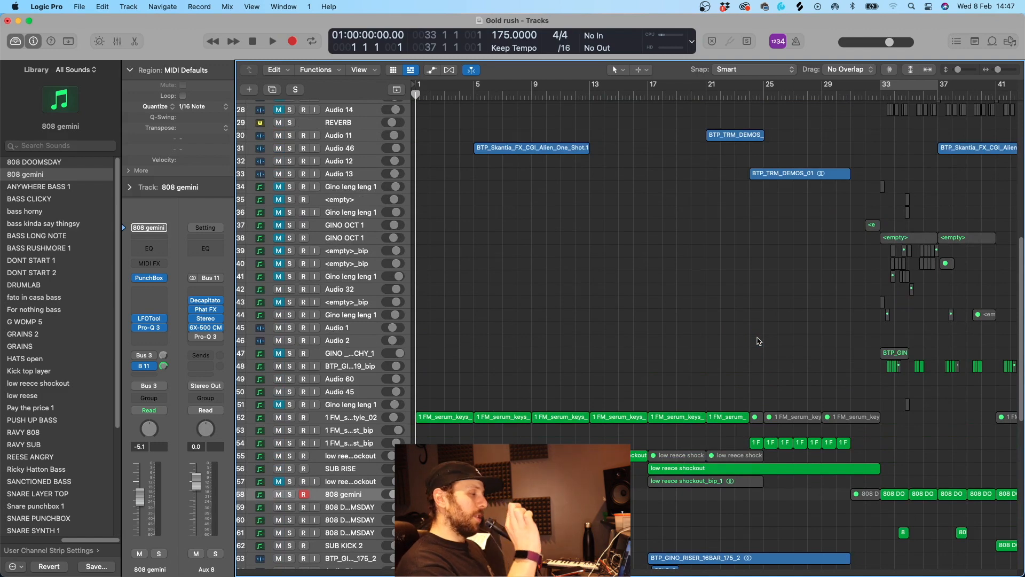
{"action": "scroll", "coordinate": [758, 341], "scroll_direction": "down", "scroll_amount": 11}
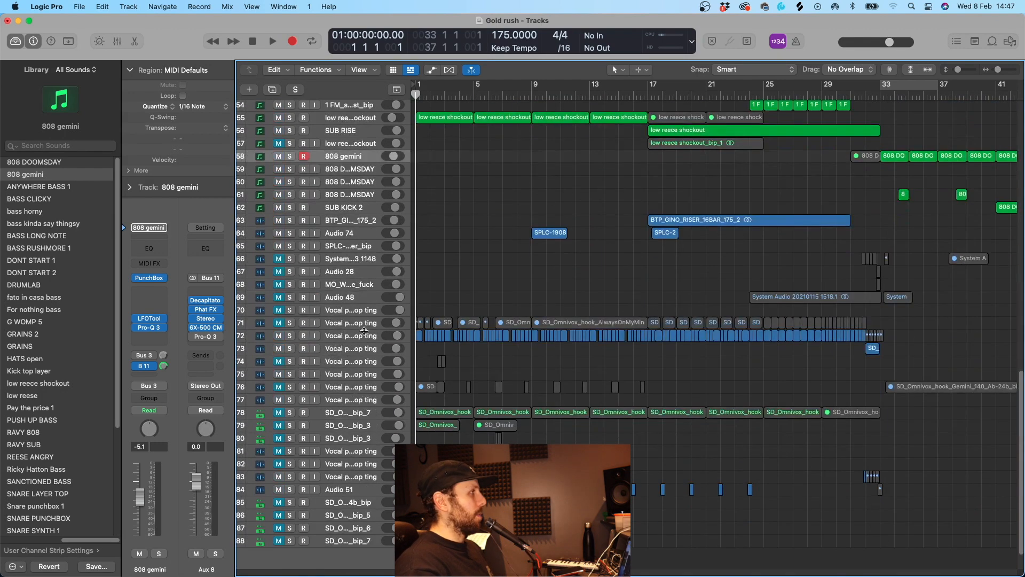
- Solo vocal track 72 and play its chopped regions from bar 1, stopping before bar 3
{"action": "left_click", "coordinate": [290, 336]}
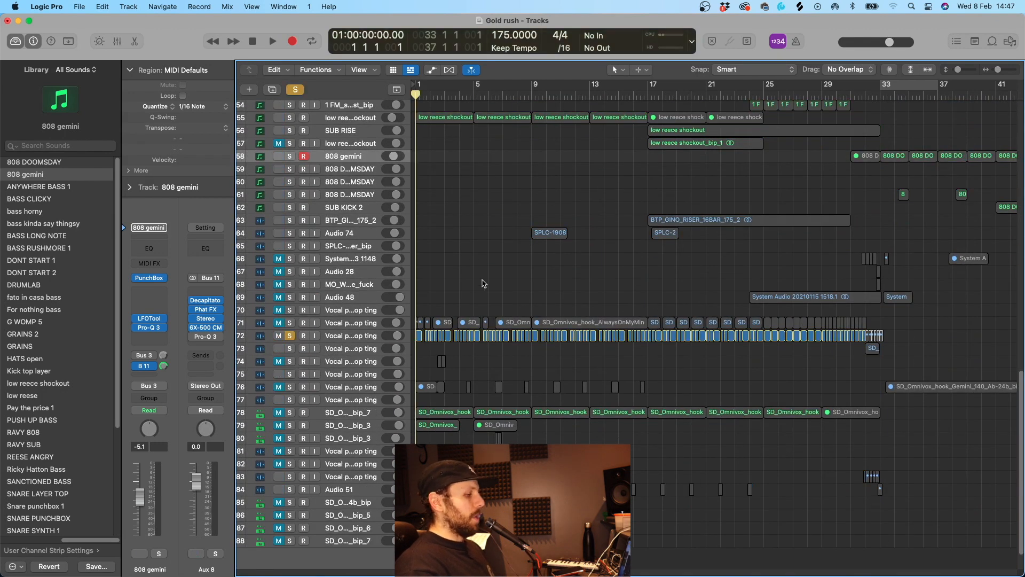
{"action": "key", "text": "space"}
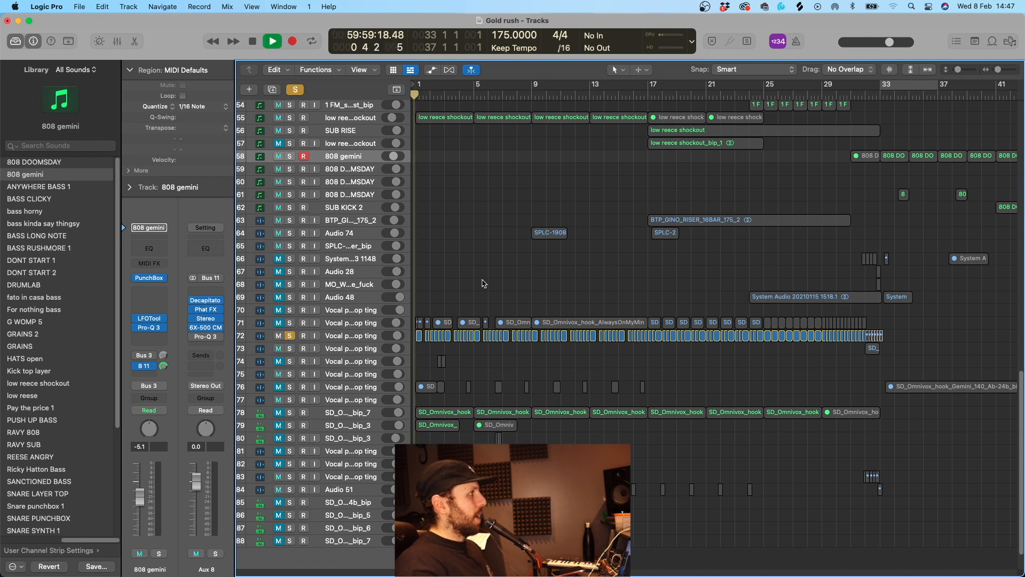
{"action": "key", "text": "super+Right"}
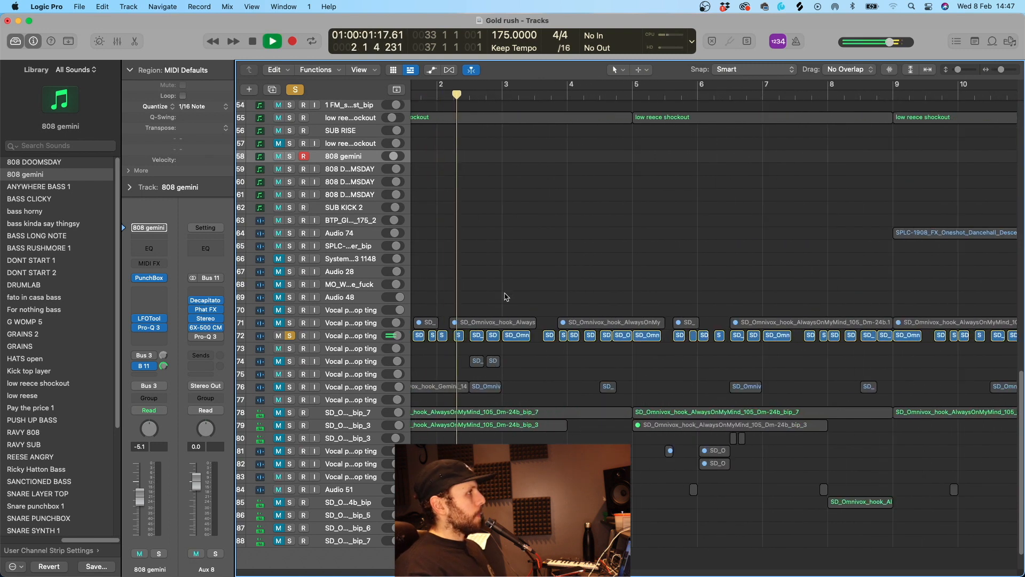
{"action": "key", "text": "space"}
- Enlarge the tracks vertically and select vocal track 72 with its chopped regions around bars 3 to 6
{"action": "key", "text": "super+Right"}
{"action": "left_click_drag", "start_coordinate": [958, 69], "coordinate": [963, 71]}
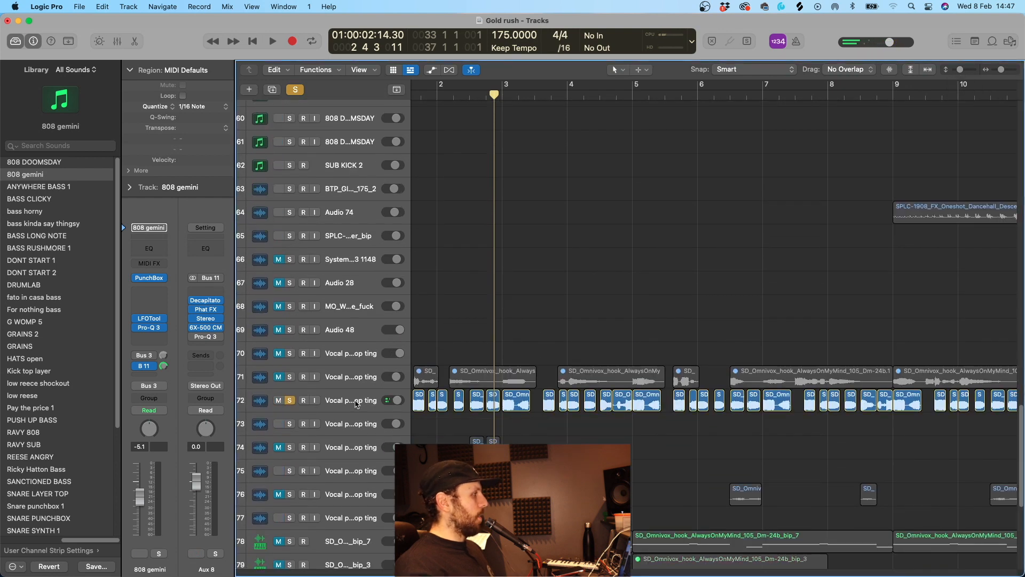
{"action": "left_click", "coordinate": [347, 403]}
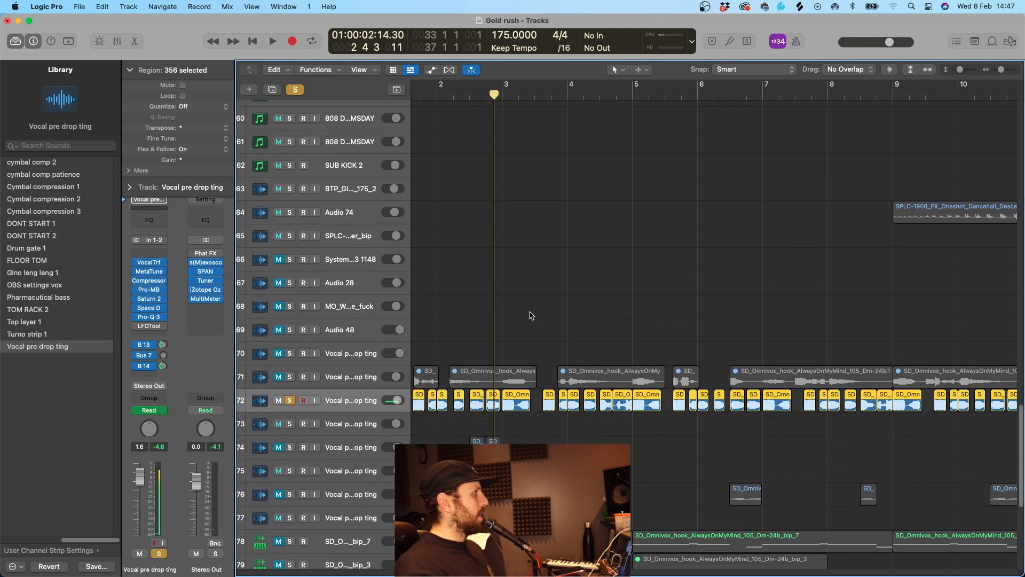
{"action": "key", "text": "super+Right"}
{"action": "scroll", "coordinate": [585, 375], "scroll_direction": "right", "scroll_amount": 3}
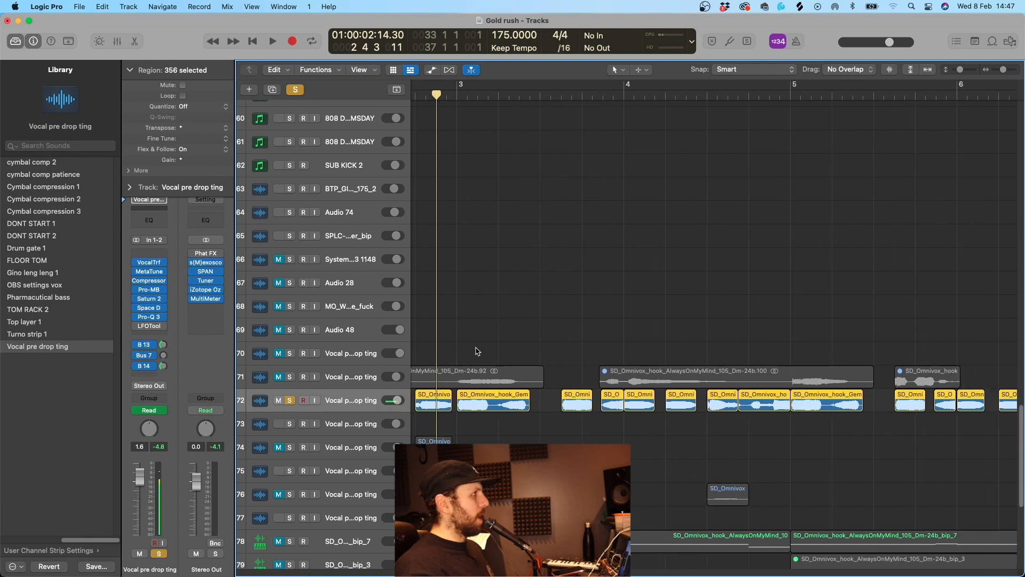
- Play the soloed vocal to compare it with its insert plug-ins bypassed and active, and deselect its regions
{"action": "key", "text": "space"}
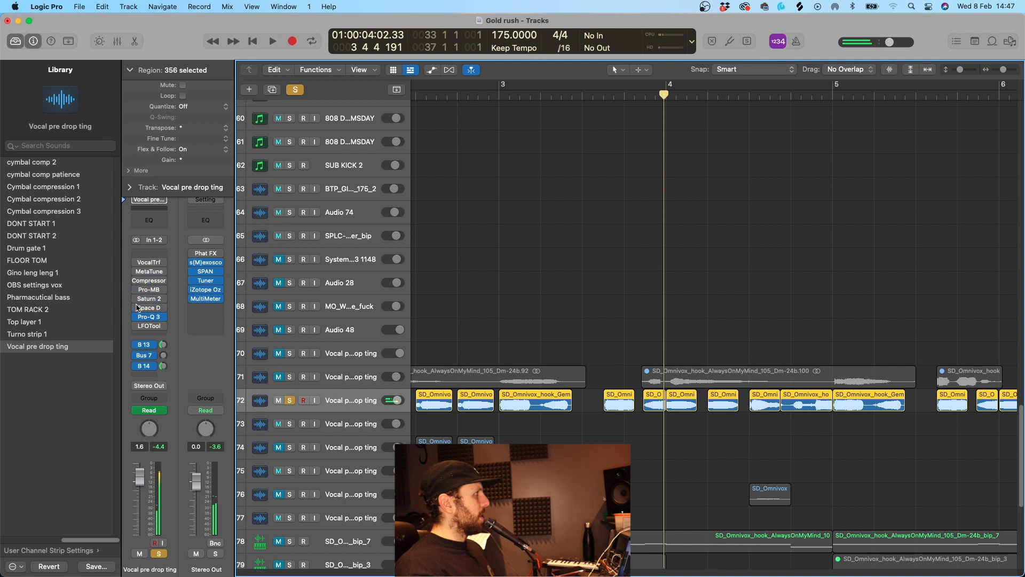
{"action": "key", "text": "space"}
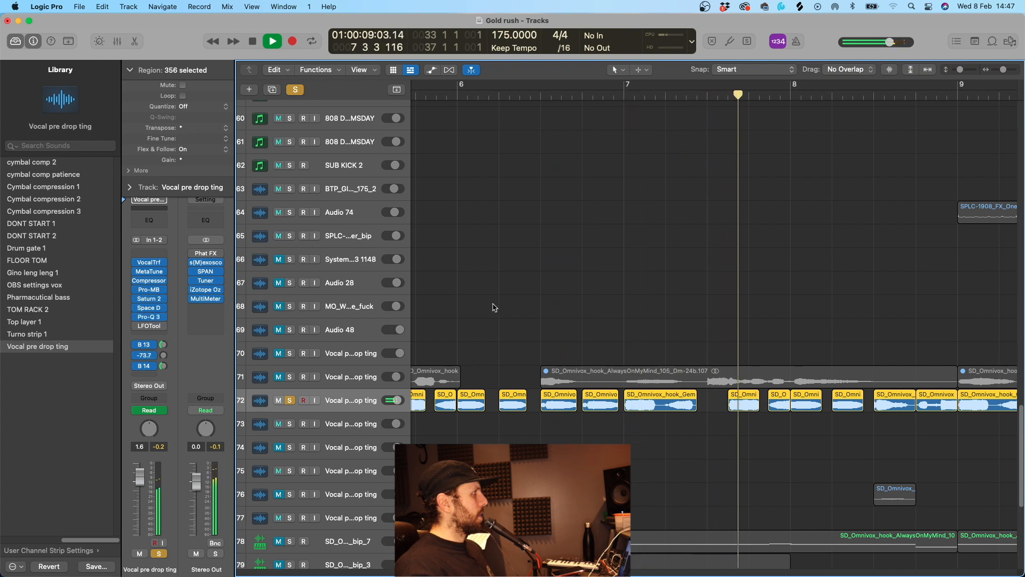
{"action": "key", "text": "space"}
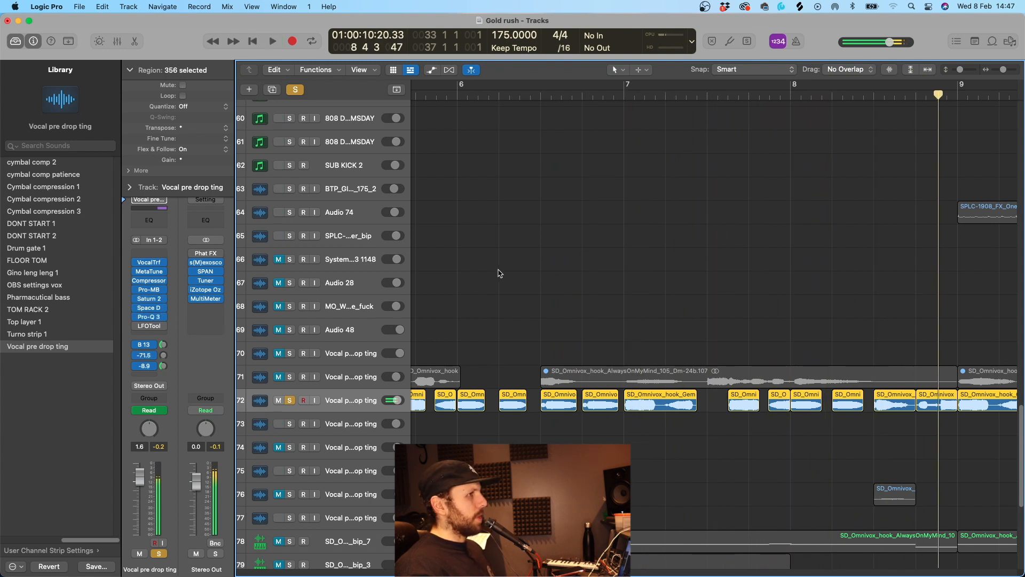
{"action": "left_click", "coordinate": [546, 287]}
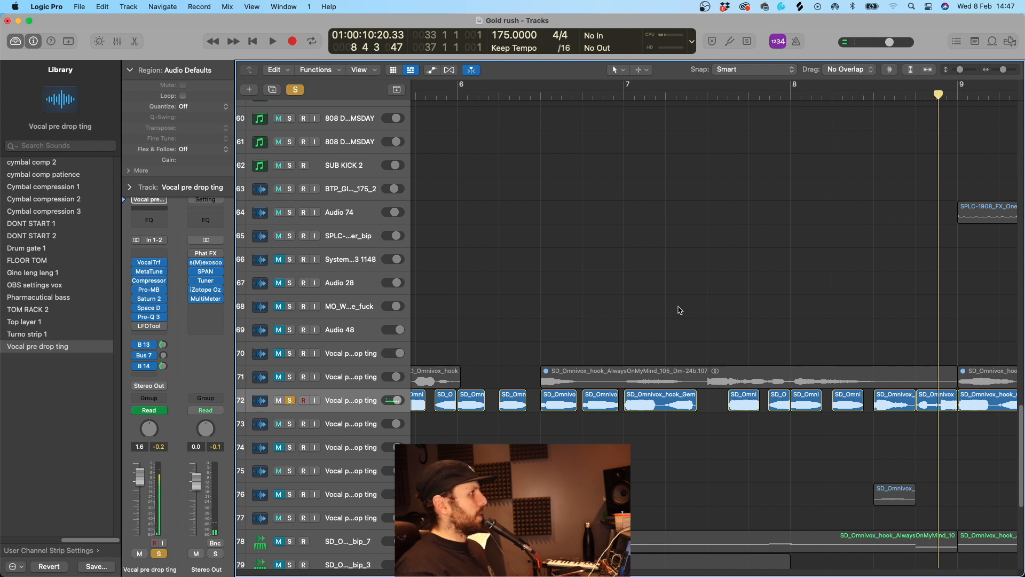
- Open the MetaTune plug-in on vocal track 72 and place its window below the timeline ruler
{"action": "key", "text": "super+Left"}
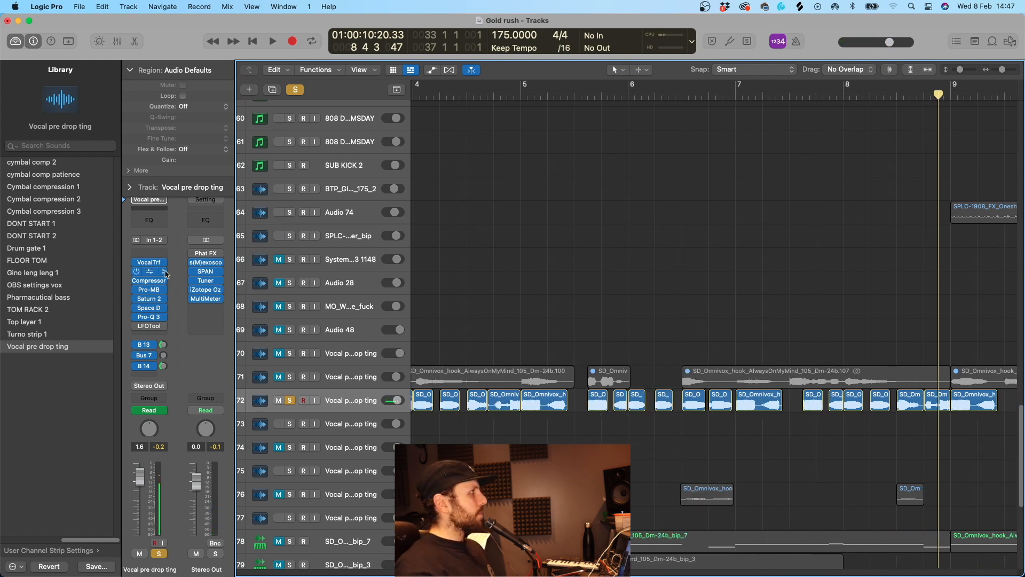
{"action": "left_click", "coordinate": [148, 273]}
{"action": "left_click_drag", "start_coordinate": [564, 180], "coordinate": [645, 115]}
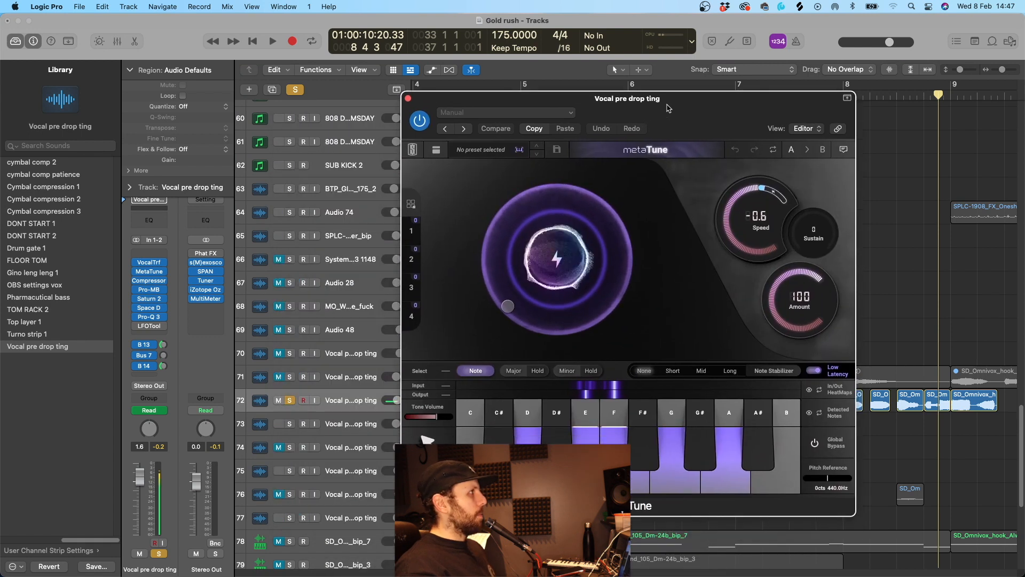
{"action": "left_click_drag", "start_coordinate": [563, 98], "coordinate": [526, 158]}
- Play the soloed vocal, switch MetaTune off and on to compare, close its window and stop playback
{"action": "key", "text": "space"}
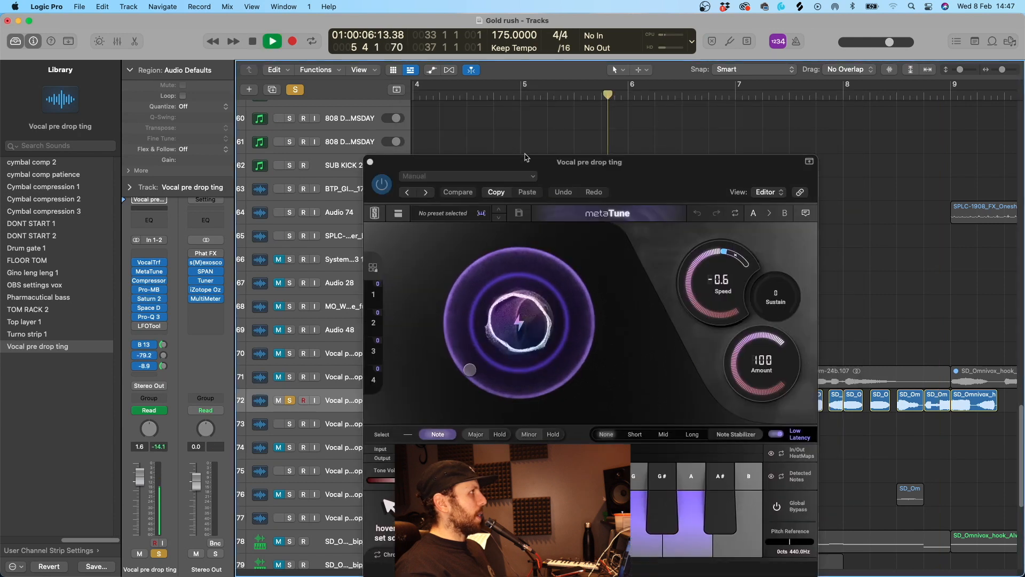
{"action": "left_click", "coordinate": [382, 184]}
{"action": "left_click", "coordinate": [382, 184]}
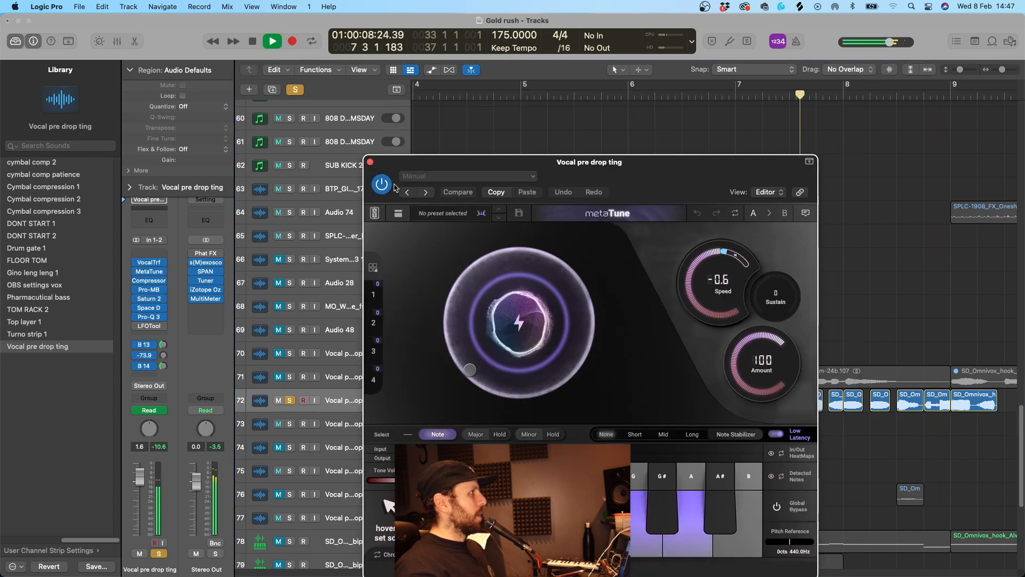
{"action": "left_click_drag", "start_coordinate": [420, 180], "coordinate": [404, 175]}
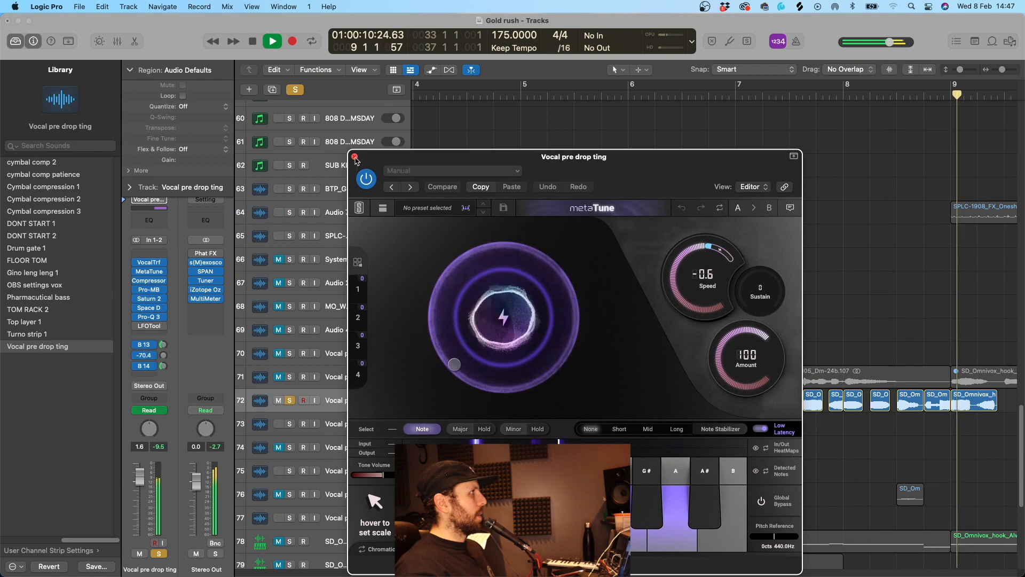
{"action": "key", "text": "cmd+w"}
{"action": "key", "text": "space"}
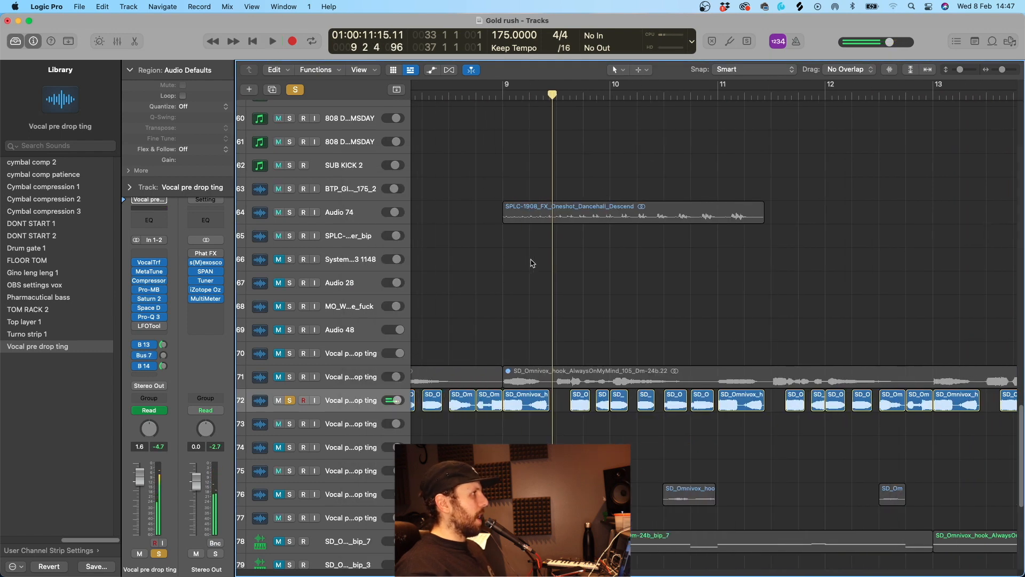
- Turn off solo on vocal track 72
{"action": "key", "text": "cmd+Left"}
{"action": "key", "text": "cmd+Left"}
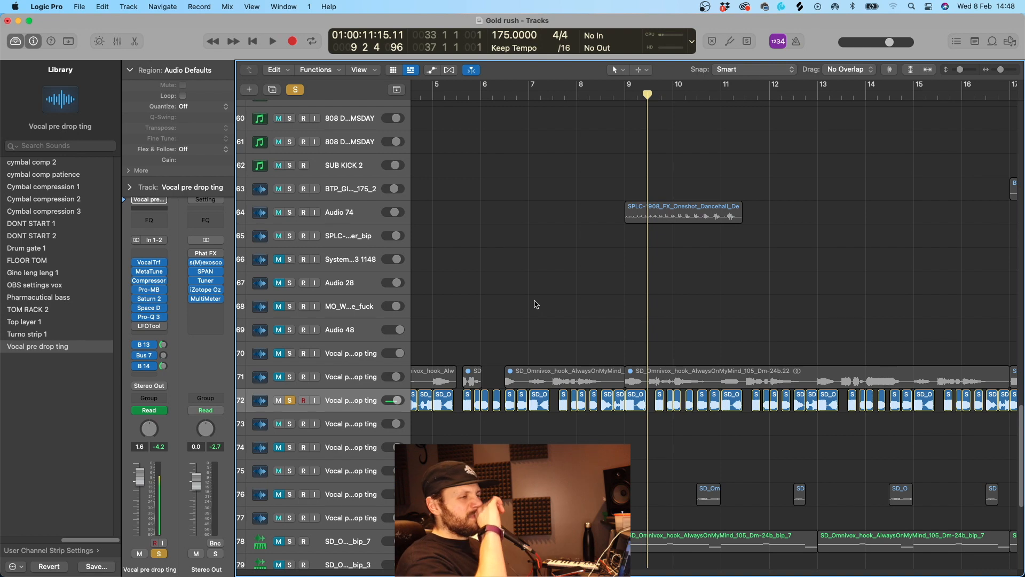
{"action": "left_click", "coordinate": [289, 401]}
{"action": "key", "text": "cmd+Left"}
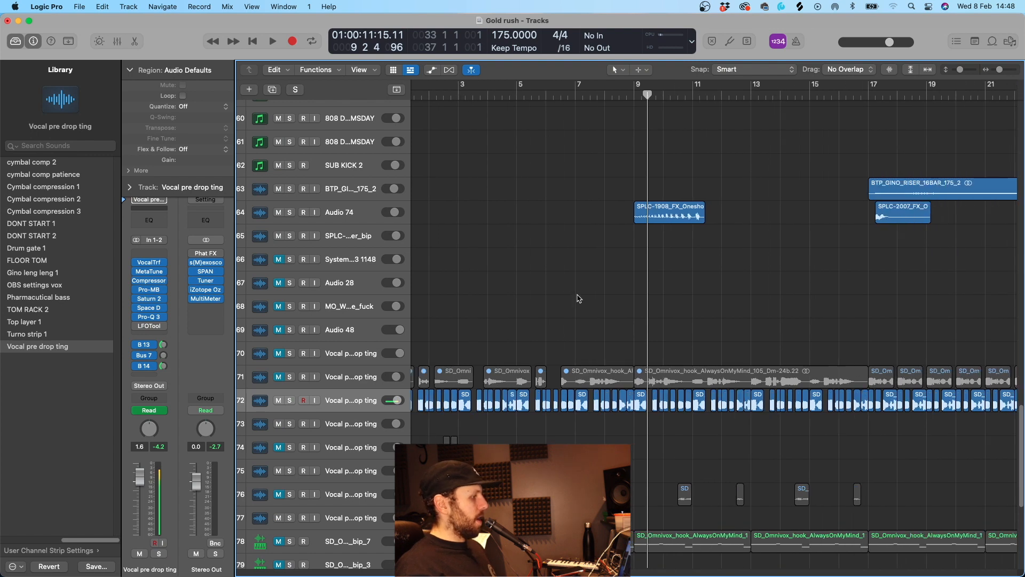
- Examine where the chopped vocal regions on tracks 71 and 72 sit across the arrangement and from bar 9 onward
{"action": "scroll", "coordinate": [577, 299], "scroll_direction": "down", "scroll_amount": 1}
{"action": "key", "text": "super+Left"}
{"action": "key", "text": "super+Left"}
{"action": "key", "text": "super+Left"}
{"action": "key", "text": "super+Left"}
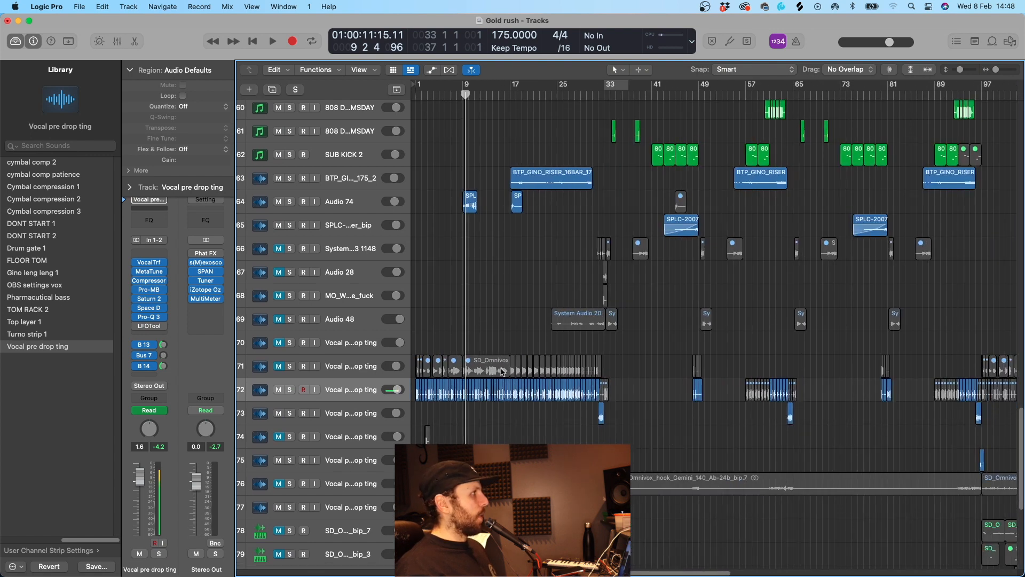
{"action": "scroll", "coordinate": [427, 365], "scroll_direction": "down", "scroll_amount": 1}
{"action": "key", "text": "super+Right"}
{"action": "key", "text": "super+Right"}
{"action": "key", "text": "super+Right"}
{"action": "key", "text": "super+Right"}
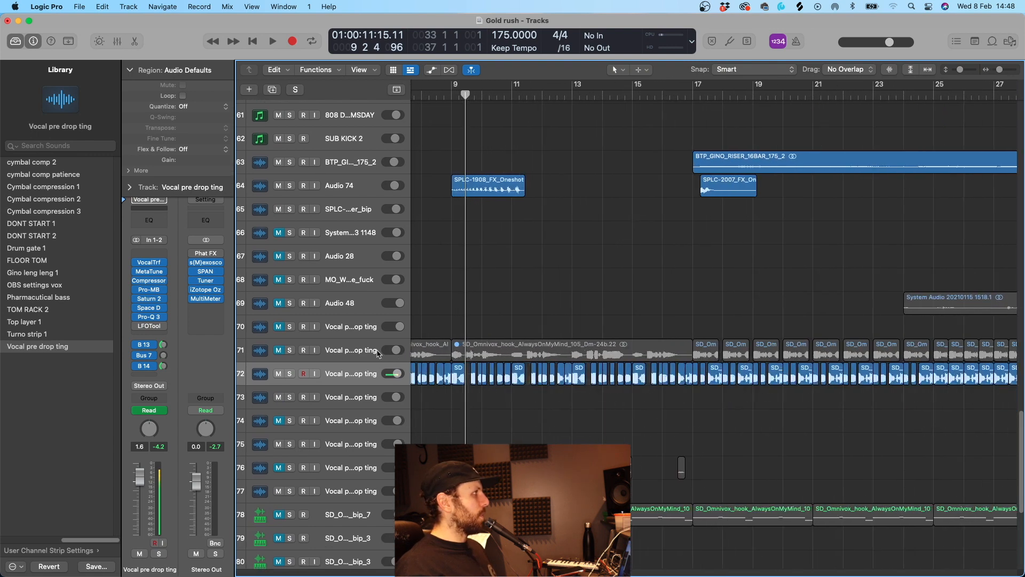
- Solo vocal track 71, play it from about bar 17, and turn its solo off during playback
{"action": "left_click", "coordinate": [288, 350]}
{"action": "left_click", "coordinate": [705, 93]}
{"action": "key", "text": "space"}
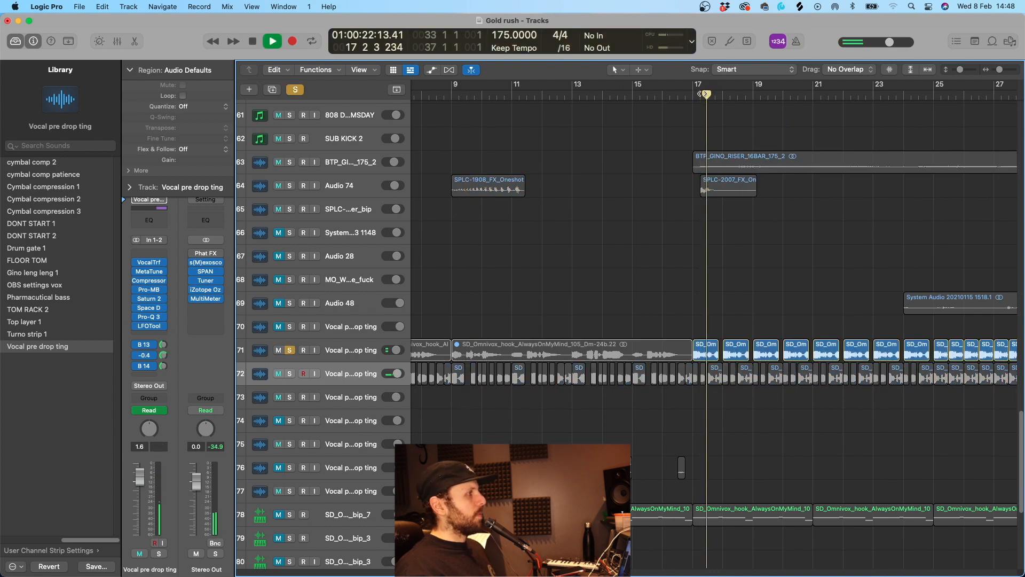
{"action": "left_click", "coordinate": [289, 350]}
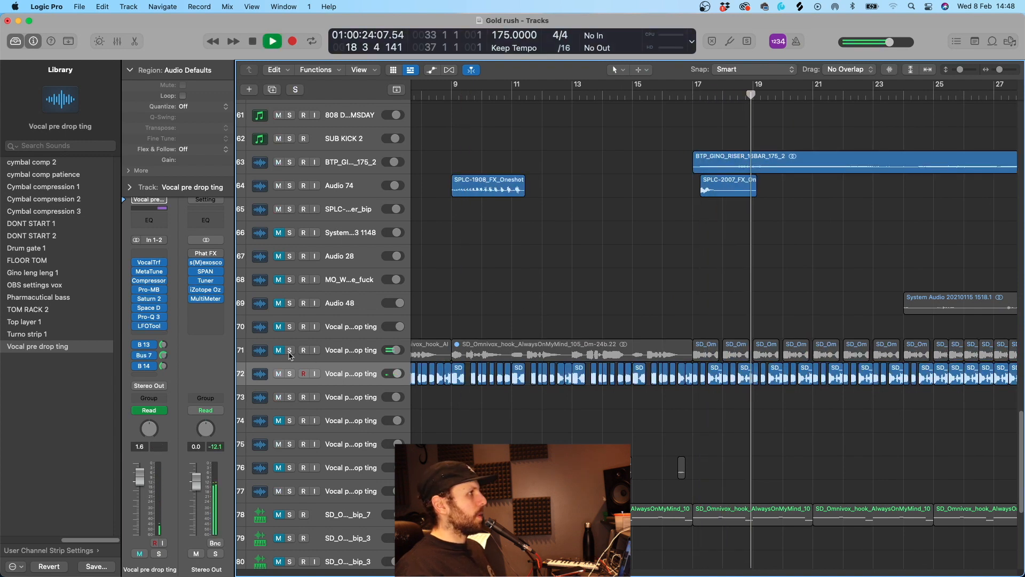
- Unmute vocal track 71 to hear it in the mix, mute it again and stop playback
{"action": "left_click", "coordinate": [278, 349]}
{"action": "left_click", "coordinate": [278, 350]}
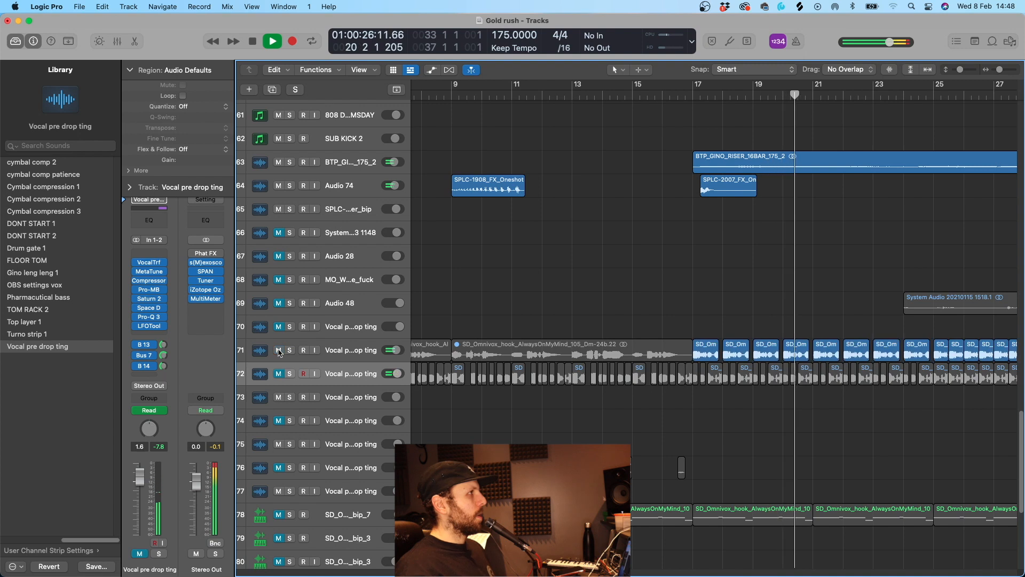
{"action": "key", "text": "space"}
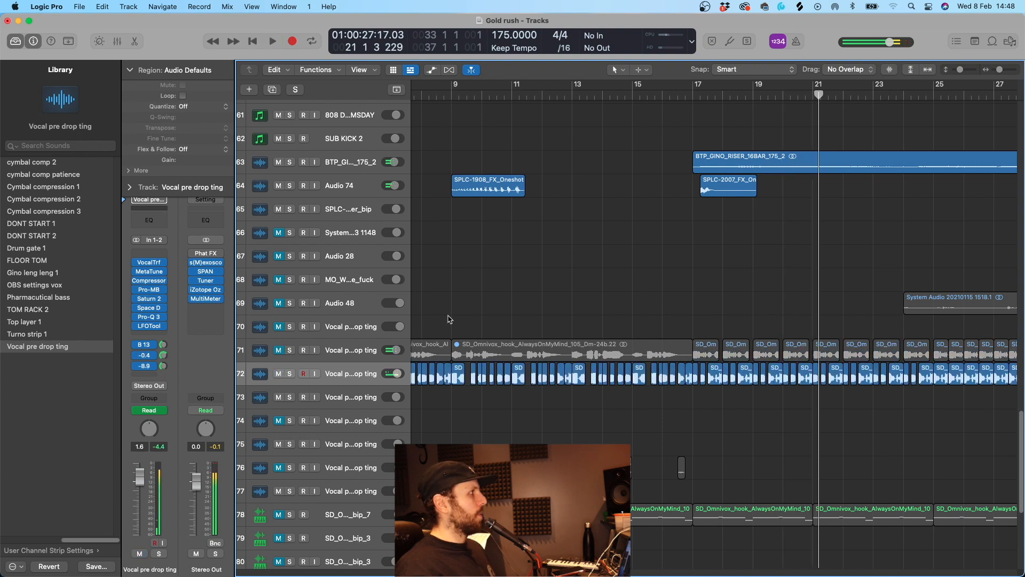
- Solo the Audio 51 track, play it briefly from the project start, stop, and turn its solo off
{"action": "scroll", "coordinate": [496, 240], "scroll_direction": "left", "scroll_amount": 2}
{"action": "scroll", "coordinate": [500, 277], "scroll_direction": "down", "scroll_amount": 5}
{"action": "scroll", "coordinate": [577, 273], "scroll_direction": "down", "scroll_amount": 6}
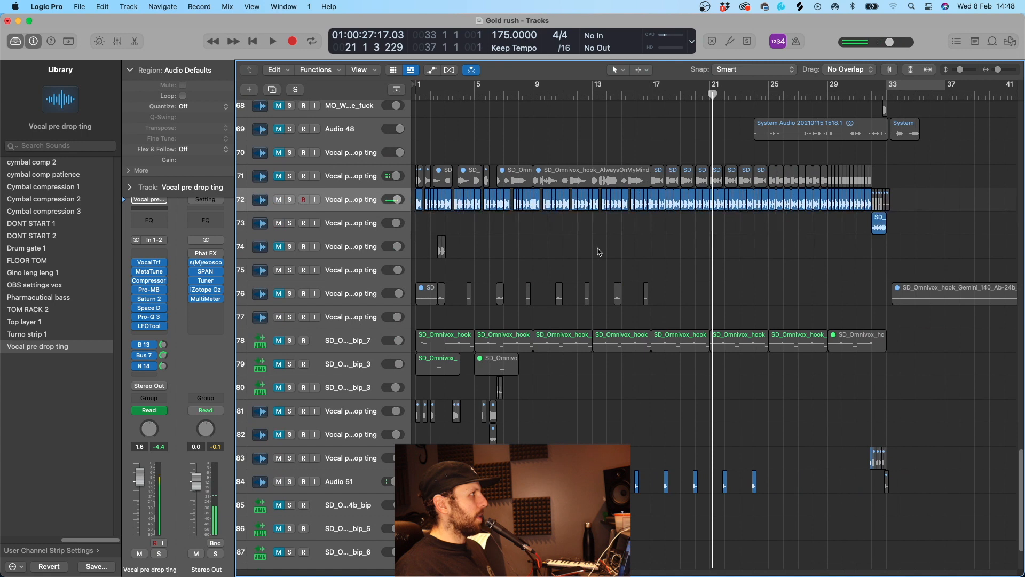
{"action": "scroll", "coordinate": [464, 256], "scroll_direction": "down", "scroll_amount": 1}
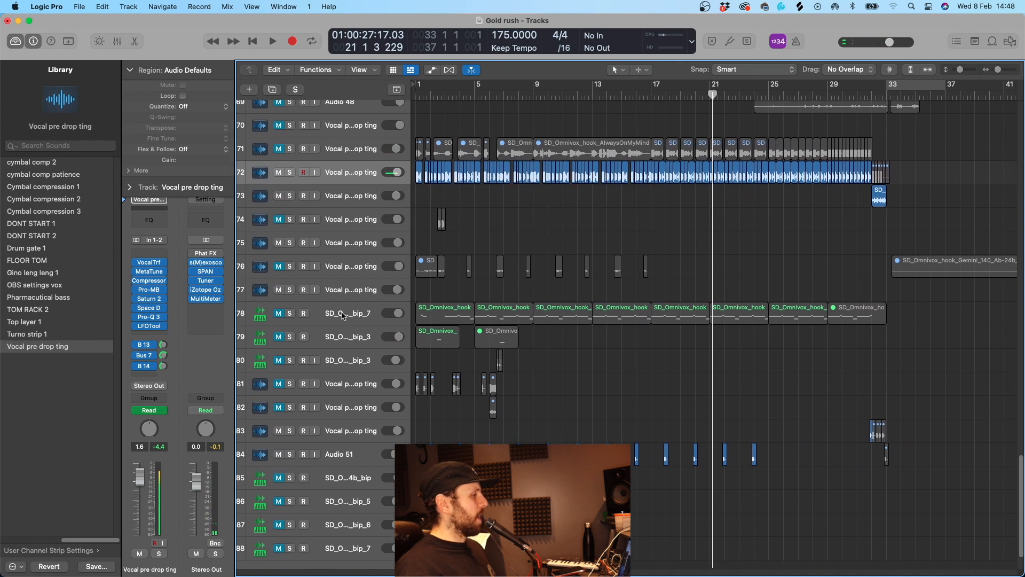
{"action": "scroll", "coordinate": [478, 247], "scroll_direction": "down", "scroll_amount": 2}
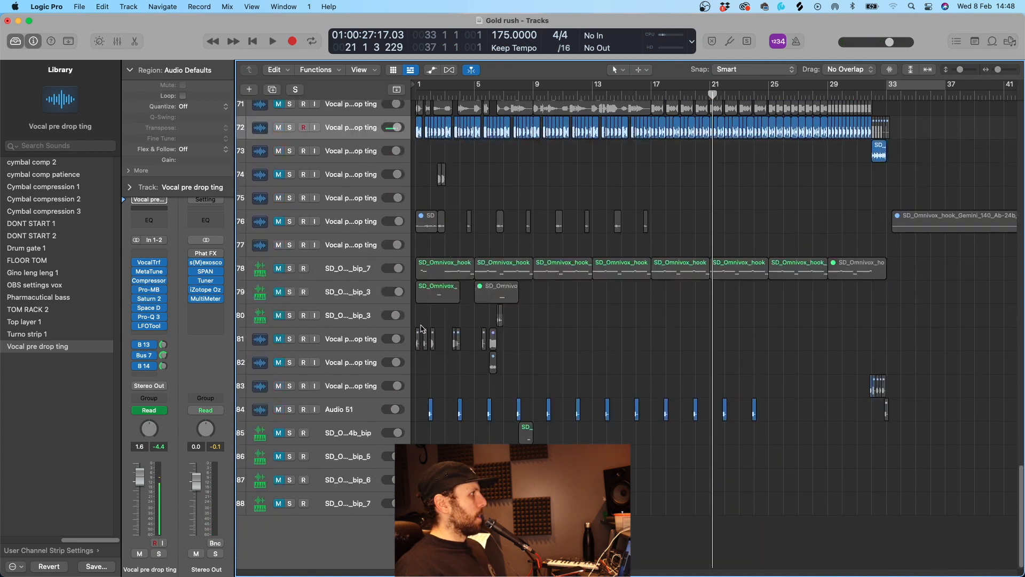
{"action": "left_click", "coordinate": [290, 413]}
{"action": "key", "text": "Return"}
{"action": "key", "text": "space"}
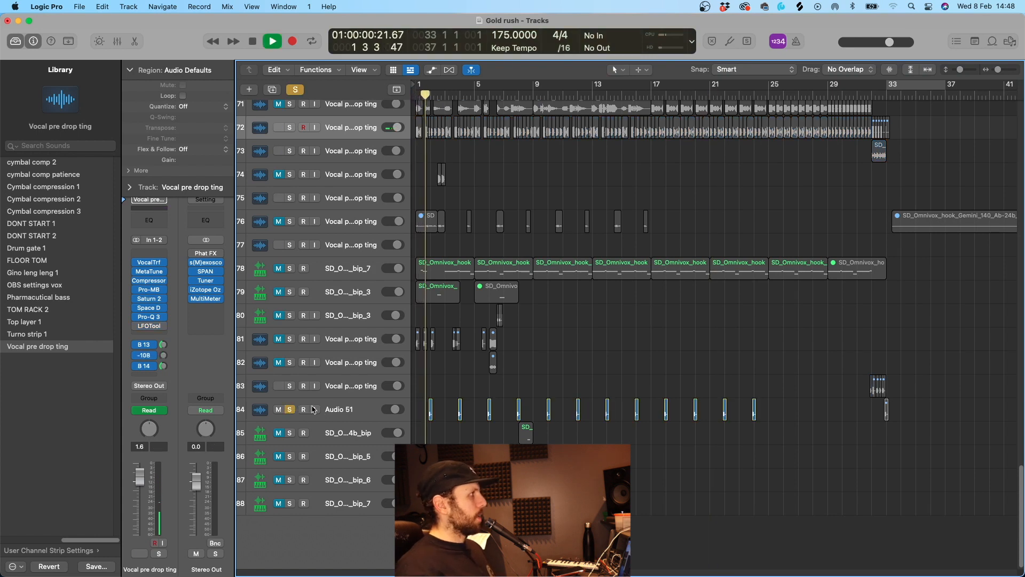
{"action": "key", "text": "space"}
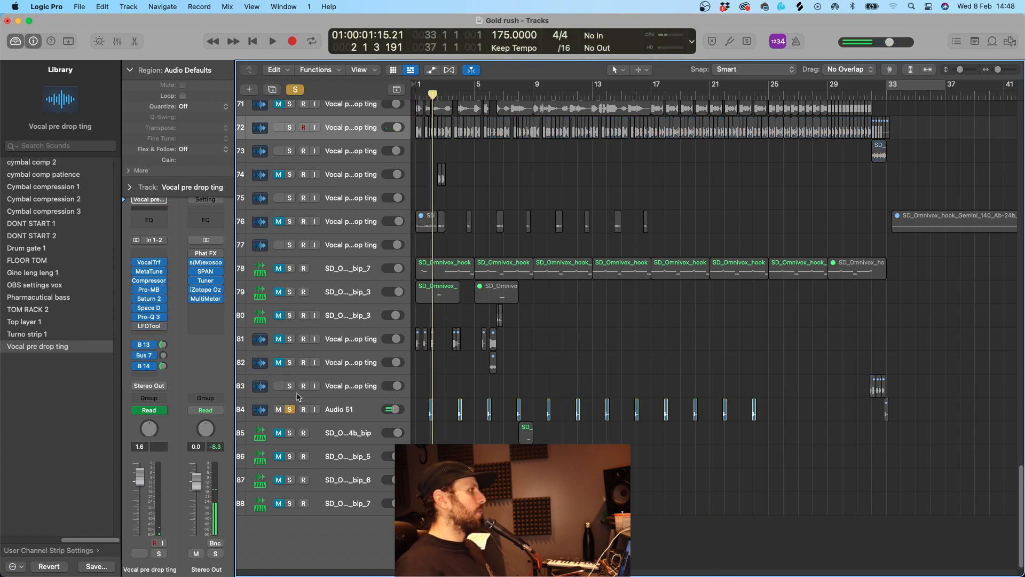
{"action": "left_click", "coordinate": [290, 410]}
- Solo sampler track 78, play its repeating hook regions, stop playback and turn the solo off
{"action": "scroll", "coordinate": [459, 172], "scroll_direction": "up", "scroll_amount": 6}
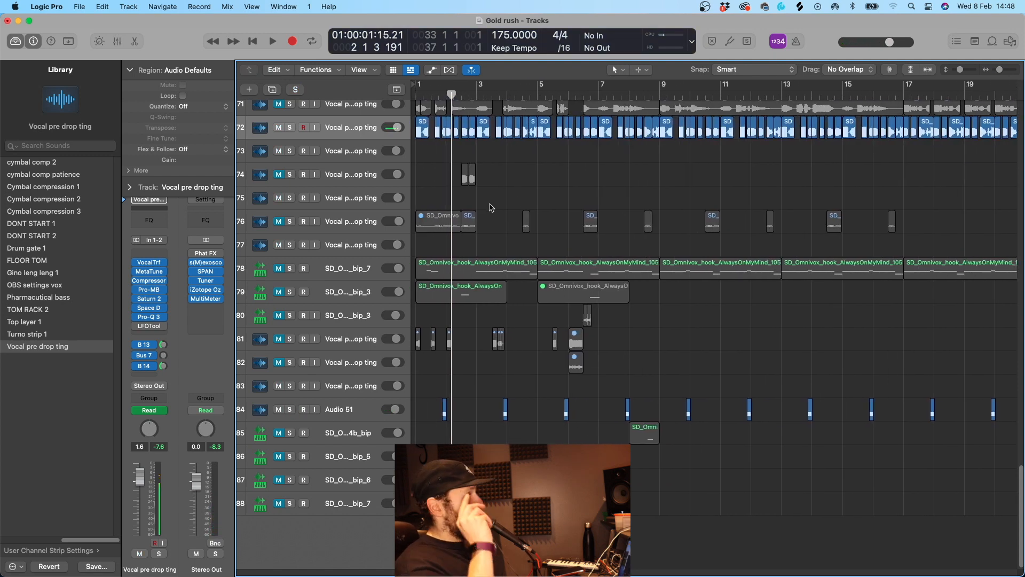
{"action": "scroll", "coordinate": [503, 291], "scroll_direction": "up", "scroll_amount": 2}
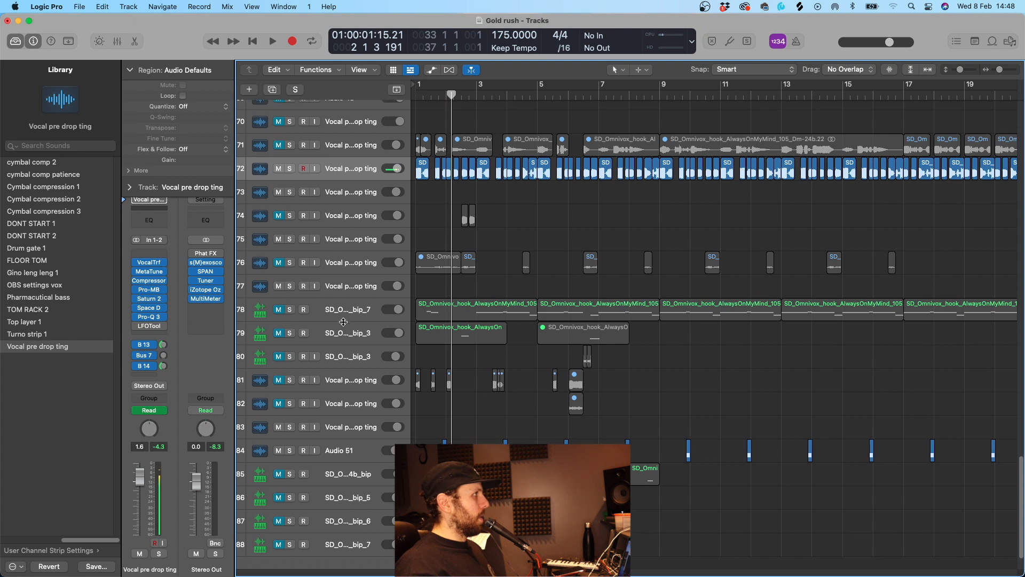
{"action": "left_click", "coordinate": [289, 310]}
{"action": "key", "text": "space"}
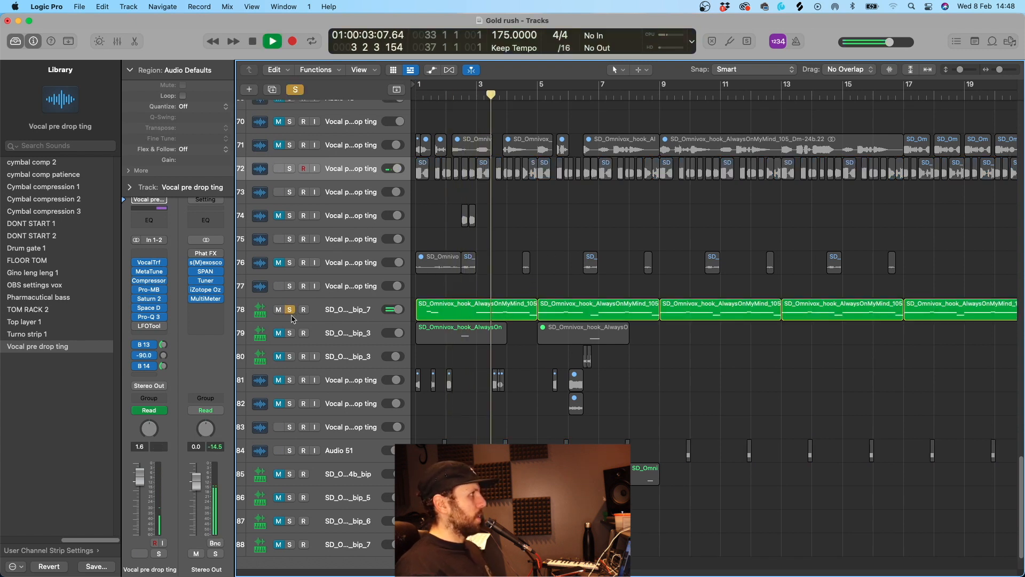
{"action": "key", "text": "space"}
{"action": "left_click", "coordinate": [289, 309]}
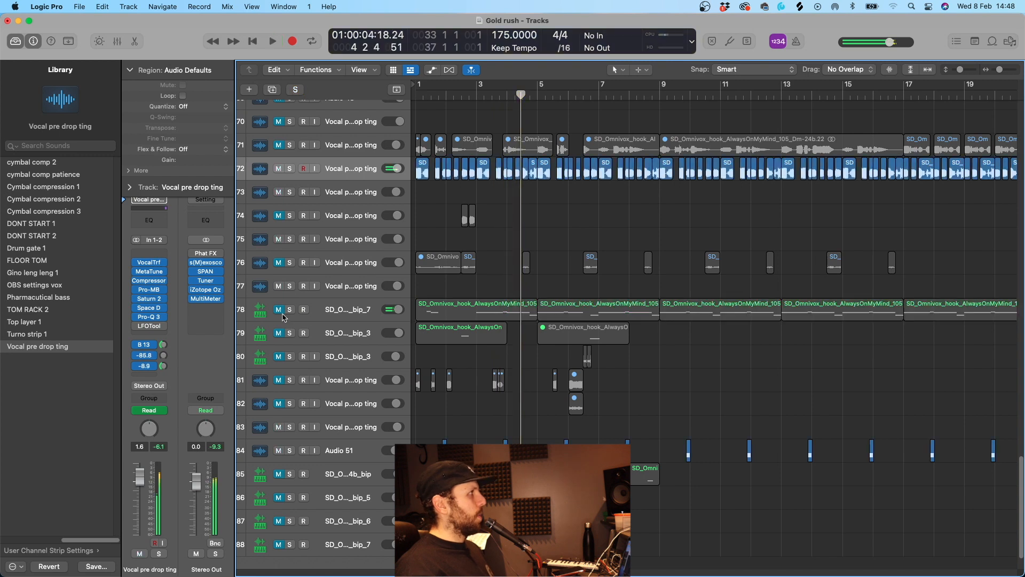
- Mute vocal track 72, play the mix with sampler track 78 unmuted, and raise track 78's volume to about 5.3 dB
{"action": "left_click", "coordinate": [279, 169]}
{"action": "key", "text": "space"}
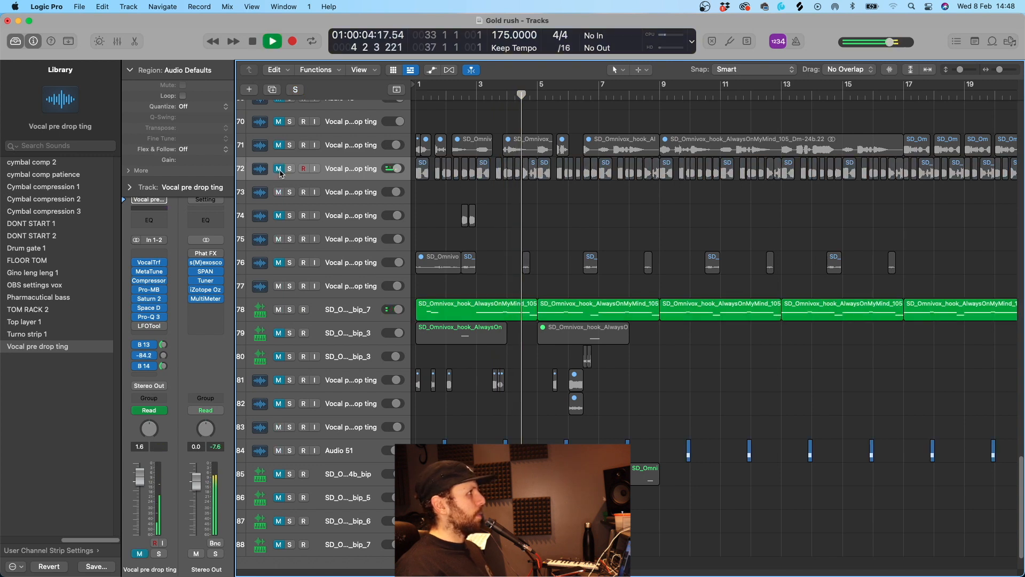
{"action": "left_click", "coordinate": [340, 310]}
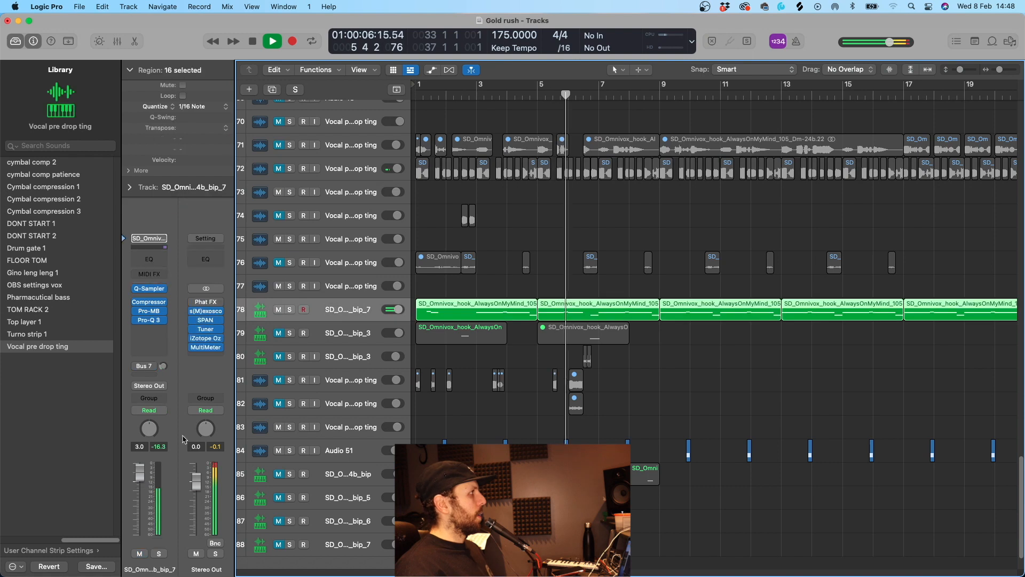
{"action": "left_click_drag", "start_coordinate": [142, 474], "coordinate": [142, 467]}
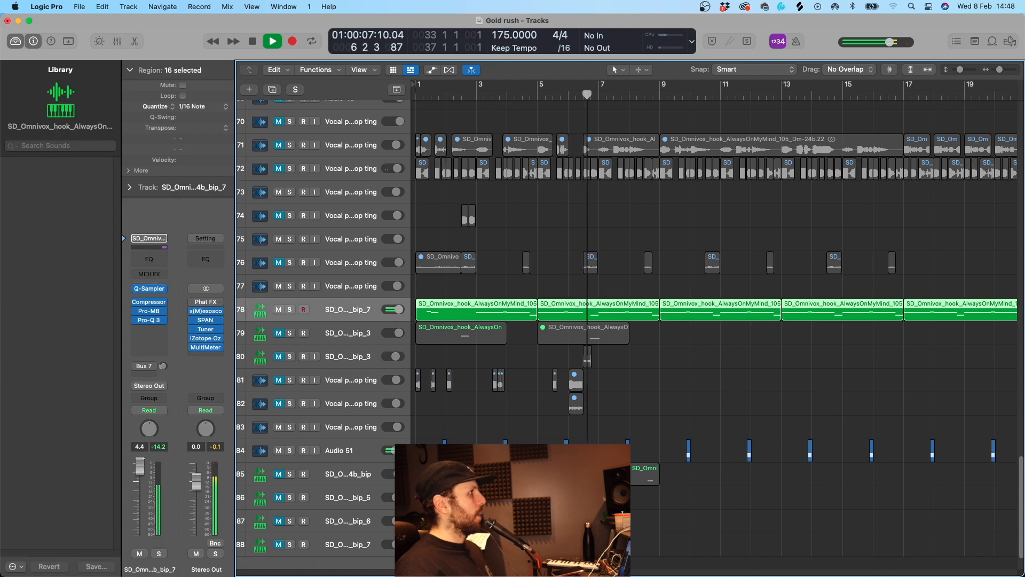
- Stop playback, mute sampler track 78 and unmute vocal track 72
{"action": "key", "text": "space"}
{"action": "left_click", "coordinate": [278, 310]}
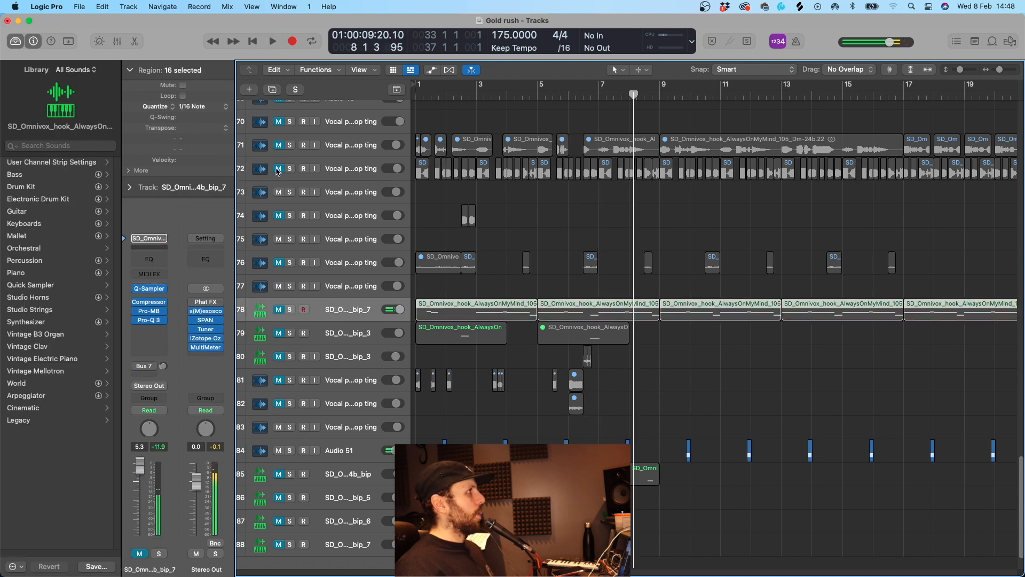
{"action": "left_click", "coordinate": [277, 168]}
{"action": "left_click", "coordinate": [550, 231]}
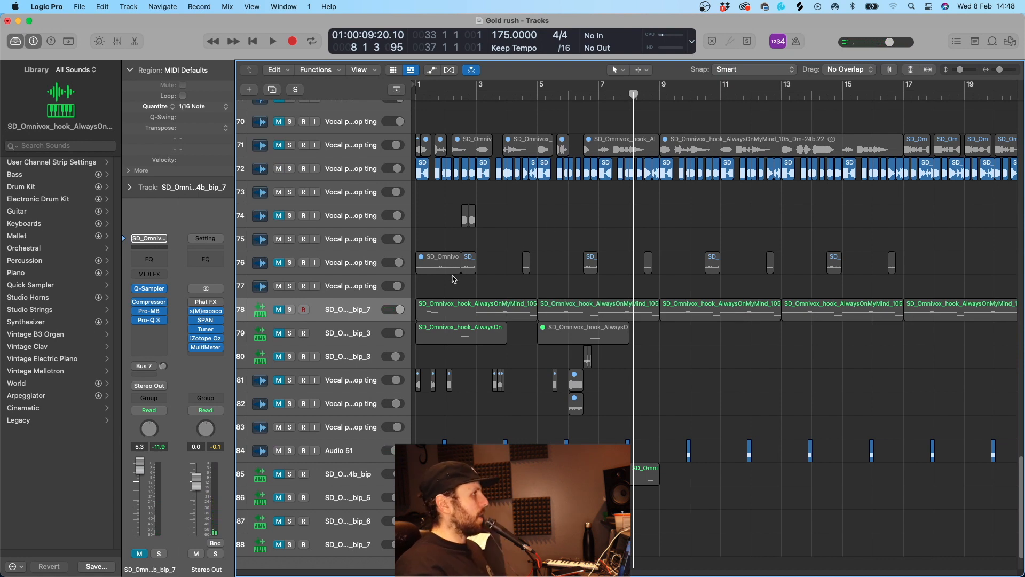
- Solo vocal track 76, play its chop just before bar 7, stop, and turn its solo off
{"action": "left_click", "coordinate": [289, 262]}
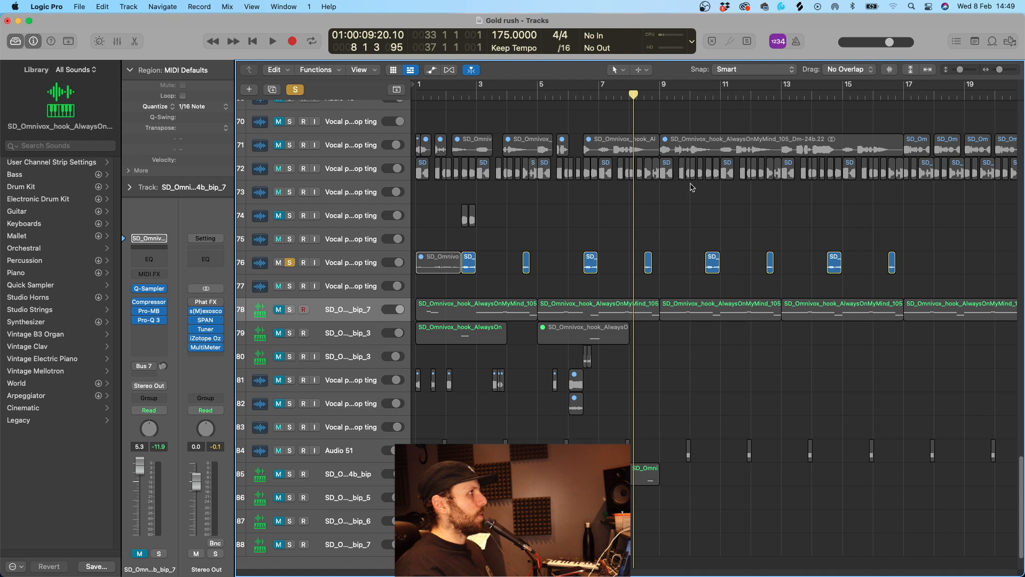
{"action": "left_click", "coordinate": [584, 104]}
{"action": "key", "text": "space"}
{"action": "key", "text": "space"}
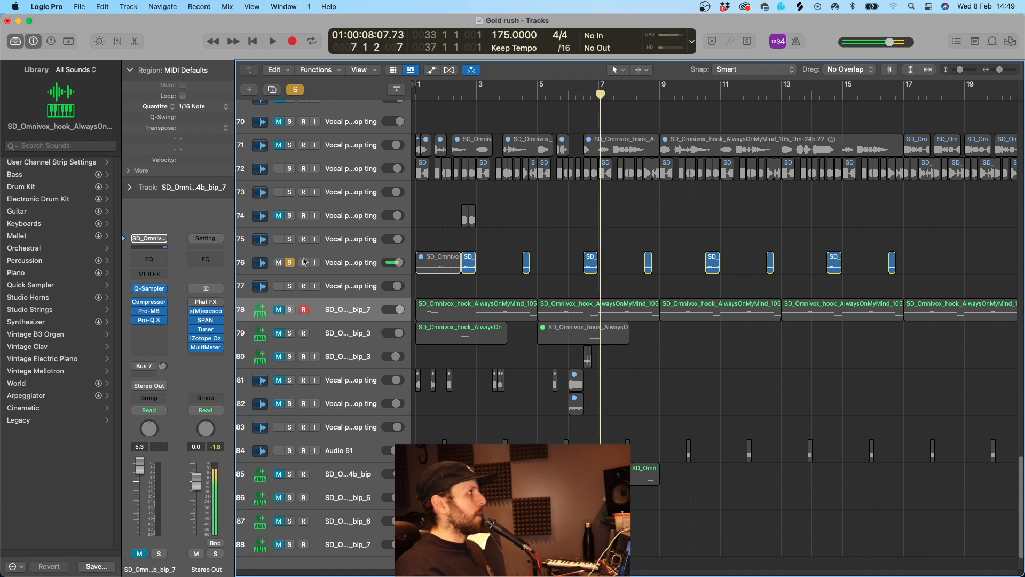
{"action": "left_click", "coordinate": [289, 263]}
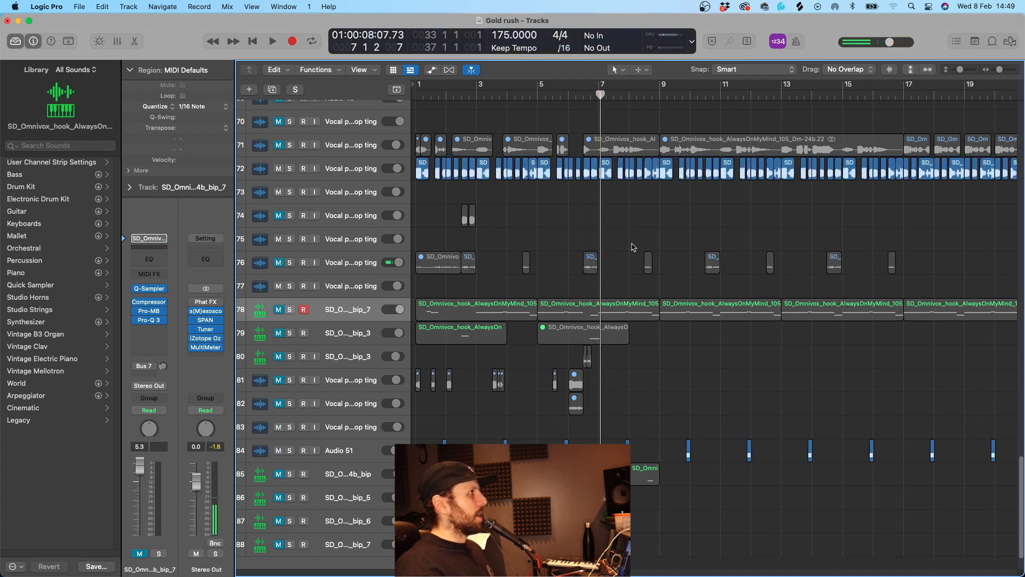
- Look over the chops on tracks 71 to 76, and solo sampler track 86 for a brief playback before turning its solo off
{"action": "scroll", "coordinate": [613, 219], "scroll_direction": "up", "scroll_amount": 5}
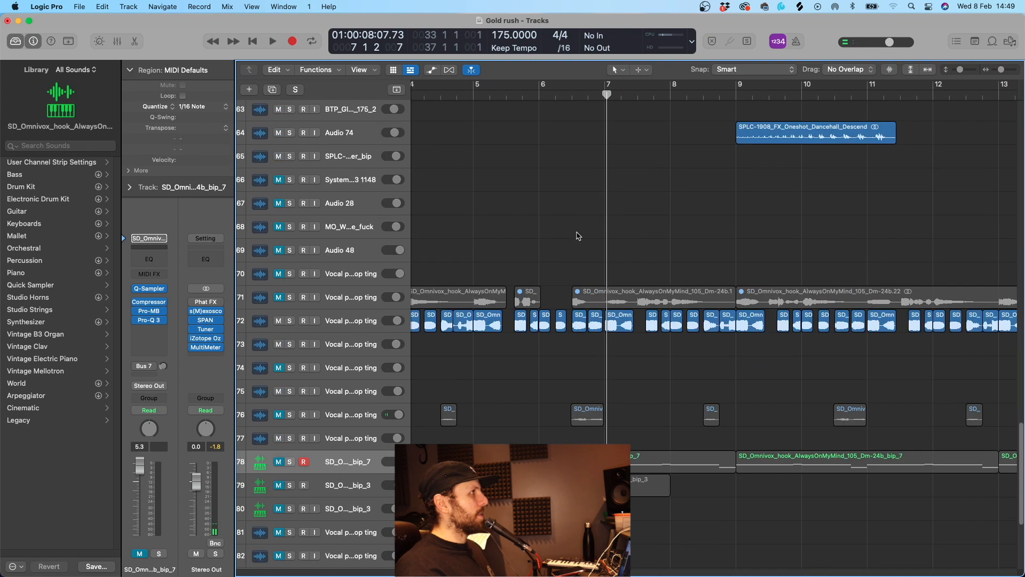
{"action": "scroll", "coordinate": [596, 238], "scroll_direction": "up", "scroll_amount": 3}
{"action": "scroll", "coordinate": [587, 240], "scroll_direction": "down", "scroll_amount": 2}
{"action": "scroll", "coordinate": [587, 240], "scroll_direction": "down", "scroll_amount": 5}
{"action": "scroll", "coordinate": [689, 387], "scroll_direction": "down", "scroll_amount": 2}
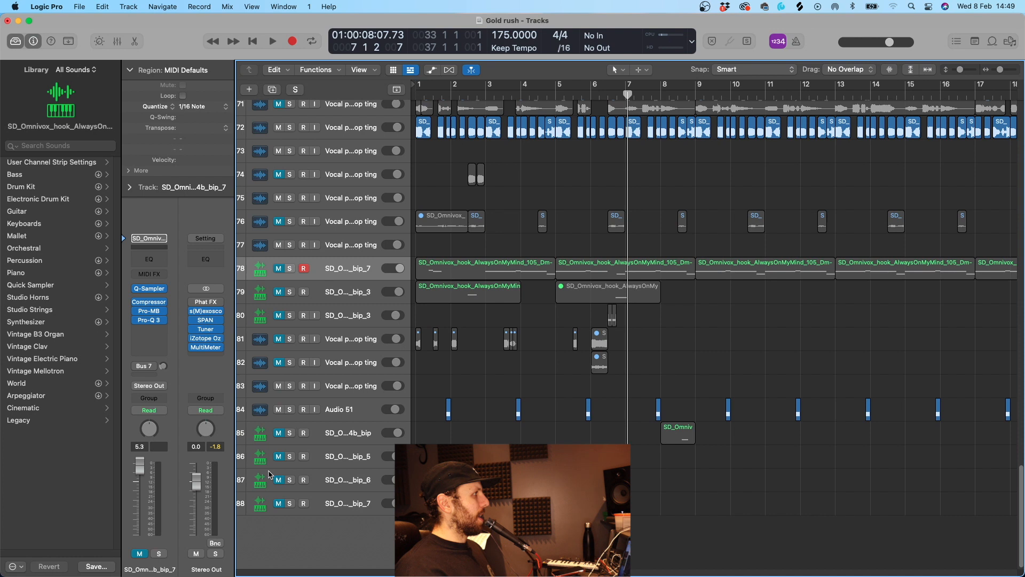
{"action": "left_click", "coordinate": [289, 457]}
{"action": "key", "text": "space"}
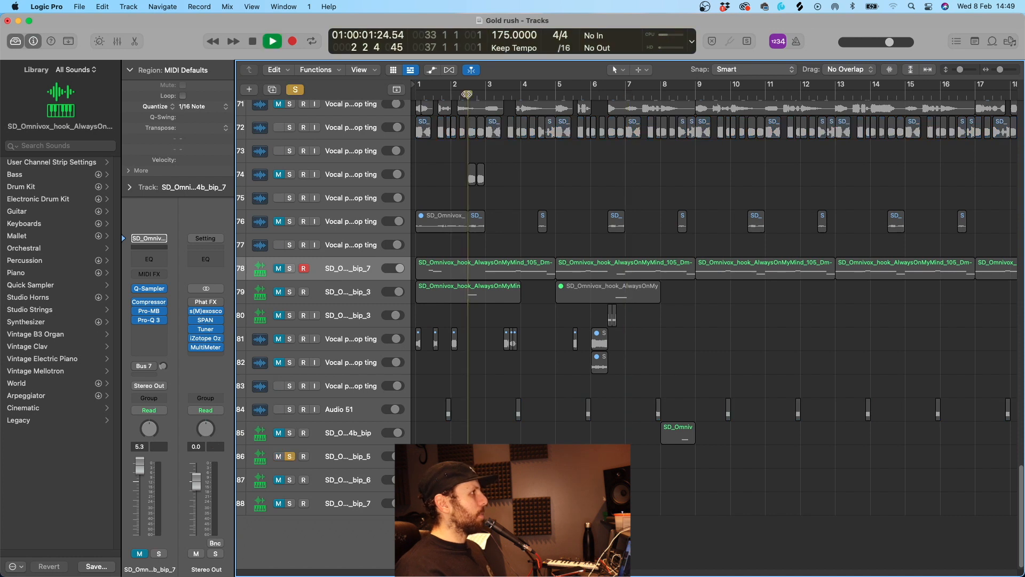
{"action": "key", "text": "space"}
{"action": "left_click", "coordinate": [289, 456]}
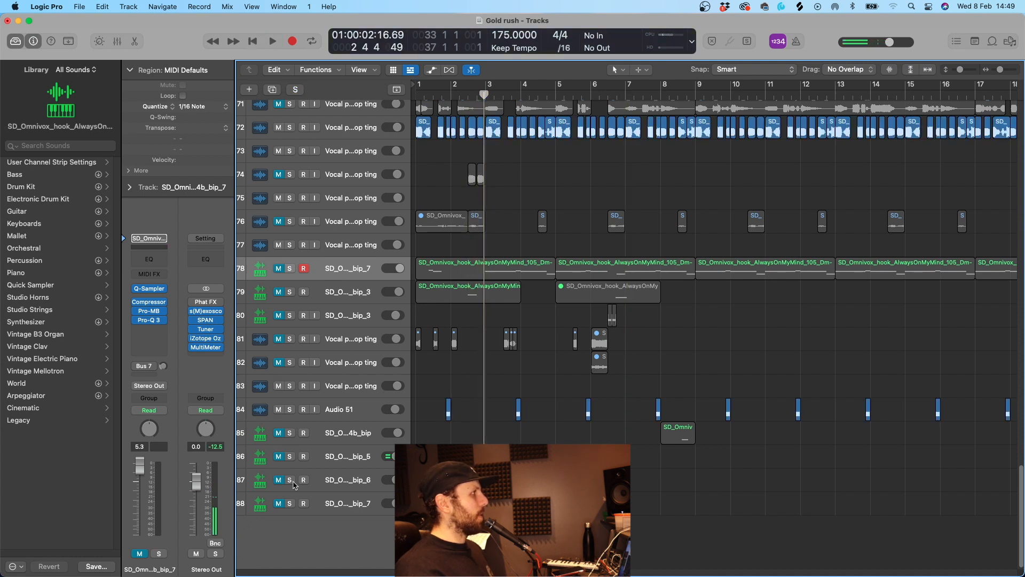
- Solo sampler track 87, audition it with two short playbacks, and turn its solo off
{"action": "left_click", "coordinate": [289, 480]}
{"action": "key", "text": "space"}
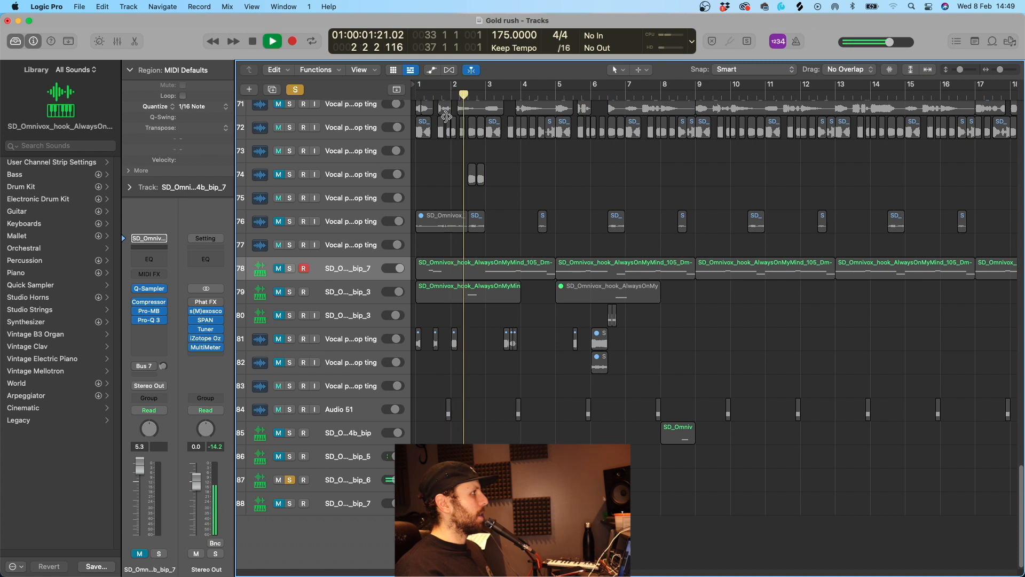
{"action": "key", "text": "space"}
{"action": "key", "text": "space"}
{"action": "key", "text": "space"}
{"action": "left_click", "coordinate": [289, 480]}
- Solo the 1 FM_serum_keys_juno_style_02 track, play it from the project start and open its notes in the Piano Roll
{"action": "scroll", "coordinate": [562, 424], "scroll_direction": "up", "scroll_amount": 10}
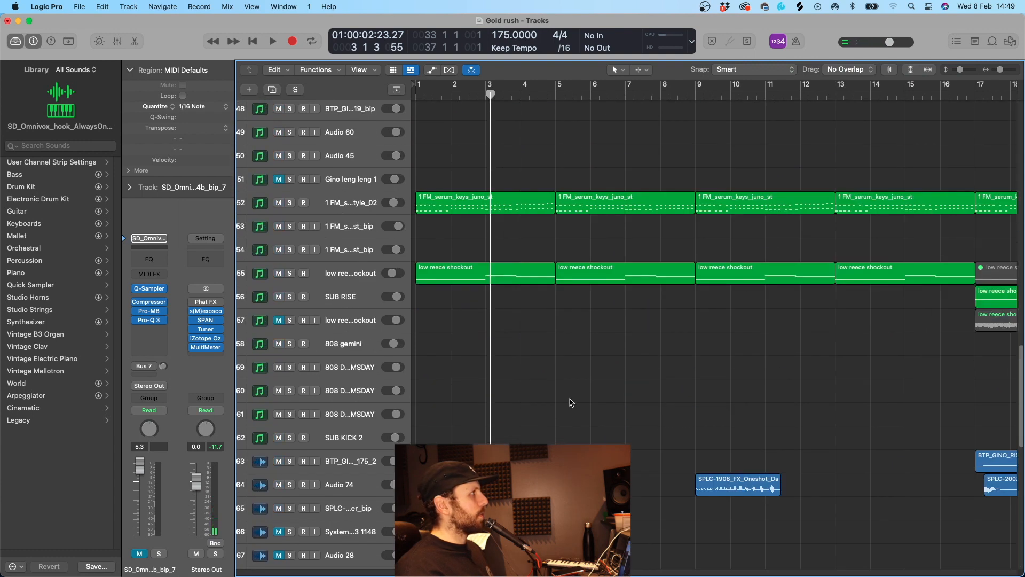
{"action": "left_click", "coordinate": [357, 204]}
{"action": "key", "text": "Return"}
{"action": "left_click", "coordinate": [289, 203]}
{"action": "key", "text": "space"}
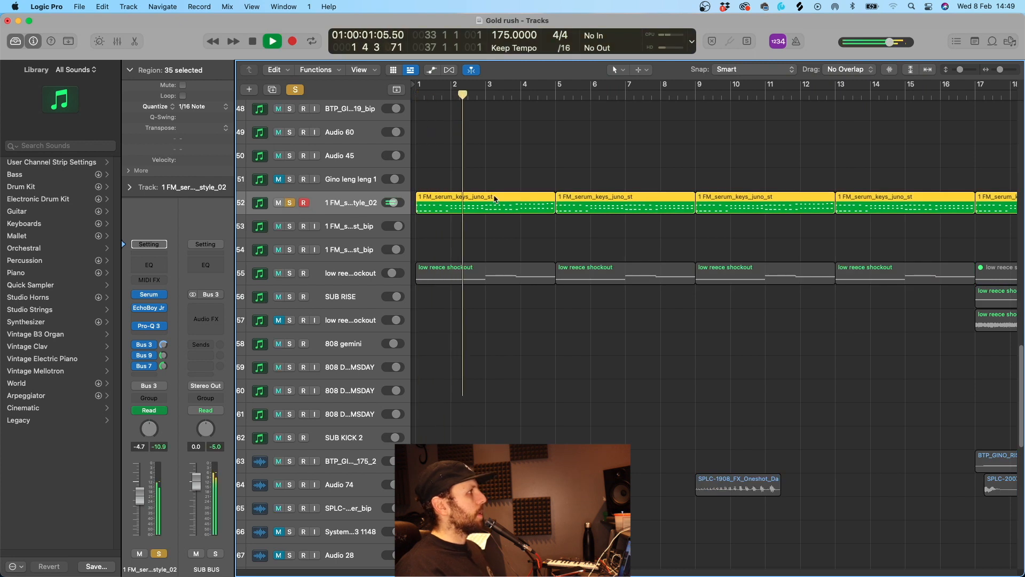
{"action": "key", "text": "e"}
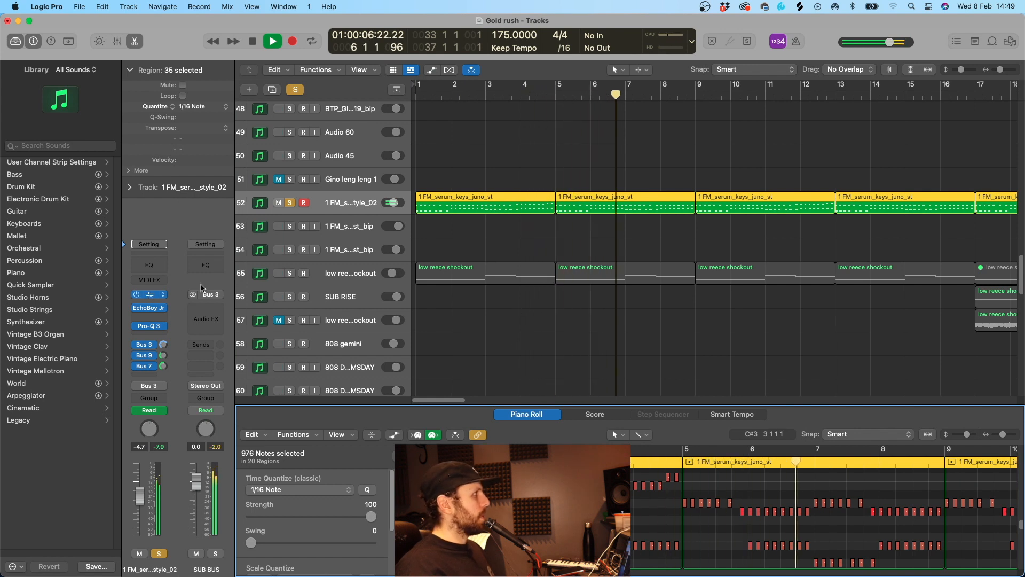
- Stop playback, view the Serum patch on the juno-style keys track and close the Serum window
{"action": "key", "text": "space"}
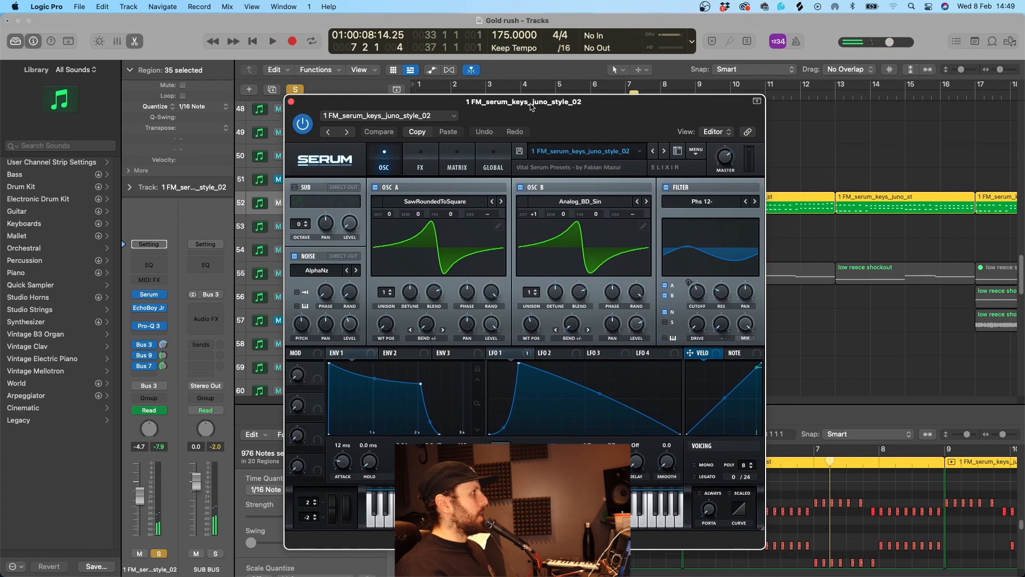
{"action": "left_click_drag", "start_coordinate": [531, 107], "coordinate": [503, 93]}
{"action": "left_click", "coordinate": [262, 88]}
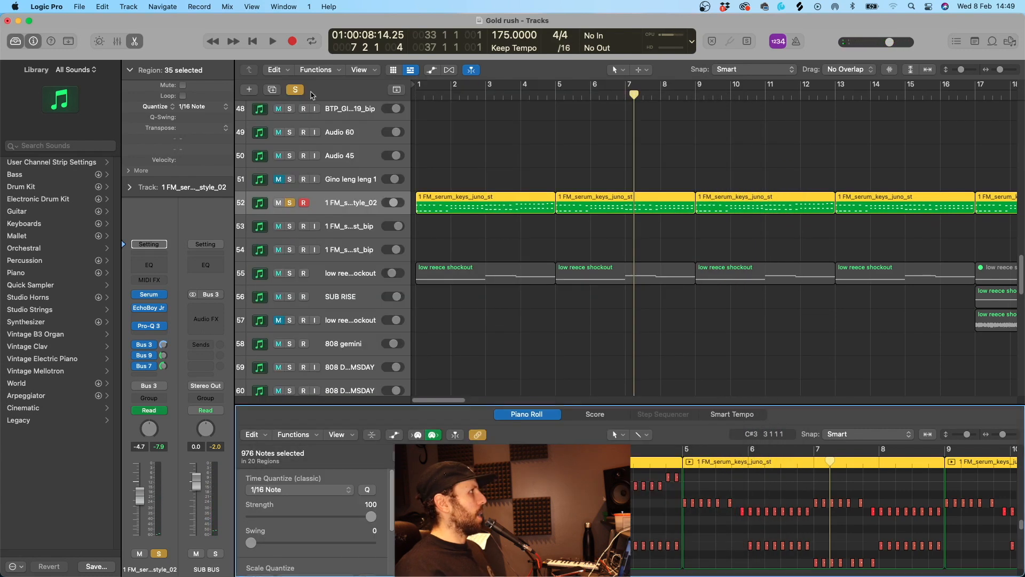
- Show the track automation and display the Pro-Q 3 Band 1 Frequency and Band 2 Frequency curves on the juno-style keys track
{"action": "key", "text": "super+Down"}
{"action": "key", "text": "super+Left"}
{"action": "key", "text": "super+Left"}
{"action": "key", "text": "super+Left"}
{"action": "key", "text": "super+Left"}
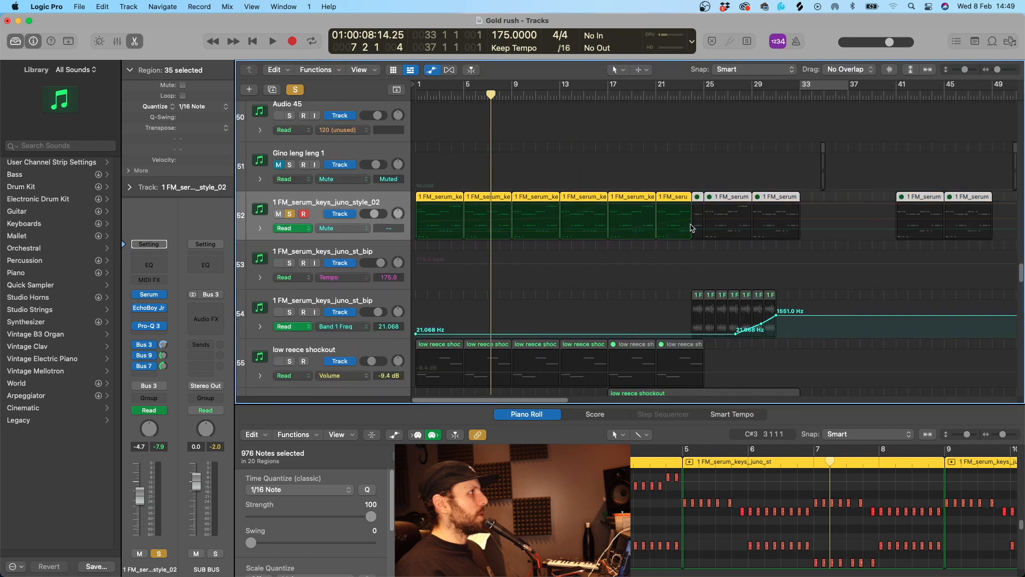
{"action": "scroll", "coordinate": [467, 232], "scroll_direction": "right", "scroll_amount": 1}
{"action": "left_click", "coordinate": [335, 229]}
{"action": "left_click", "coordinate": [378, 378]}
{"action": "left_click", "coordinate": [343, 228]}
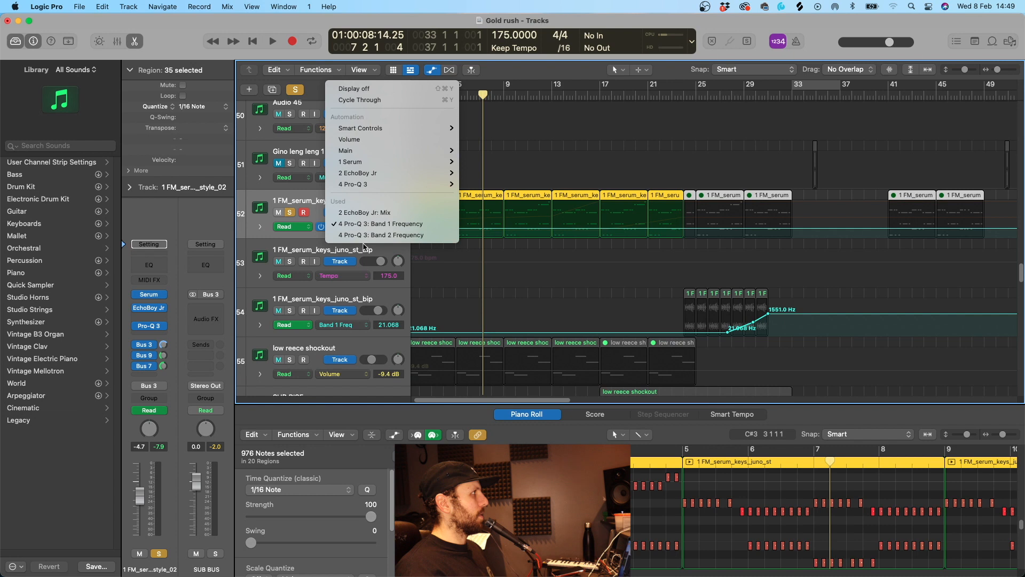
{"action": "left_click", "coordinate": [366, 235]}
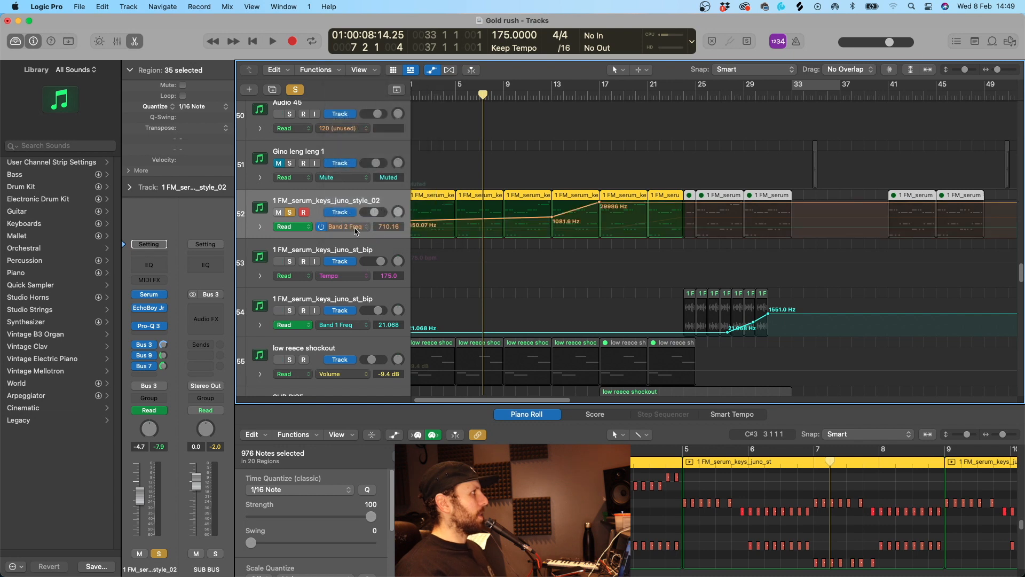
- Display the EchoBoy Jr Mix automation on the juno-style keys track, view the EchoBoy Jr plug-in and close its window
{"action": "left_click", "coordinate": [355, 229]}
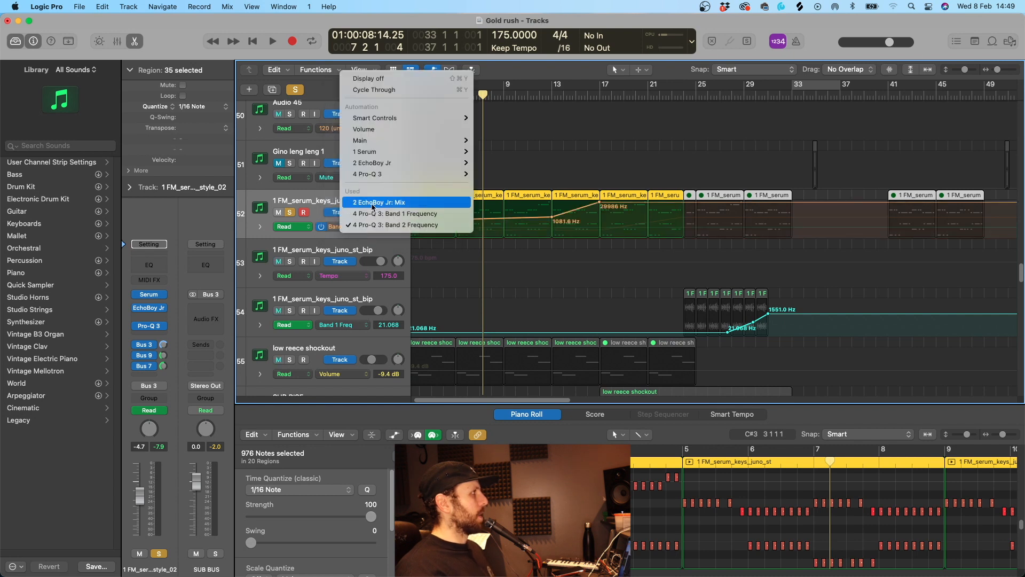
{"action": "left_click", "coordinate": [380, 203]}
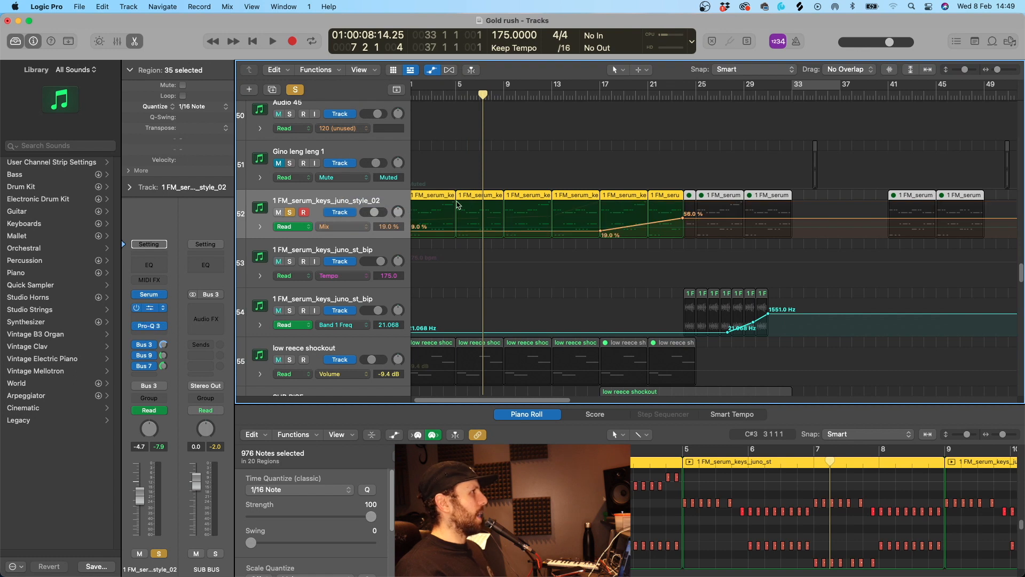
{"action": "left_click_drag", "start_coordinate": [524, 163], "coordinate": [499, 156]}
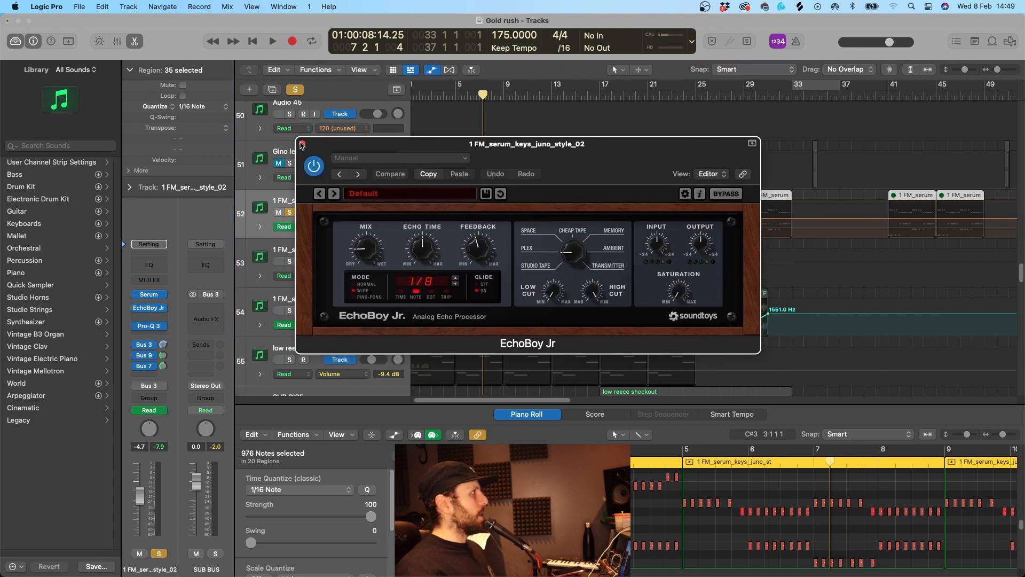
{"action": "left_click", "coordinate": [302, 143]}
- Turn off the keys track's solo, clear its region selection and select the low reece shockout track 55
{"action": "left_click", "coordinate": [460, 240]}
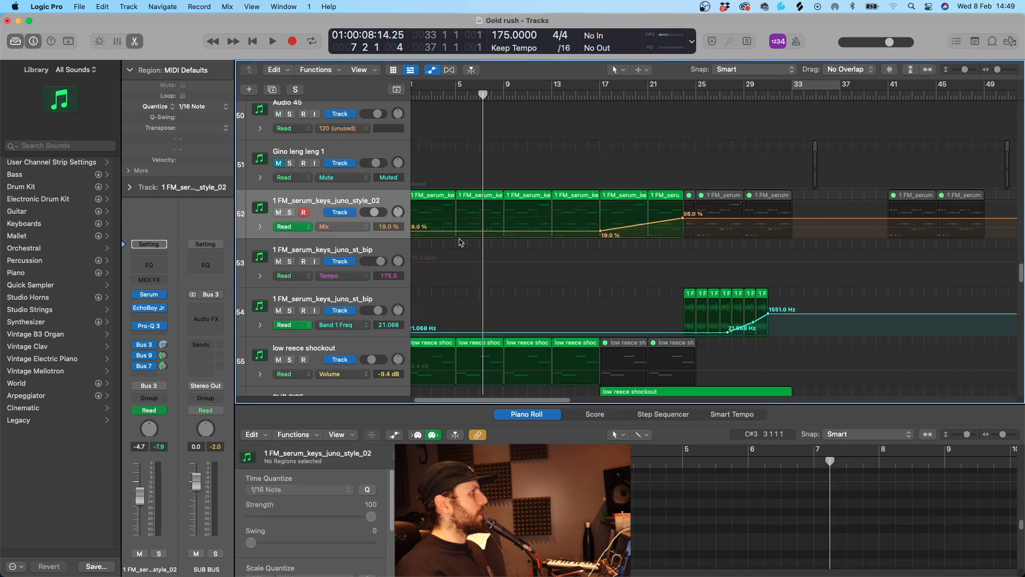
{"action": "scroll", "coordinate": [460, 240], "scroll_direction": "down", "scroll_amount": 2}
{"action": "left_click", "coordinate": [325, 280]}
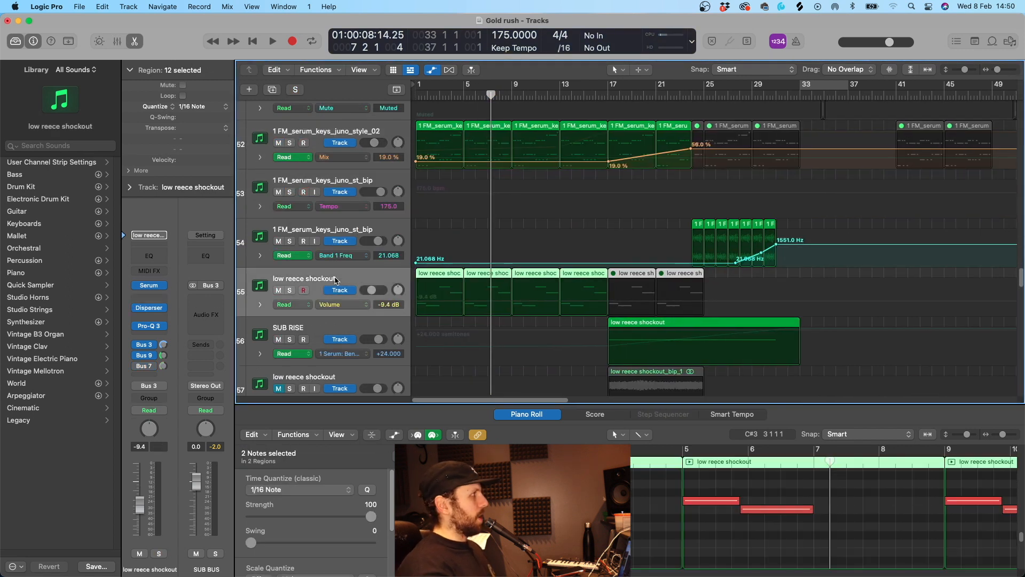
- Play the low reece shockout track 55 in solo from the project start, clearing its region selection, and stop playback
{"action": "key", "text": "Return"}
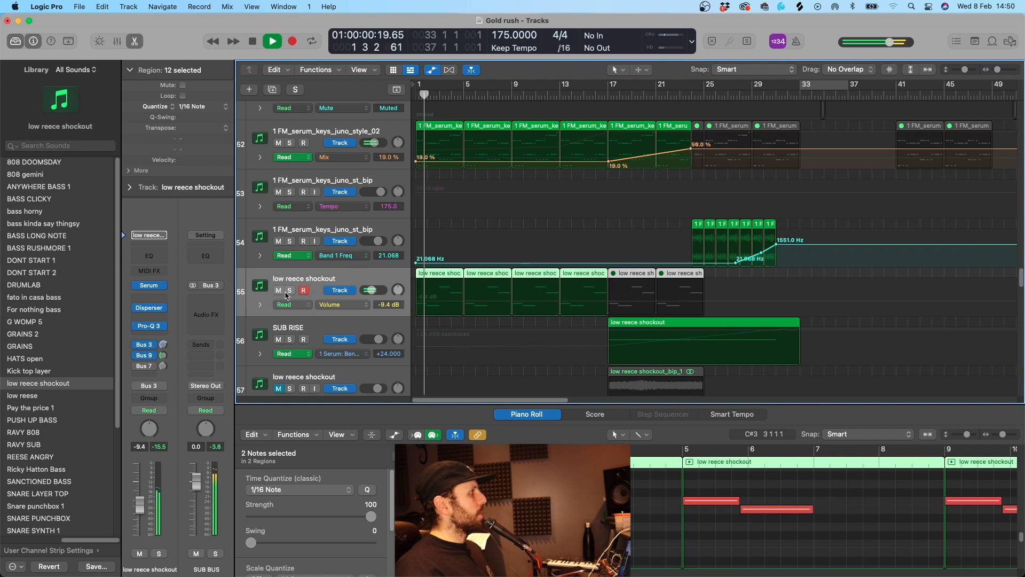
{"action": "left_click", "coordinate": [289, 290]}
{"action": "left_click", "coordinate": [476, 325]}
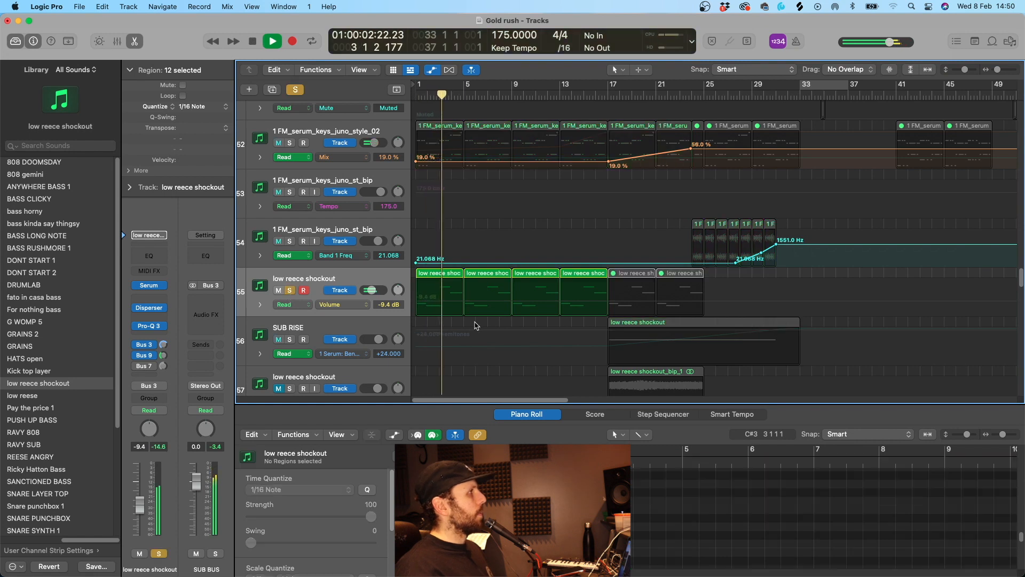
{"action": "scroll", "coordinate": [475, 325], "scroll_direction": "up", "scroll_amount": 3}
{"action": "scroll", "coordinate": [439, 313], "scroll_direction": "left", "scroll_amount": 3}
{"action": "scroll", "coordinate": [426, 304], "scroll_direction": "down", "scroll_amount": 3}
{"action": "scroll", "coordinate": [451, 282], "scroll_direction": "right", "scroll_amount": 2}
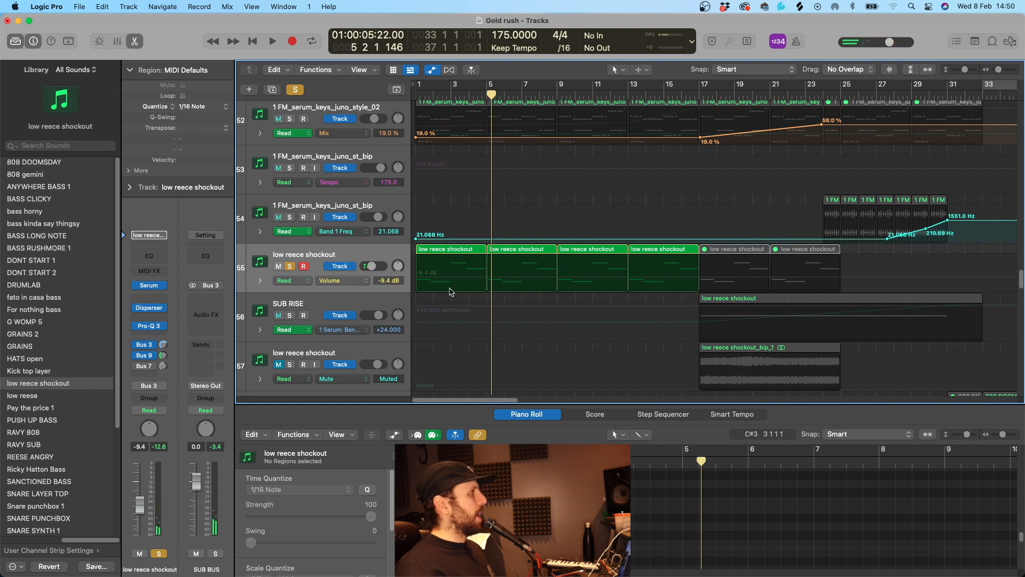
{"action": "scroll", "coordinate": [450, 292], "scroll_direction": "down", "scroll_amount": 2}
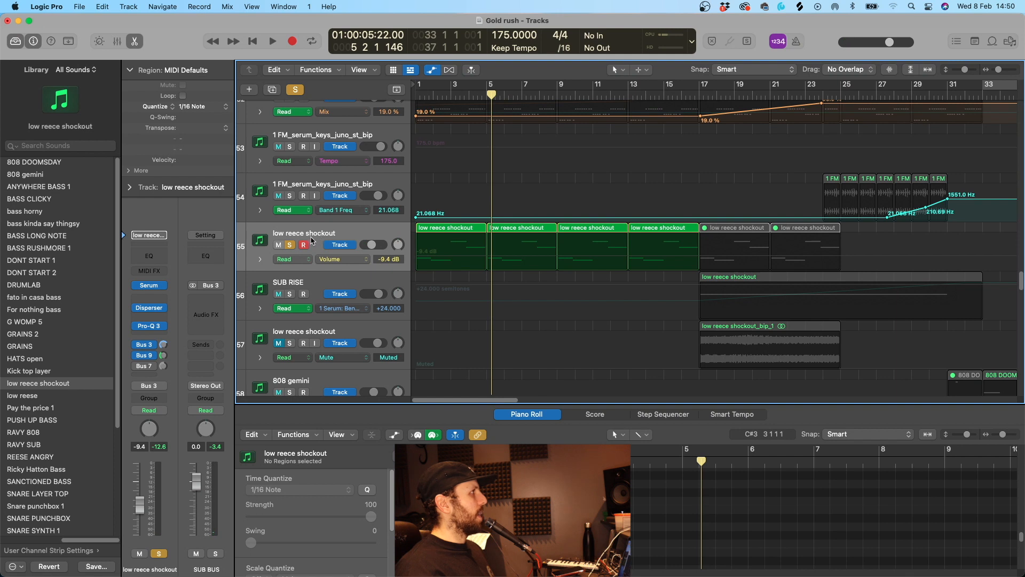
{"action": "scroll", "coordinate": [459, 277], "scroll_direction": "down", "scroll_amount": 3}
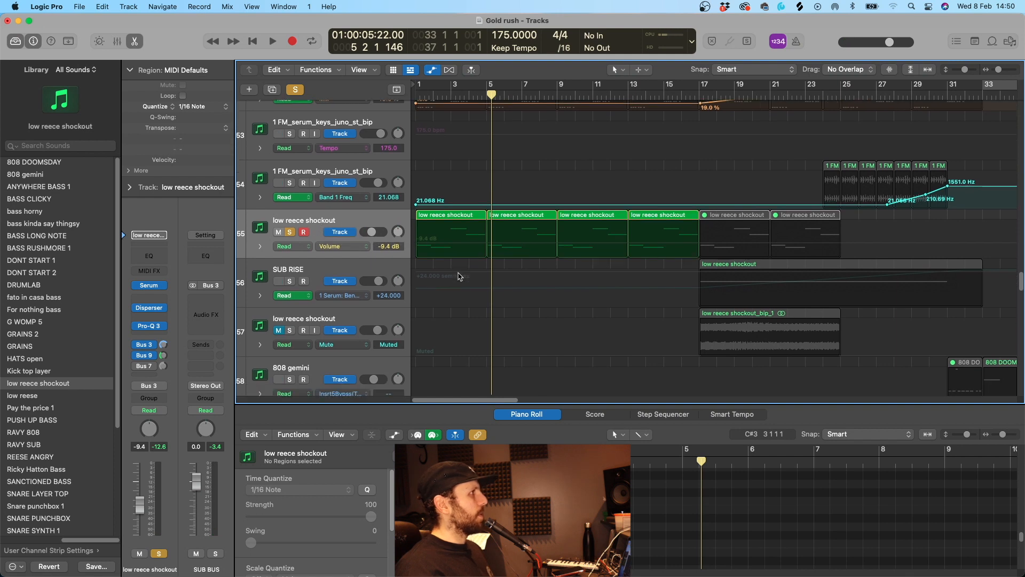
- Turn off the reece track's solo, resume playback and solo the Audio 74 effects track
{"action": "left_click", "coordinate": [289, 211]}
{"action": "key", "text": "space"}
{"action": "scroll", "coordinate": [461, 233], "scroll_direction": "down", "scroll_amount": 15}
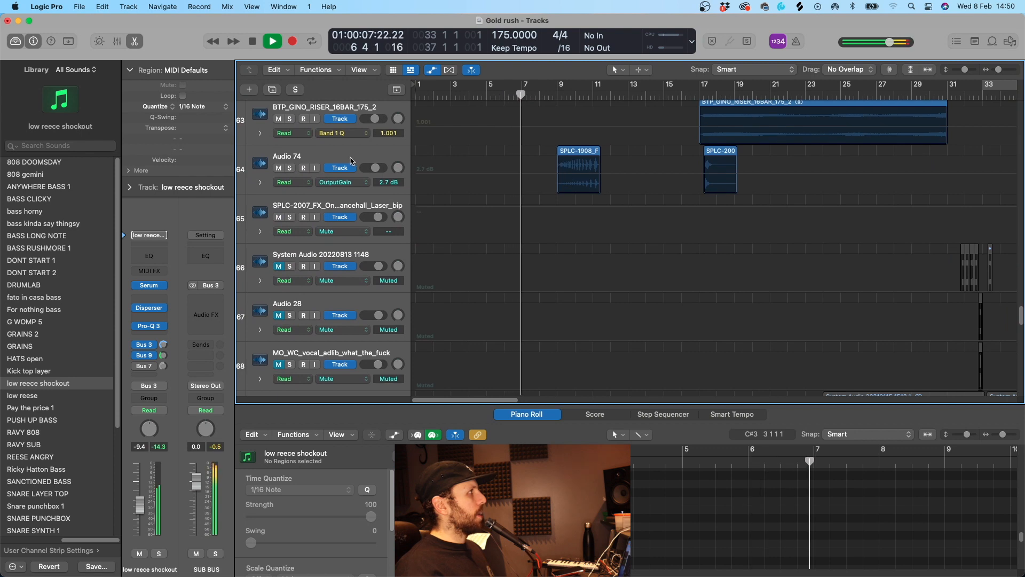
{"action": "left_click", "coordinate": [495, 171]}
{"action": "key", "text": "s"}
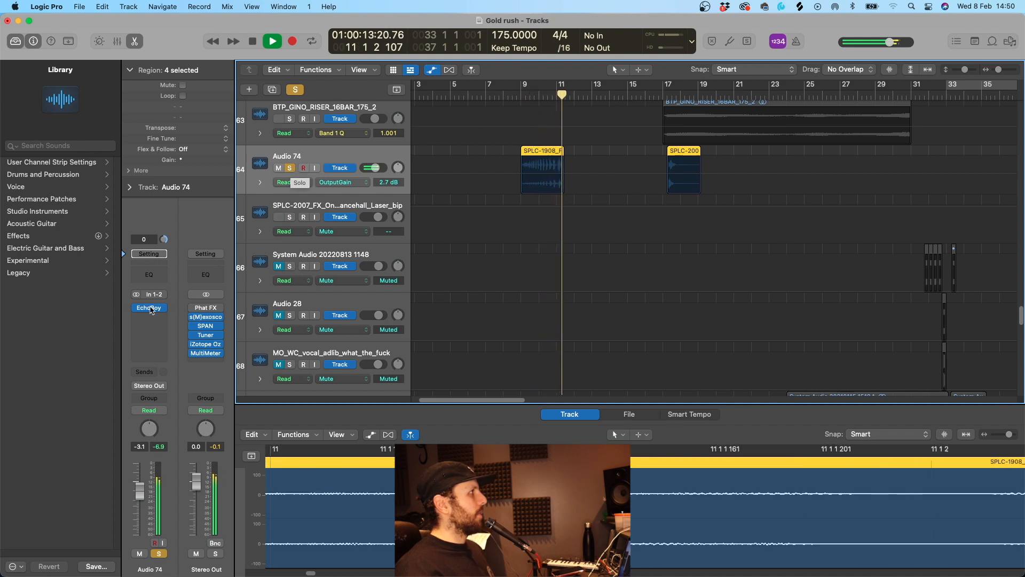
- View the EchoBoy plug-in on Audio 74, close its window and turn off the track's solo
{"action": "key", "text": "v"}
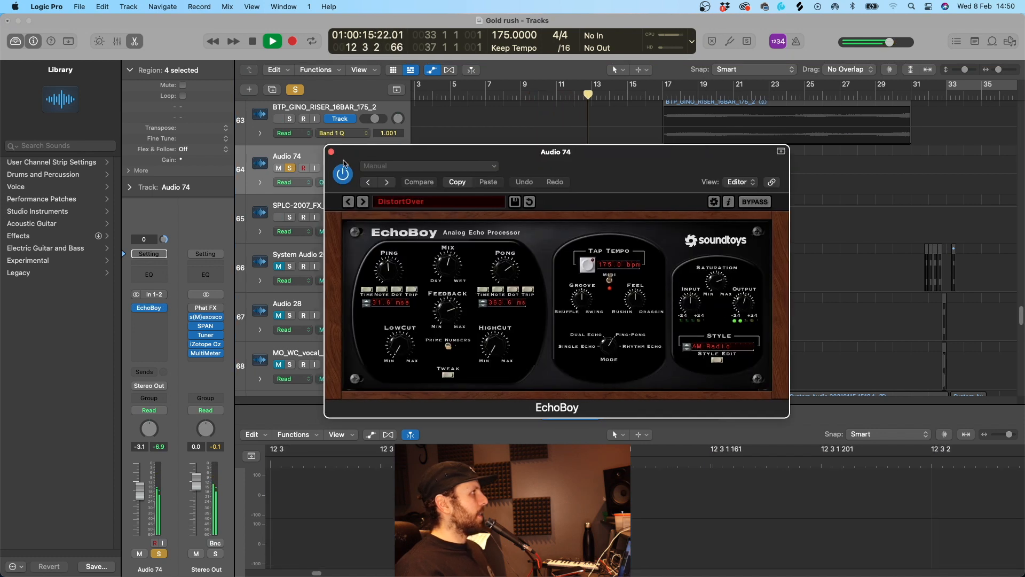
{"action": "left_click", "coordinate": [331, 151]}
{"action": "key", "text": "s"}
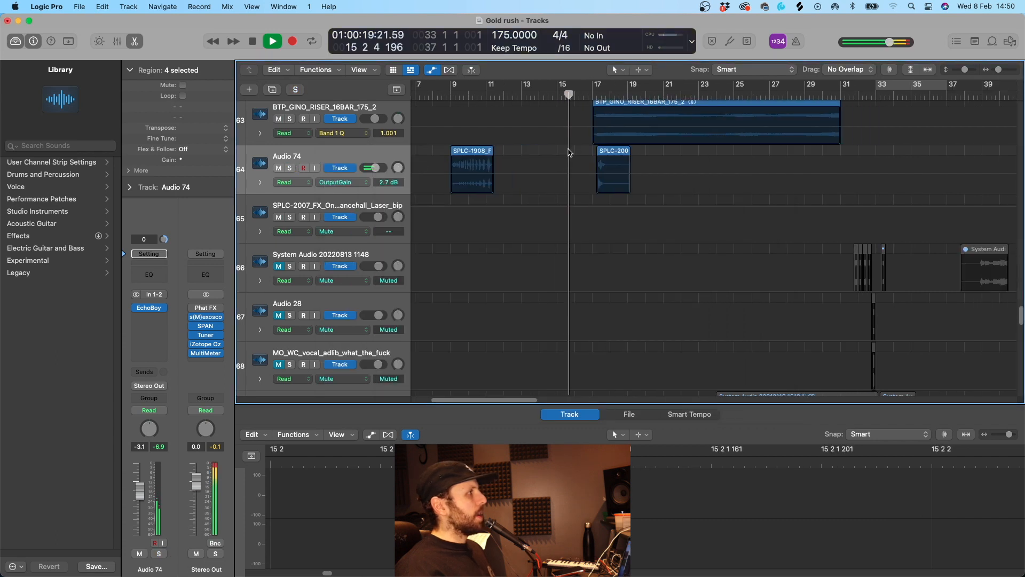
- Clear the region selection and examine the Dancehall Laser one-shot and the riser around bar 17 during playback
{"action": "key", "text": "super+Right"}
{"action": "key", "text": "super+Right"}
{"action": "key", "text": "super+Right"}
{"action": "key", "text": "super+Right"}
{"action": "key", "text": "super+Right"}
{"action": "left_click", "coordinate": [570, 152]}
{"action": "scroll", "coordinate": [540, 159], "scroll_direction": "right", "scroll_amount": 3}
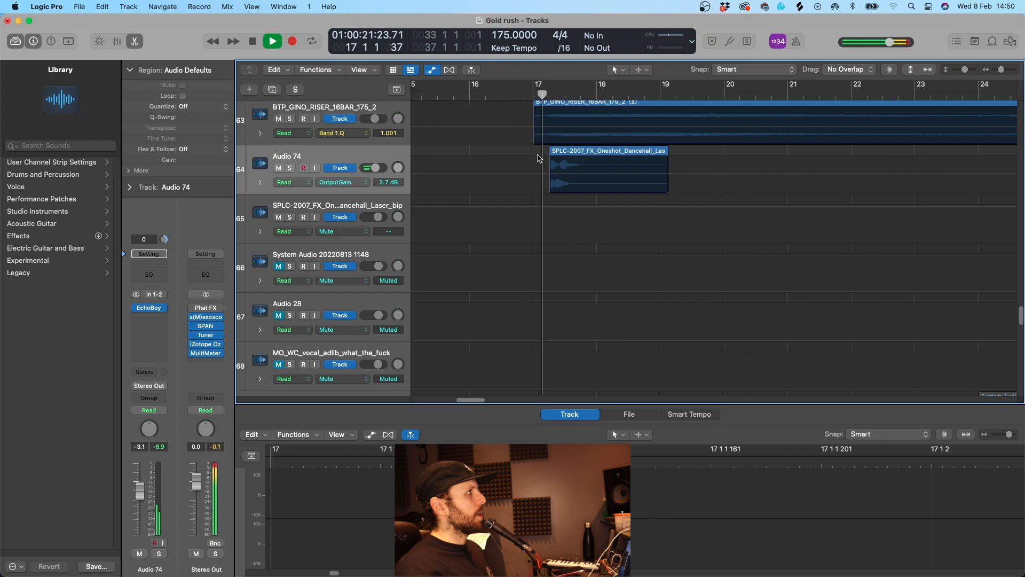
{"action": "scroll", "coordinate": [539, 159], "scroll_direction": "up", "scroll_amount": 2}
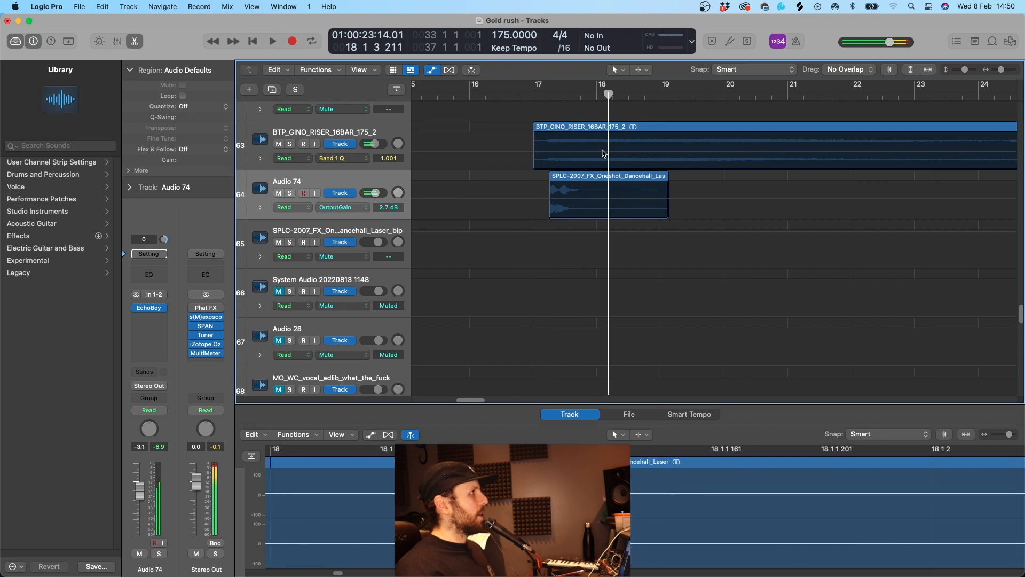
- Shrink the track height to show the drum tracks and set the cycle range from bar 17 to bar 33
{"action": "key", "text": "super+Left"}
{"action": "key", "text": "super+Left"}
{"action": "key", "text": "super+Left"}
{"action": "key", "text": "super+Left"}
{"action": "scroll", "coordinate": [602, 153], "scroll_direction": "up", "scroll_amount": 15}
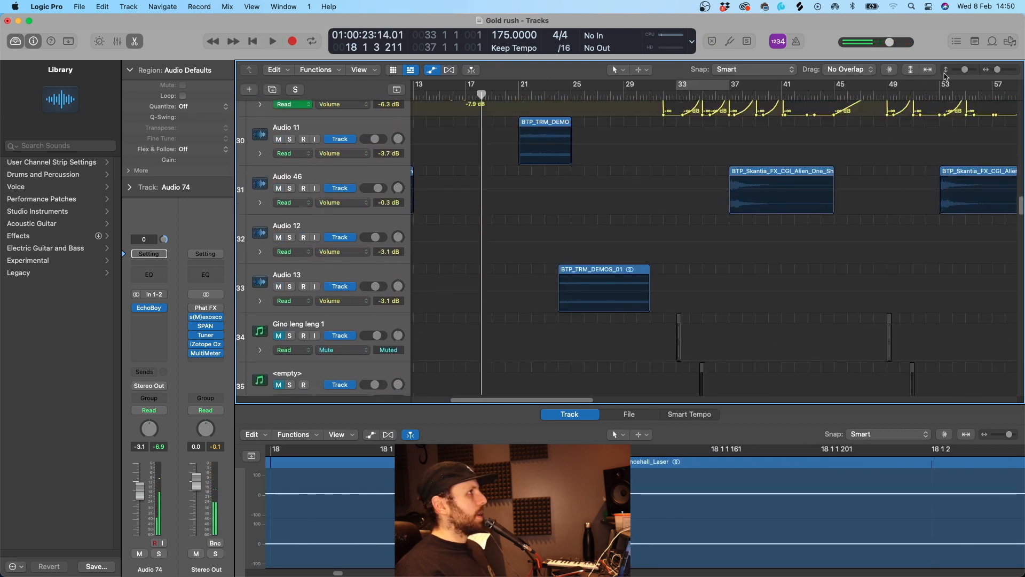
{"action": "scroll", "coordinate": [945, 75], "scroll_direction": "up", "scroll_amount": 1}
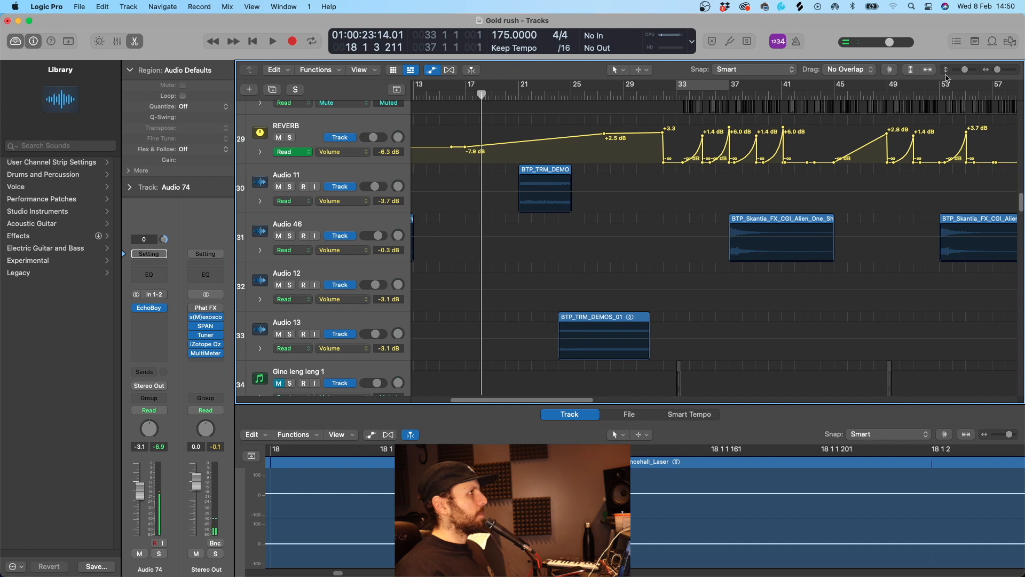
{"action": "left_click_drag", "start_coordinate": [964, 70], "coordinate": [959, 70]}
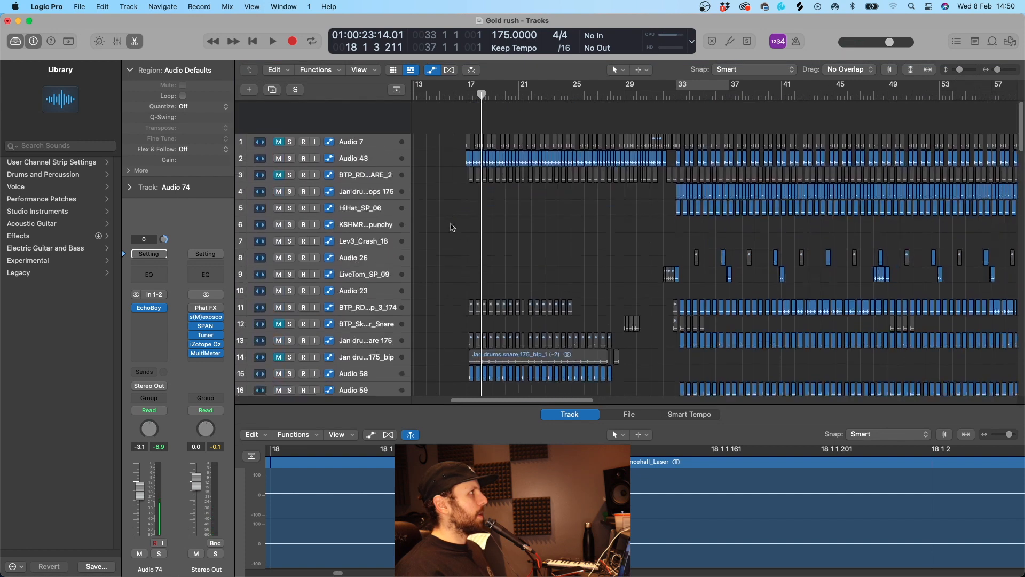
{"action": "left_click_drag", "start_coordinate": [472, 92], "coordinate": [677, 92]}
- Select the Audio 43 kick track, audition it in solo, stop playback and turn off its solo
{"action": "left_click", "coordinate": [349, 127]}
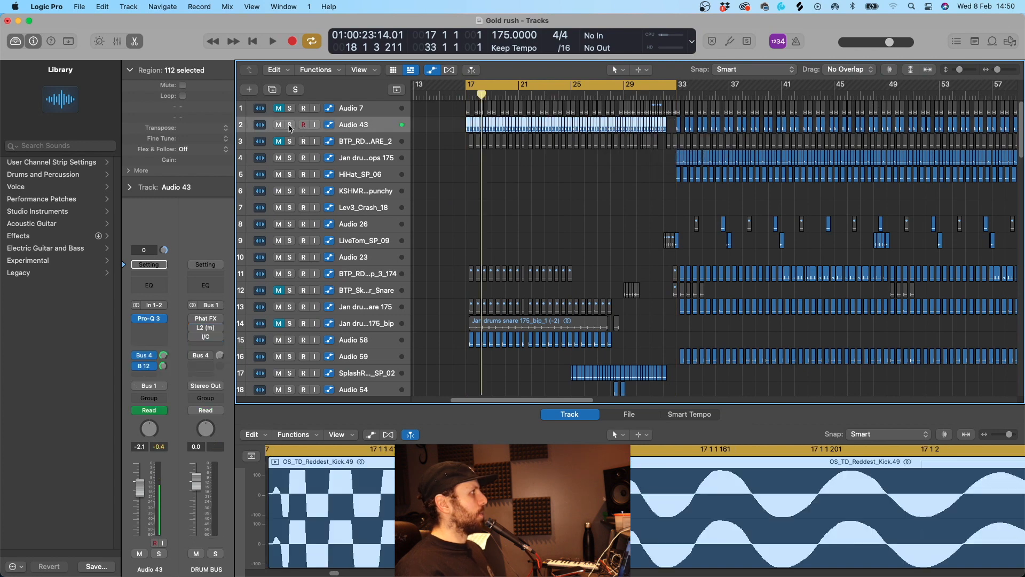
{"action": "left_click", "coordinate": [289, 125]}
{"action": "key", "text": "space"}
{"action": "key", "text": "space"}
{"action": "left_click", "coordinate": [289, 126]}
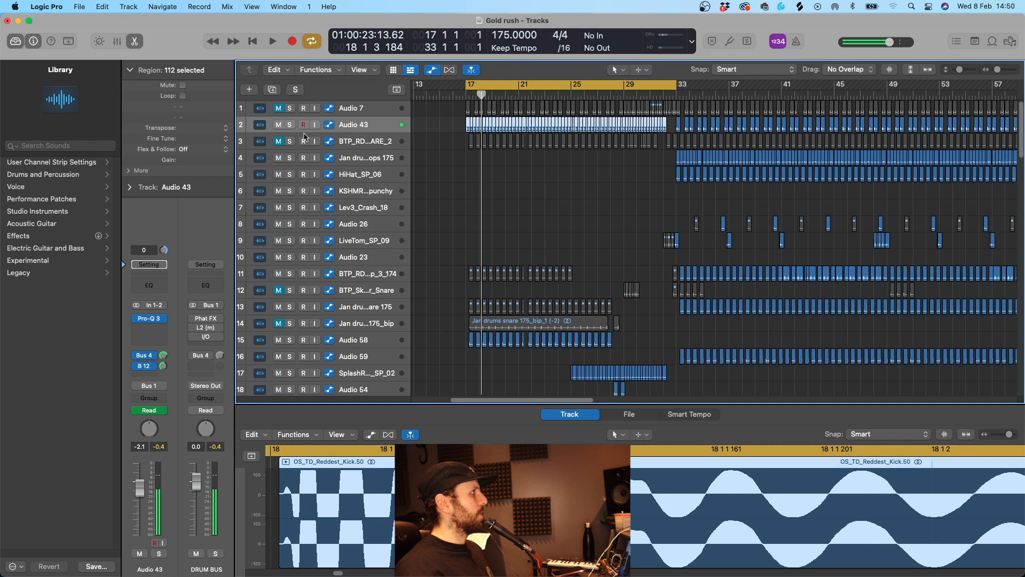
- Inspect the Bus 12 and Bus 4 sends on Audio 43 and play the start of the cycle section
{"action": "left_click", "coordinate": [153, 365]}
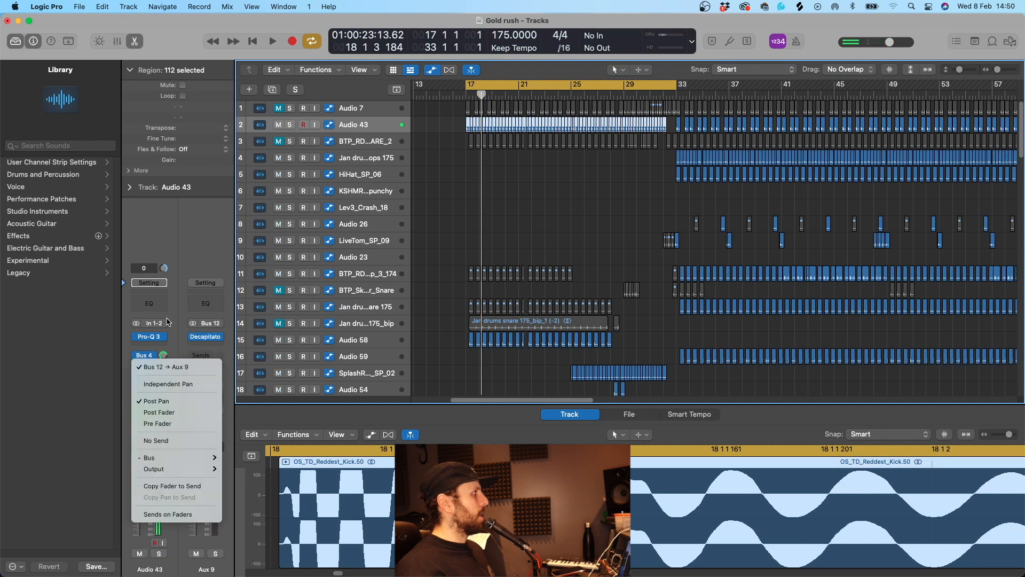
{"action": "left_click", "coordinate": [169, 340]}
{"action": "left_click", "coordinate": [149, 355]}
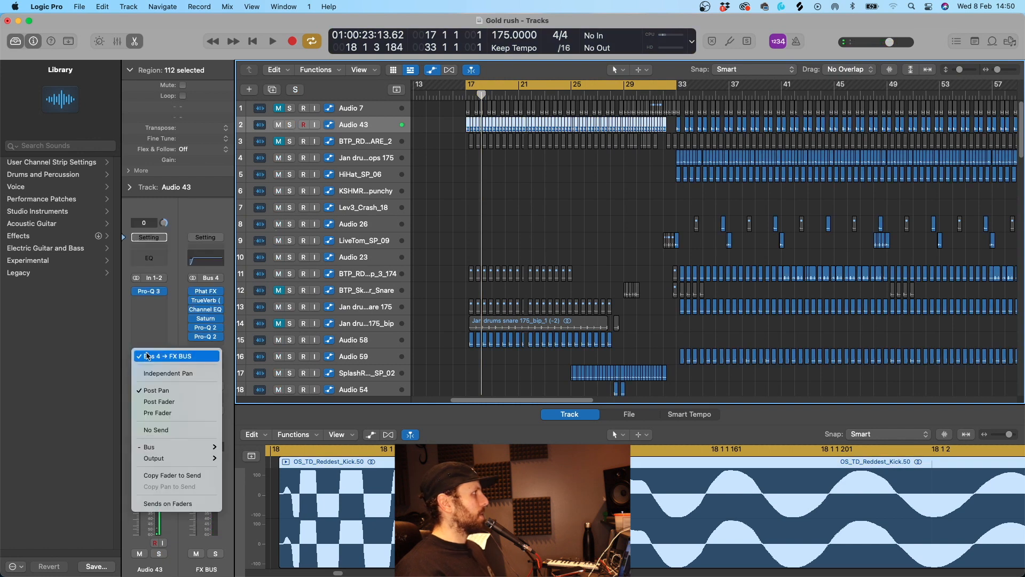
{"action": "left_click", "coordinate": [179, 297]}
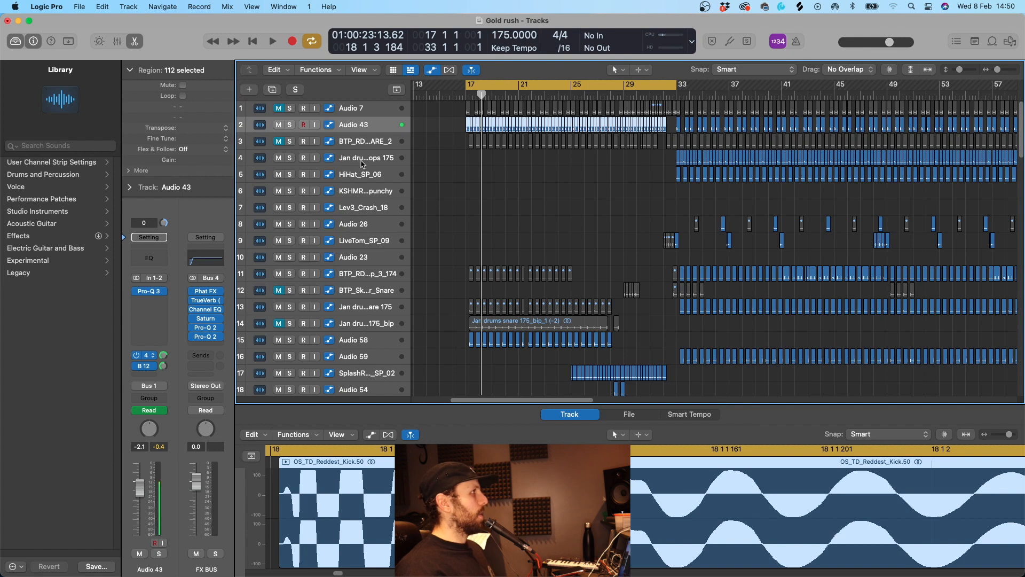
{"action": "key", "text": "space"}
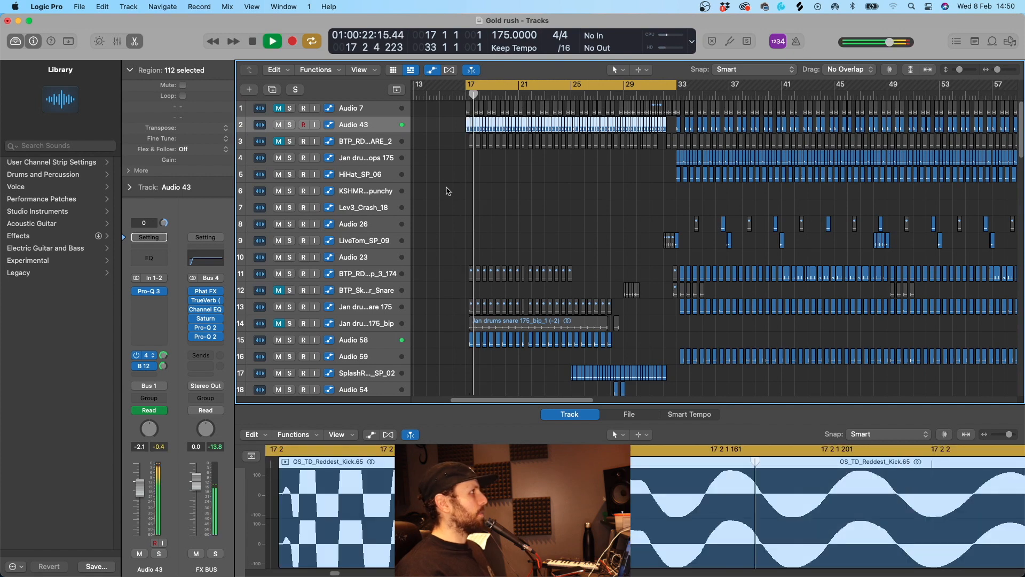
{"action": "key", "text": "space"}
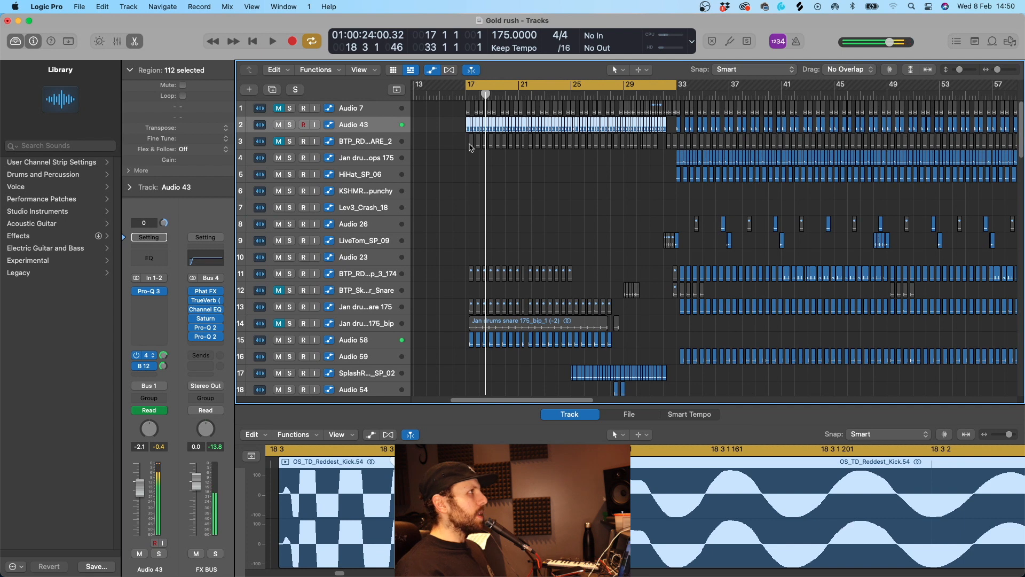
- View the Aux 9 channel fed by Audio 43's Bus 12 send and clear the kick region selection
{"action": "scroll", "coordinate": [515, 140], "scroll_direction": "down", "scroll_amount": 1}
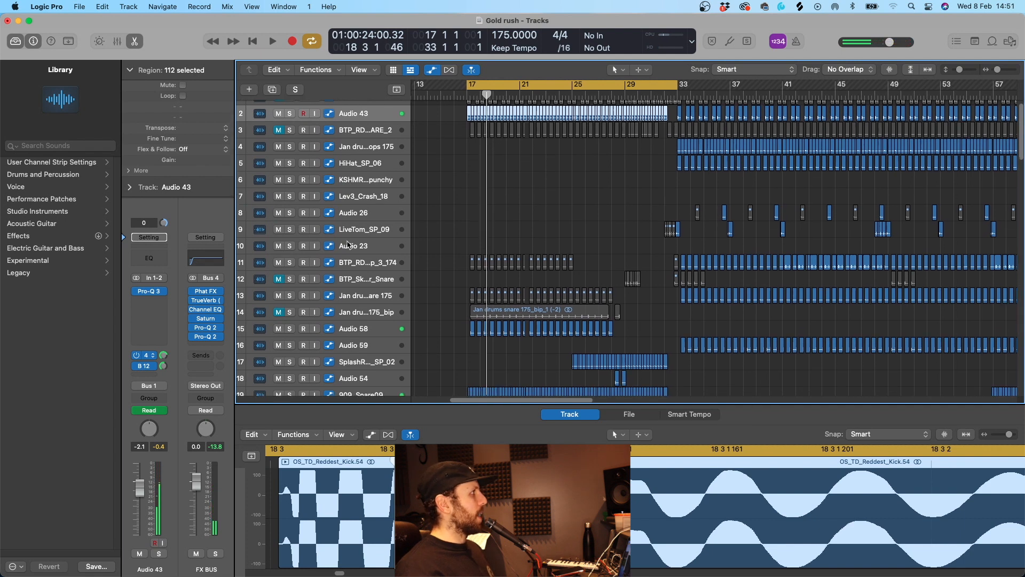
{"action": "left_click", "coordinate": [143, 366]}
{"action": "left_click", "coordinate": [443, 268]}
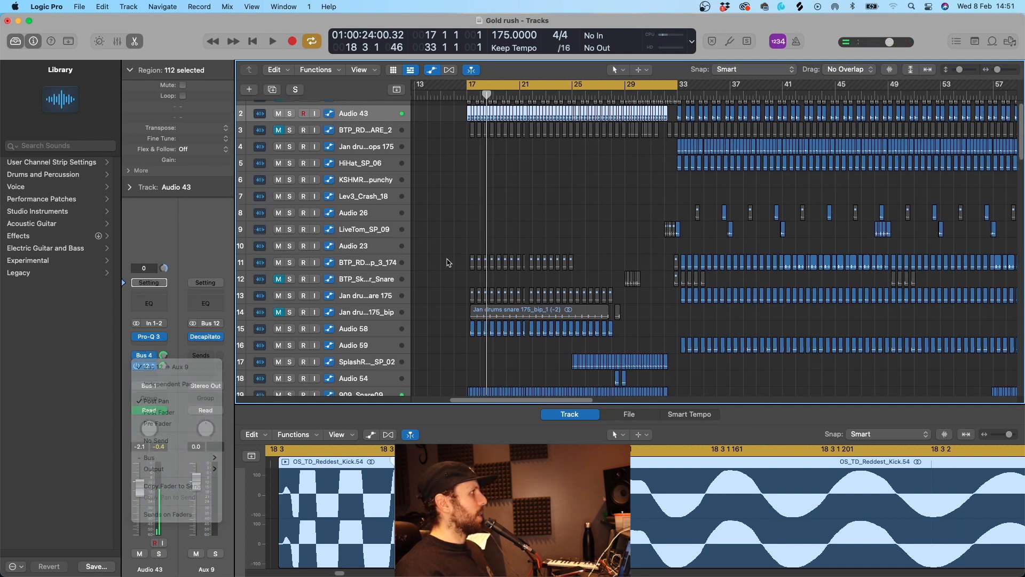
{"action": "scroll", "coordinate": [480, 278], "scroll_direction": "up", "scroll_amount": 5}
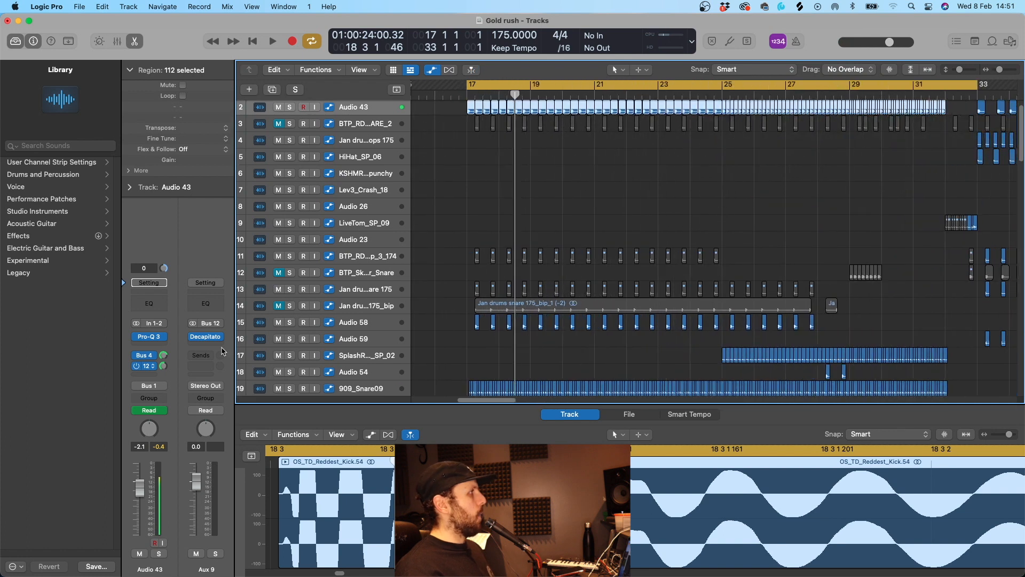
{"action": "left_click", "coordinate": [525, 221]}
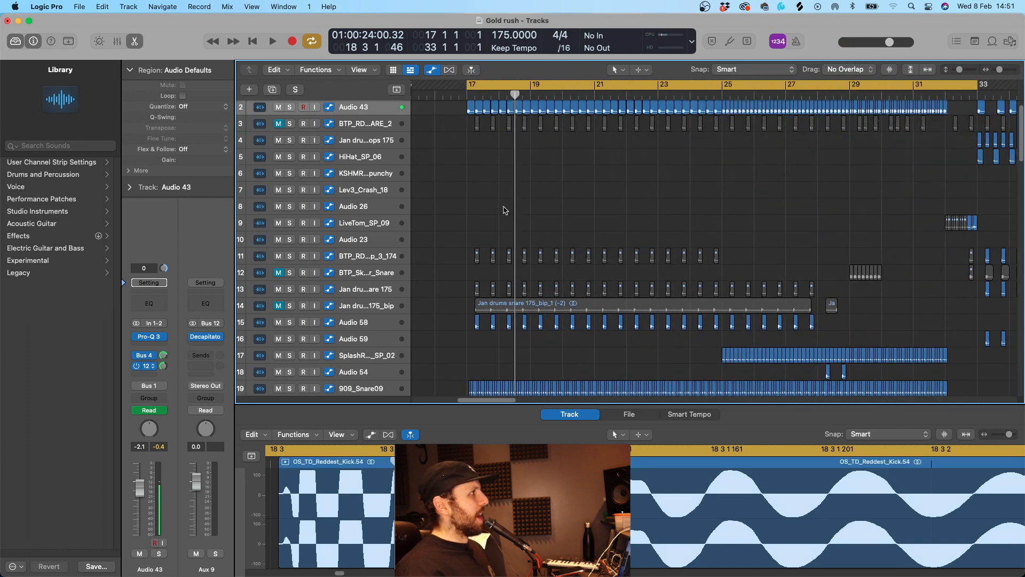
- Select the Audio 58 clap track, audition it in solo, stop playback and turn off its solo
{"action": "scroll", "coordinate": [455, 218], "scroll_direction": "down", "scroll_amount": 5}
{"action": "left_click", "coordinate": [358, 270]}
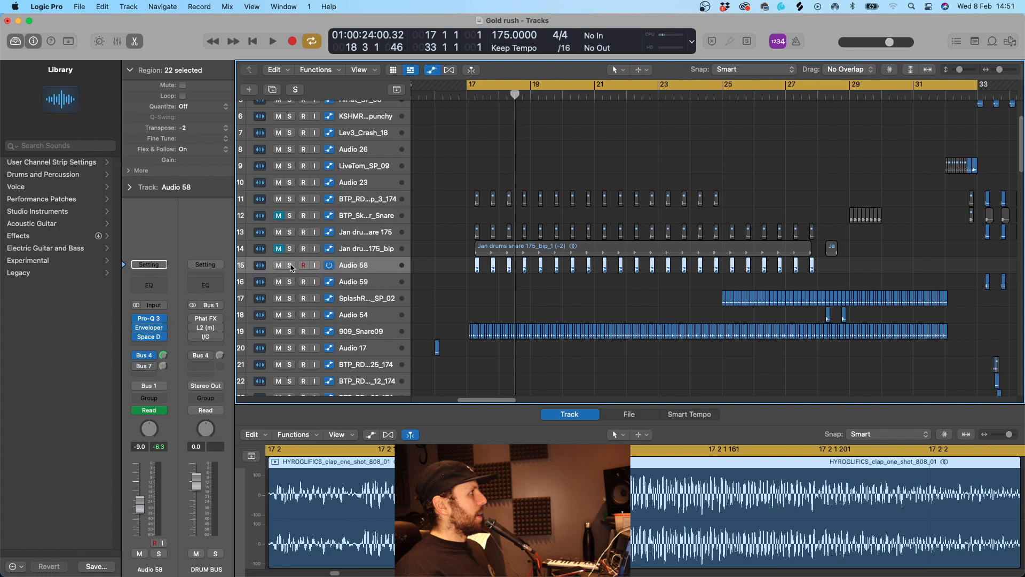
{"action": "left_click", "coordinate": [290, 265]}
{"action": "key", "text": "space"}
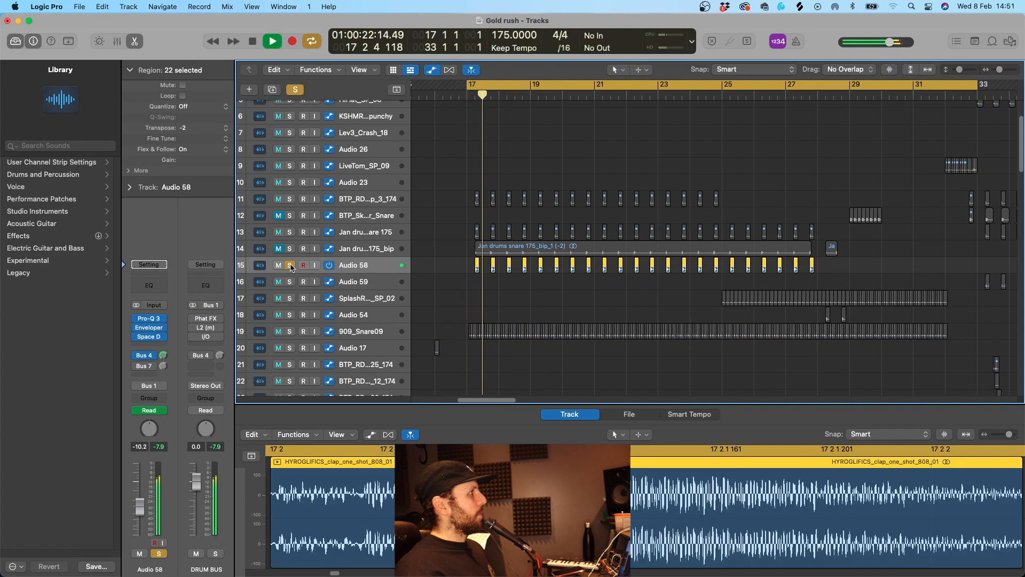
{"action": "key", "text": "space"}
{"action": "left_click", "coordinate": [289, 265]}
- Play the cycle section and solo the 909_Snare09 track for a few bars before turning its solo off
{"action": "key", "text": "space"}
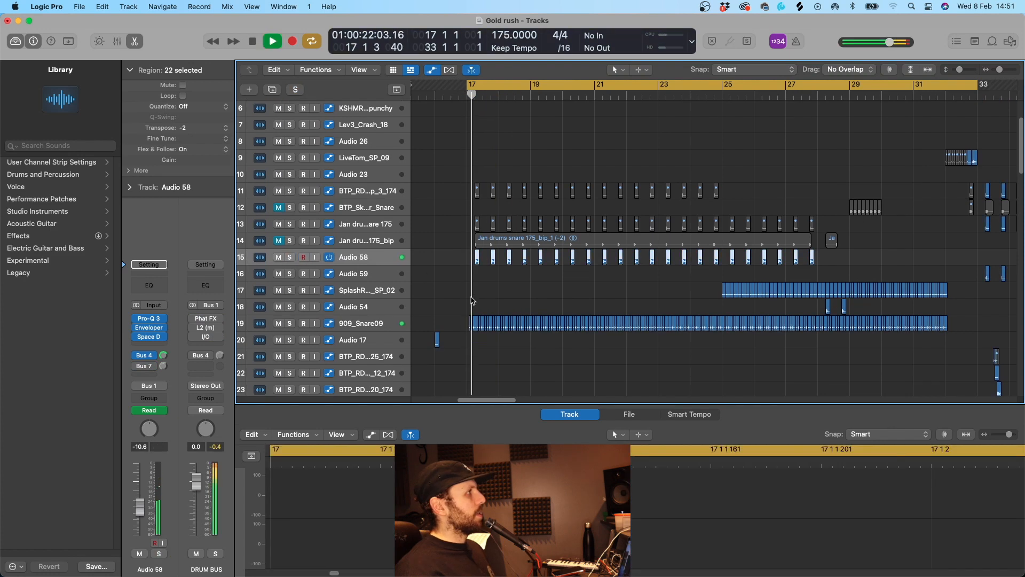
{"action": "scroll", "coordinate": [471, 300], "scroll_direction": "down", "scroll_amount": 2}
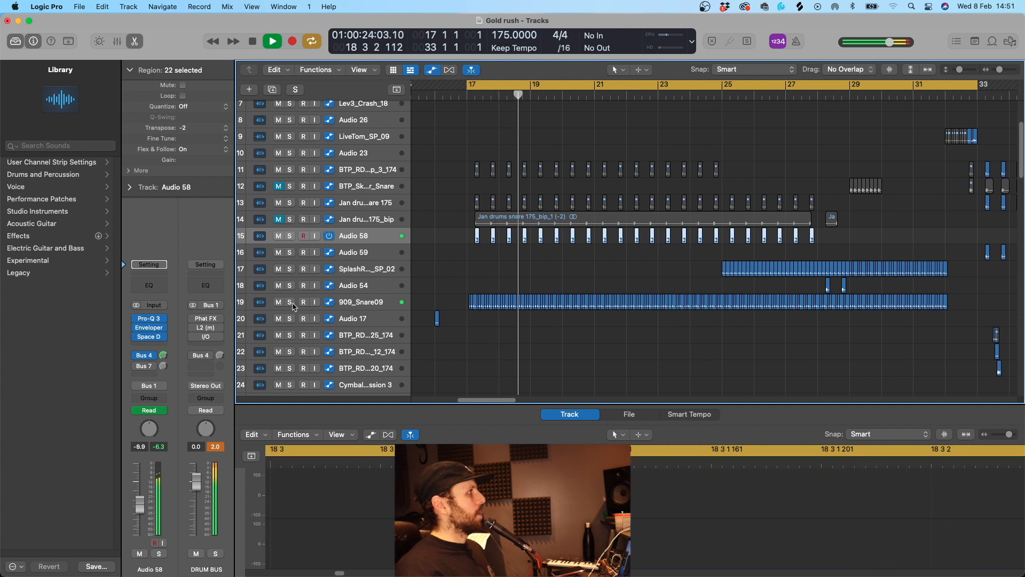
{"action": "left_click", "coordinate": [290, 302]}
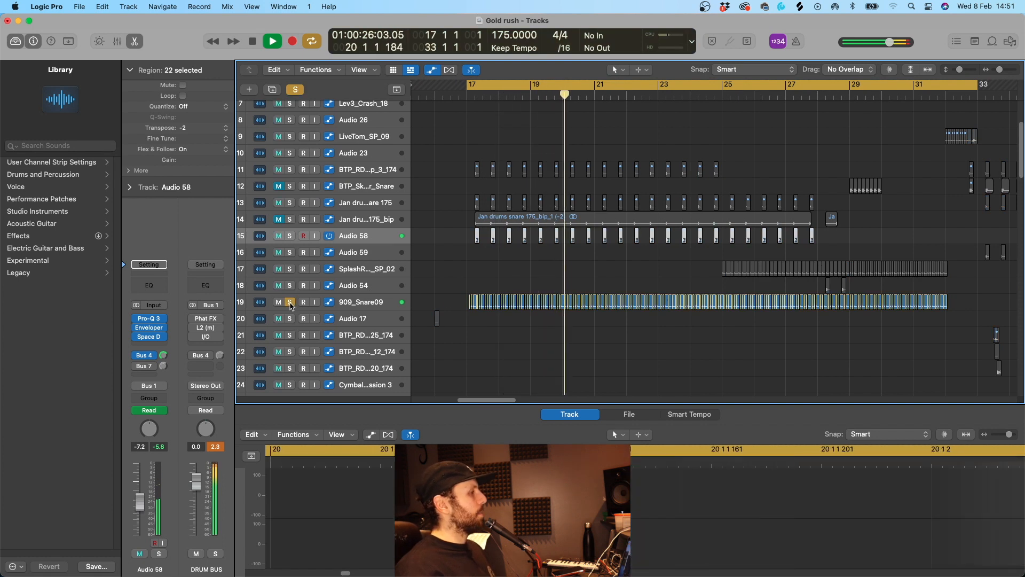
{"action": "left_click", "coordinate": [290, 302]}
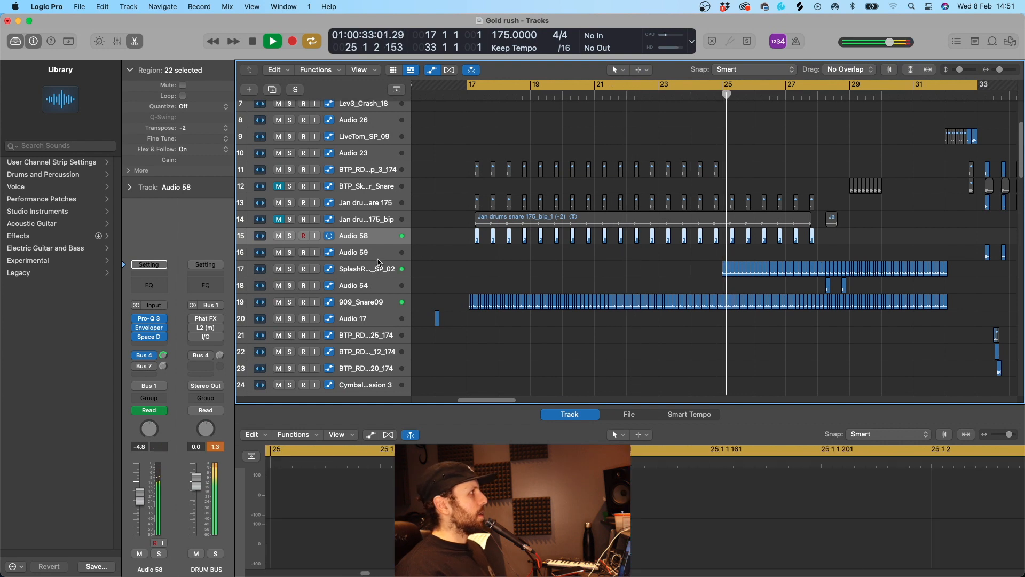
- Solo and select the SplashRide_SP_02 track, view its LFOTool plug-in and close the plug-in window
{"action": "left_click", "coordinate": [290, 269]}
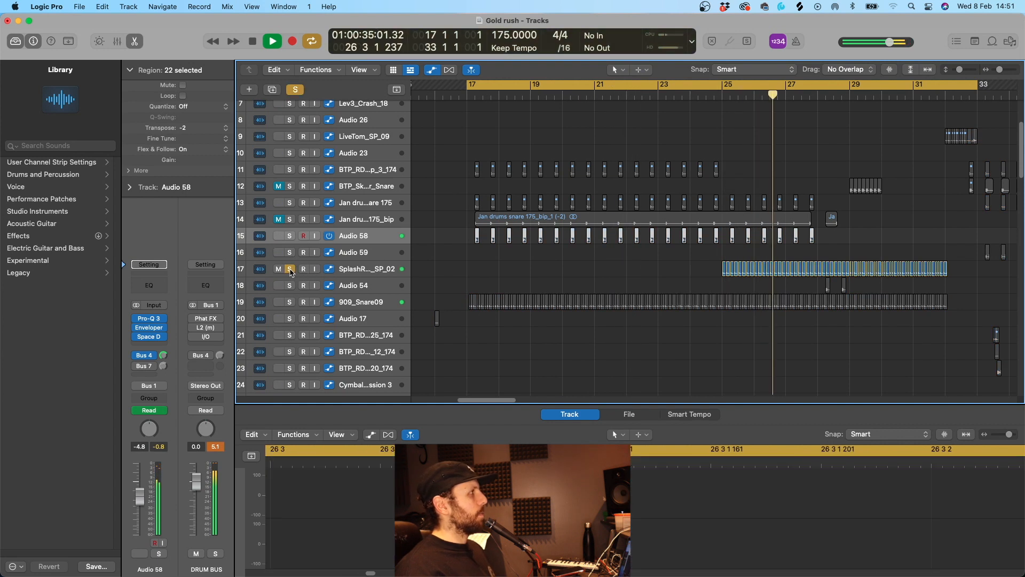
{"action": "left_click", "coordinate": [372, 270]}
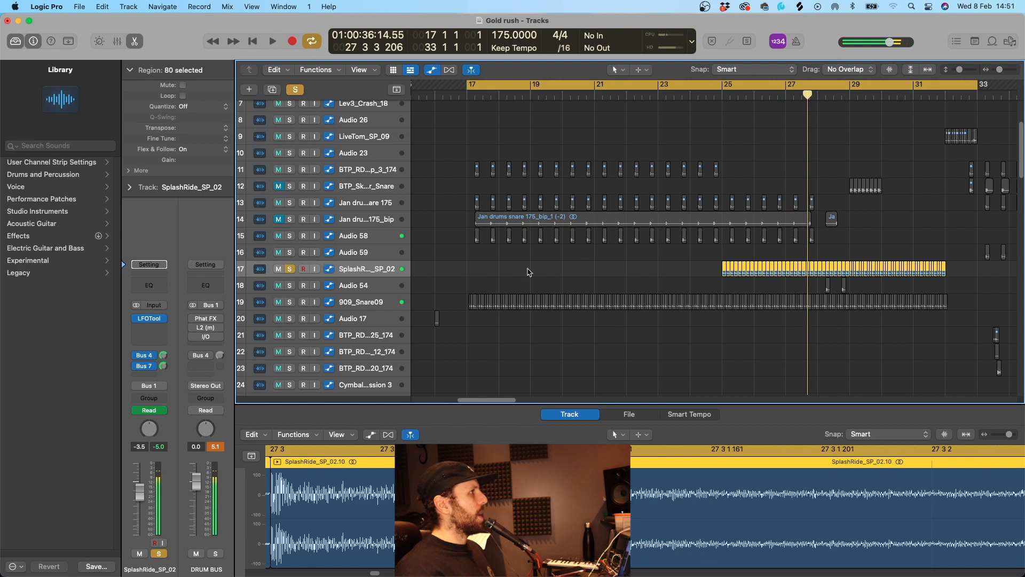
{"action": "scroll", "coordinate": [555, 269], "scroll_direction": "right", "scroll_amount": 3}
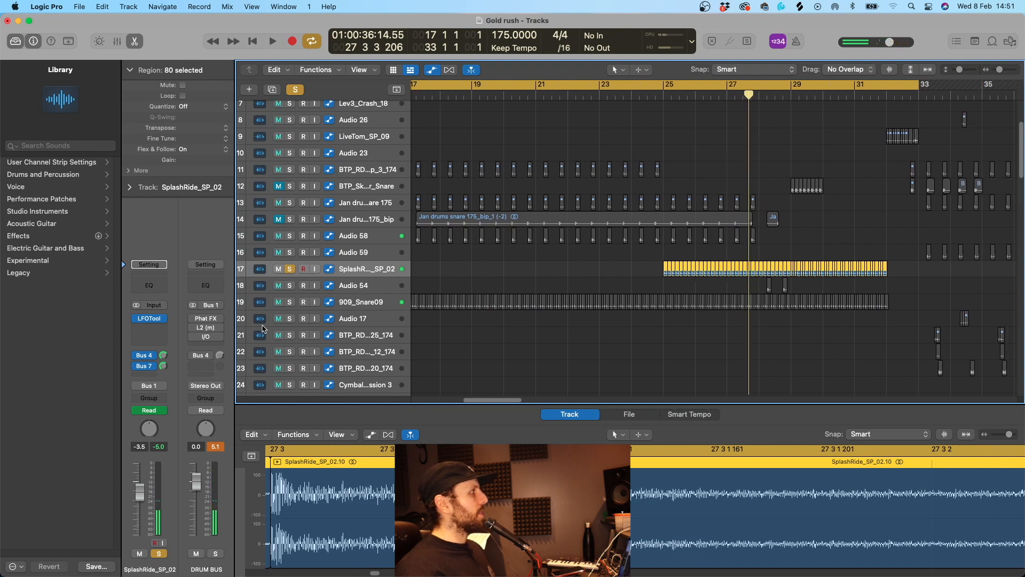
{"action": "left_click", "coordinate": [150, 320]}
{"action": "left_click", "coordinate": [326, 152]}
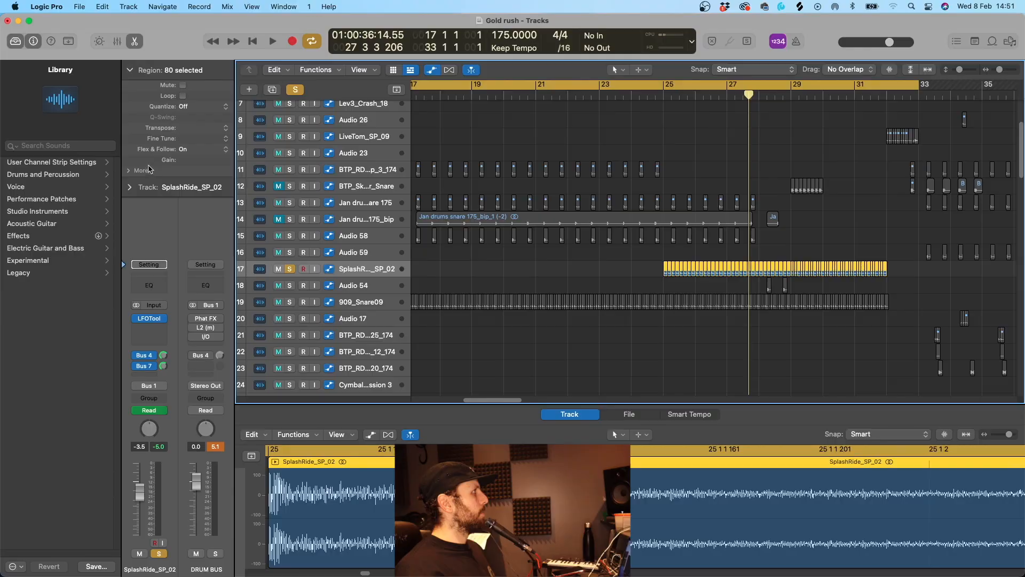
- Check the extra fade parameters of the opening SplashRide_SP_02 regions, clear the region selection and turn off the track's solo
{"action": "left_click", "coordinate": [143, 170]}
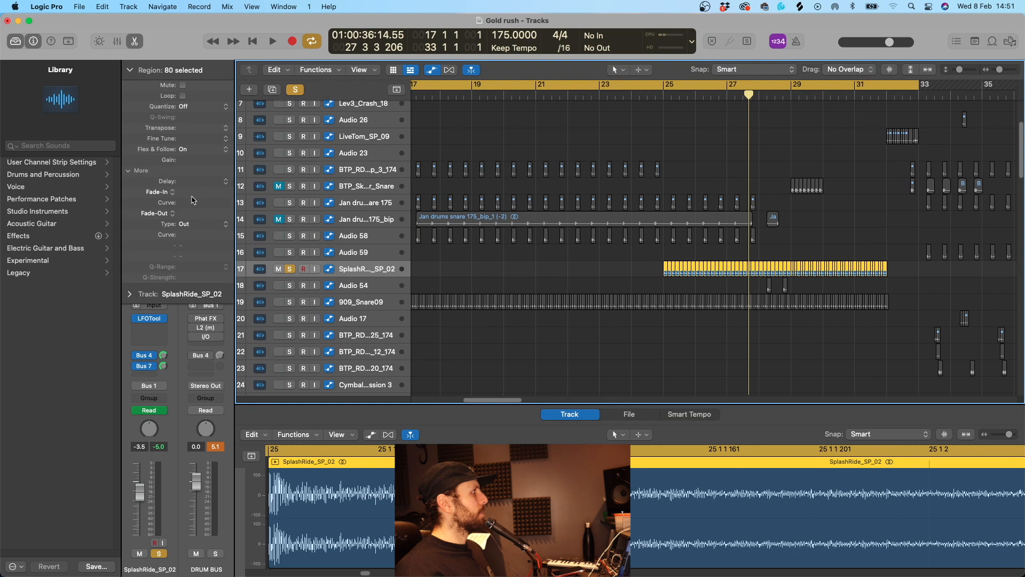
{"action": "left_click_drag", "start_coordinate": [632, 266], "coordinate": [709, 289]}
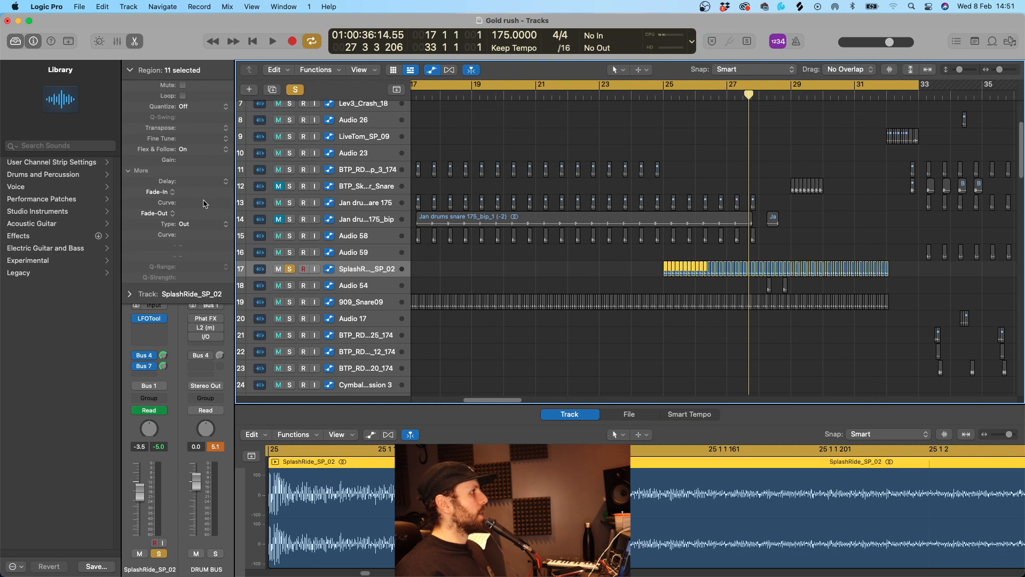
{"action": "left_click", "coordinate": [523, 274]}
{"action": "left_click", "coordinate": [289, 270]}
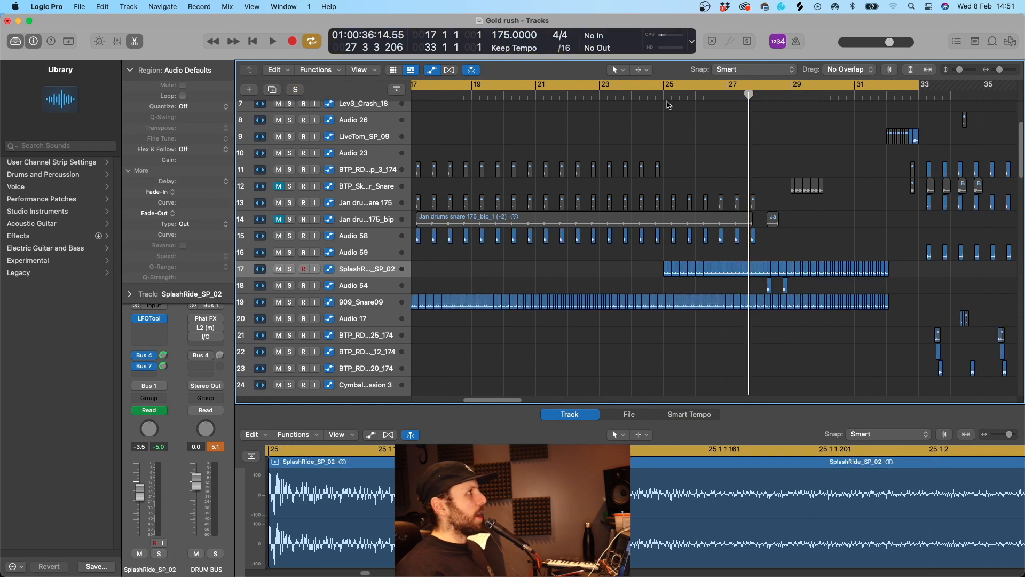
- Play the full mix from bar 25 for about a bar and stop playback
{"action": "double_click", "coordinate": [663, 97]}
{"action": "scroll", "coordinate": [683, 245], "scroll_direction": "down", "scroll_amount": 5}
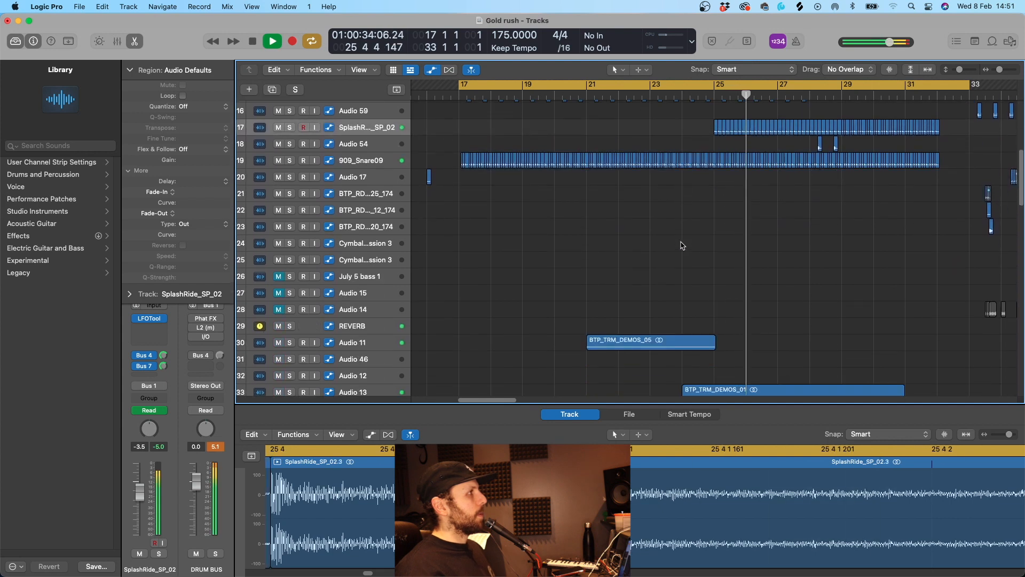
{"action": "key", "text": "space"}
{"action": "scroll", "coordinate": [641, 262], "scroll_direction": "down", "scroll_amount": 3}
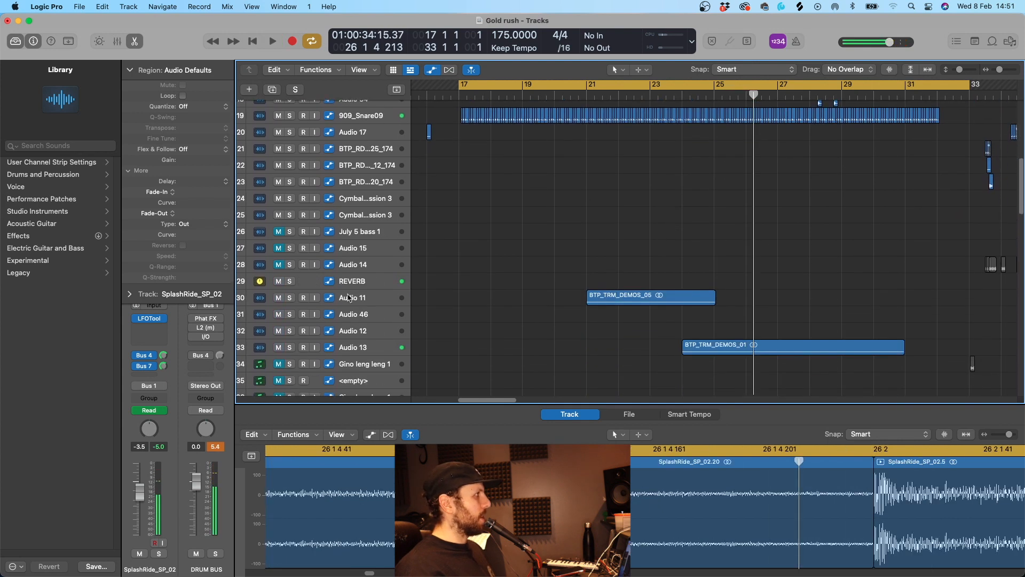
- Select the Audio 11 track with its BTP_TRM_DEMOS_05 region, audition it in solo and turn its solo off
{"action": "left_click", "coordinate": [348, 297]}
{"action": "key", "text": "s"}
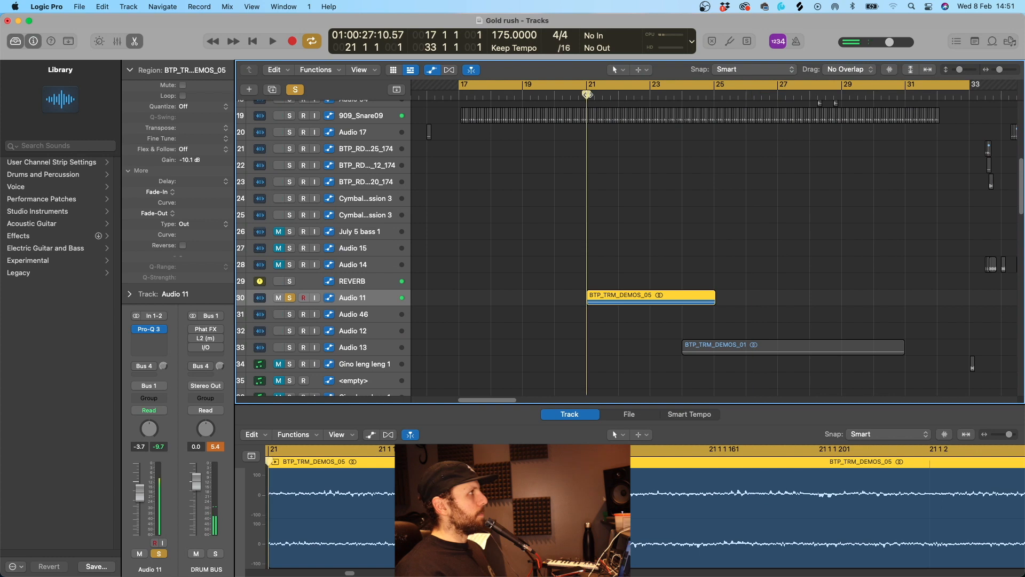
{"action": "key", "text": "space"}
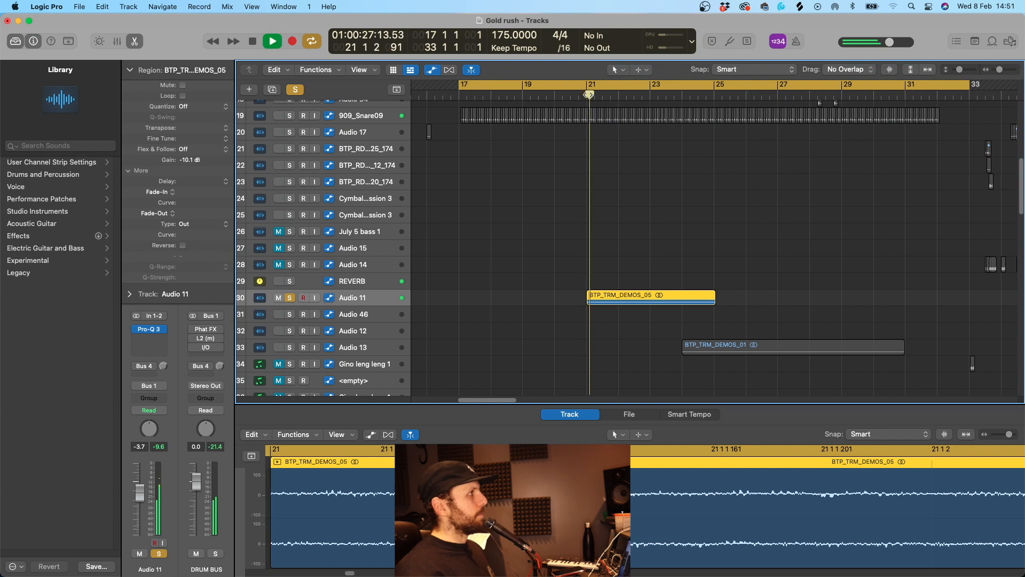
{"action": "left_click", "coordinate": [289, 297]}
- Solo the Audio 13 track for a few beats during playback, then turn its solo off
{"action": "scroll", "coordinate": [617, 235], "scroll_direction": "down", "scroll_amount": 2}
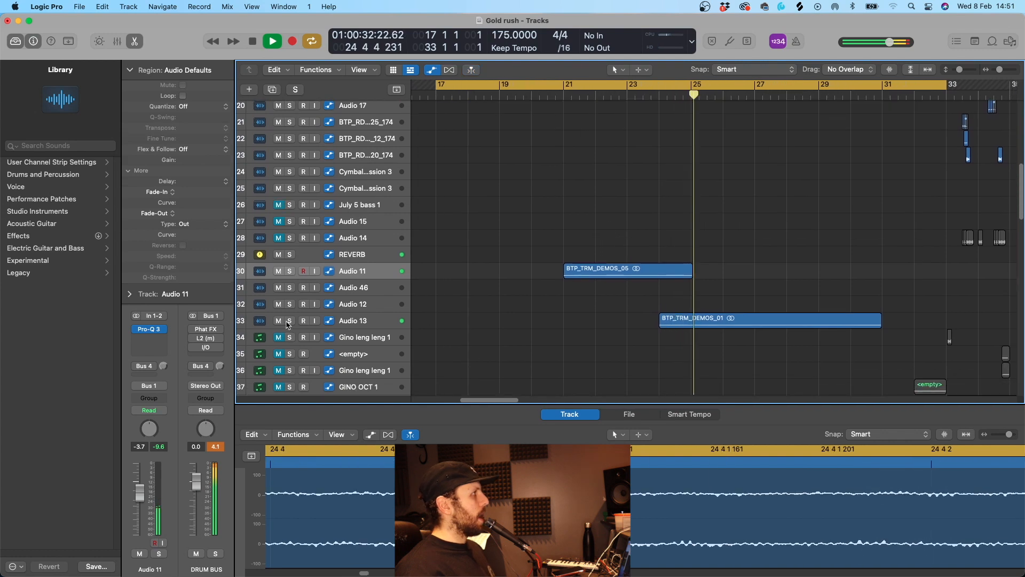
{"action": "left_click", "coordinate": [288, 321]}
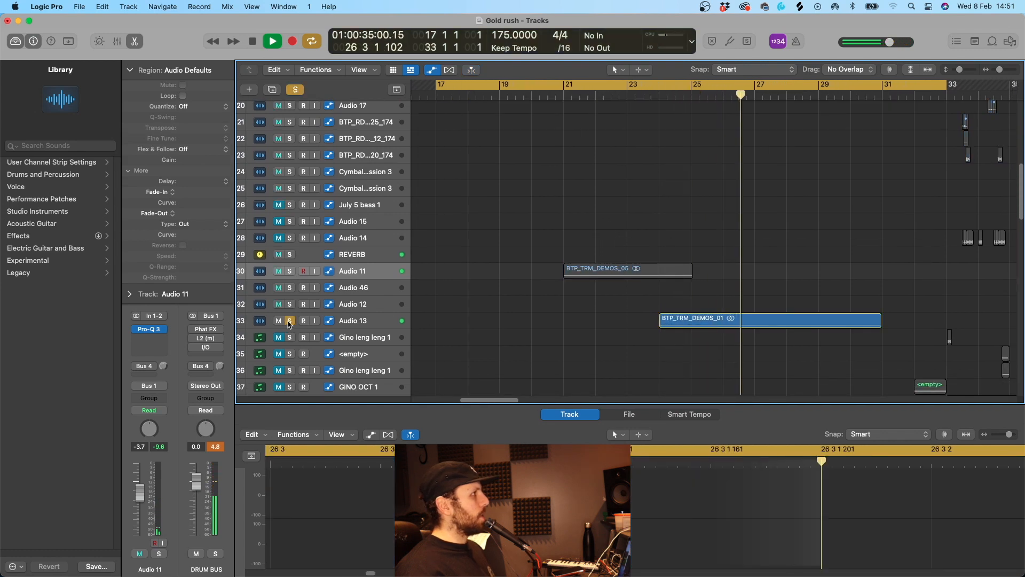
{"action": "left_click", "coordinate": [288, 322]}
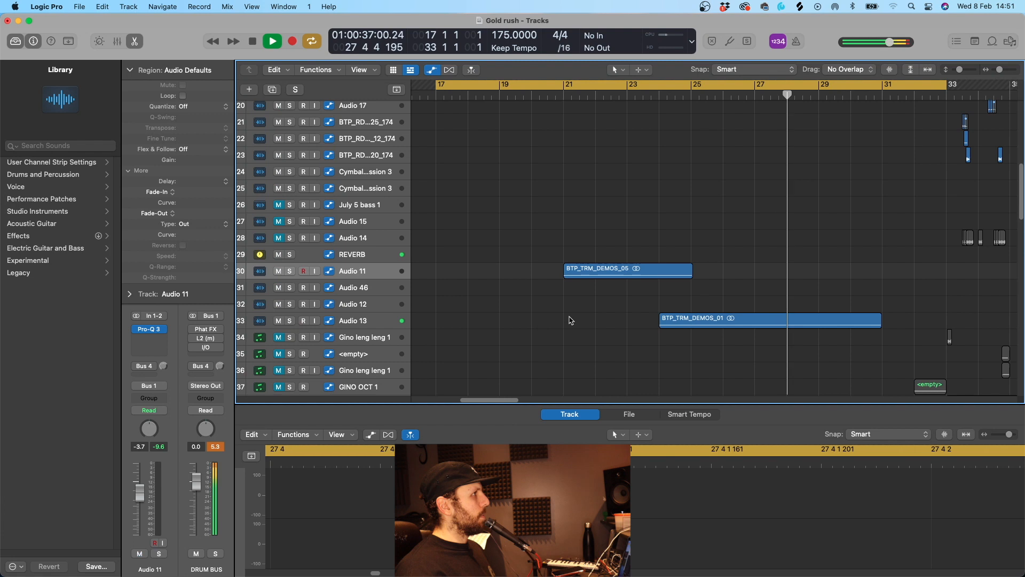
- Audition the SUB RISE track in solo from bar 17, select its low reece shockout region, then turn off solo and stop playback
{"action": "scroll", "coordinate": [576, 299], "scroll_direction": "down", "scroll_amount": 4}
{"action": "scroll", "coordinate": [596, 259], "scroll_direction": "down", "scroll_amount": 15}
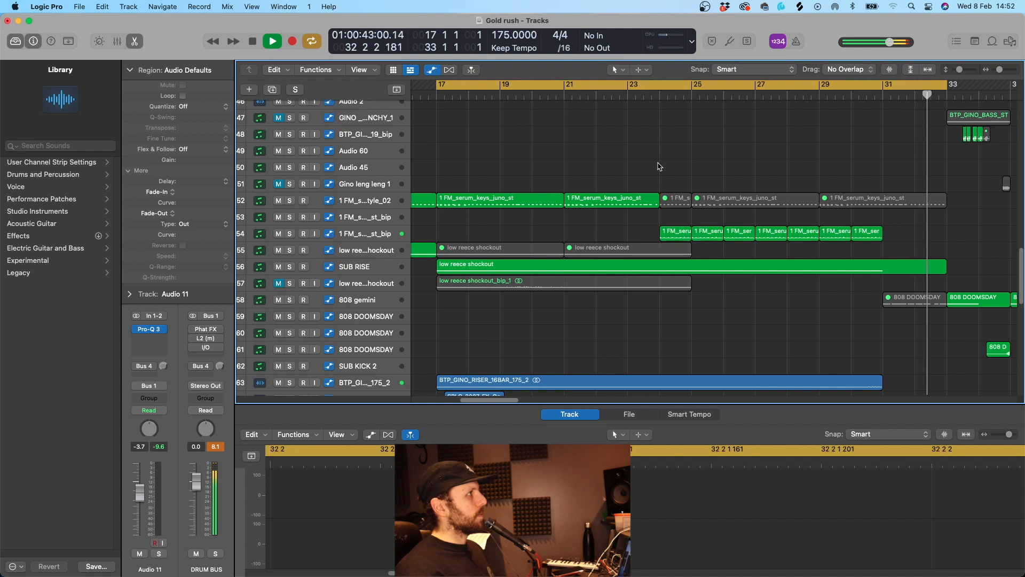
{"action": "left_click", "coordinate": [291, 267]}
{"action": "key", "text": "space"}
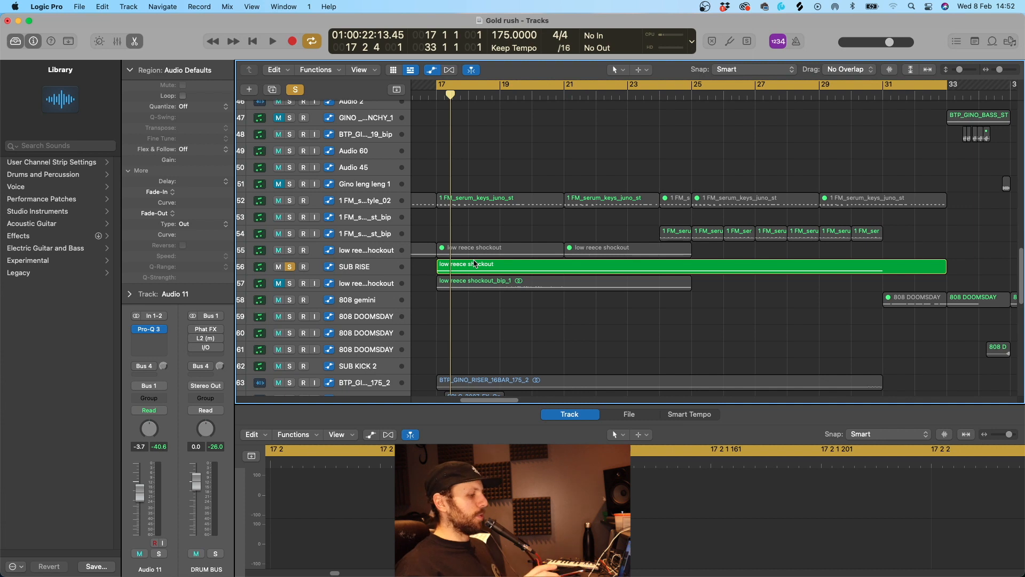
{"action": "key", "text": "space"}
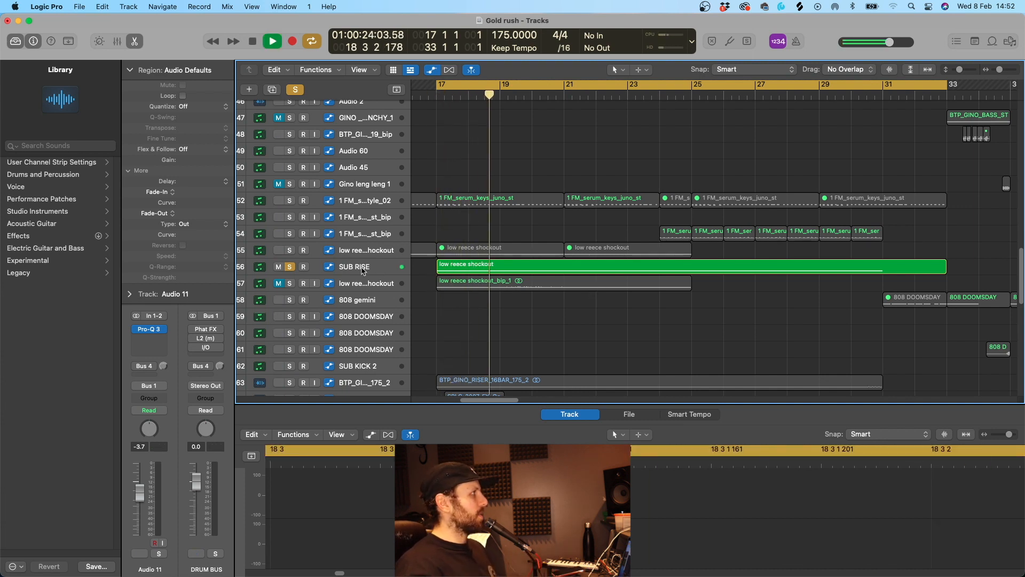
{"action": "left_click", "coordinate": [577, 267]}
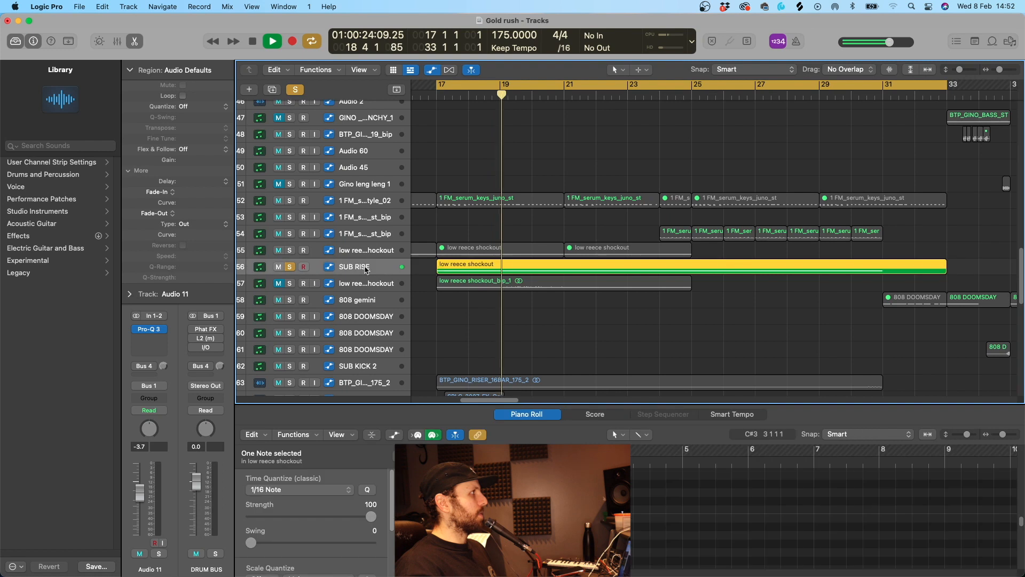
{"action": "left_click", "coordinate": [290, 266]}
{"action": "key", "text": "space"}
- Solo the BTP_GINO_RISER_16BAR_175_2 riser track, audition its beginning and turn its solo off
{"action": "scroll", "coordinate": [381, 300], "scroll_direction": "down", "scroll_amount": 3}
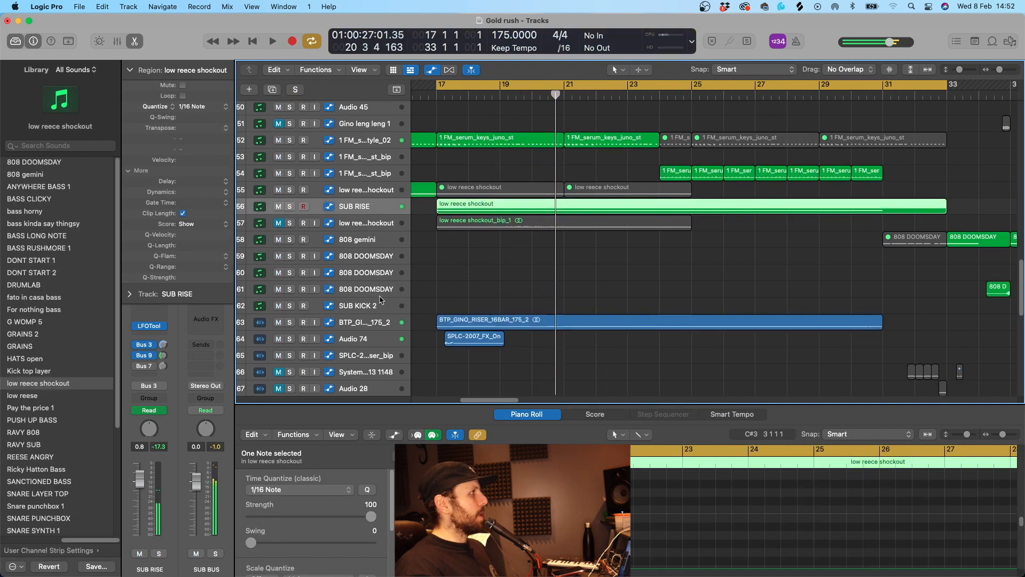
{"action": "left_click", "coordinate": [290, 324]}
{"action": "key", "text": "space"}
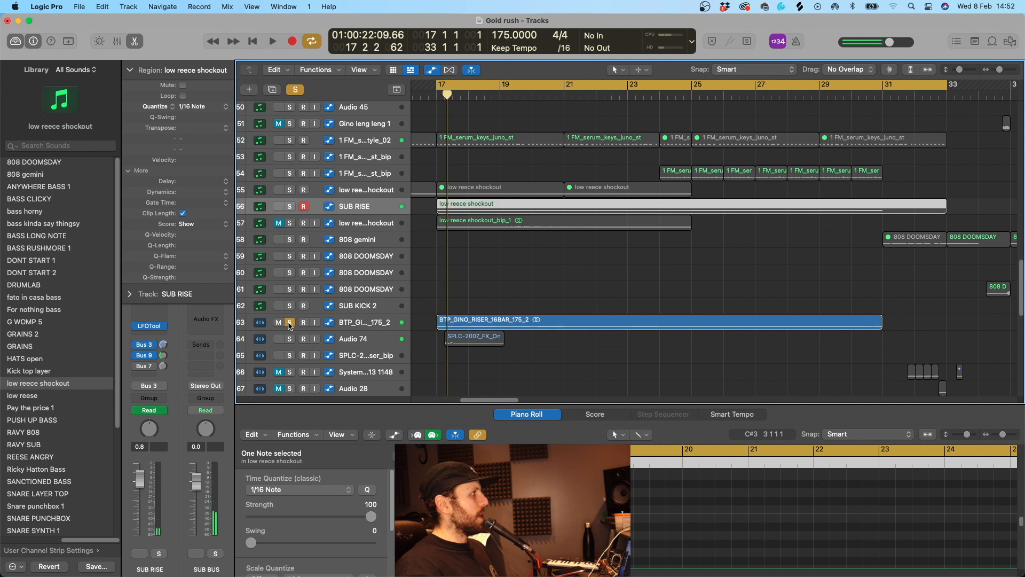
{"action": "left_click", "coordinate": [290, 323]}
- Solo the Audio 74 track, audition its dancehall laser one-shot near bar 17 and turn its solo off
{"action": "scroll", "coordinate": [479, 308], "scroll_direction": "down", "scroll_amount": 1}
{"action": "scroll", "coordinate": [481, 306], "scroll_direction": "up", "scroll_amount": 10}
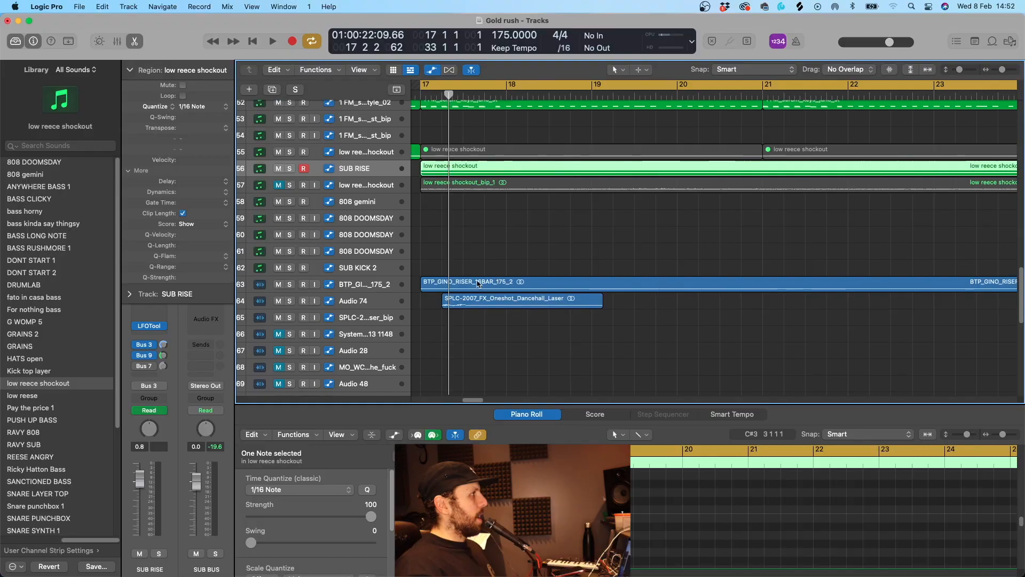
{"action": "left_click", "coordinate": [288, 301]}
{"action": "key", "text": "space"}
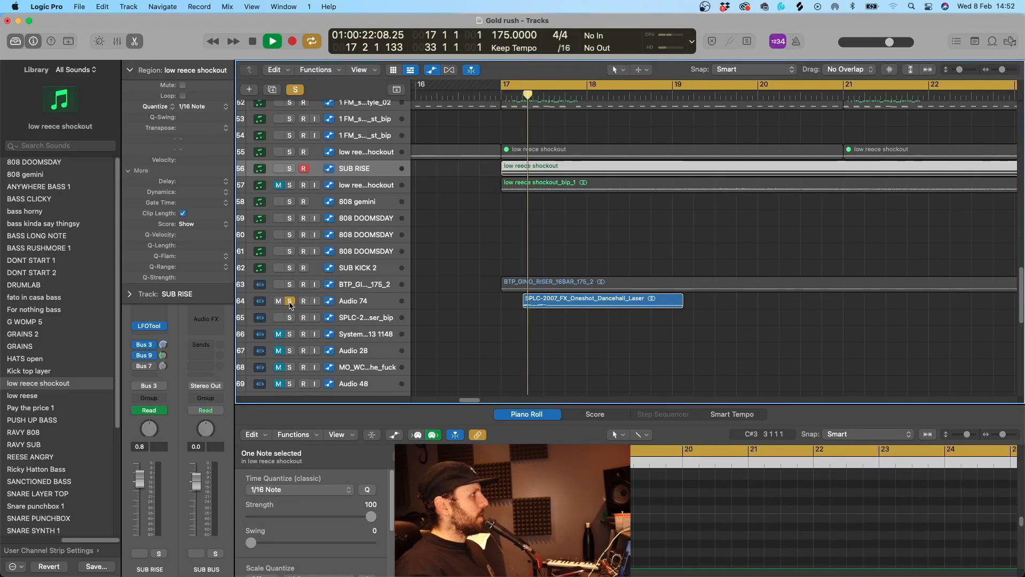
{"action": "left_click", "coordinate": [290, 302]}
- Examine the effects and vocal tracks from Audio 74 downward across the build-up before bar 33
{"action": "scroll", "coordinate": [521, 258], "scroll_direction": "down", "scroll_amount": 5}
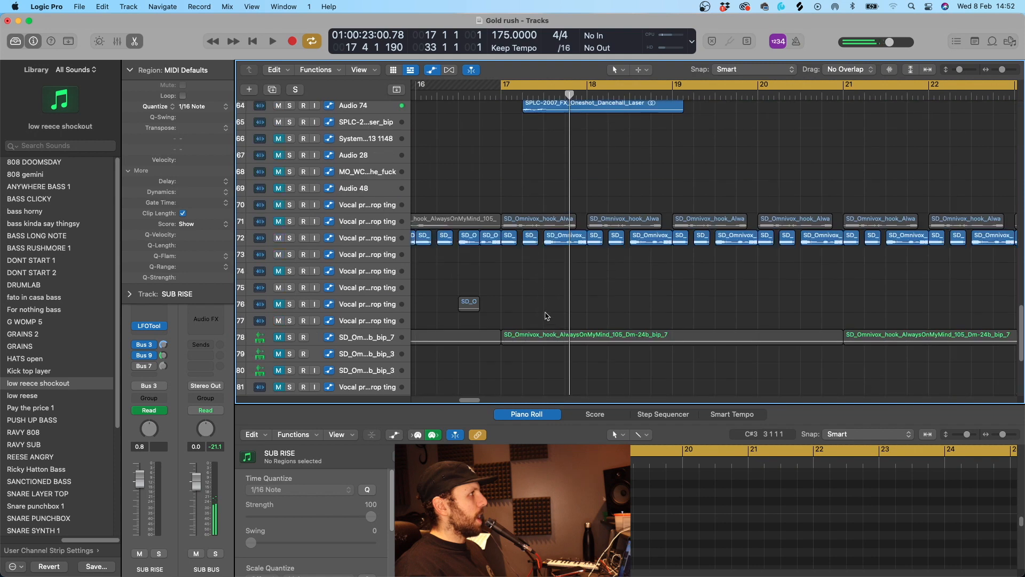
{"action": "scroll", "coordinate": [521, 259], "scroll_direction": "right", "scroll_amount": 2}
{"action": "scroll", "coordinate": [566, 174], "scroll_direction": "down", "scroll_amount": 5}
{"action": "scroll", "coordinate": [571, 250], "scroll_direction": "down", "scroll_amount": 3}
{"action": "scroll", "coordinate": [557, 271], "scroll_direction": "down", "scroll_amount": 1}
{"action": "scroll", "coordinate": [587, 265], "scroll_direction": "up", "scroll_amount": 10}
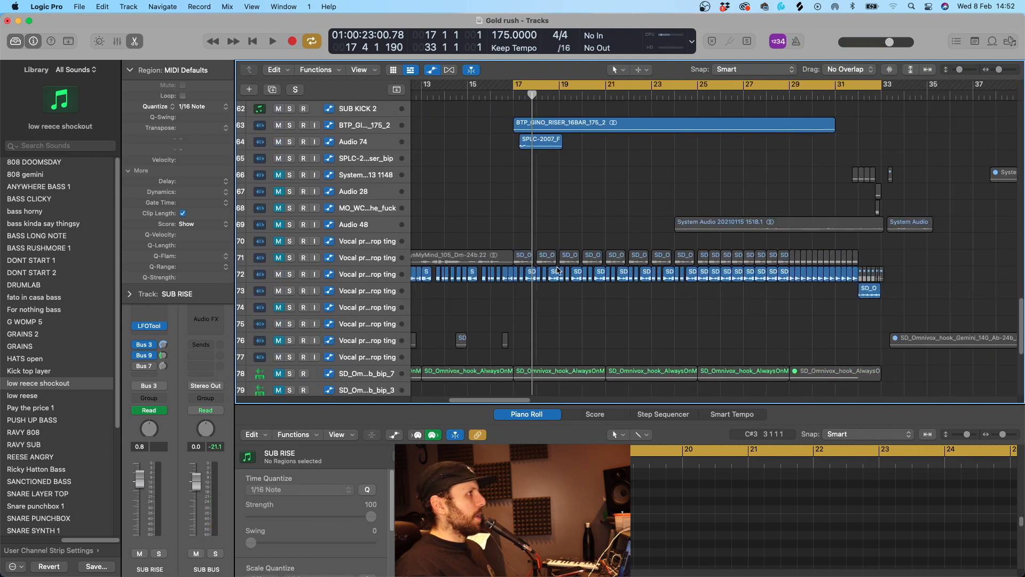
{"action": "scroll", "coordinate": [641, 259], "scroll_direction": "down", "scroll_amount": 2}
{"action": "scroll", "coordinate": [649, 256], "scroll_direction": "down", "scroll_amount": 6}
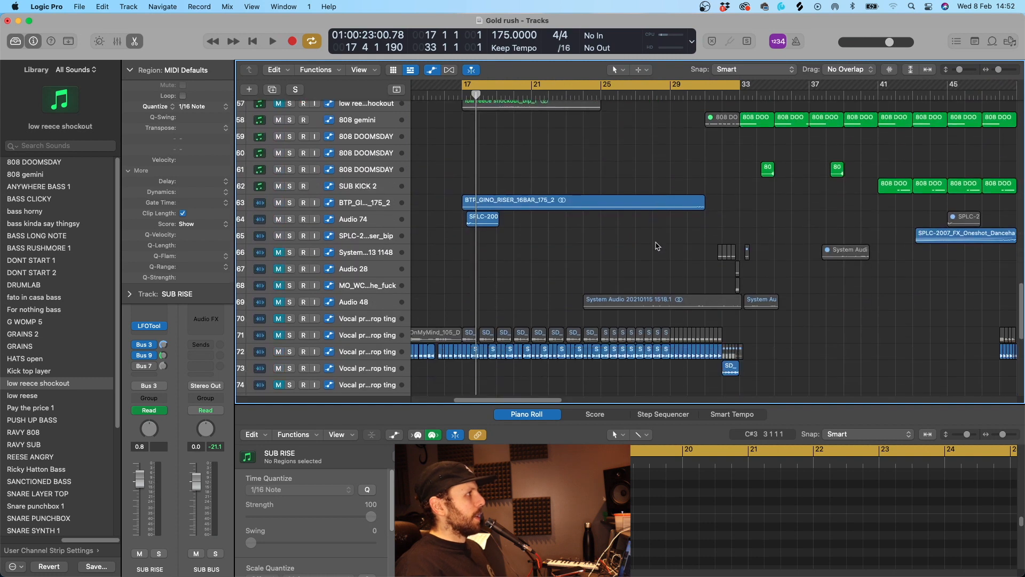
- Solo and select vocal track 72, play it, clear its region selection and continue playback from about bar 27
{"action": "left_click", "coordinate": [291, 353]}
{"action": "key", "text": "space"}
{"action": "left_click", "coordinate": [368, 351]}
{"action": "scroll", "coordinate": [553, 288], "scroll_direction": "down", "scroll_amount": 2}
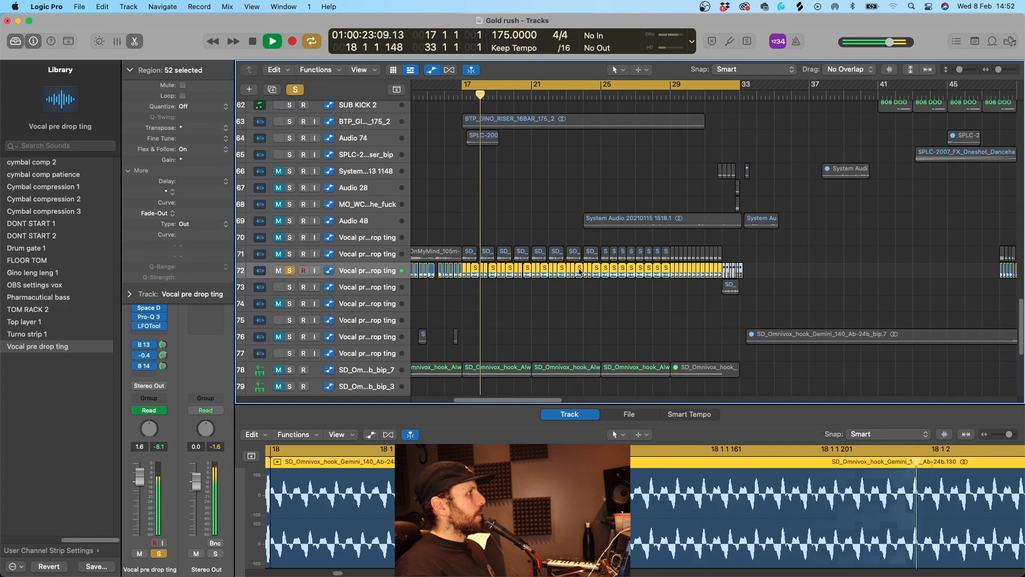
{"action": "left_click", "coordinate": [461, 284]}
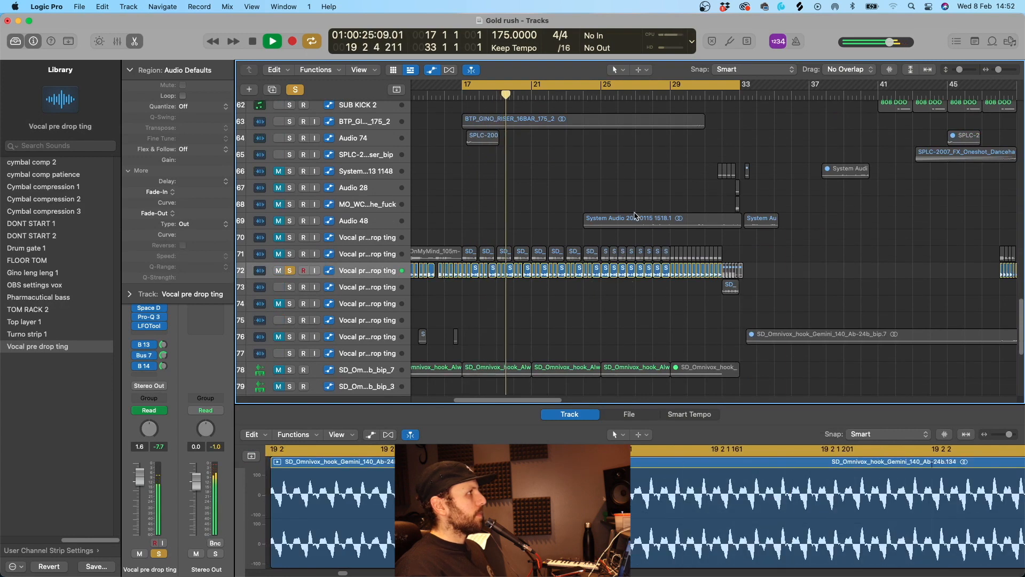
{"action": "left_click", "coordinate": [638, 95]}
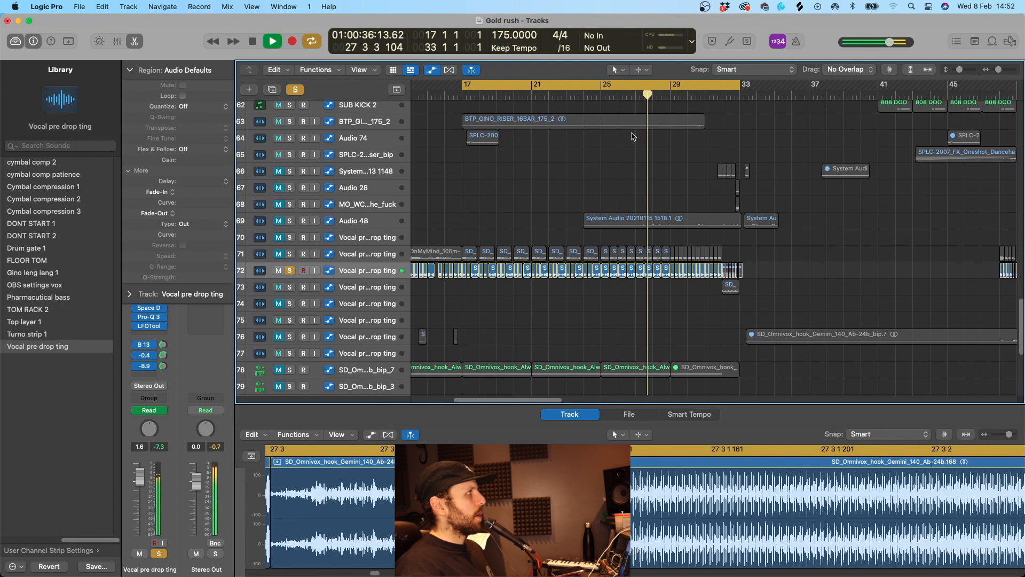
- Collapse the extra region parameters to view vocal track 72's plug-in chain, stop playback and turn off its solo
{"action": "left_click", "coordinate": [128, 171]}
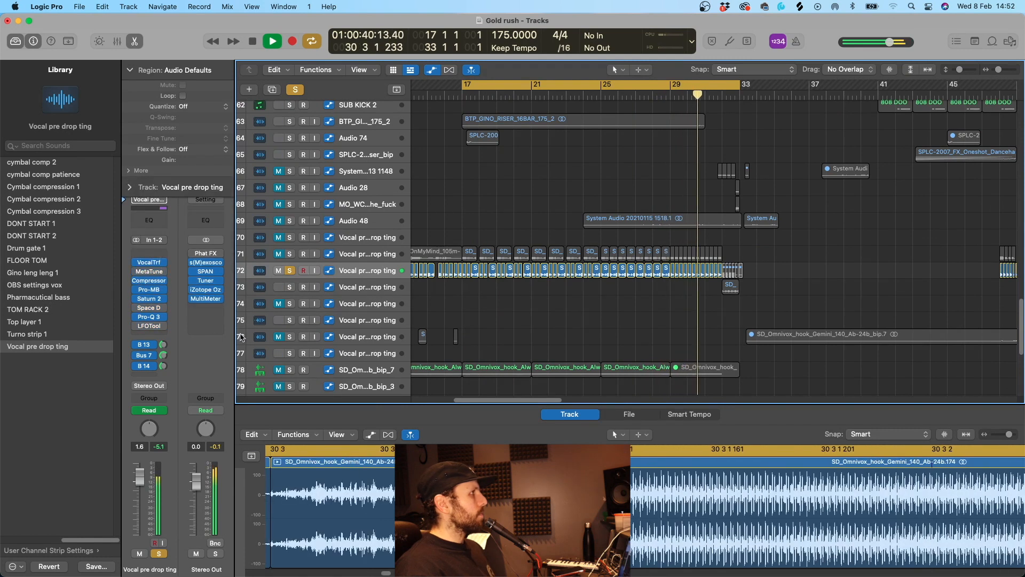
{"action": "scroll", "coordinate": [554, 290], "scroll_direction": "right", "scroll_amount": 2}
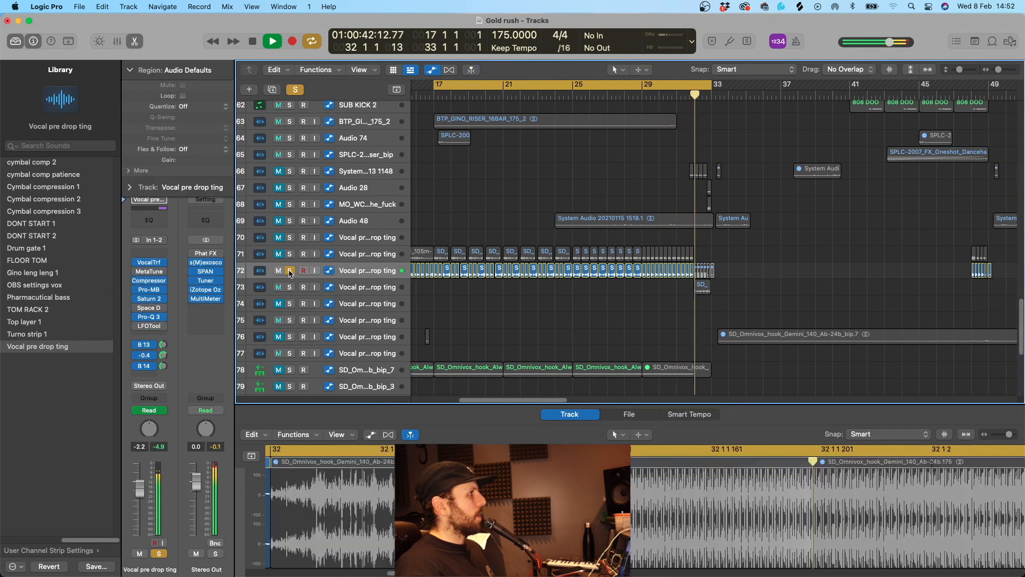
{"action": "key", "text": "space"}
{"action": "left_click", "coordinate": [293, 272]}
- Audition vocal track 73 in solo around bar 32, then stop playback and turn its solo off
{"action": "left_click", "coordinate": [290, 287]}
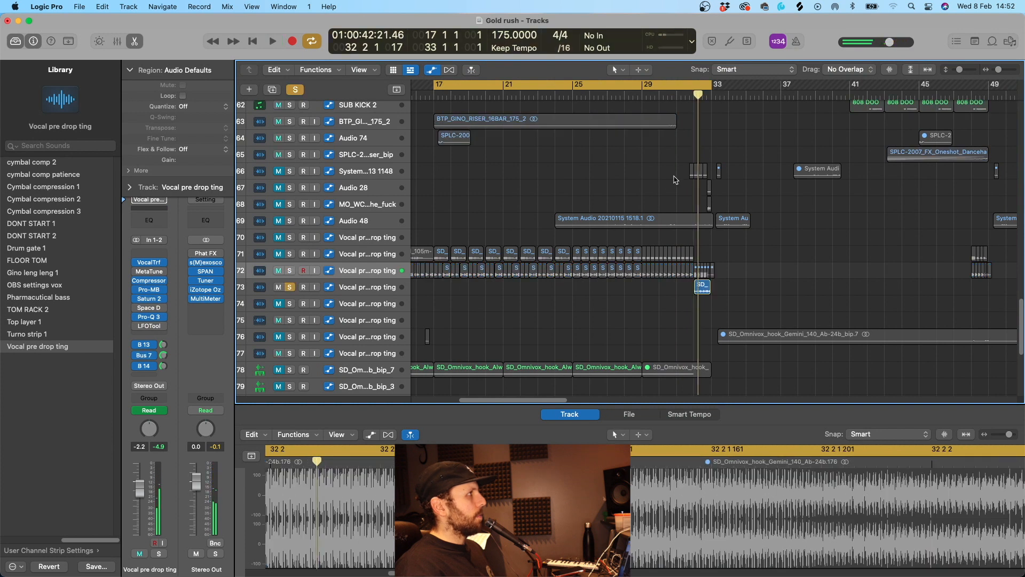
{"action": "key", "text": "space"}
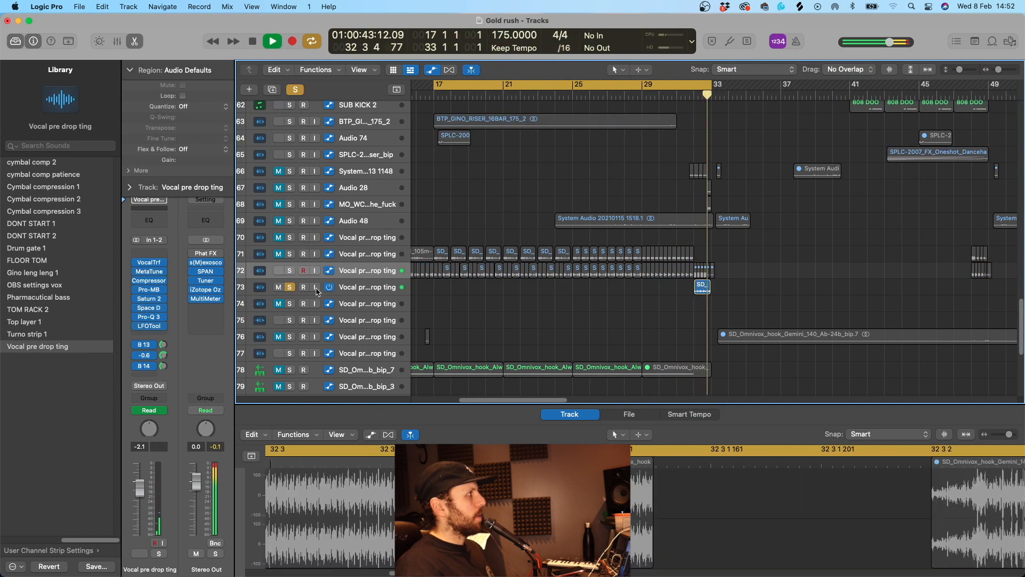
{"action": "key", "text": "space"}
{"action": "left_click", "coordinate": [290, 289]}
- Set the cycle range from 32 3 to bar 33, play the looped fill before the drop and stop
{"action": "scroll", "coordinate": [753, 268], "scroll_direction": "up", "scroll_amount": 5}
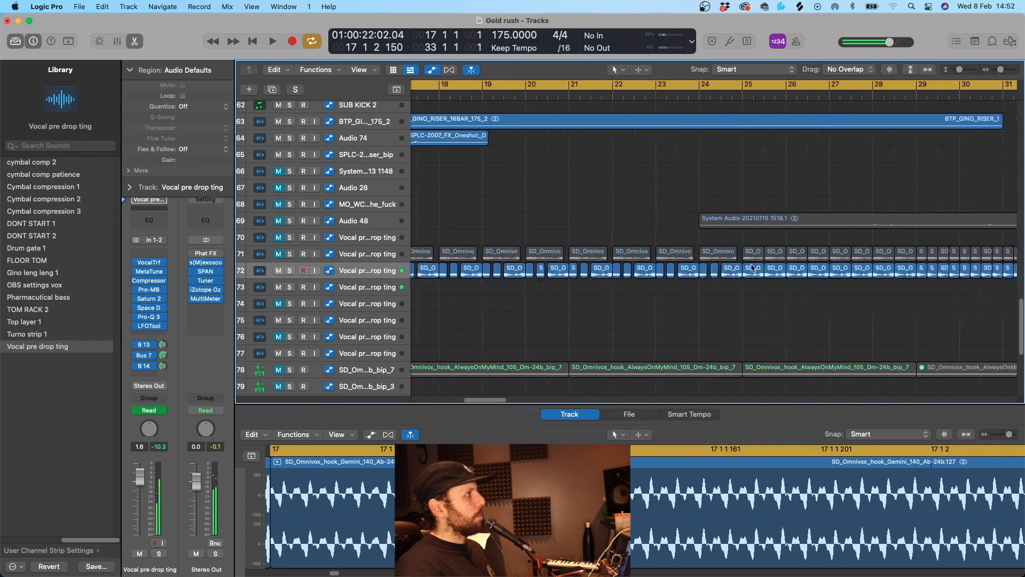
{"action": "scroll", "coordinate": [751, 267], "scroll_direction": "right", "scroll_amount": 6}
{"action": "scroll", "coordinate": [751, 267], "scroll_direction": "up", "scroll_amount": 4}
{"action": "scroll", "coordinate": [751, 267], "scroll_direction": "up", "scroll_amount": 15}
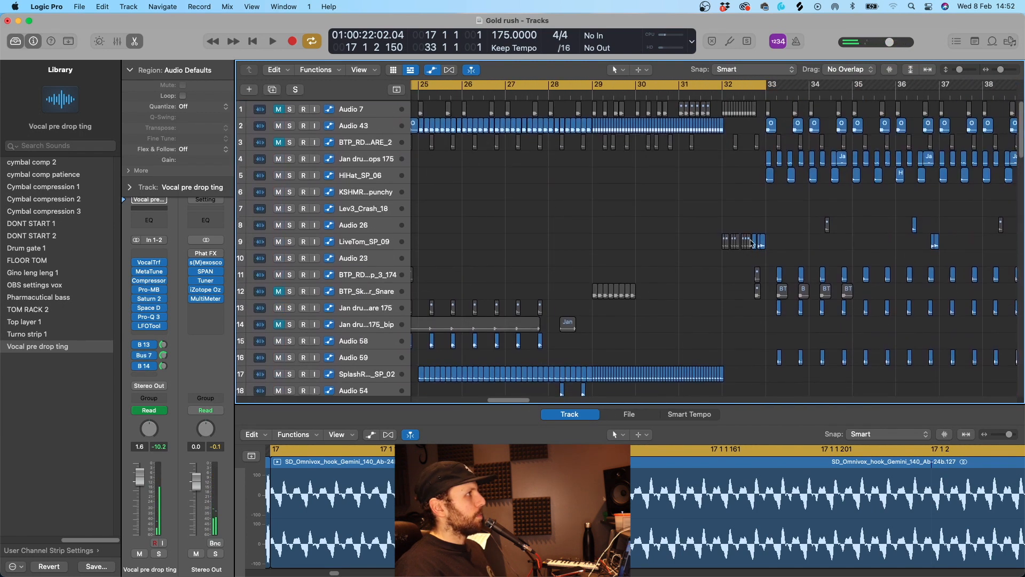
{"action": "scroll", "coordinate": [752, 214], "scroll_direction": "up", "scroll_amount": 10}
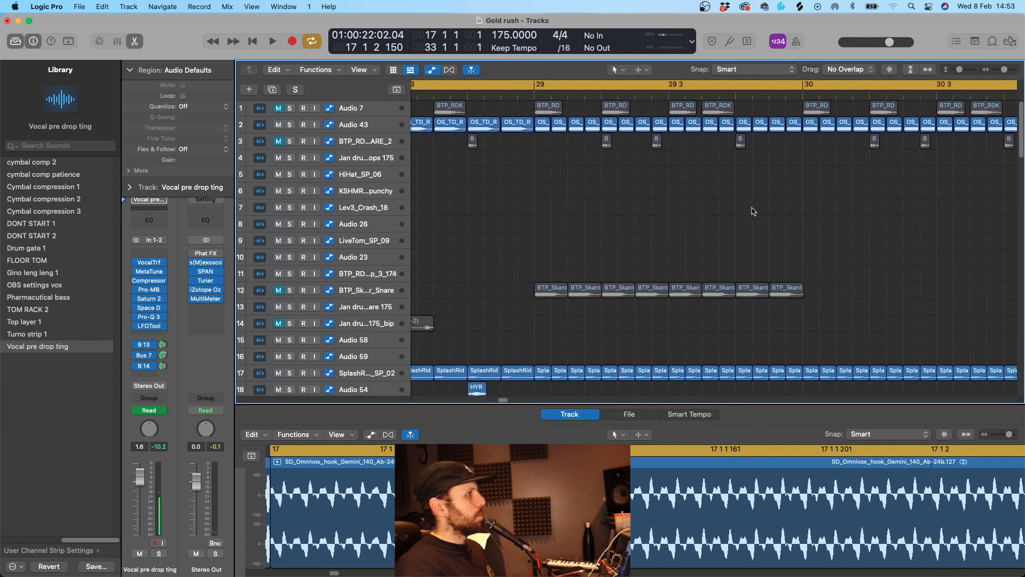
{"action": "scroll", "coordinate": [720, 203], "scroll_direction": "right", "scroll_amount": 3}
{"action": "left_click", "coordinate": [614, 89]}
{"action": "left_click_drag", "start_coordinate": [563, 90], "coordinate": [688, 96]}
{"action": "key", "text": "space"}
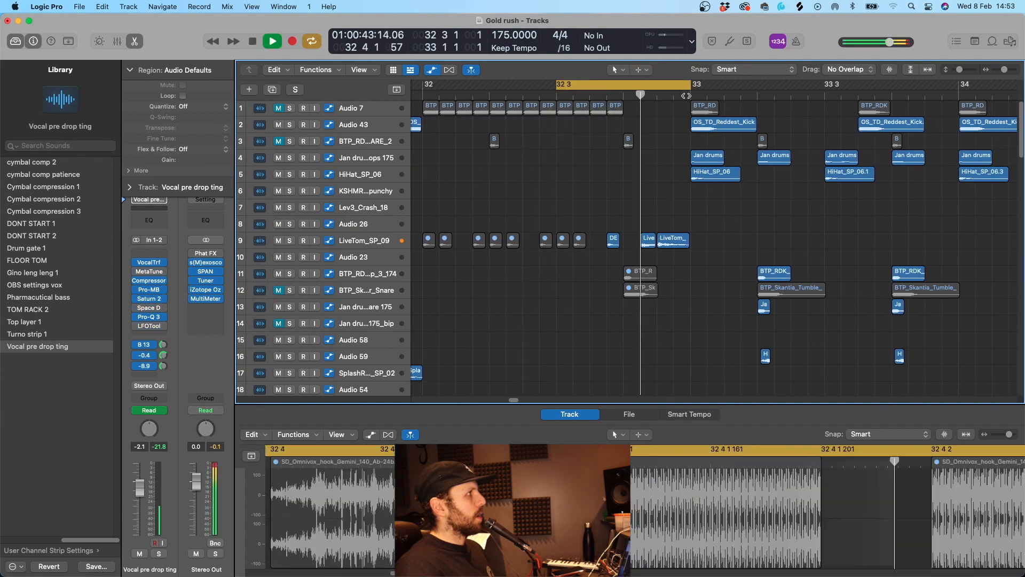
{"action": "key", "text": "space"}
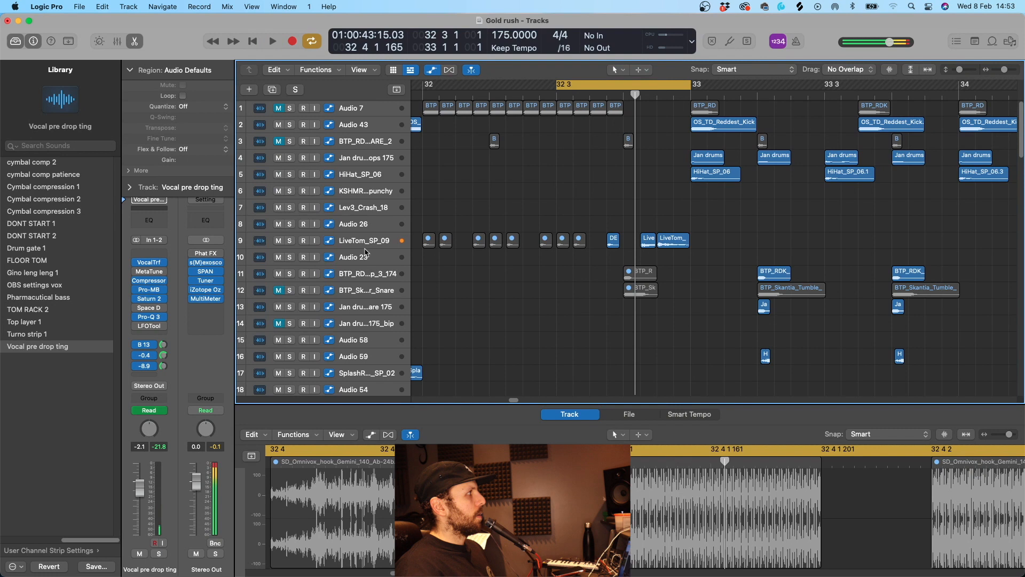
- Audition the LiveTom_SP_09 track in solo over the cycle range, turn its solo off and widen the timeline view
{"action": "left_click", "coordinate": [289, 241]}
{"action": "key", "text": "space"}
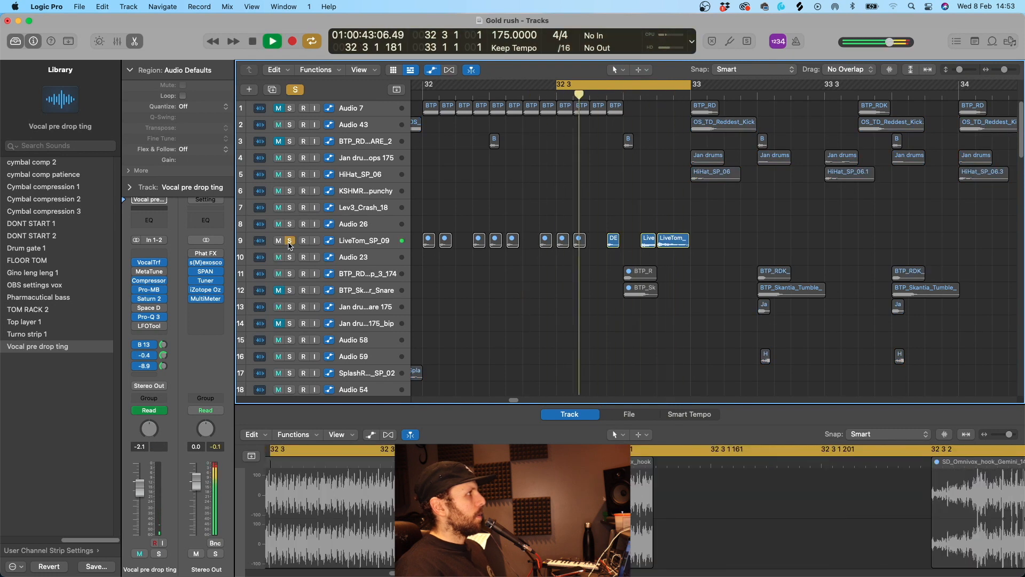
{"action": "key", "text": "space"}
{"action": "left_click", "coordinate": [289, 241]}
{"action": "key", "text": "super+Left"}
{"action": "key", "text": "super+Left"}
{"action": "key", "text": "super+Left"}
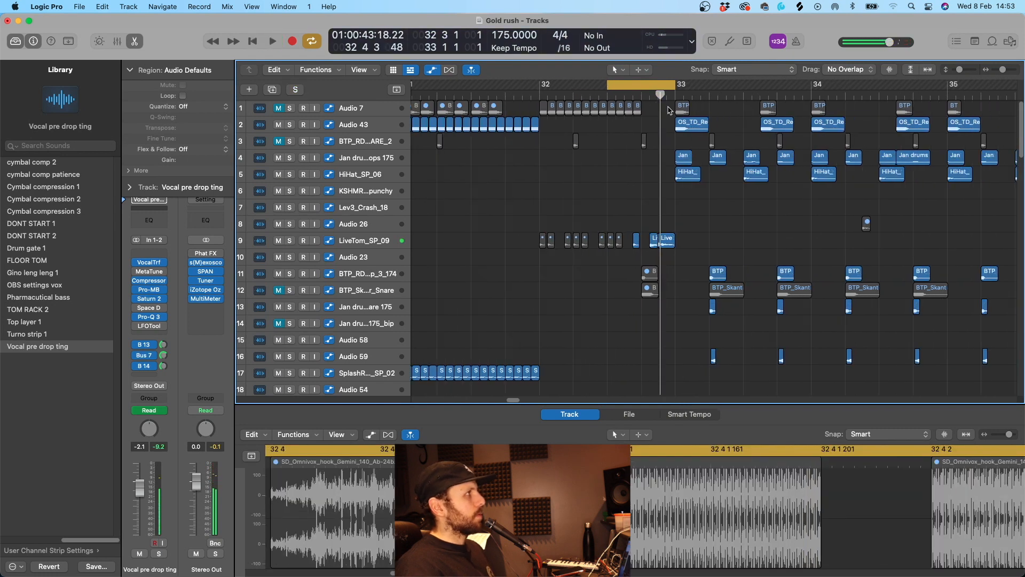
- Turn cycle mode off and replace the audio editor below the tracks with the mixer
{"action": "key", "text": "c"}
{"action": "scroll", "coordinate": [683, 223], "scroll_direction": "right", "scroll_amount": 5}
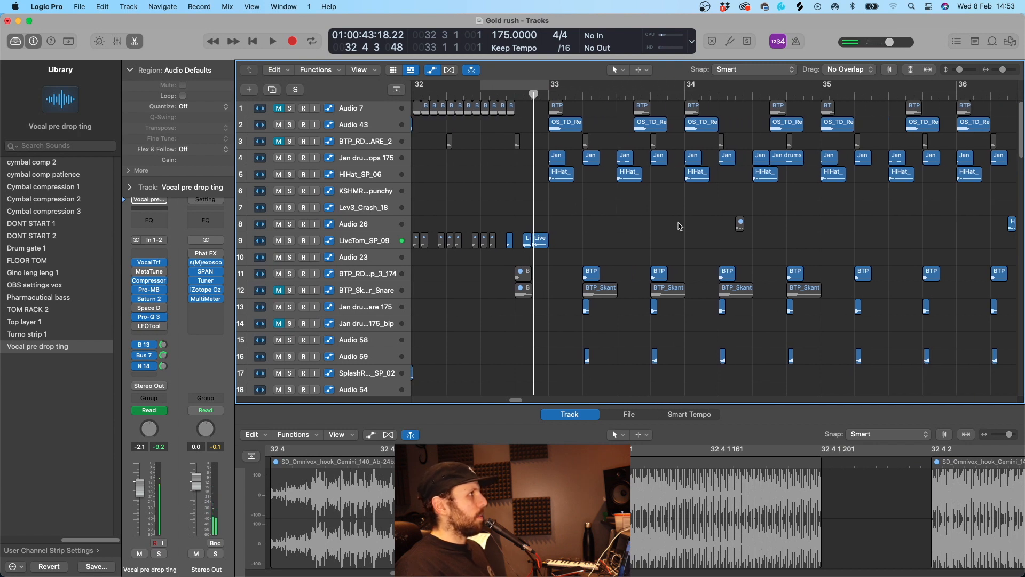
{"action": "scroll", "coordinate": [679, 225], "scroll_direction": "right", "scroll_amount": 3}
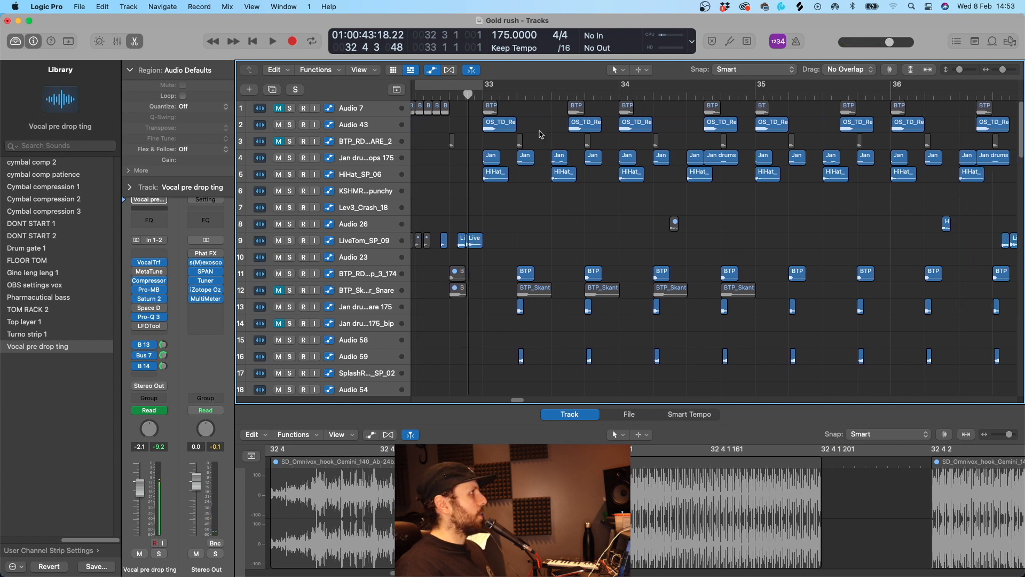
{"action": "left_click", "coordinate": [133, 43]}
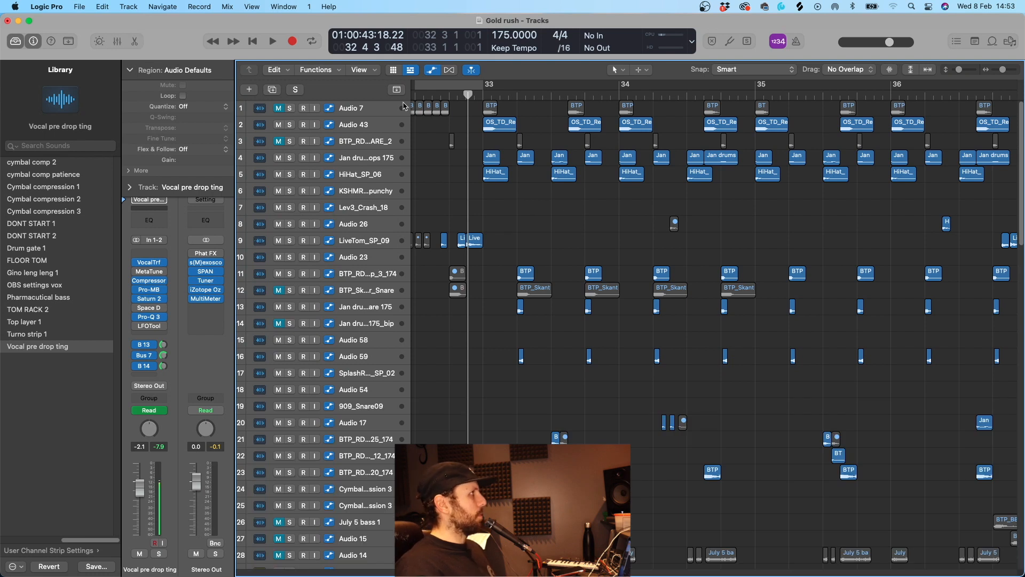
{"action": "left_click", "coordinate": [117, 41]}
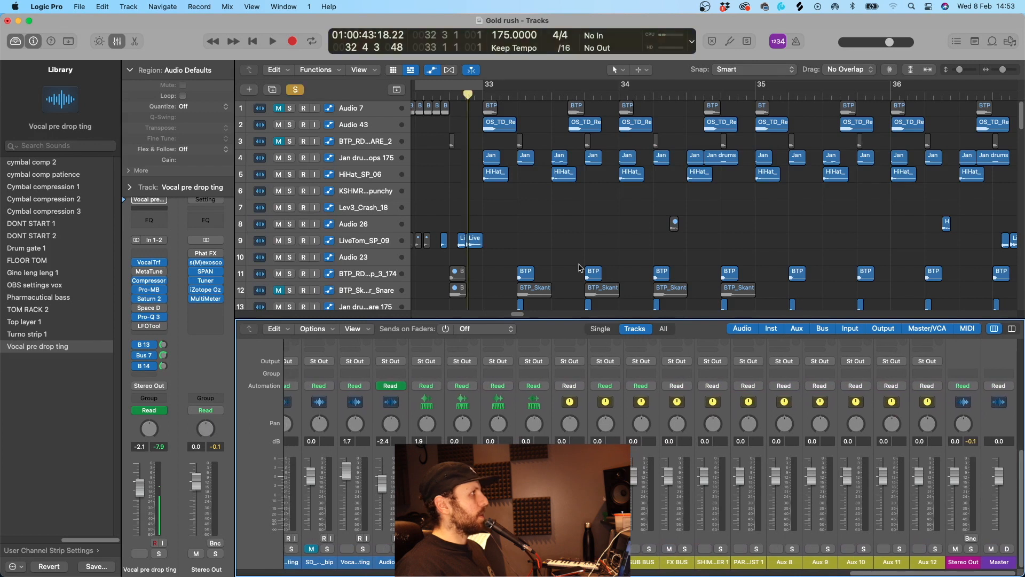
- Audition the drum bus in solo from just before bar 33, then stop playback within bar 35
{"action": "key", "text": "space"}
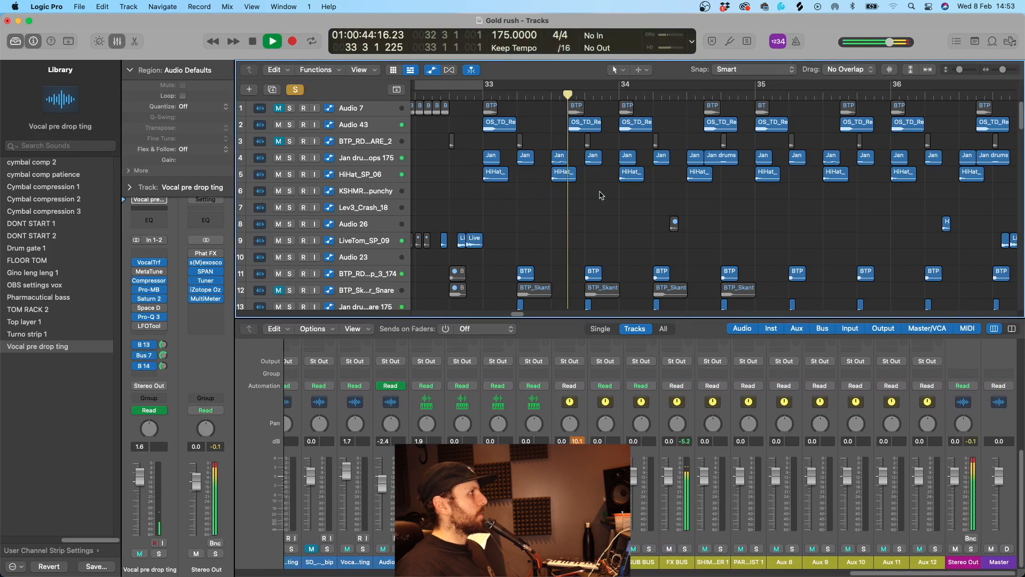
{"action": "scroll", "coordinate": [609, 198], "scroll_direction": "down", "scroll_amount": 3}
{"action": "scroll", "coordinate": [597, 203], "scroll_direction": "right", "scroll_amount": 3}
{"action": "scroll", "coordinate": [534, 213], "scroll_direction": "down", "scroll_amount": 2}
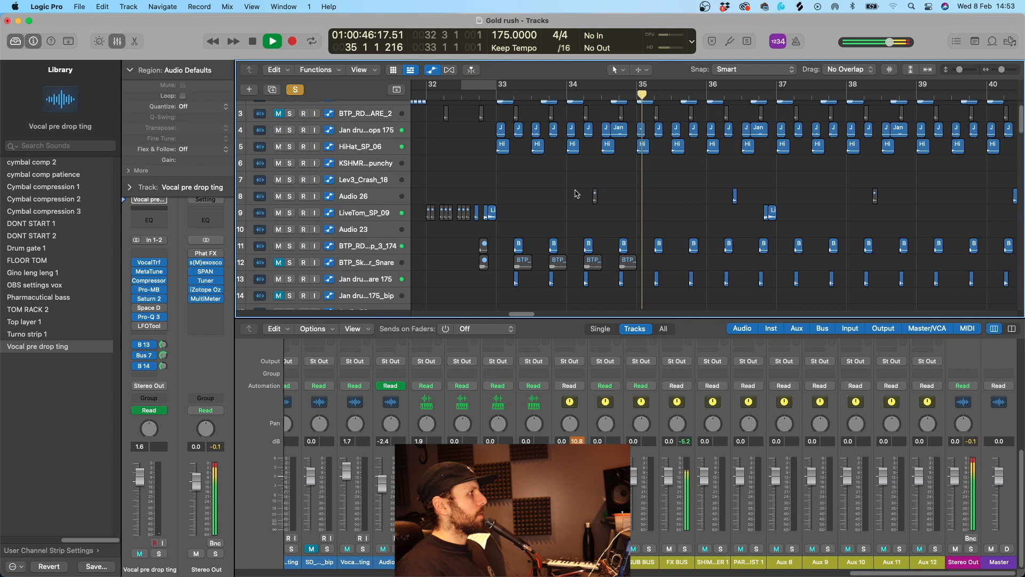
{"action": "key", "text": "space"}
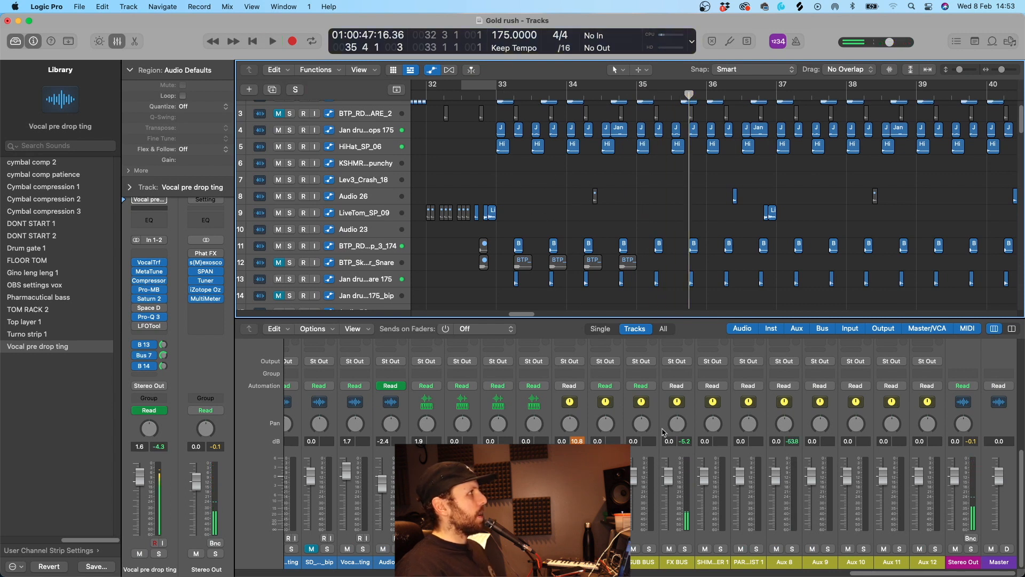
- Set the cycle range from bar 33 to 39 and audition the Audio 43 kick track in solo, then stop
{"action": "scroll", "coordinate": [509, 120], "scroll_direction": "up", "scroll_amount": 2}
{"action": "left_click_drag", "start_coordinate": [496, 90], "coordinate": [909, 133]}
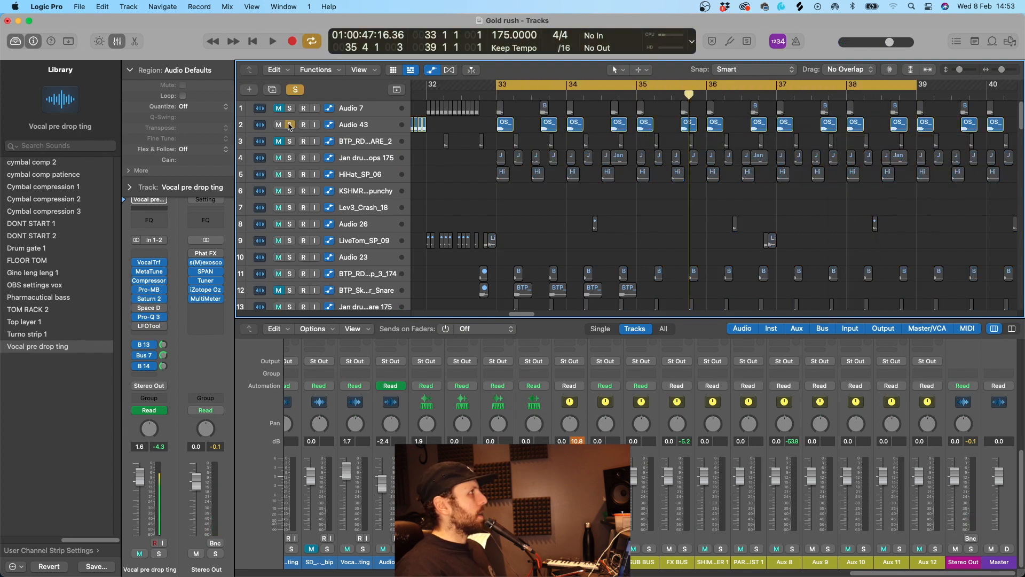
{"action": "key", "text": "space"}
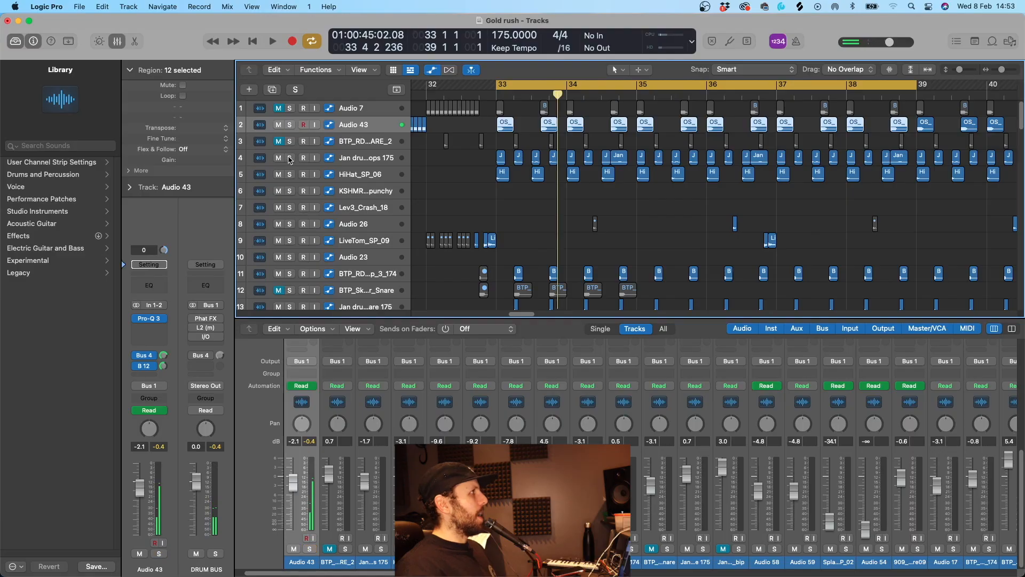
- Audition the Jan drums tops 175 track in solo from bar 33 with its channel strip shown, then stop and turn its solo off
{"action": "left_click", "coordinate": [288, 158]}
{"action": "key", "text": "space"}
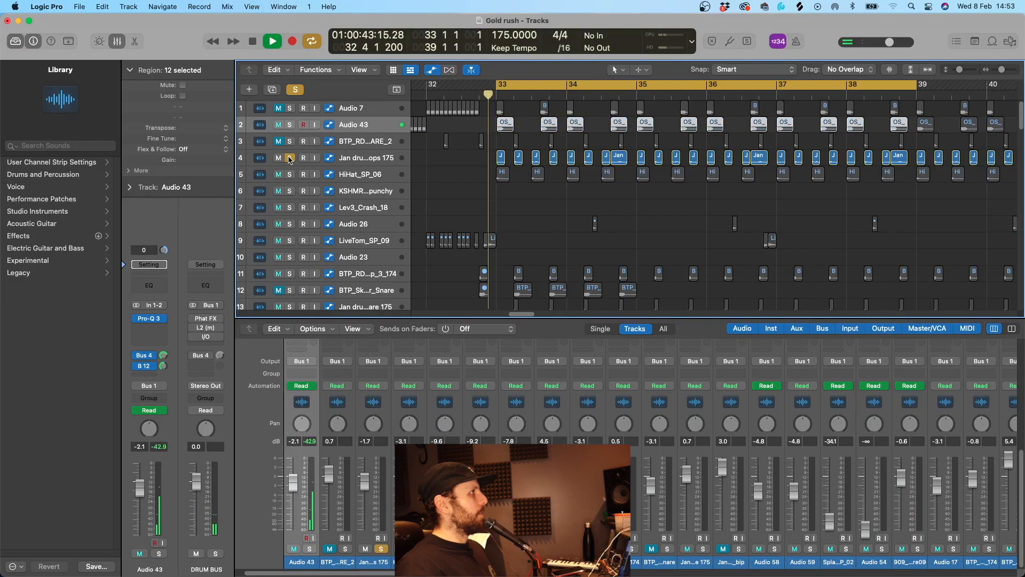
{"action": "left_click", "coordinate": [361, 162]}
{"action": "key", "text": "space"}
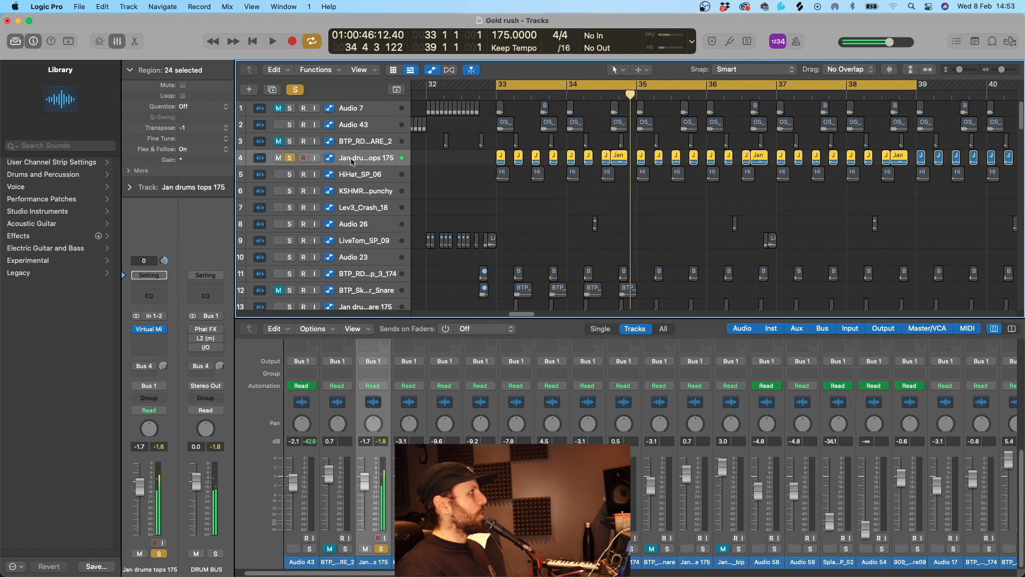
{"action": "key", "text": "super+Right"}
{"action": "key", "text": "super+Right"}
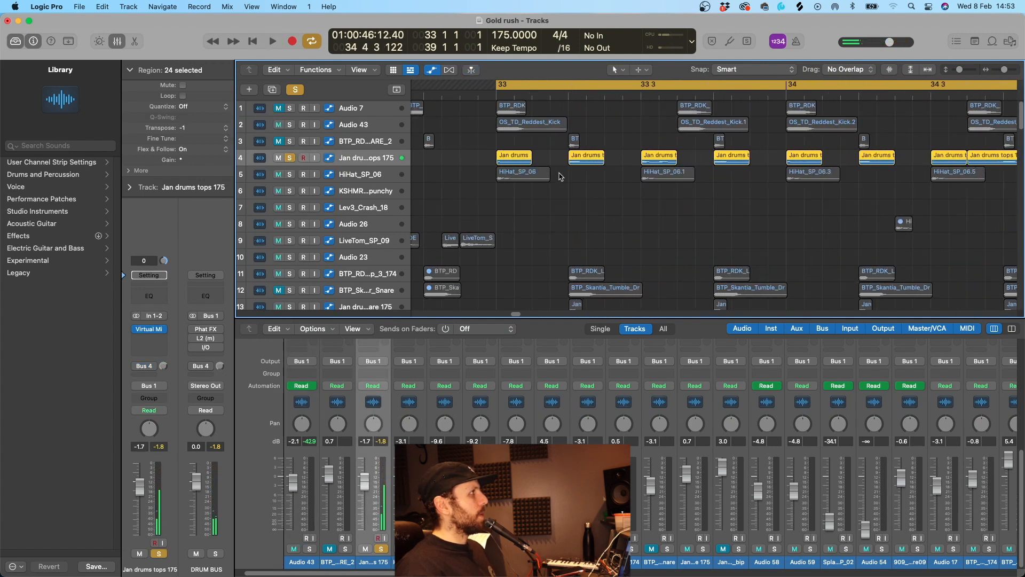
{"action": "key", "text": "super+Right"}
{"action": "key", "text": "space"}
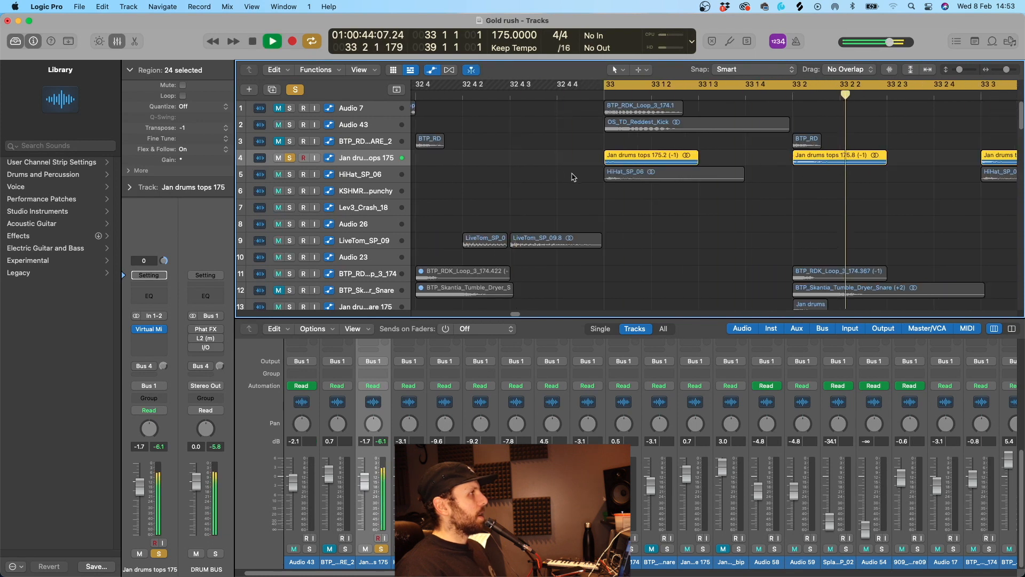
{"action": "key", "text": "space"}
{"action": "left_click", "coordinate": [289, 158]}
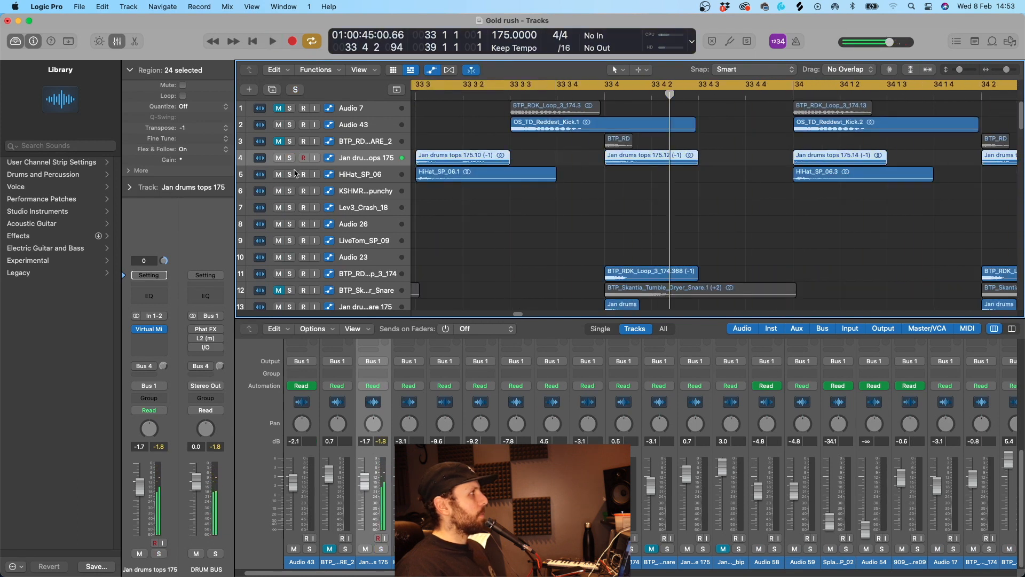
- Audition the HiHat_SP_06 track in solo from bar 33, turn its solo off and select the track to view its channel strip
{"action": "left_click", "coordinate": [291, 176]}
{"action": "key", "text": "space"}
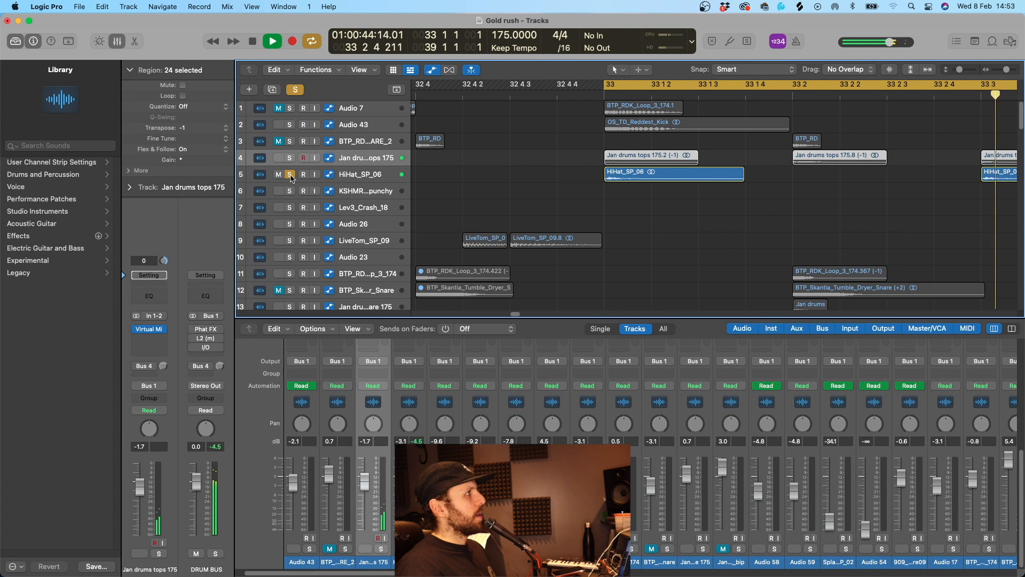
{"action": "left_click", "coordinate": [291, 175]}
{"action": "key", "text": "space"}
{"action": "key", "text": "super+Left"}
{"action": "key", "text": "super+Left"}
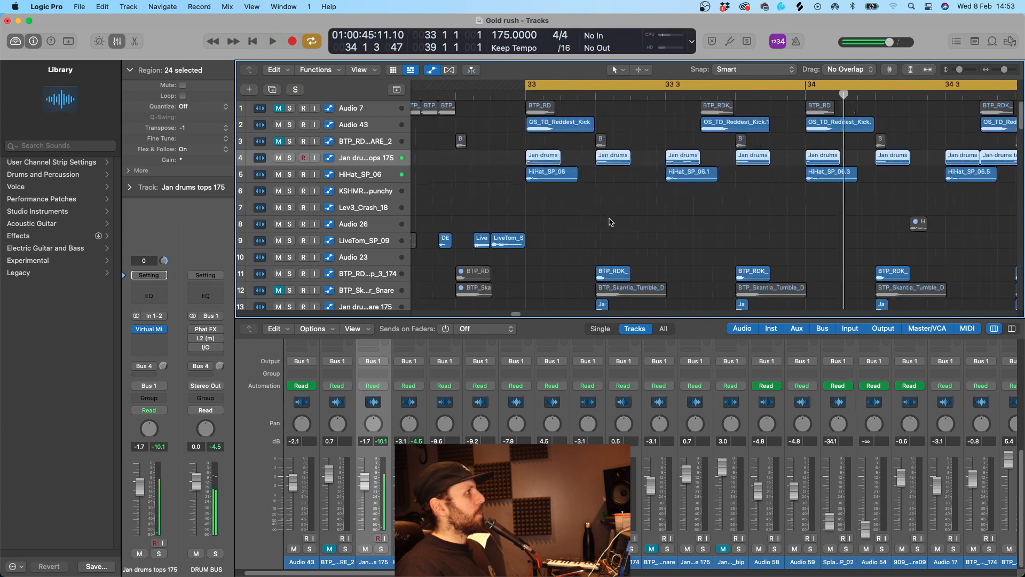
{"action": "left_click", "coordinate": [363, 179]}
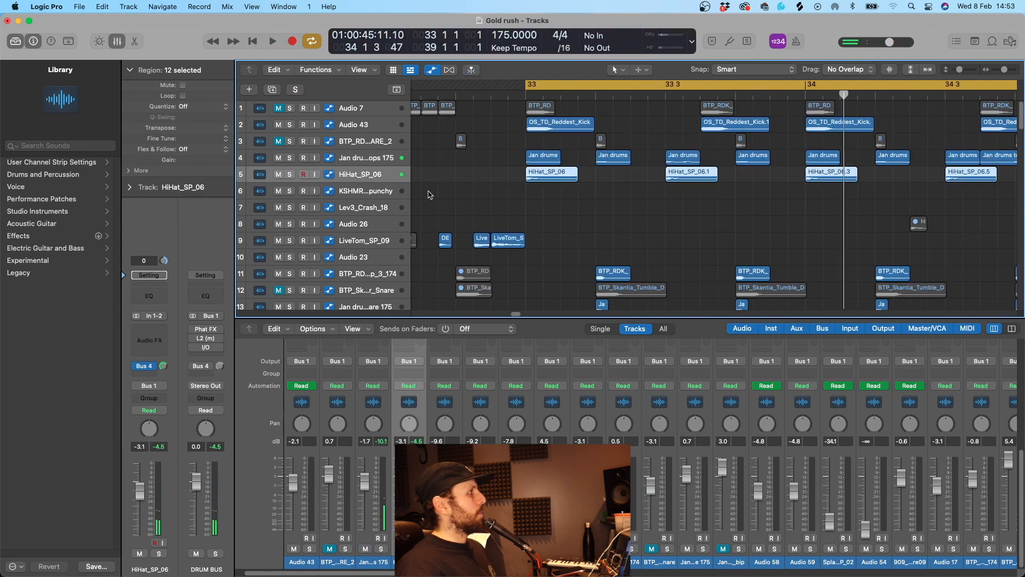
- Select track 11, BTP_RDK_Loop_3_174, and audition it in solo over the cycle range, then stop
{"action": "scroll", "coordinate": [430, 195], "scroll_direction": "down", "scroll_amount": 1}
{"action": "scroll", "coordinate": [573, 180], "scroll_direction": "down", "scroll_amount": 2}
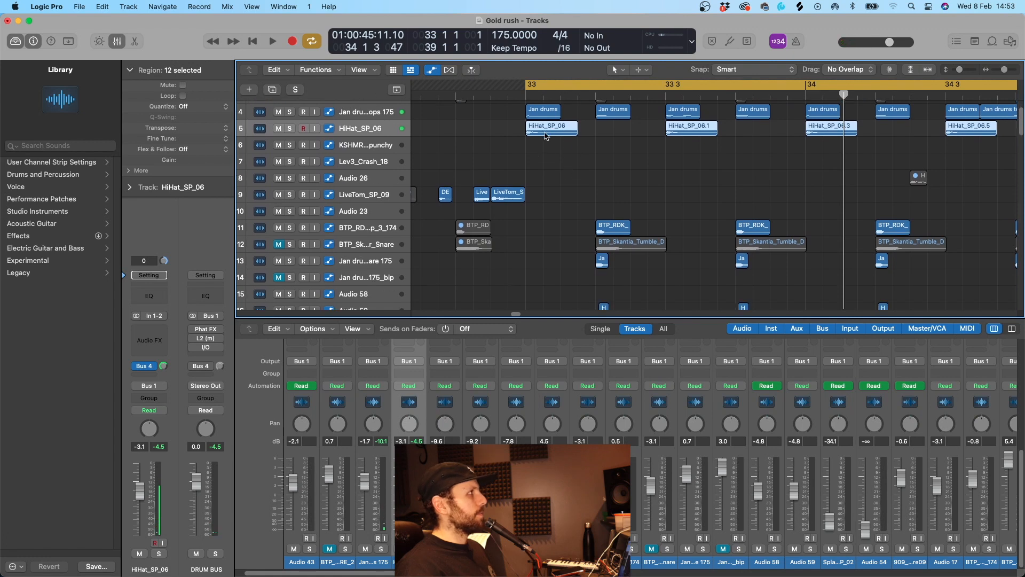
{"action": "scroll", "coordinate": [530, 155], "scroll_direction": "right", "scroll_amount": 2}
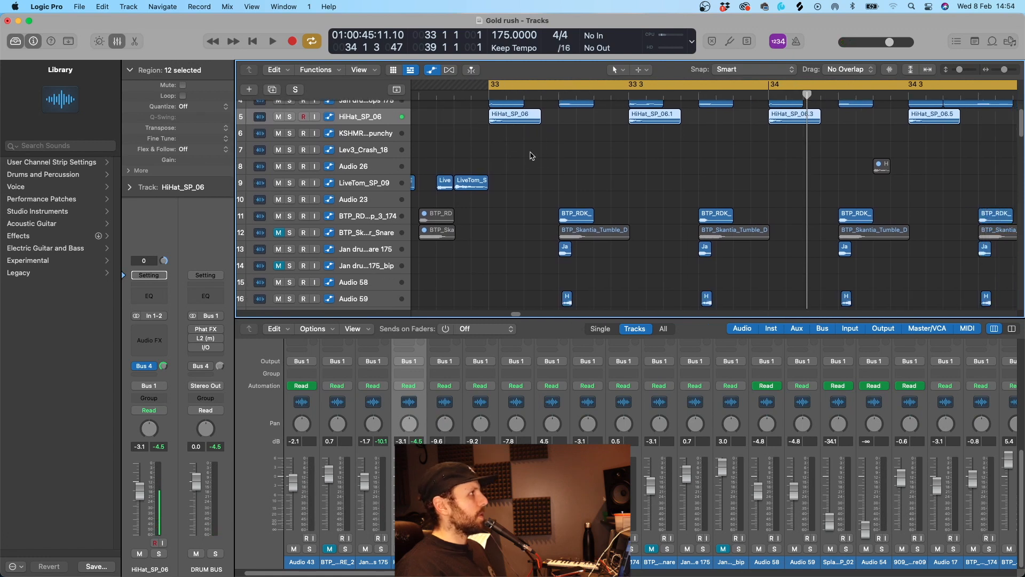
{"action": "left_click", "coordinate": [346, 216]}
{"action": "left_click", "coordinate": [290, 216]}
{"action": "key", "text": "space"}
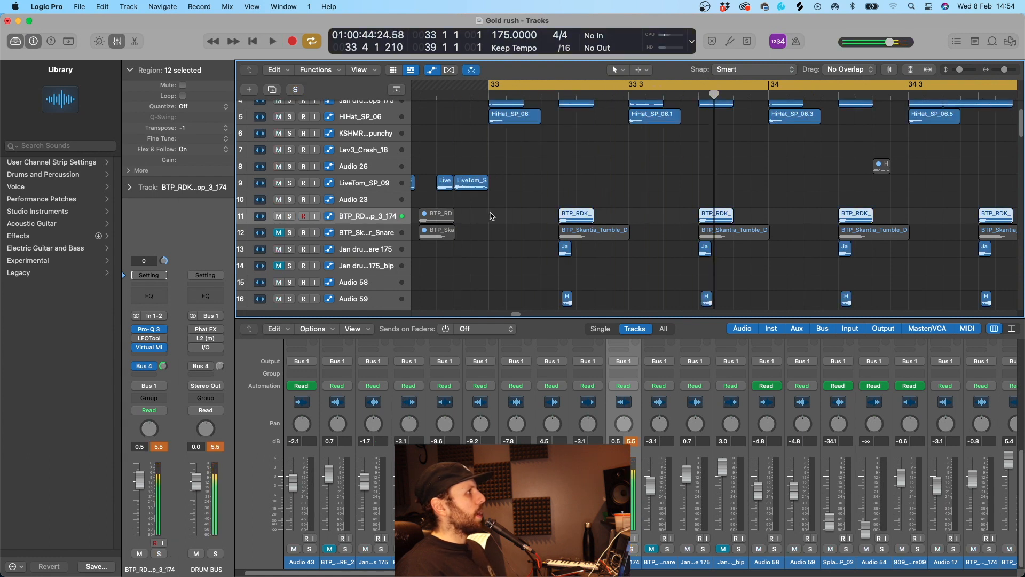
- Audition the Jan drums snare on track 13 in solo over the cycle range, then stop and turn its solo off
{"action": "scroll", "coordinate": [492, 215], "scroll_direction": "down", "scroll_amount": 1}
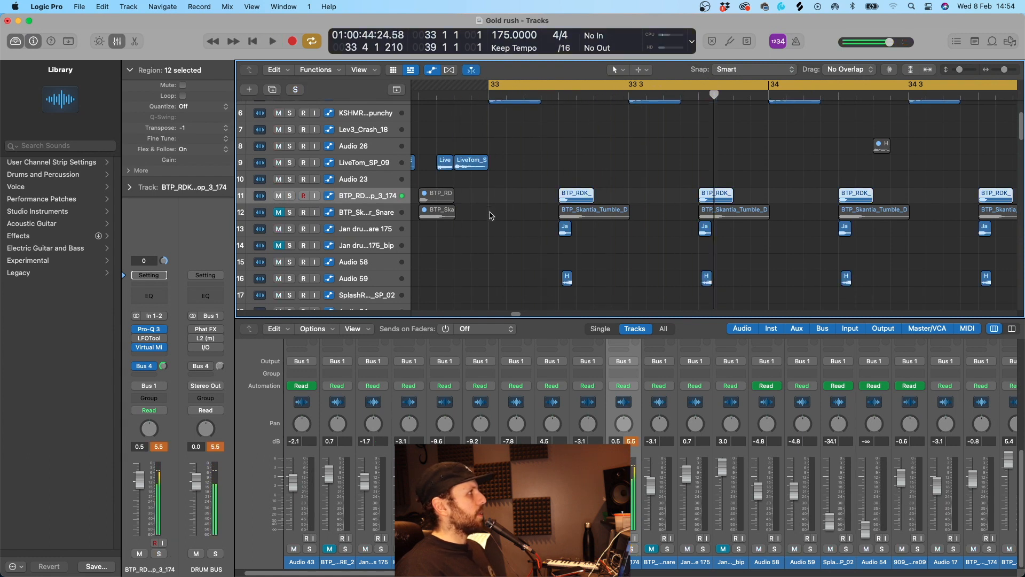
{"action": "left_click", "coordinate": [288, 232]}
{"action": "key", "text": "space"}
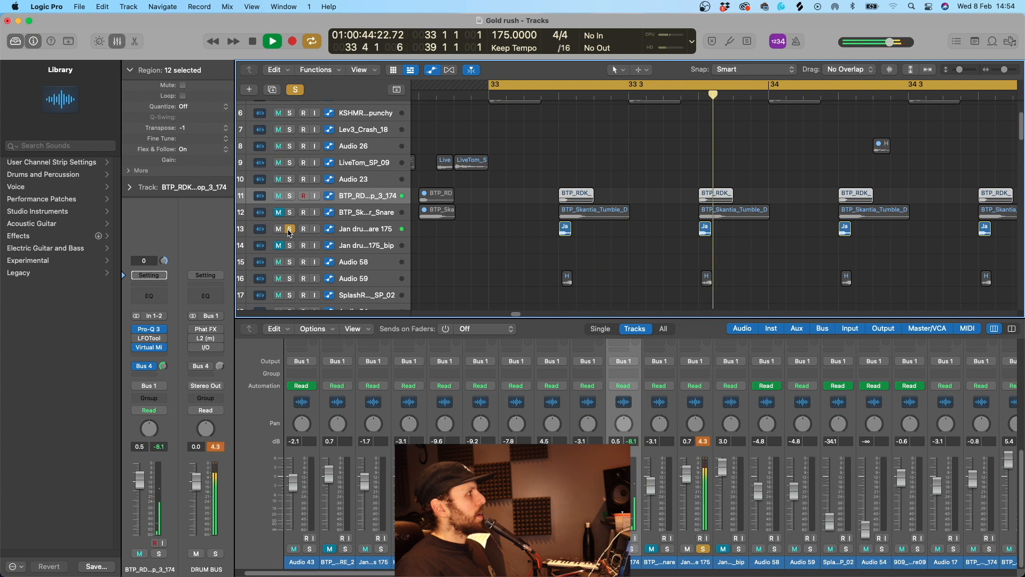
{"action": "key", "text": "space"}
{"action": "left_click", "coordinate": [288, 232]}
- Audition the Audio 59 track in solo, turn its solo off to hear it within the full mix, then stop playback
{"action": "scroll", "coordinate": [289, 245], "scroll_direction": "down", "scroll_amount": 1}
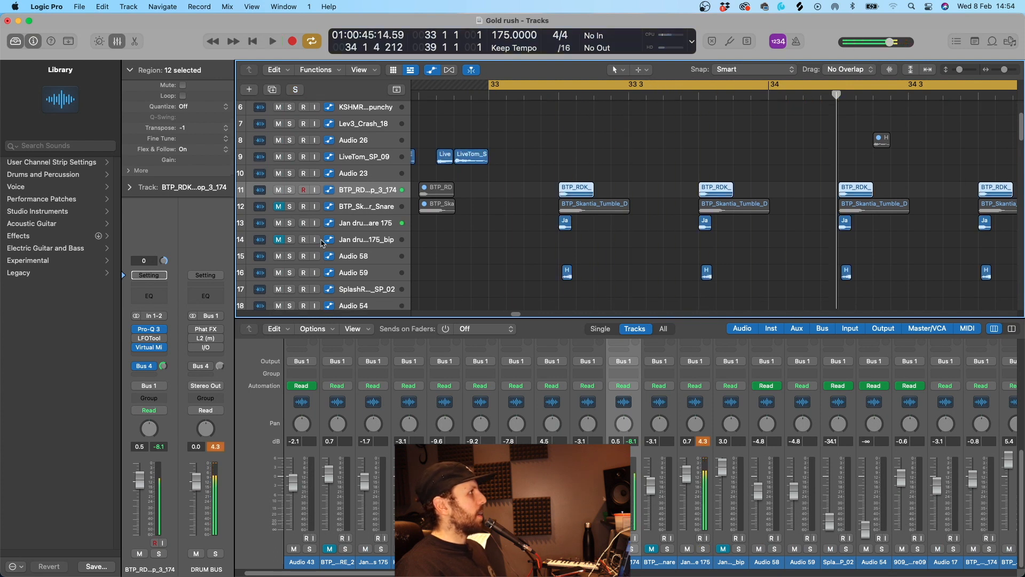
{"action": "left_click", "coordinate": [288, 264]}
{"action": "key", "text": "space"}
{"action": "scroll", "coordinate": [341, 251], "scroll_direction": "down", "scroll_amount": 2}
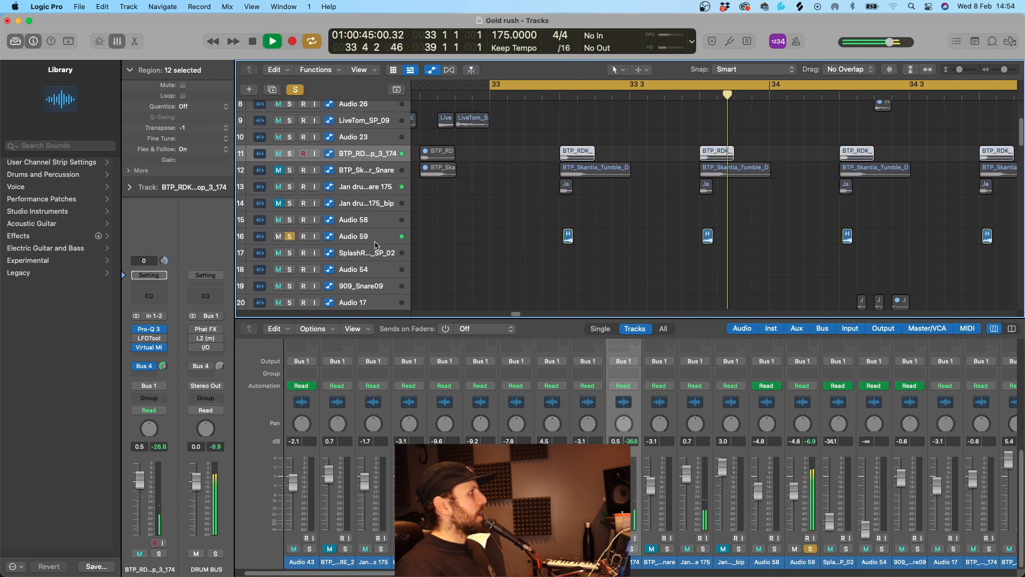
{"action": "left_click", "coordinate": [289, 236]}
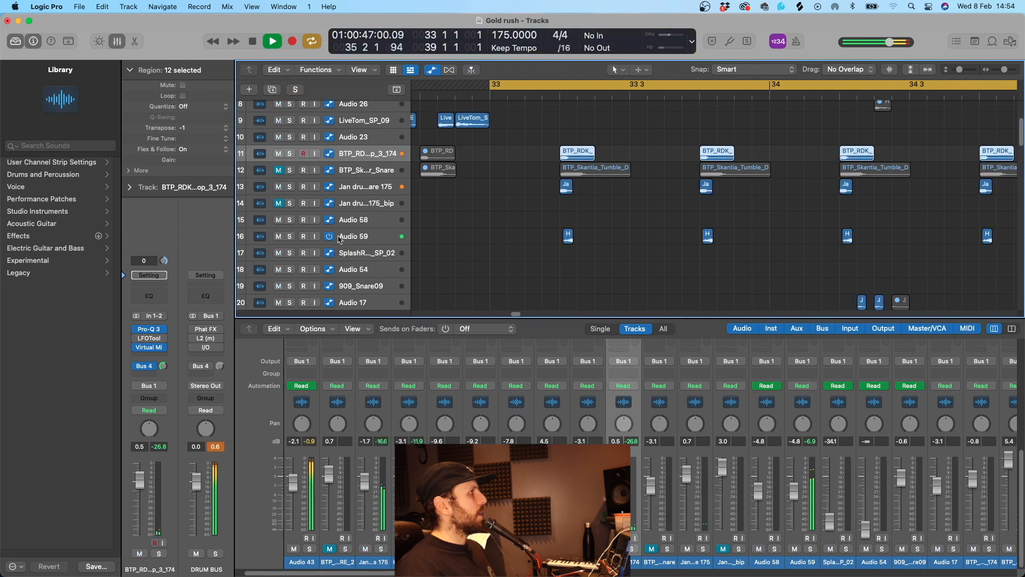
{"action": "scroll", "coordinate": [560, 246], "scroll_direction": "down", "scroll_amount": 3}
{"action": "key", "text": "space"}
{"action": "scroll", "coordinate": [561, 246], "scroll_direction": "down", "scroll_amount": 3}
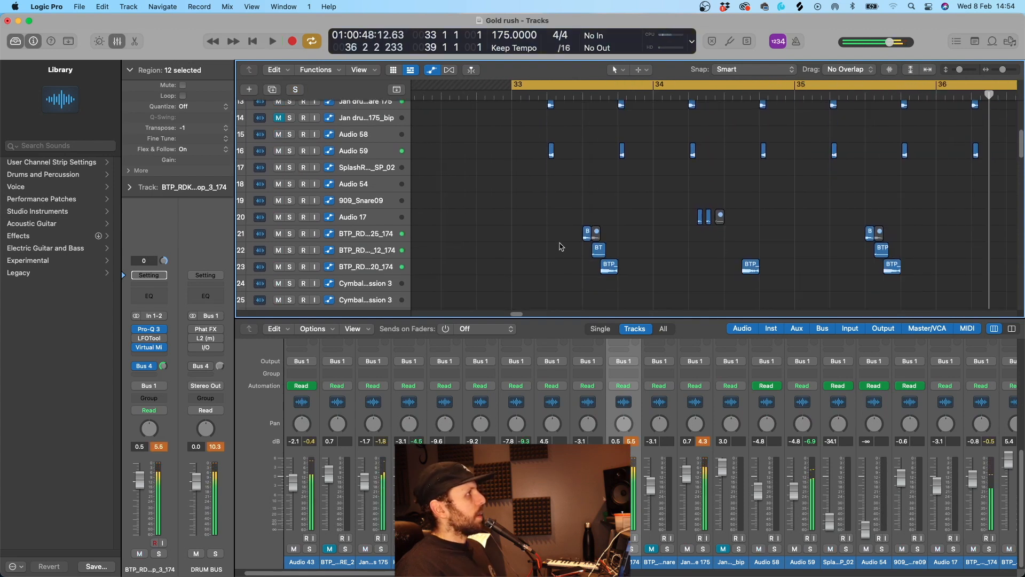
- Audition the BTP_RDK loop fills on tracks 21 to 23 soloed together from just before 33 3, then stop and clear their solos
{"action": "scroll", "coordinate": [560, 246], "scroll_direction": "down", "scroll_amount": 1}
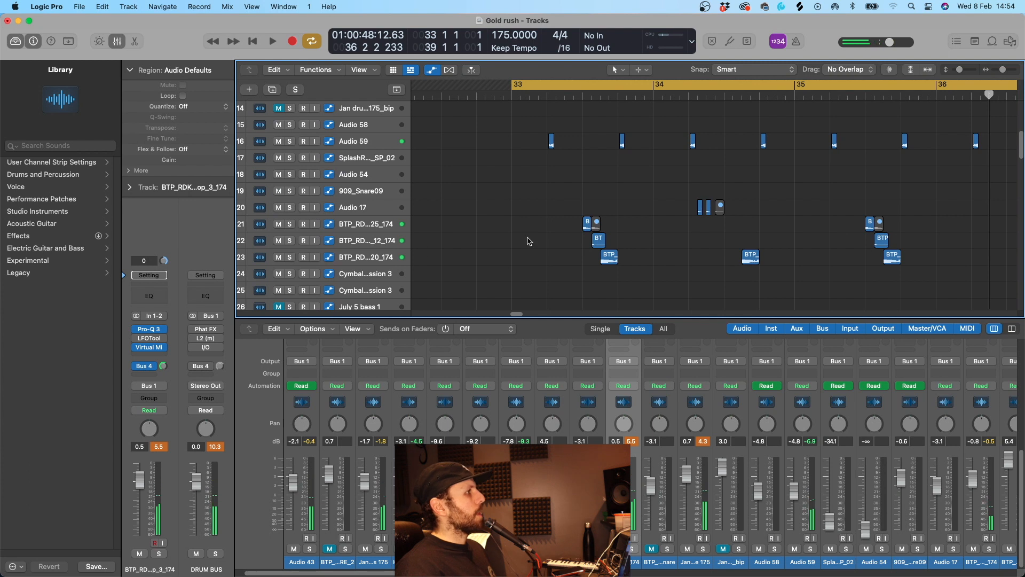
{"action": "scroll", "coordinate": [801, 481], "scroll_direction": "right", "scroll_amount": 10}
{"action": "left_click_drag", "start_coordinate": [290, 258], "coordinate": [289, 224]}
{"action": "left_click", "coordinate": [556, 94]}
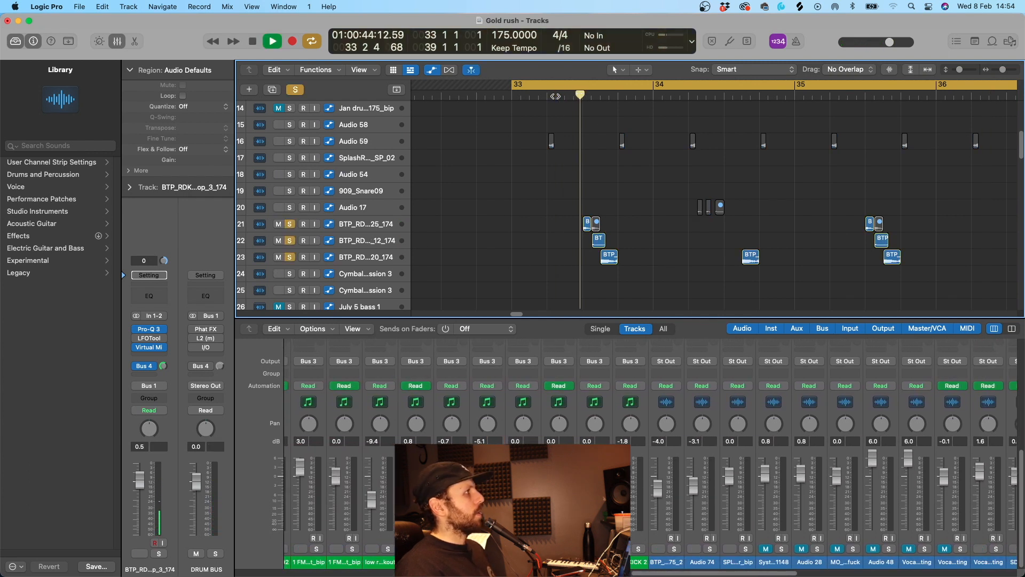
{"action": "key", "text": "space"}
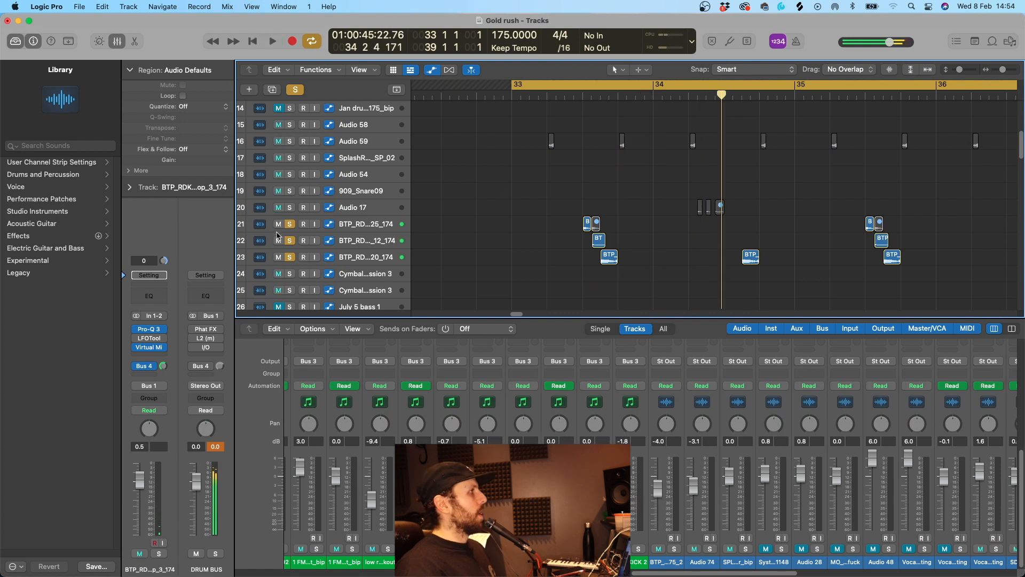
{"action": "key", "text": "super+Right"}
{"action": "left_click", "coordinate": [293, 257], "text": "alt"}
- Solo the drum bus and play the fills on tracks 21 to 23 in context from bar 33, then stop
{"action": "scroll", "coordinate": [641, 453], "scroll_direction": "right", "scroll_amount": 10}
{"action": "left_click", "coordinate": [215, 553]}
{"action": "key", "text": "space"}
{"action": "key", "text": "space"}
- Select tracks 21, 22 and 23 in turn to compare the plug-ins on their channel strips, ending back on track 21
{"action": "left_click", "coordinate": [372, 229]}
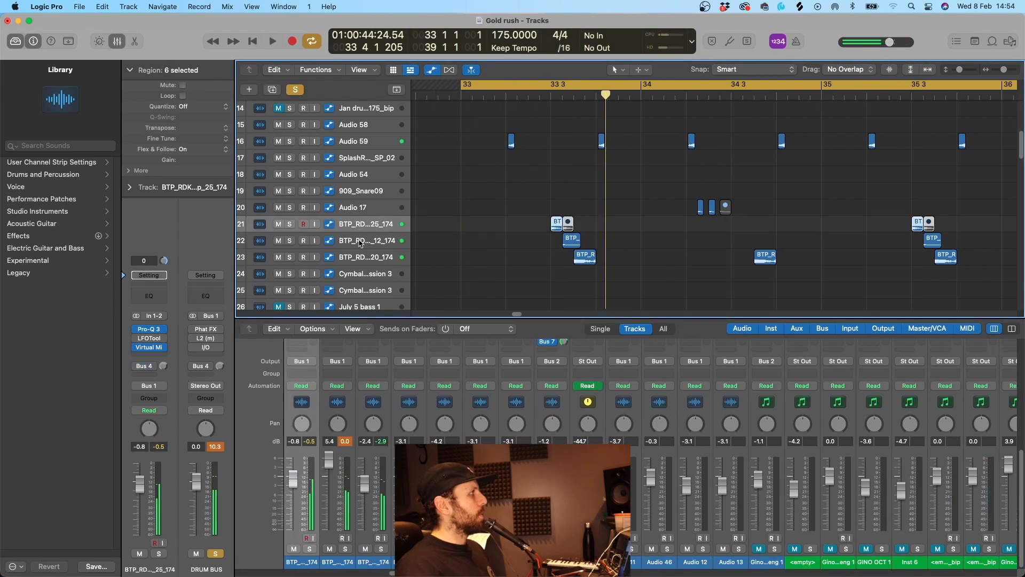
{"action": "left_click", "coordinate": [363, 241]}
{"action": "left_click", "coordinate": [360, 258]}
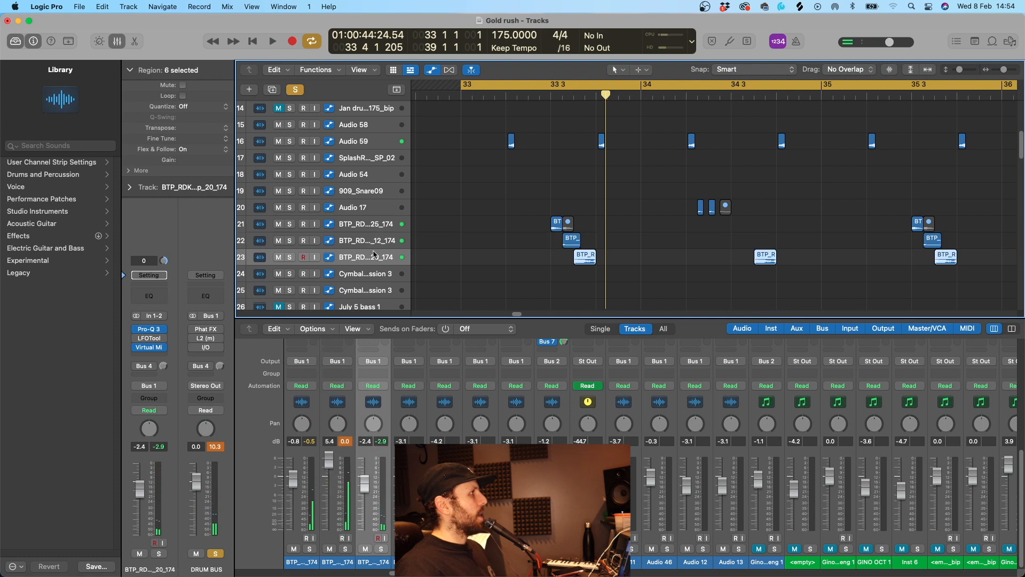
{"action": "left_click", "coordinate": [376, 242]}
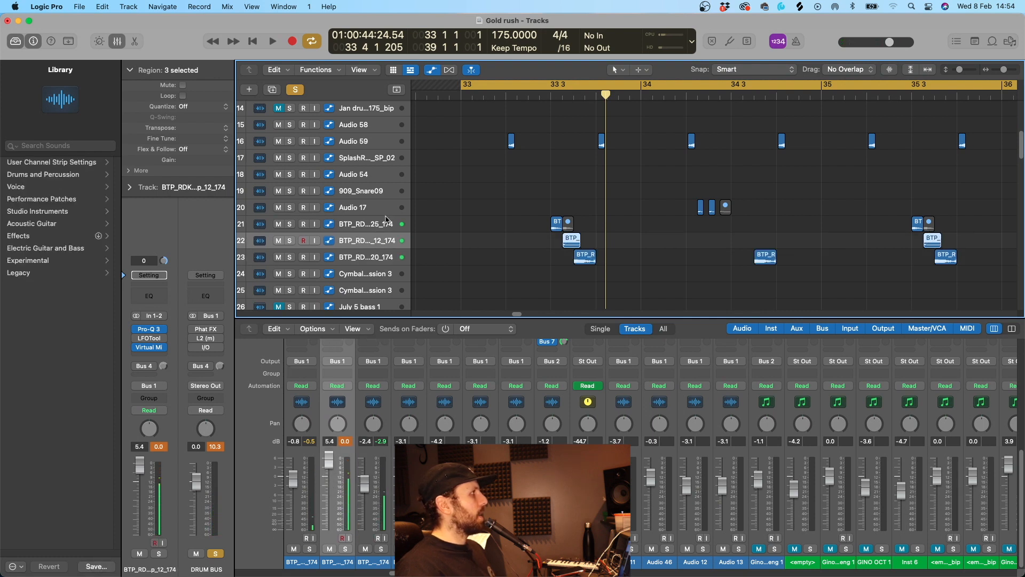
{"action": "left_click", "coordinate": [371, 226]}
- Play the Audio 17 fill after bar 34 with the drum bus still soloed, then stop playback around 34 3
{"action": "scroll", "coordinate": [578, 243], "scroll_direction": "up", "scroll_amount": 5}
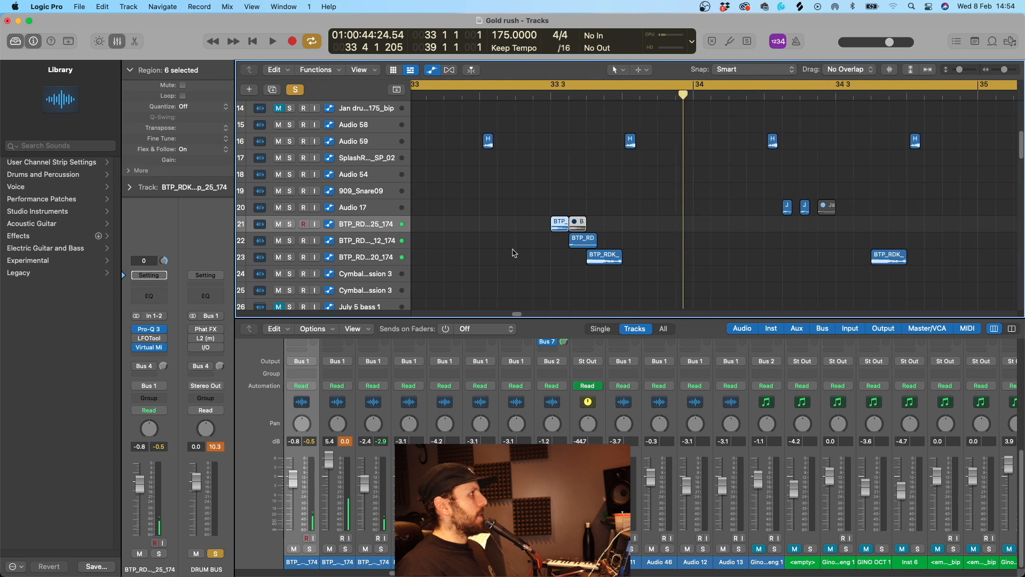
{"action": "scroll", "coordinate": [603, 245], "scroll_direction": "down", "scroll_amount": 5}
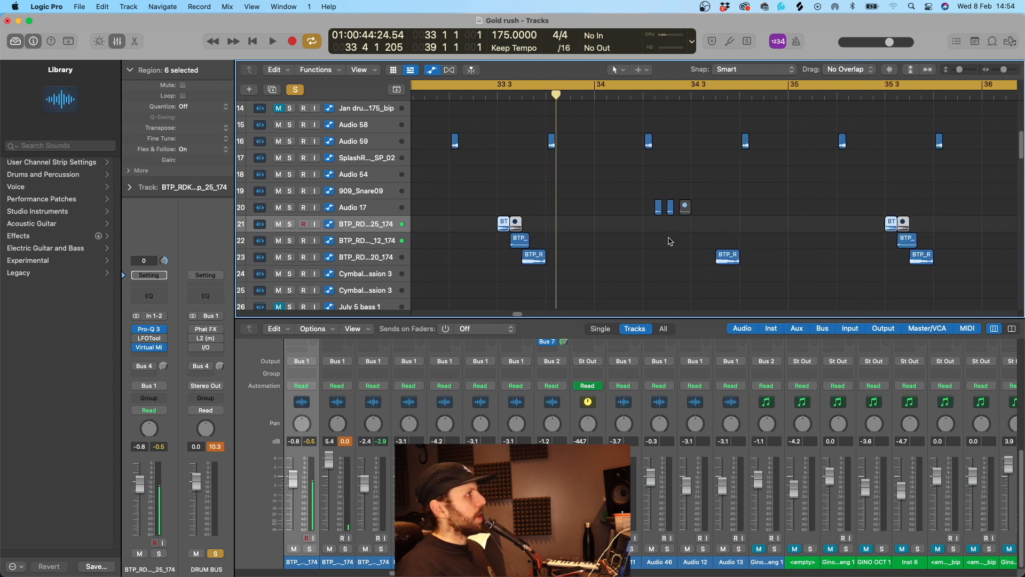
{"action": "left_click", "coordinate": [640, 97]}
{"action": "key", "text": "space"}
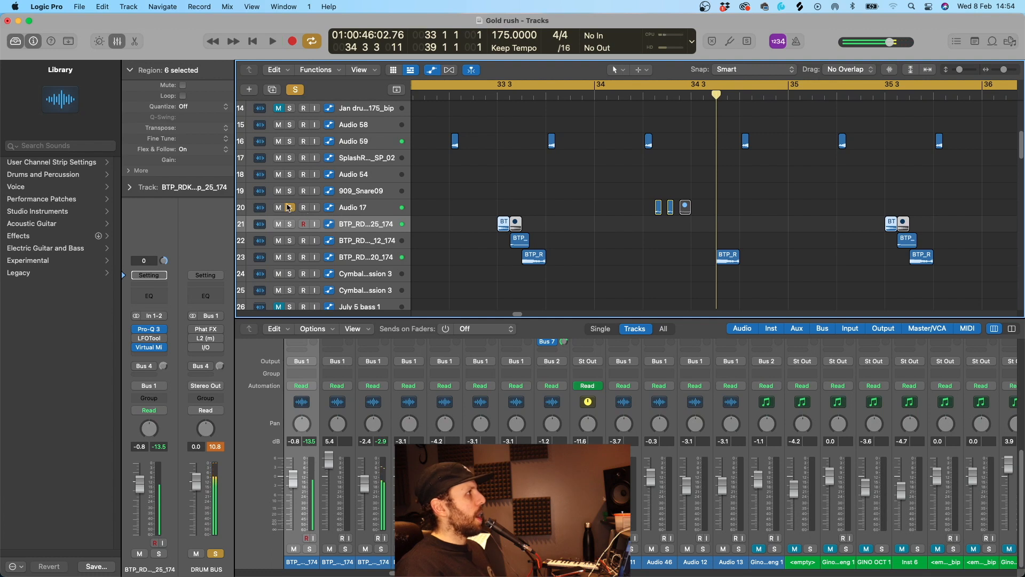
- Solo tracks 15 to 24 and play from bar 33, adding the HiHat_SP_06 and Jan drum tops tracks to the solo, then stop
{"action": "scroll", "coordinate": [511, 242], "scroll_direction": "left", "scroll_amount": 2}
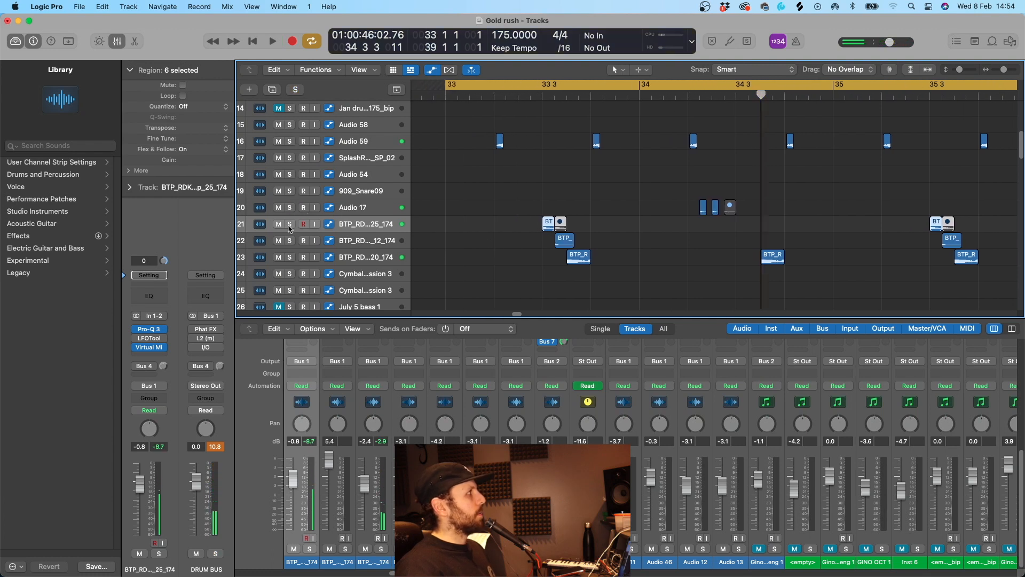
{"action": "left_click_drag", "start_coordinate": [291, 275], "coordinate": [290, 125]}
{"action": "key", "text": "space"}
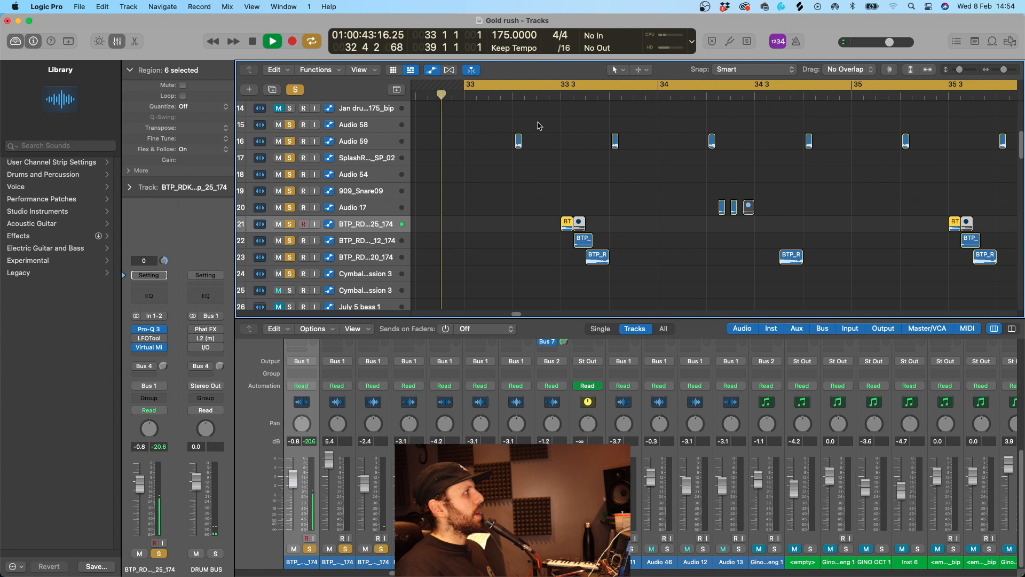
{"action": "scroll", "coordinate": [539, 130], "scroll_direction": "up", "scroll_amount": 2}
{"action": "scroll", "coordinate": [538, 130], "scroll_direction": "up", "scroll_amount": 6}
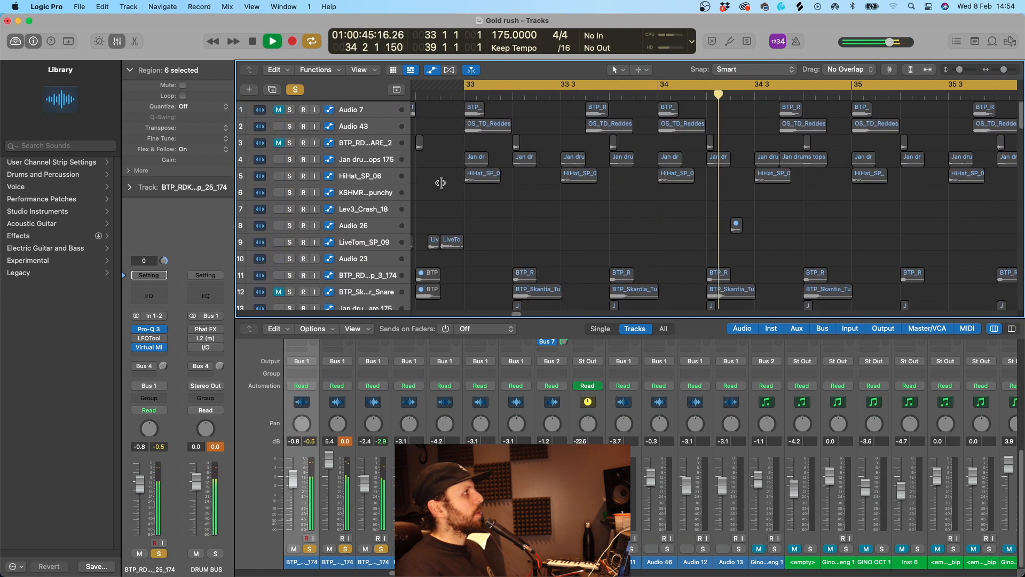
{"action": "left_click", "coordinate": [290, 175]}
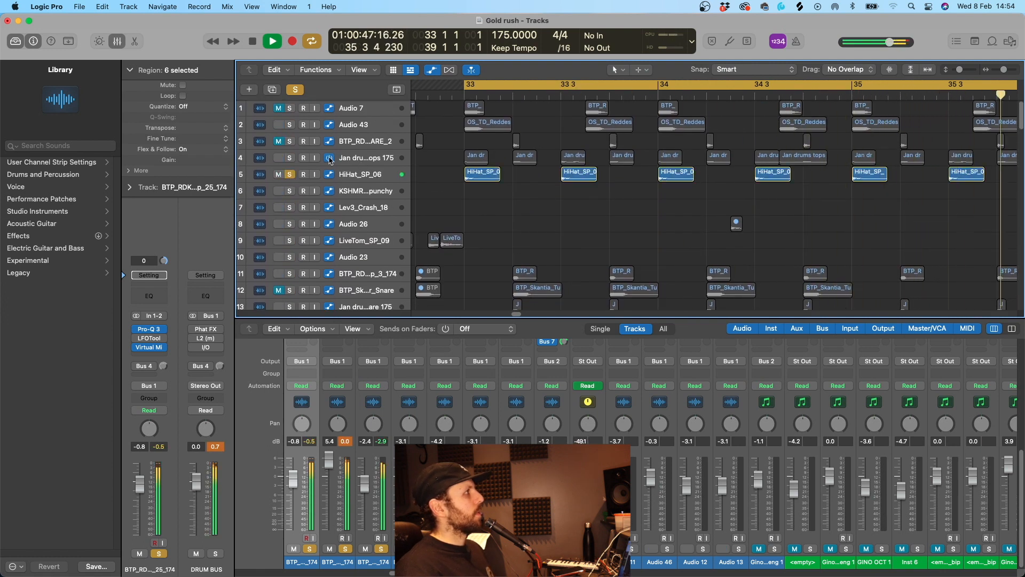
{"action": "scroll", "coordinate": [397, 161], "scroll_direction": "down", "scroll_amount": 6}
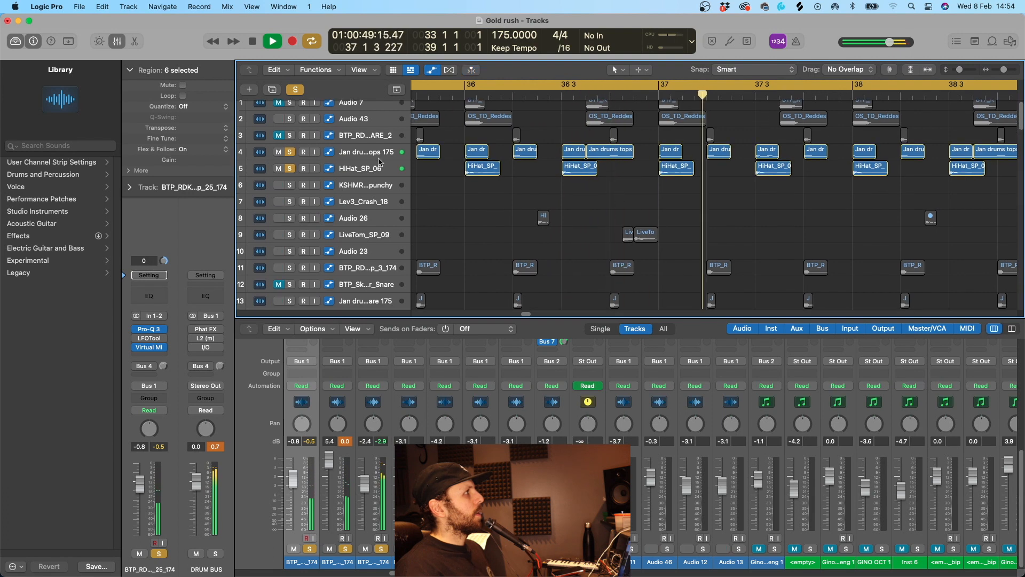
{"action": "scroll", "coordinate": [397, 162], "scroll_direction": "down", "scroll_amount": 3}
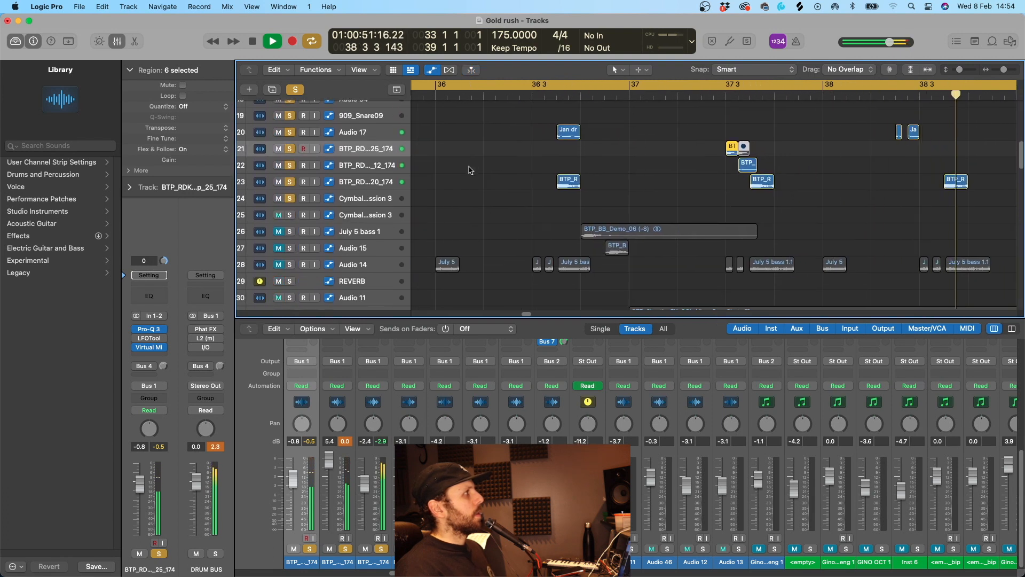
{"action": "key", "text": "super+Left"}
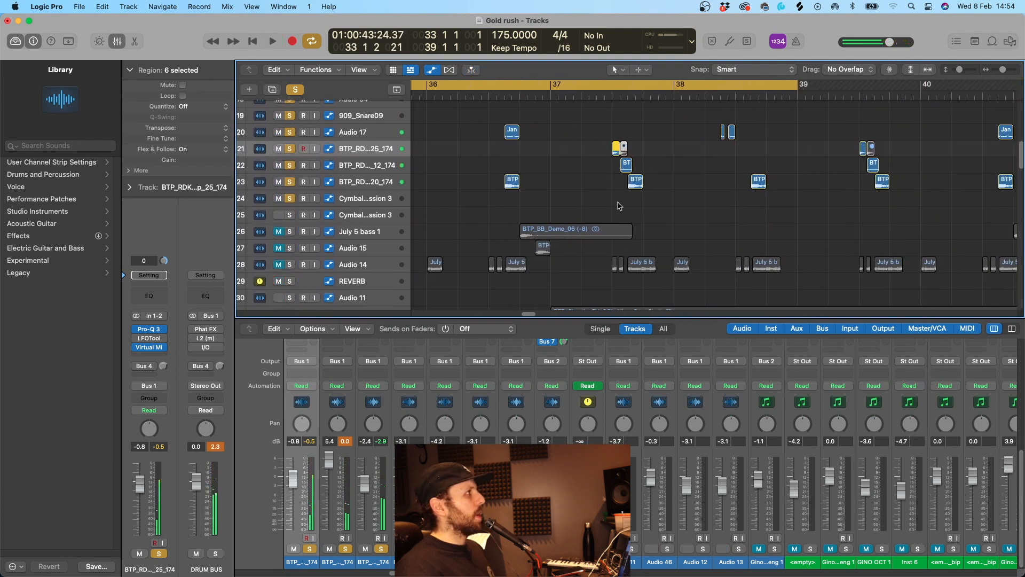
- Clear the solos on the fill and percussion tracks and on tracks 4 and 5, and deselect all regions
{"action": "left_click_drag", "start_coordinate": [288, 199], "coordinate": [289, 115]}
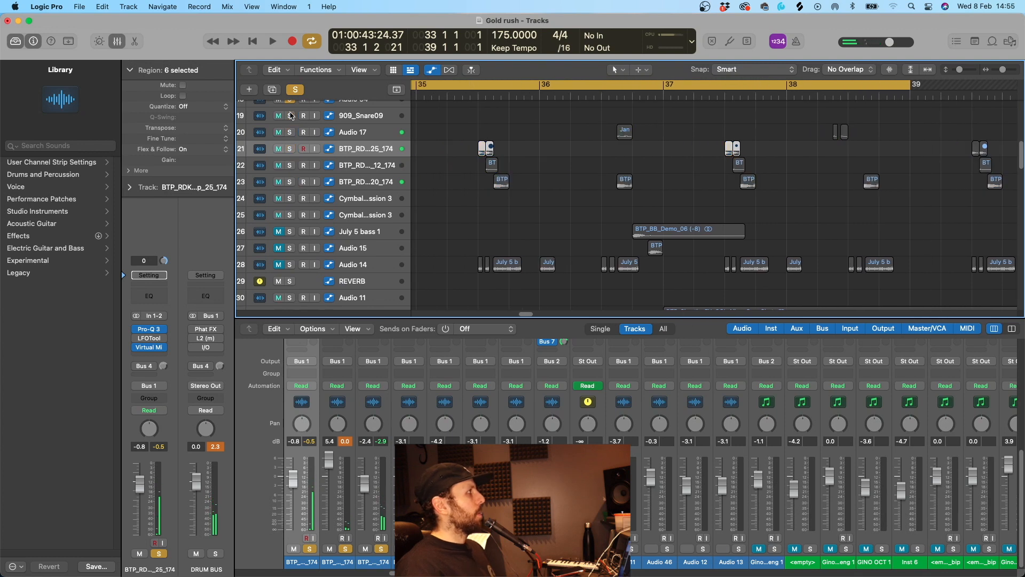
{"action": "scroll", "coordinate": [300, 160], "scroll_direction": "up", "scroll_amount": 3}
{"action": "left_click", "coordinate": [291, 193]}
{"action": "scroll", "coordinate": [293, 182], "scroll_direction": "up", "scroll_amount": 6}
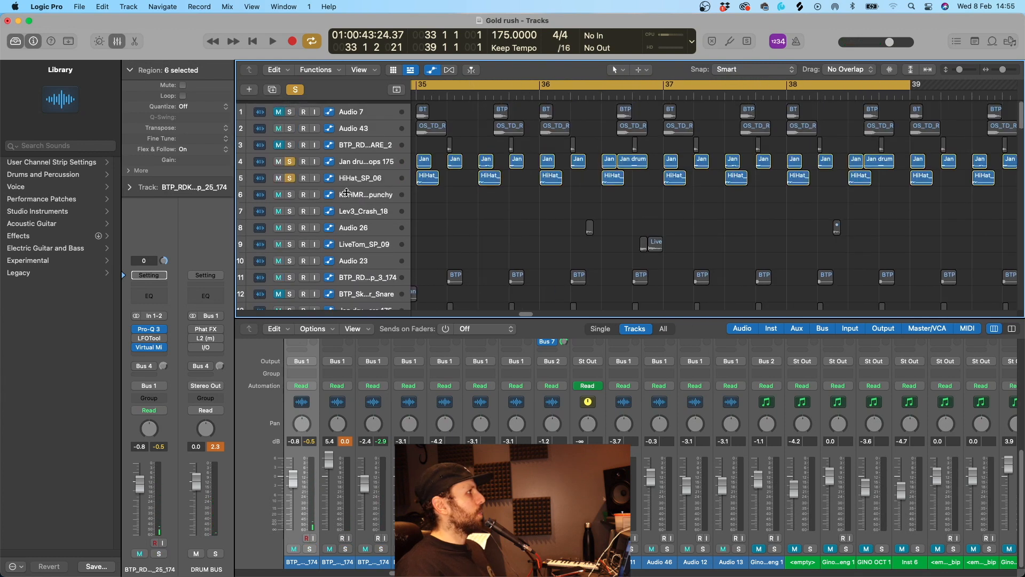
{"action": "scroll", "coordinate": [294, 174], "scroll_direction": "down", "scroll_amount": 9}
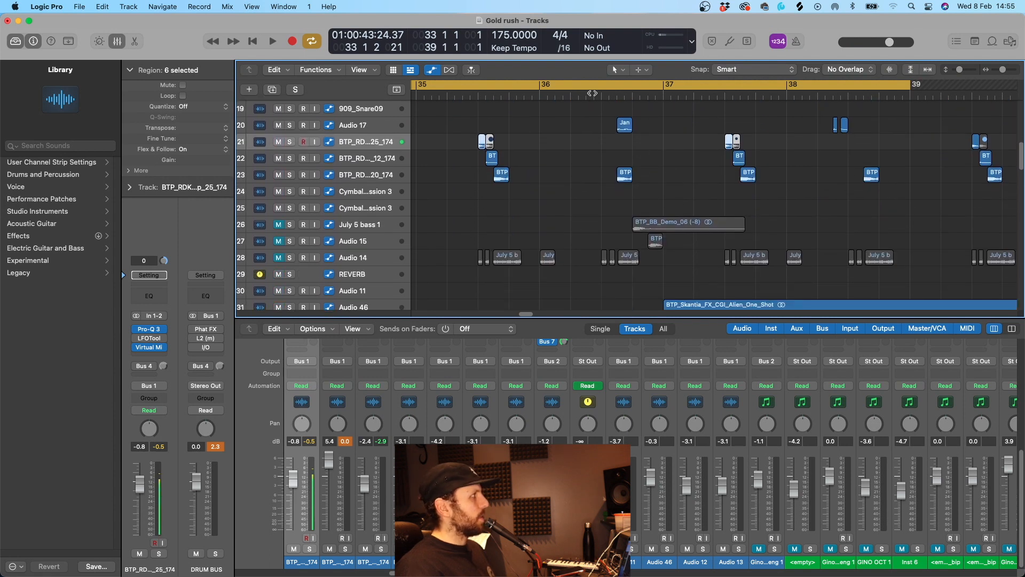
{"action": "scroll", "coordinate": [433, 230], "scroll_direction": "down", "scroll_amount": 3}
{"action": "left_click", "coordinate": [586, 222]}
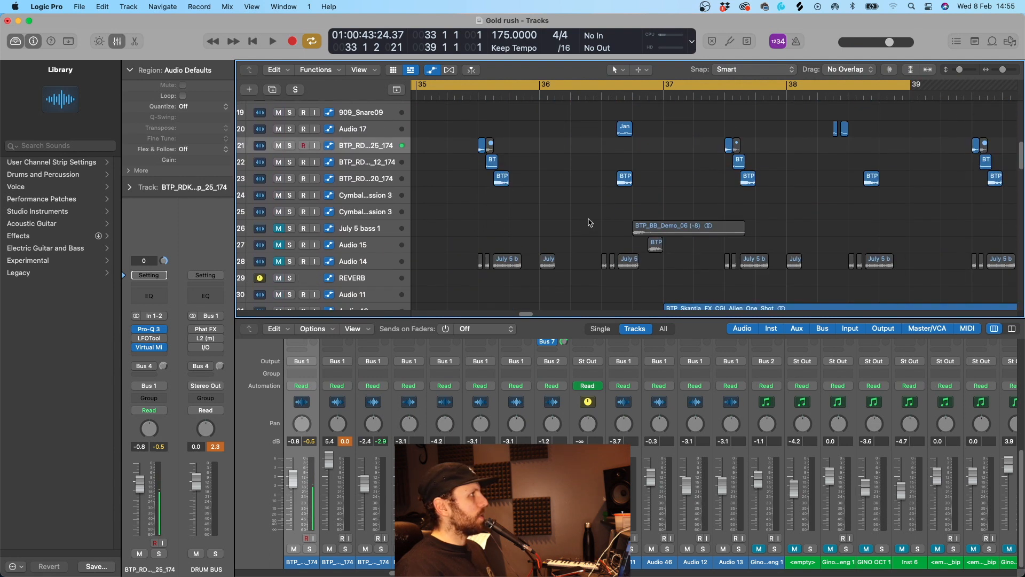
- Audition the BTP_Skantia_FX_CGI_Alien_One_Shot on Audio 46 in solo through bar 37, then stop and clear the solo
{"action": "left_click", "coordinate": [289, 189]}
{"action": "key", "text": "space"}
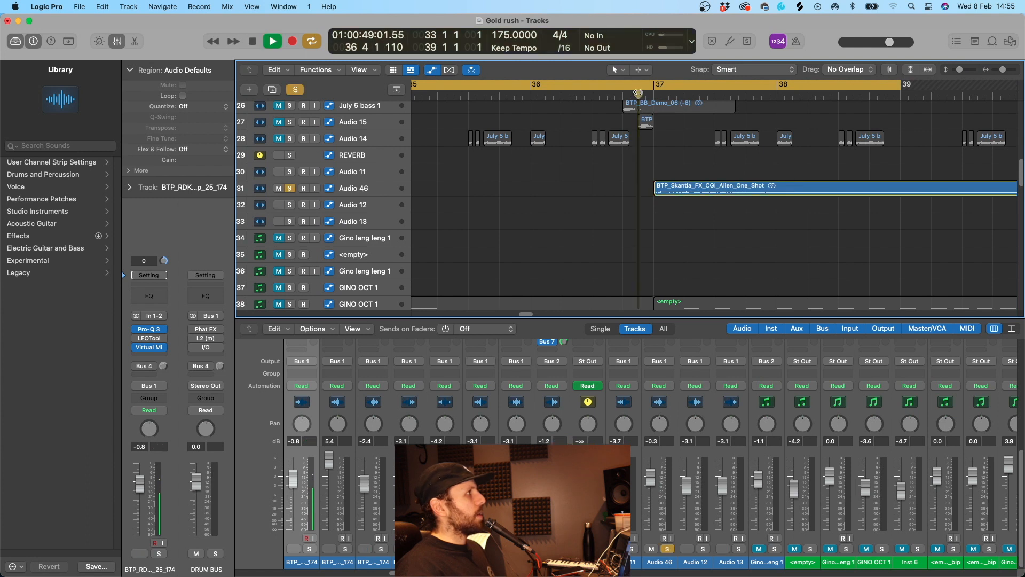
{"action": "scroll", "coordinate": [602, 151], "scroll_direction": "up", "scroll_amount": 1}
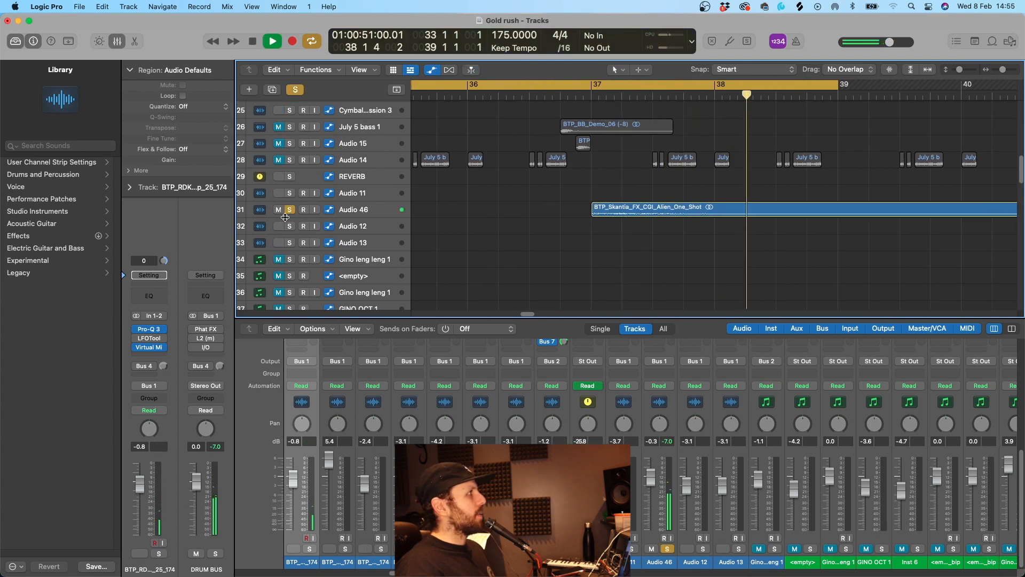
{"action": "key", "text": "space"}
{"action": "left_click", "coordinate": [591, 227]}
{"action": "scroll", "coordinate": [724, 230], "scroll_direction": "left", "scroll_amount": 3}
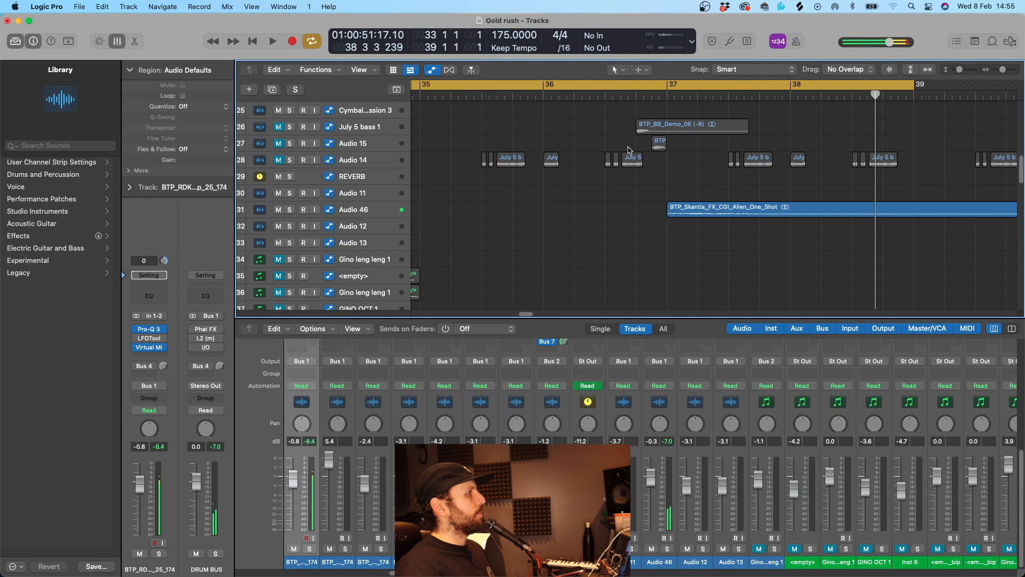
- Solo the bounced BTP_GINO_BASS_STRIKEN_19 track 48, play it from bar 33, then stop and select the track
{"action": "scroll", "coordinate": [723, 223], "scroll_direction": "left", "scroll_amount": 3}
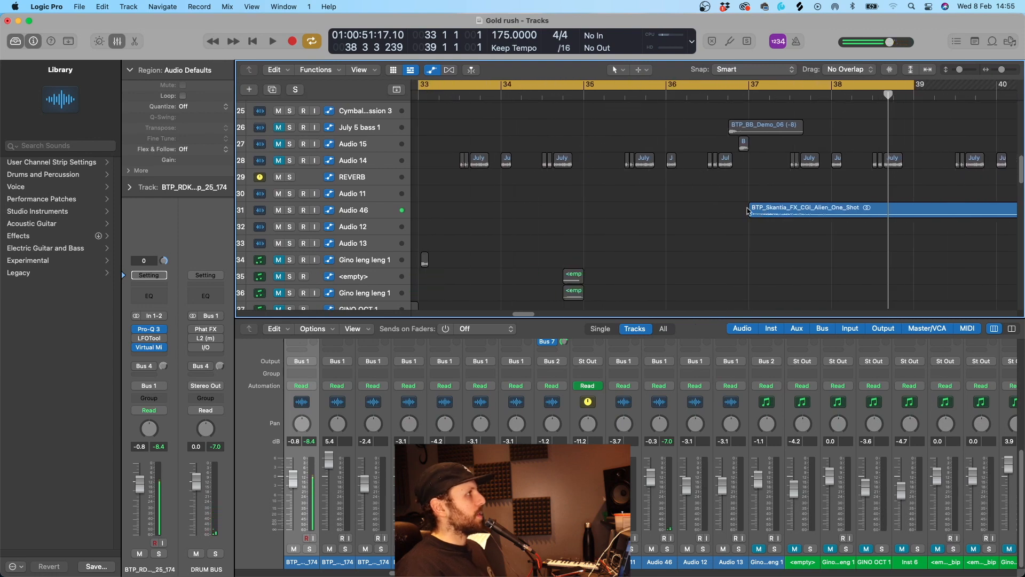
{"action": "scroll", "coordinate": [758, 160], "scroll_direction": "down", "scroll_amount": 4}
{"action": "scroll", "coordinate": [773, 138], "scroll_direction": "down", "scroll_amount": 3}
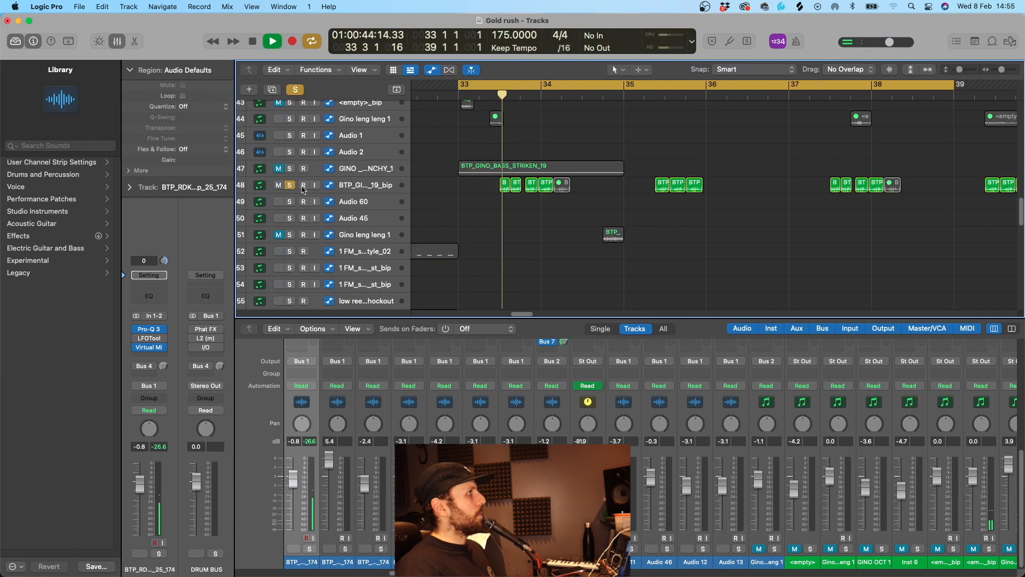
{"action": "key", "text": "space"}
{"action": "left_click", "coordinate": [362, 186]}
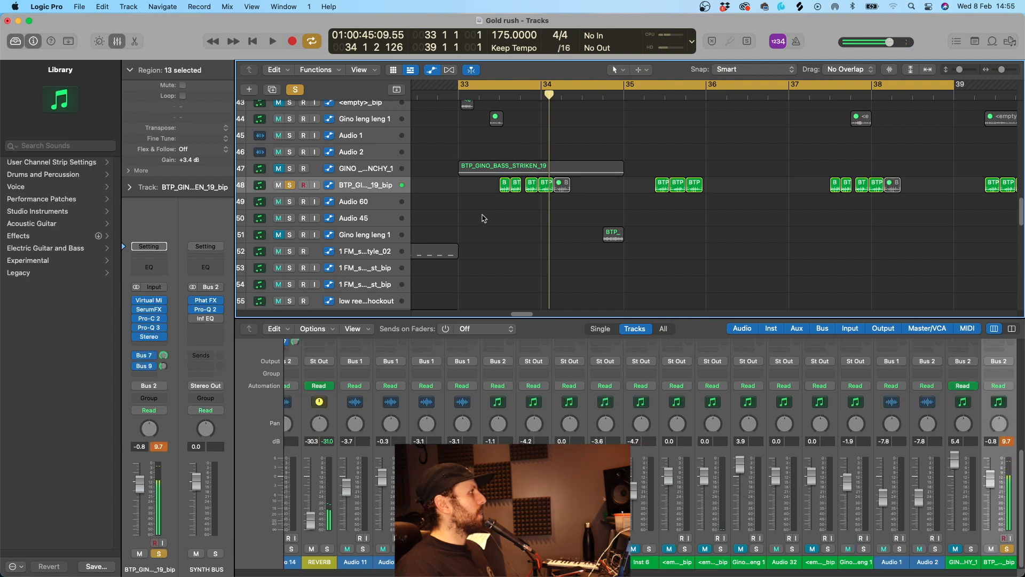
- Clear track 48's solo, then unmute and record-enable the GINO _ CRUNCHY_1 track to play and view its Vital instrument
{"action": "scroll", "coordinate": [467, 216], "scroll_direction": "up", "scroll_amount": 2}
{"action": "key", "text": "super+Right"}
{"action": "key", "text": "super+Right"}
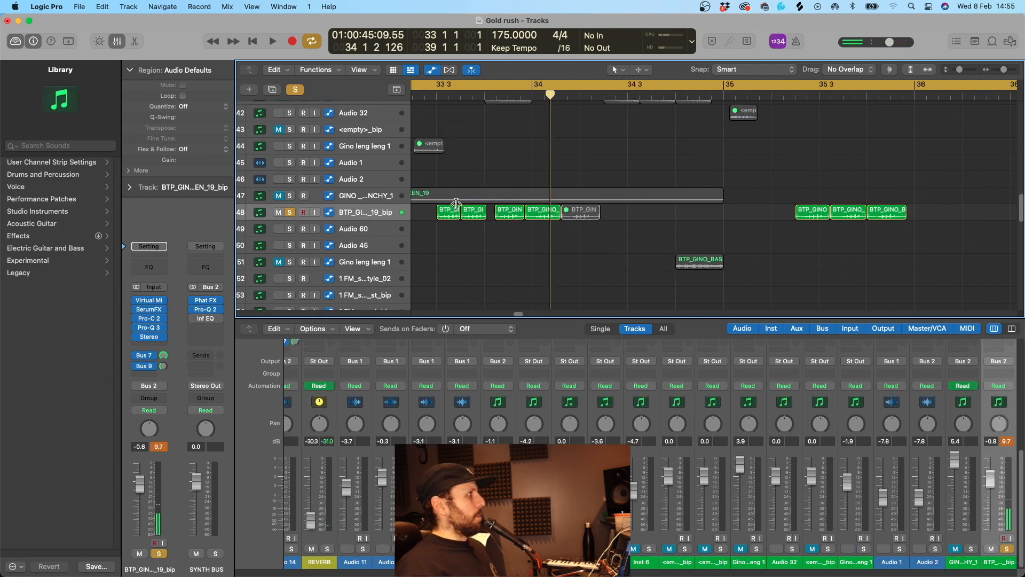
{"action": "scroll", "coordinate": [456, 204], "scroll_direction": "left", "scroll_amount": 4}
{"action": "left_click", "coordinate": [366, 194]}
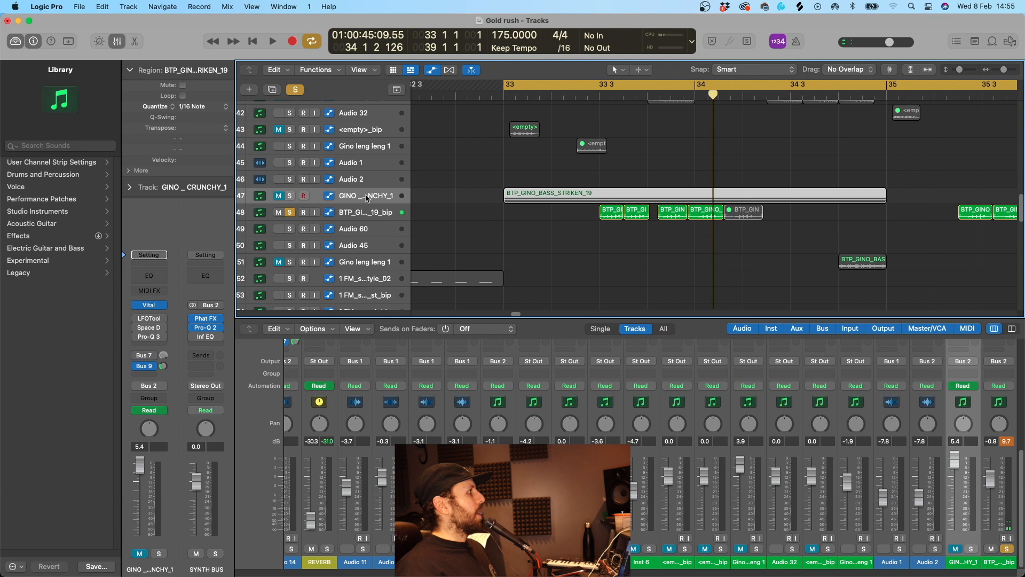
{"action": "left_click", "coordinate": [290, 212]}
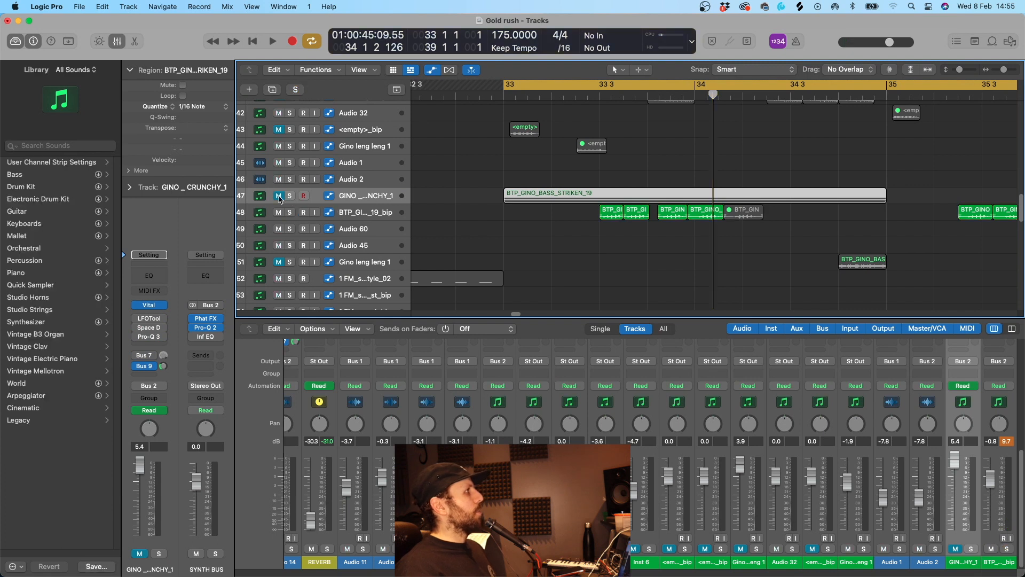
{"action": "left_click", "coordinate": [279, 197]}
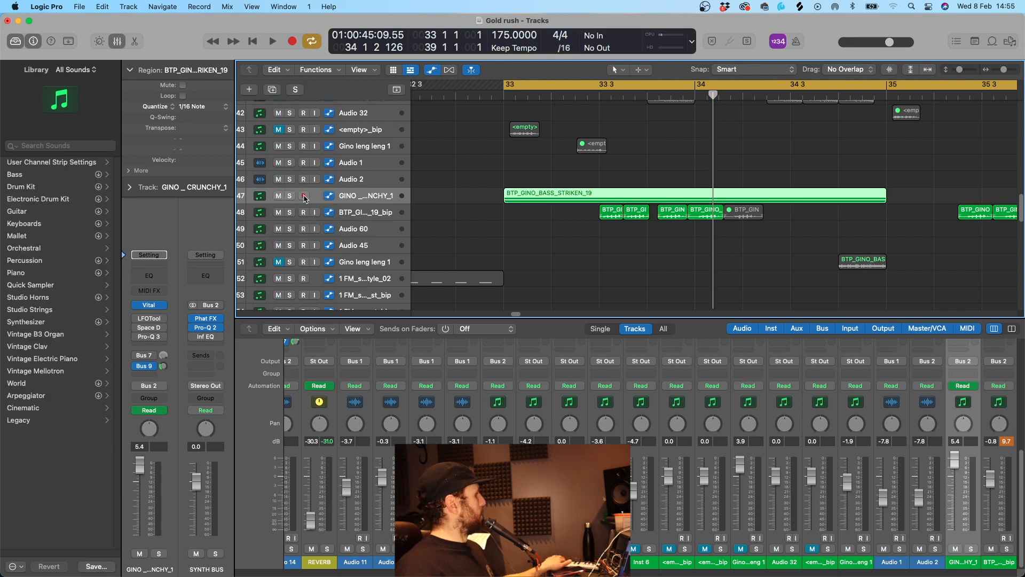
{"action": "left_click", "coordinate": [303, 196]}
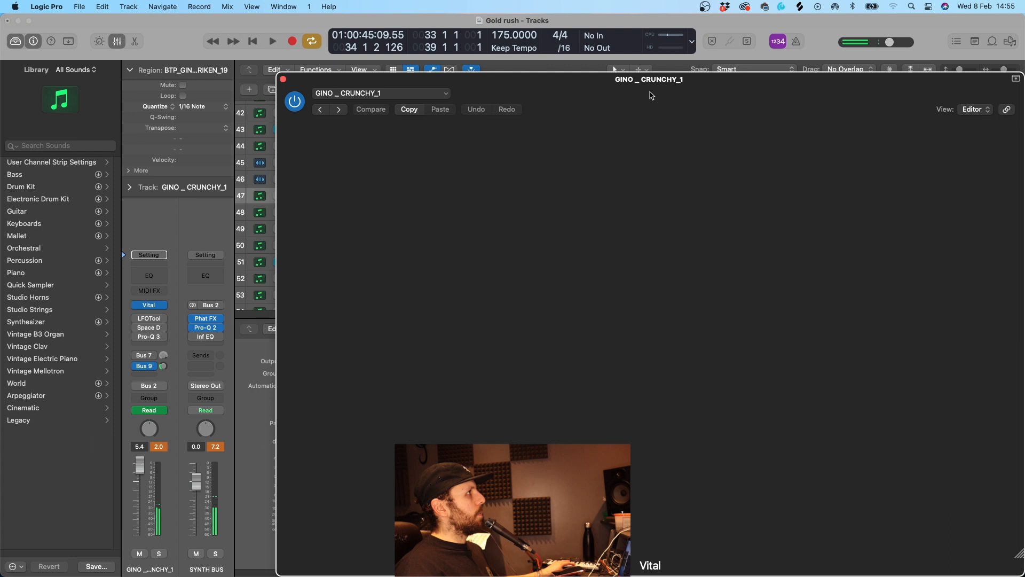
{"action": "left_click_drag", "start_coordinate": [650, 91], "coordinate": [553, 92]}
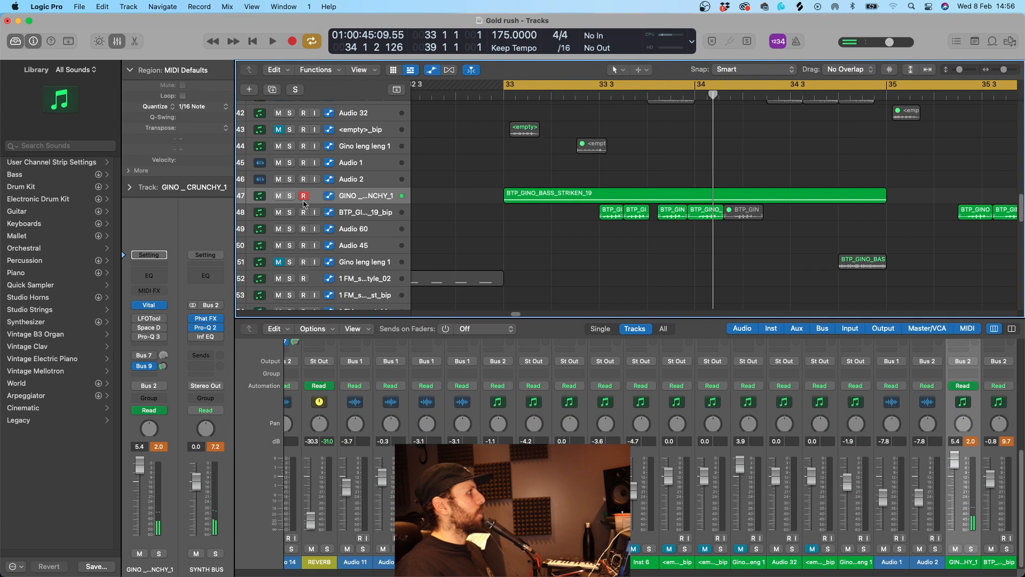
- Mute GINO _ CRUNCHY_1 and audition the bass bounce on track 48 in solo, comparing its inserts bypassed and enabled, then stop
{"action": "left_click", "coordinate": [279, 197]}
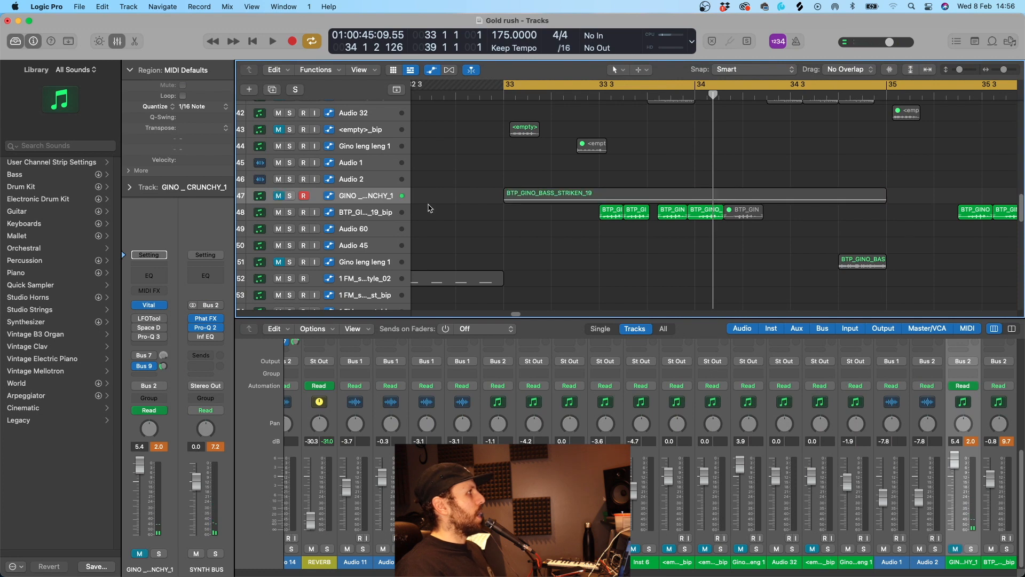
{"action": "left_click", "coordinate": [374, 213]}
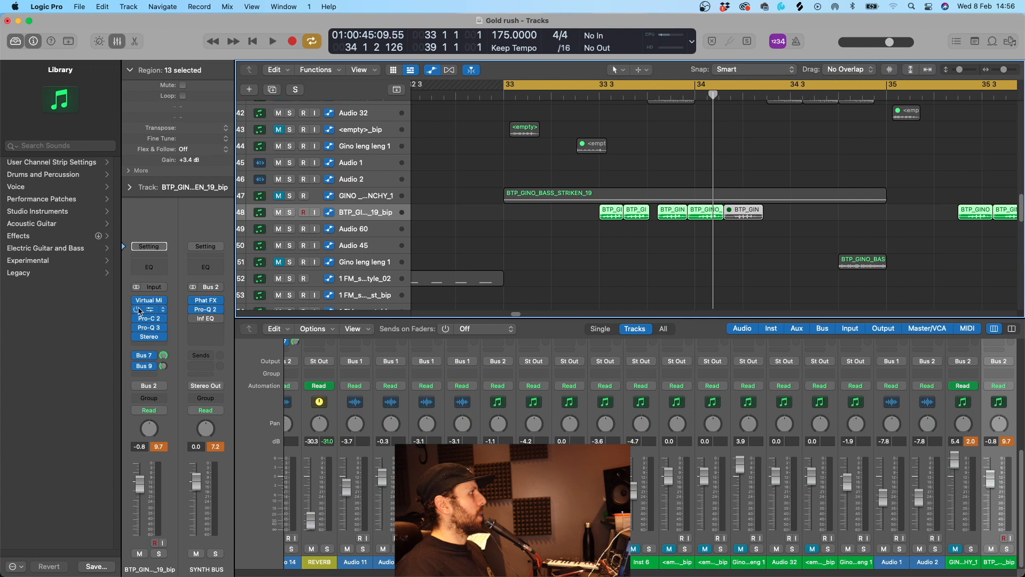
{"action": "left_click", "coordinate": [289, 213]}
{"action": "key", "text": "space"}
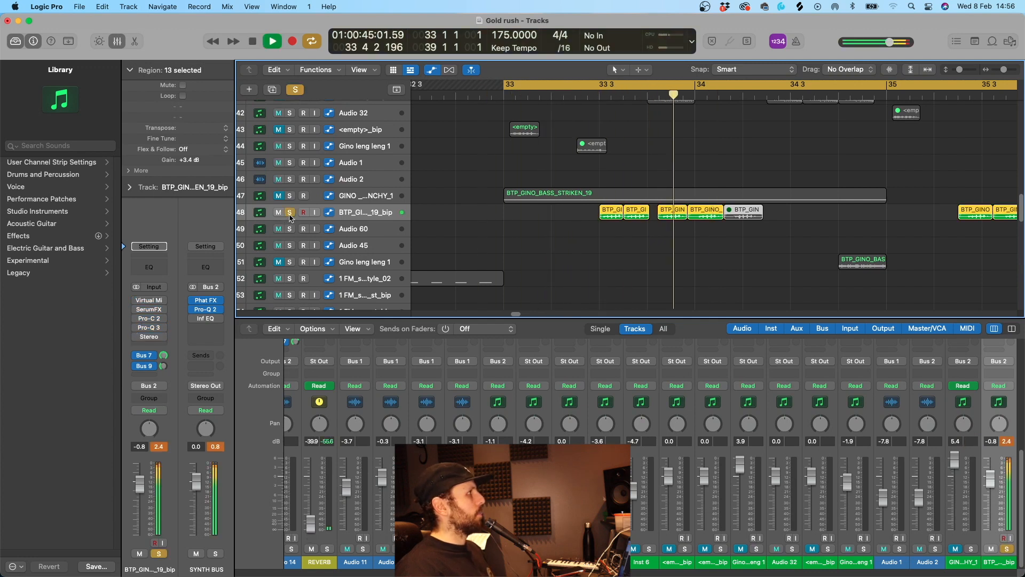
{"action": "key", "text": "space"}
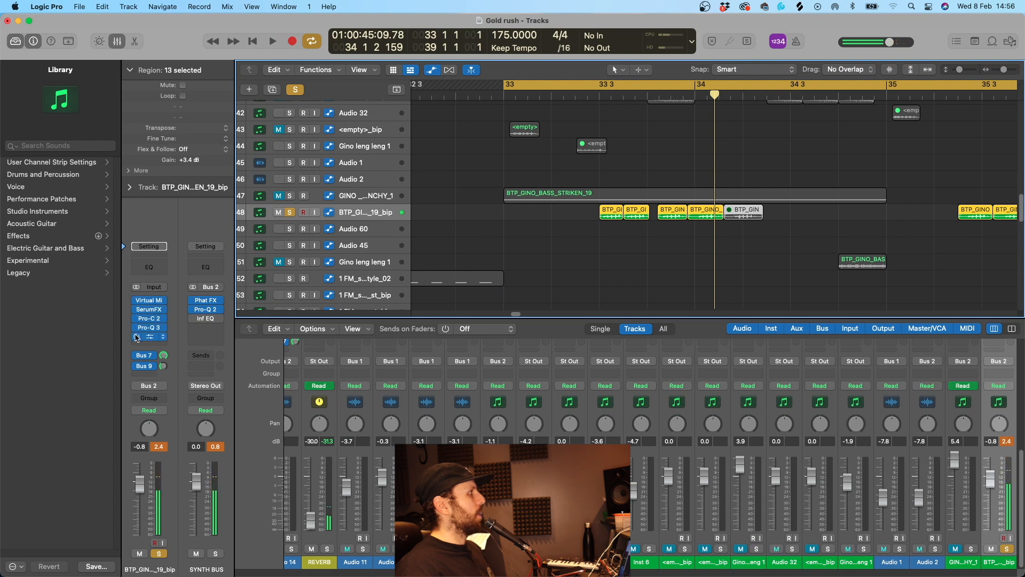
{"action": "key", "text": "space"}
{"action": "key", "text": "space"}
{"action": "left_click", "coordinate": [515, 234]}
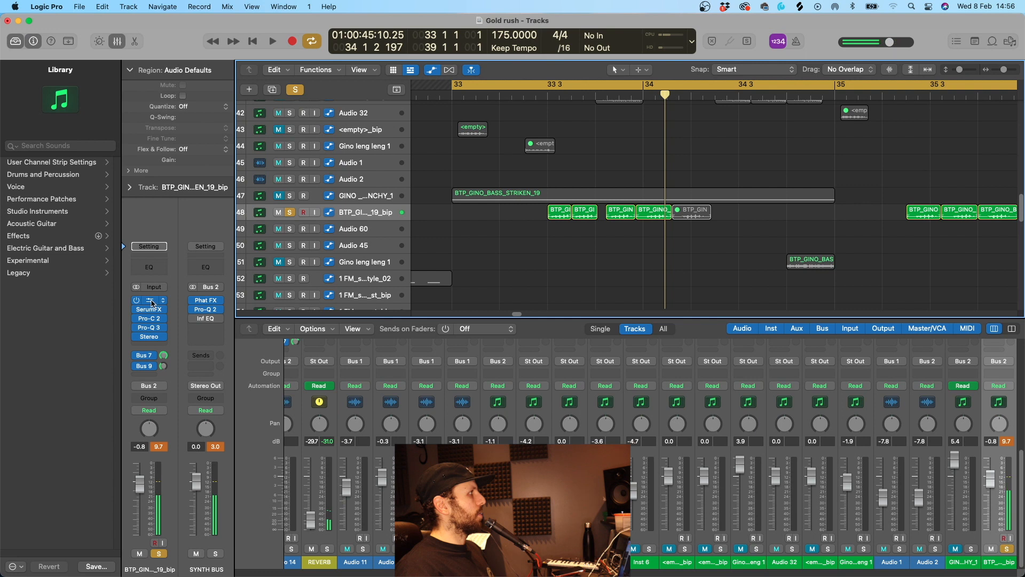
- Inspect the Slate Digital rack, SerumFX, Pro-C 2, Pro-Q 3 and Stereo plug-ins on track 48, then close their windows
{"action": "left_click", "coordinate": [149, 300]}
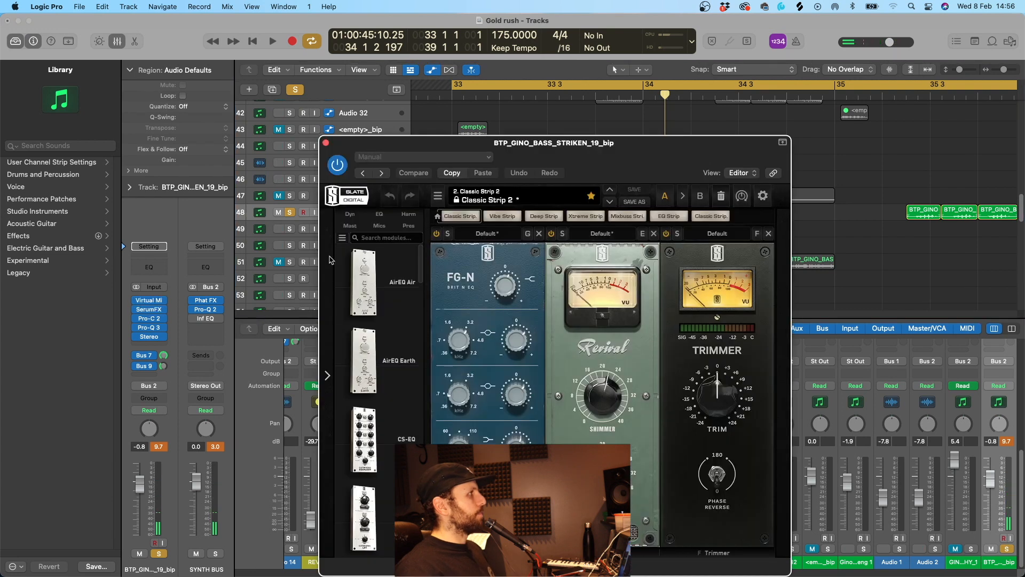
{"action": "left_click", "coordinate": [151, 321]}
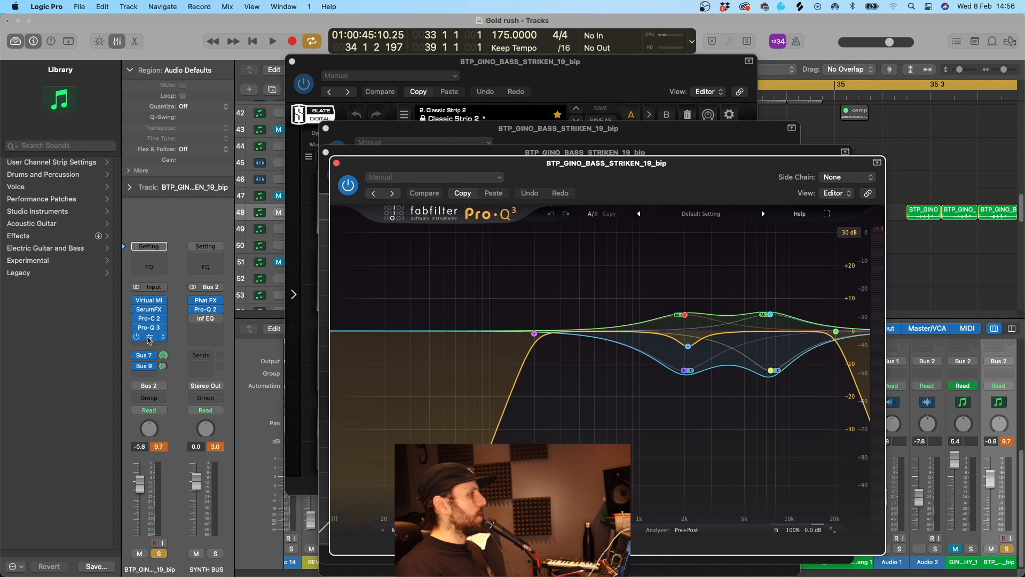
{"action": "left_click", "coordinate": [150, 339]}
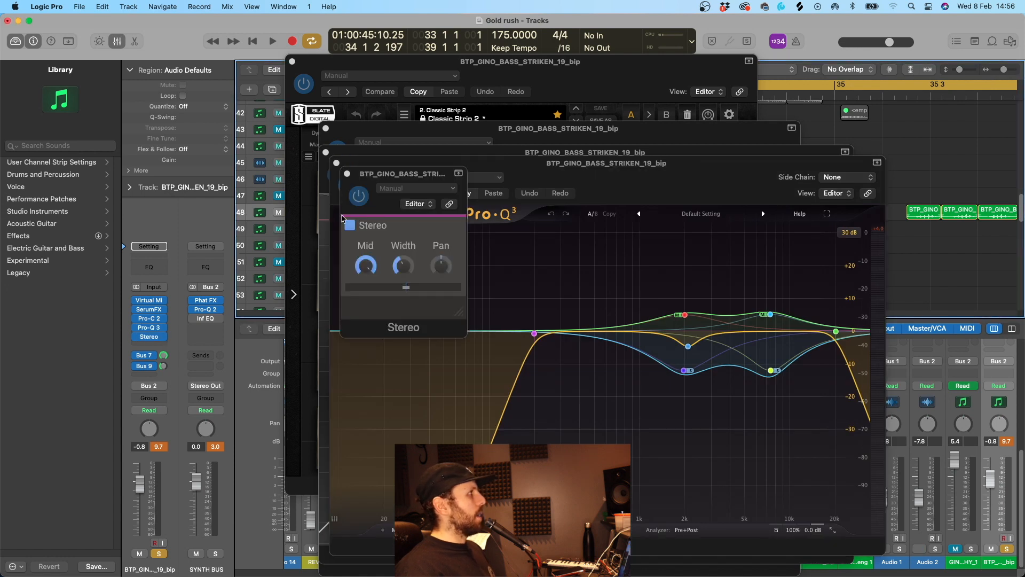
{"action": "left_click", "coordinate": [347, 174]}
{"action": "left_click", "coordinate": [336, 162]}
{"action": "left_click", "coordinate": [326, 152]}
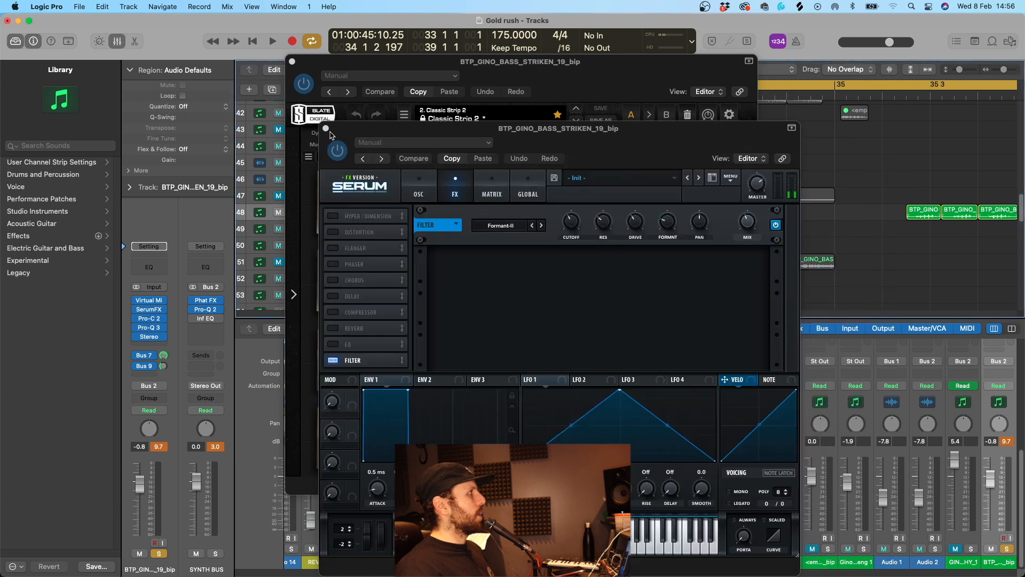
{"action": "left_click", "coordinate": [326, 128]}
{"action": "left_click", "coordinate": [292, 62]}
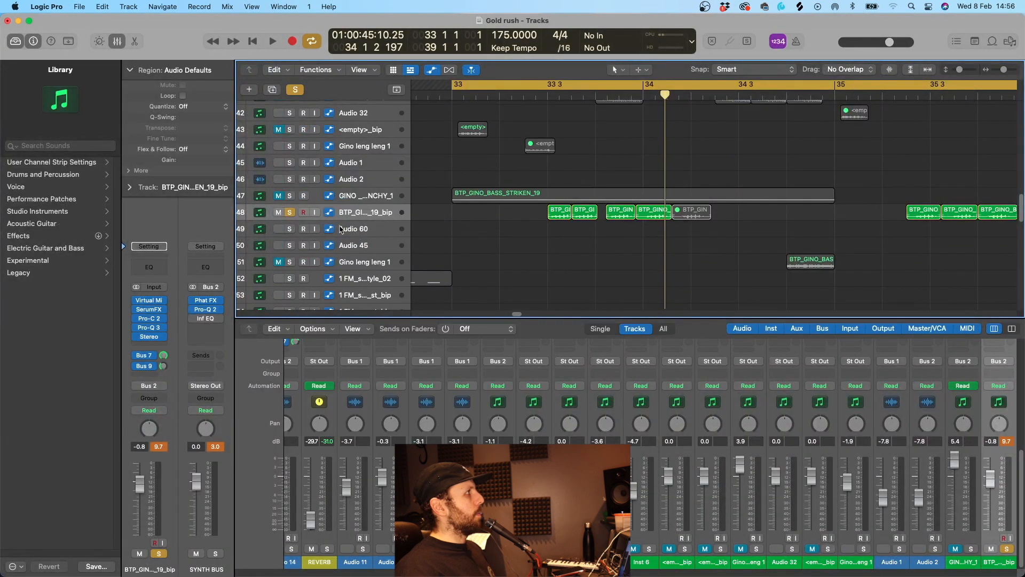
- Clear track 48's solo and look over the tracks below it, down to the 808 gemini track
{"action": "left_click", "coordinate": [288, 212]}
{"action": "scroll", "coordinate": [628, 231], "scroll_direction": "right", "scroll_amount": 3}
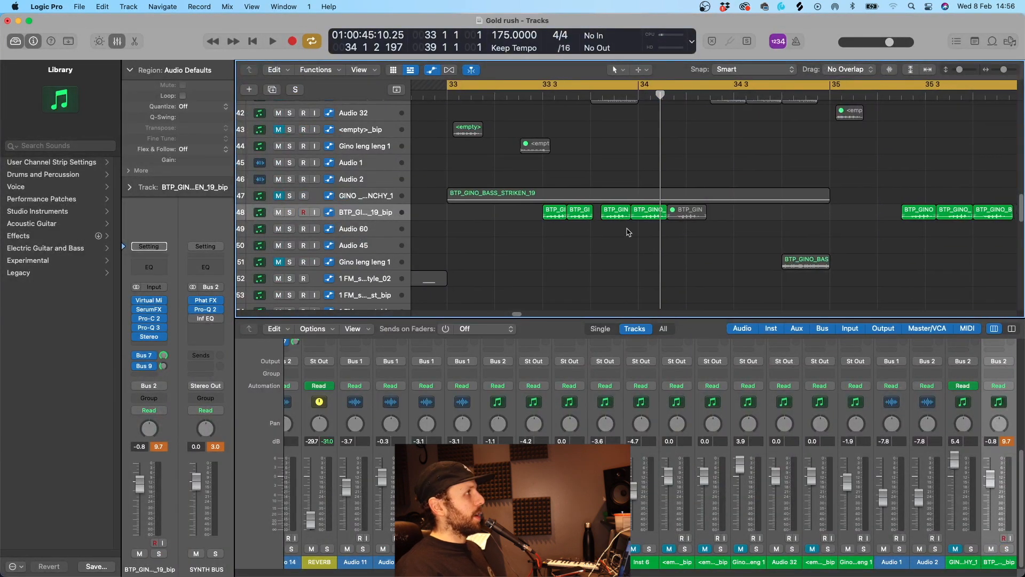
{"action": "key", "text": "super+Left"}
{"action": "key", "text": "super+Left"}
{"action": "scroll", "coordinate": [598, 229], "scroll_direction": "down", "scroll_amount": 5}
{"action": "scroll", "coordinate": [578, 211], "scroll_direction": "up", "scroll_amount": 2}
{"action": "scroll", "coordinate": [558, 202], "scroll_direction": "down", "scroll_amount": 2}
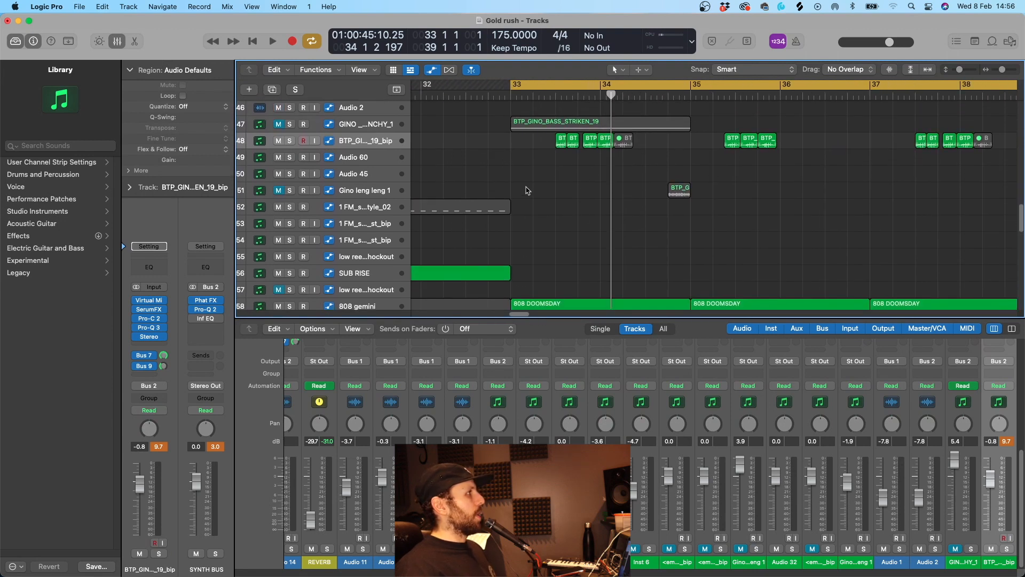
- Select track 58 (808 gemini), solo it and play the drop's sub bass from bar 33, then stop playback
{"action": "scroll", "coordinate": [576, 187], "scroll_direction": "up", "scroll_amount": 3}
{"action": "scroll", "coordinate": [610, 196], "scroll_direction": "right", "scroll_amount": 3}
{"action": "scroll", "coordinate": [610, 197], "scroll_direction": "down", "scroll_amount": 5}
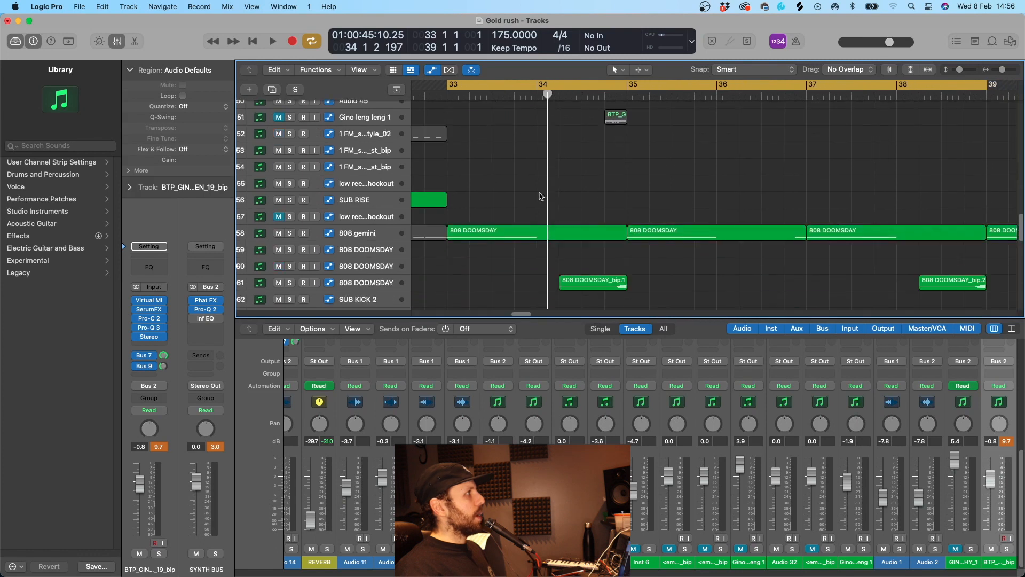
{"action": "left_click", "coordinate": [366, 235]}
{"action": "scroll", "coordinate": [366, 237], "scroll_direction": "left", "scroll_amount": 1}
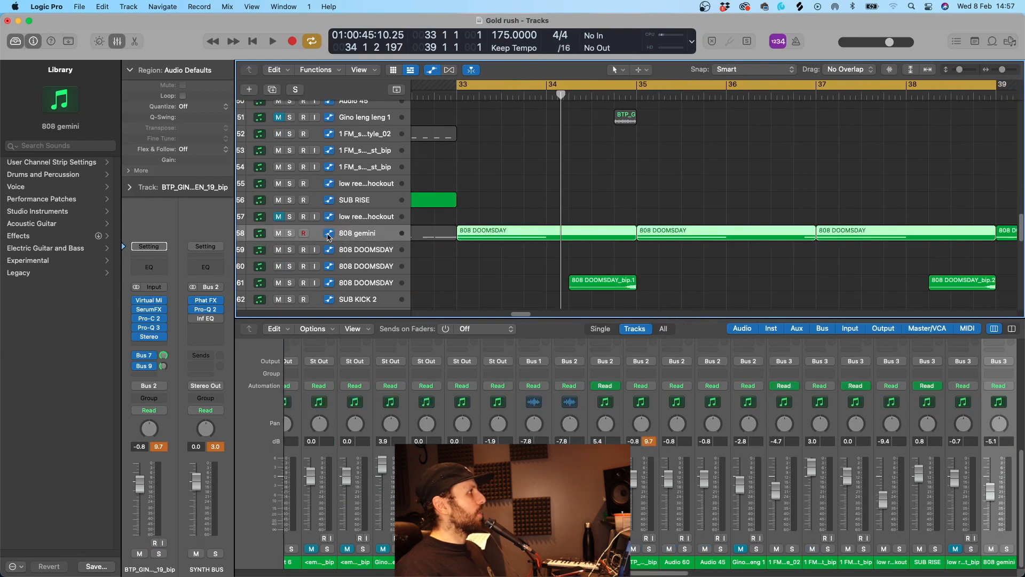
{"action": "left_click", "coordinate": [289, 233]}
{"action": "key", "text": "space"}
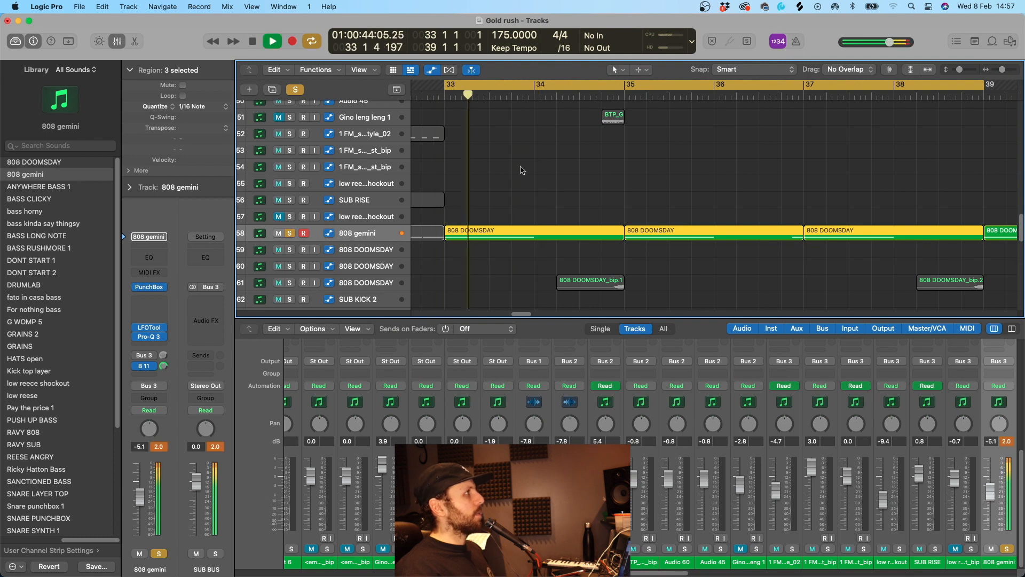
{"action": "key", "text": "space"}
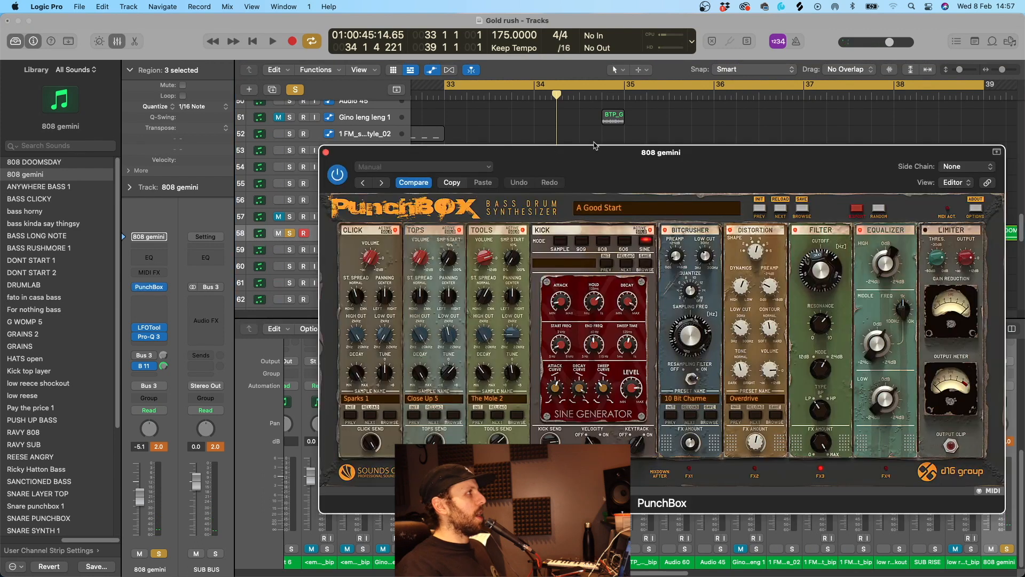
- Move the PunchBox window clear of the arrangement and audition 808 gemini with its Bus 11 send bypassed and enabled
{"action": "left_click_drag", "start_coordinate": [643, 151], "coordinate": [516, 382]}
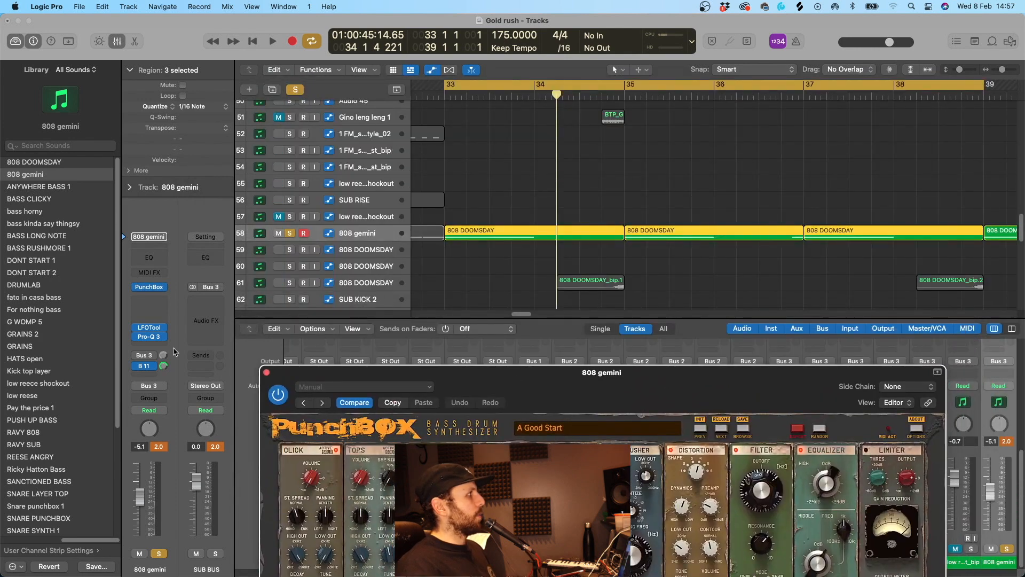
{"action": "left_click", "coordinate": [137, 368]}
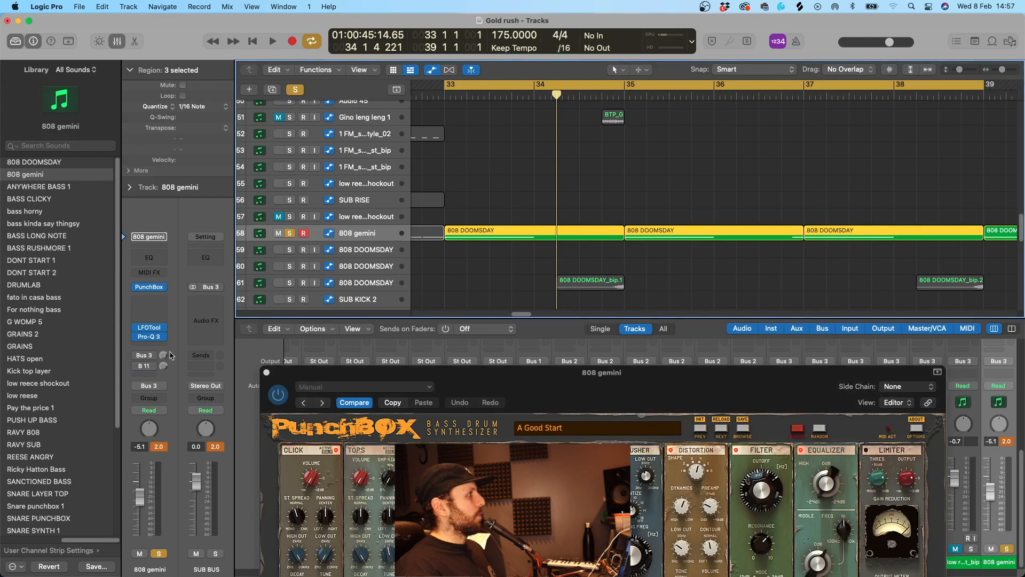
{"action": "key", "text": "space"}
{"action": "key", "text": "space"}
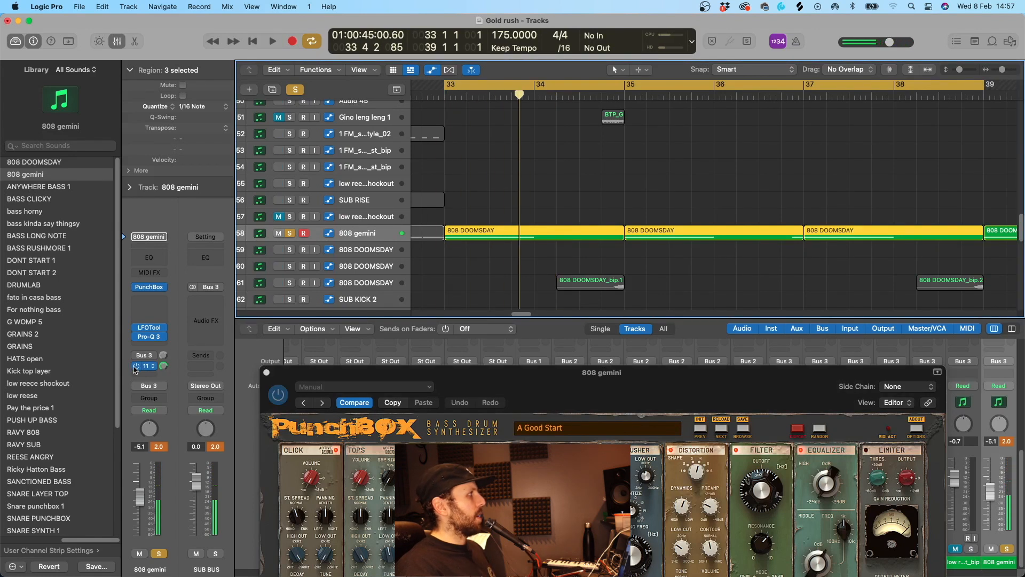
{"action": "key", "text": "space"}
{"action": "key", "text": "space"}
{"action": "left_click_drag", "start_coordinate": [501, 398], "coordinate": [524, 372]}
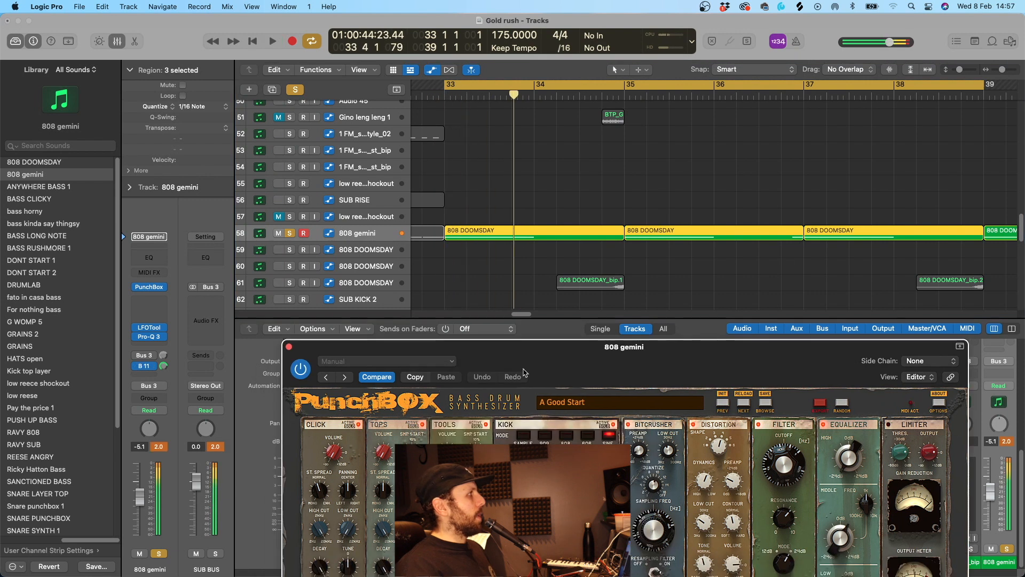
- Show the Bus 11 aux beside 808 gemini and inspect its Decapitator, Phat FX, Stereo and 6X-500 CM plug-ins
{"action": "left_click", "coordinate": [144, 368]}
{"action": "left_click", "coordinate": [178, 286]}
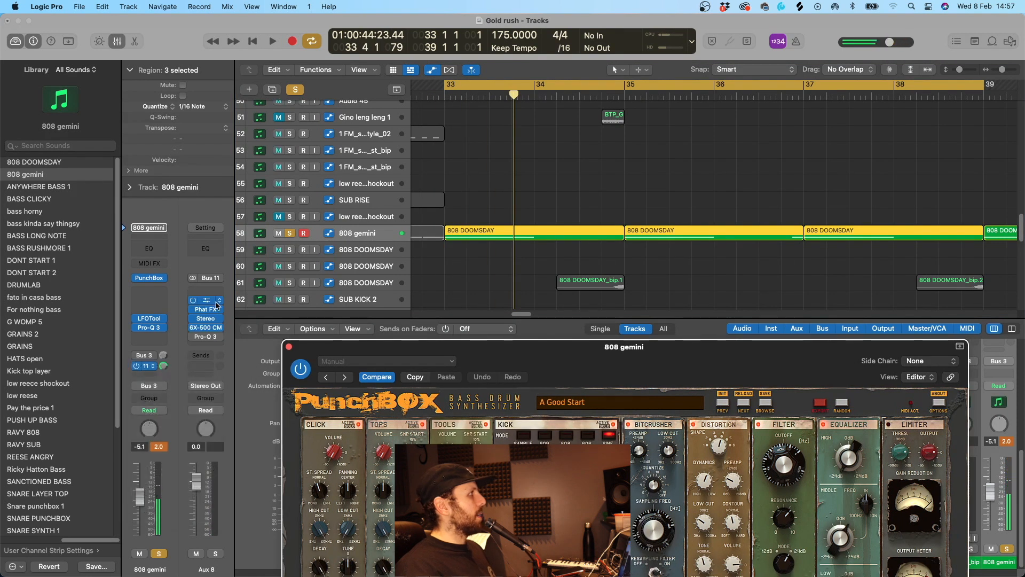
{"action": "left_click", "coordinate": [206, 312]}
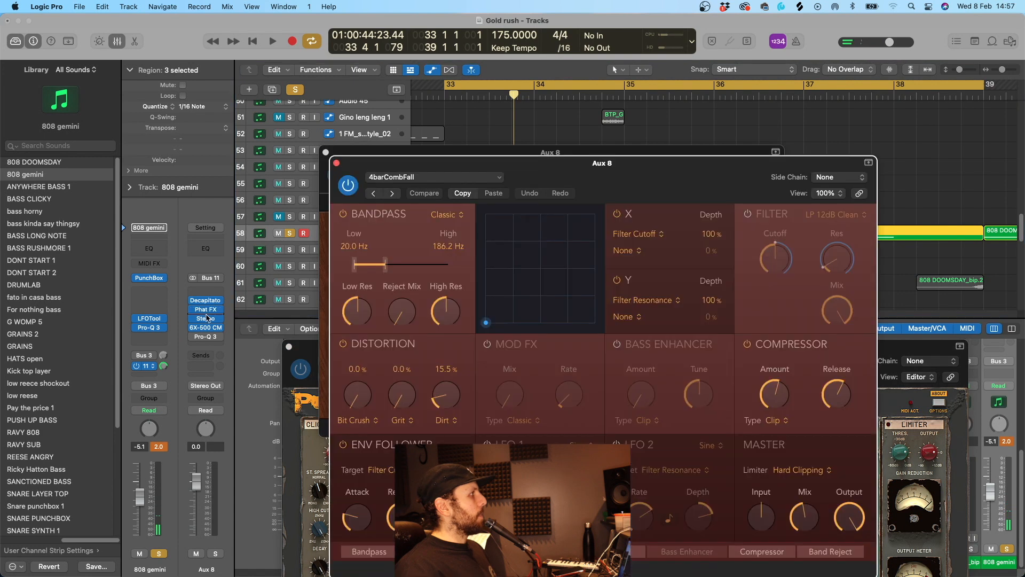
{"action": "left_click", "coordinate": [207, 319]}
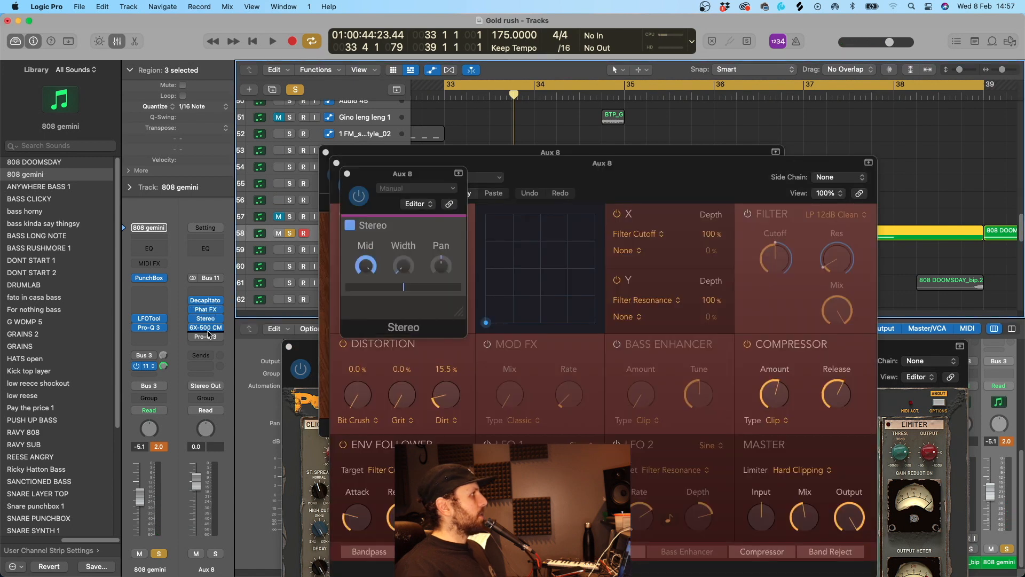
{"action": "left_click", "coordinate": [405, 271]}
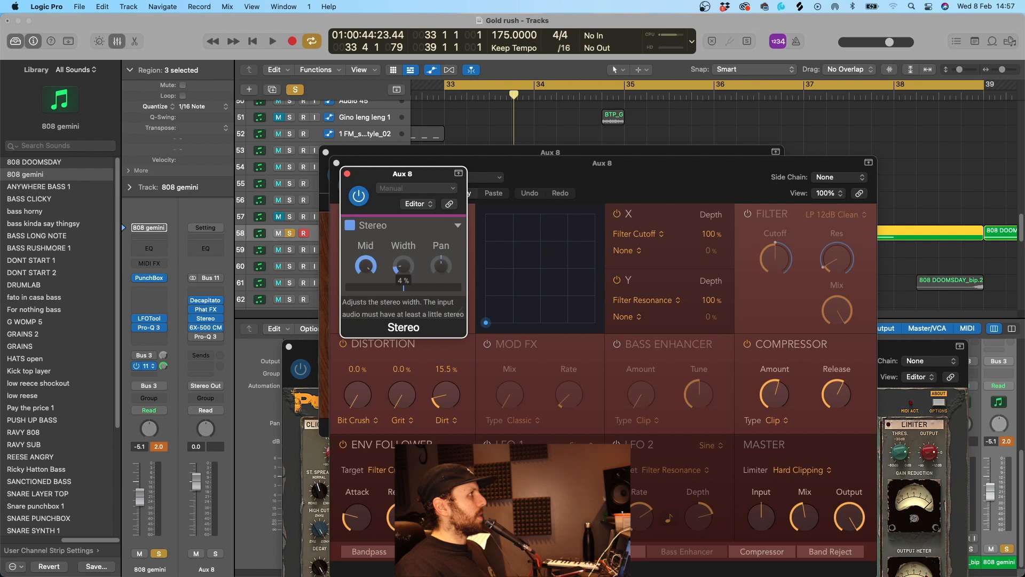
{"action": "left_click", "coordinate": [206, 330]}
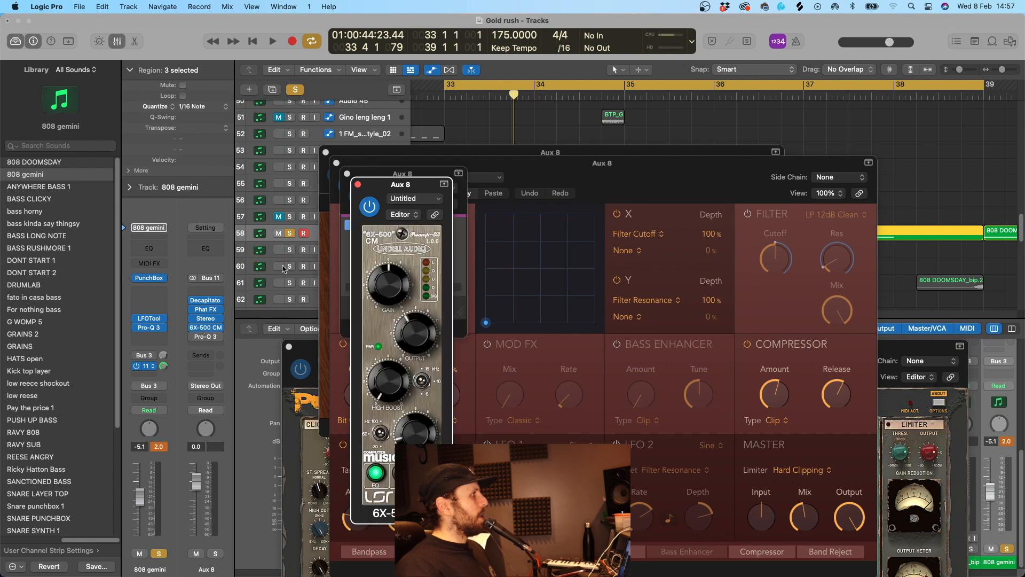
- Close the Aux 8 plug-in windows and PunchBox, then clear 808 gemini's solo
{"action": "left_click", "coordinate": [358, 185]}
{"action": "left_click", "coordinate": [347, 174]}
{"action": "left_click", "coordinate": [336, 163]}
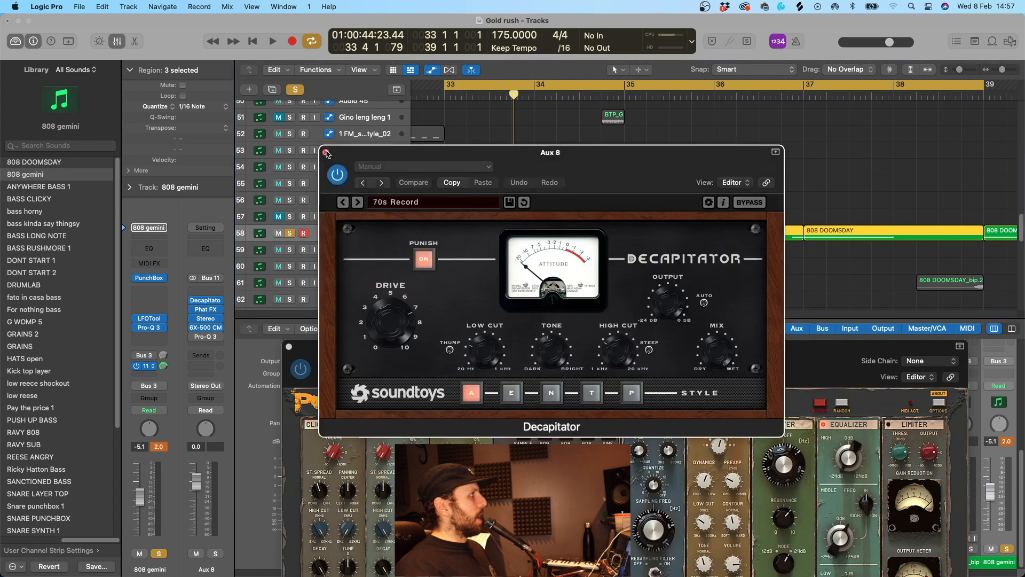
{"action": "left_click", "coordinate": [325, 152]}
{"action": "left_click_drag", "start_coordinate": [496, 291], "coordinate": [497, 106]}
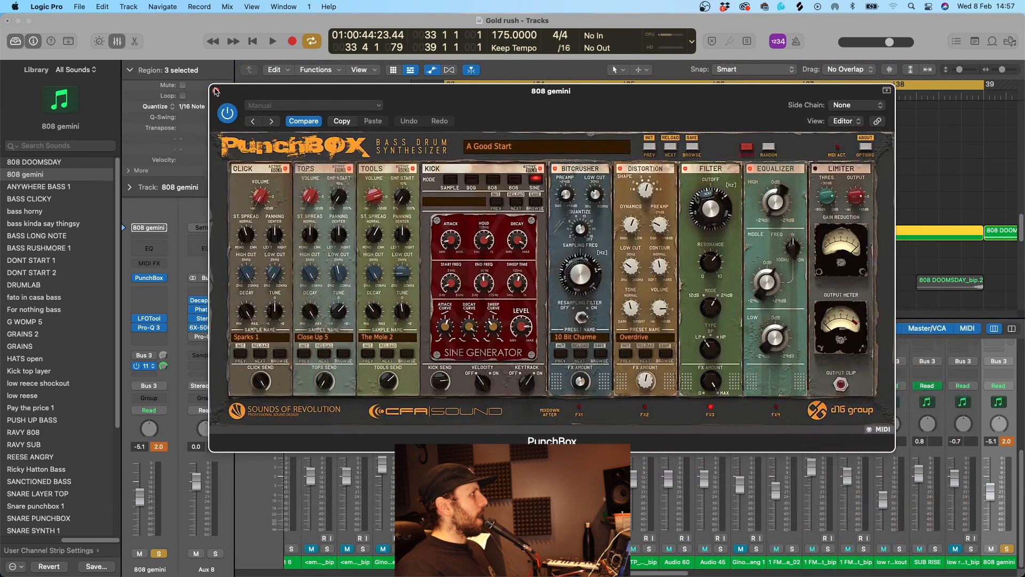
{"action": "left_click", "coordinate": [216, 91]}
{"action": "left_click", "coordinate": [290, 233]}
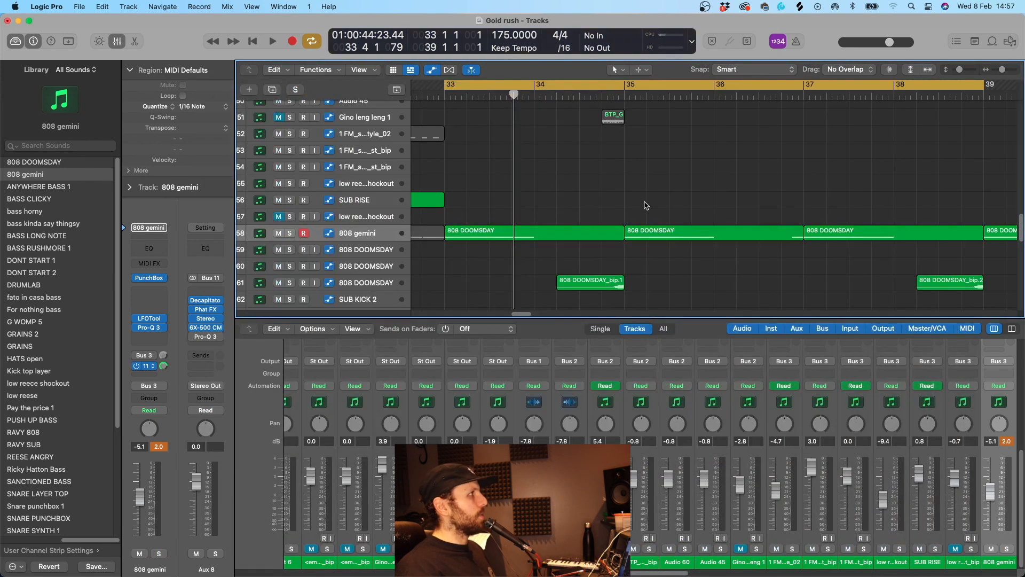
- Audition the 808 DOOMSDAY bounce on track 61 in solo from bar 34, then clear its solo and play it with the mix
{"action": "scroll", "coordinate": [653, 245], "scroll_direction": "down", "scroll_amount": 3}
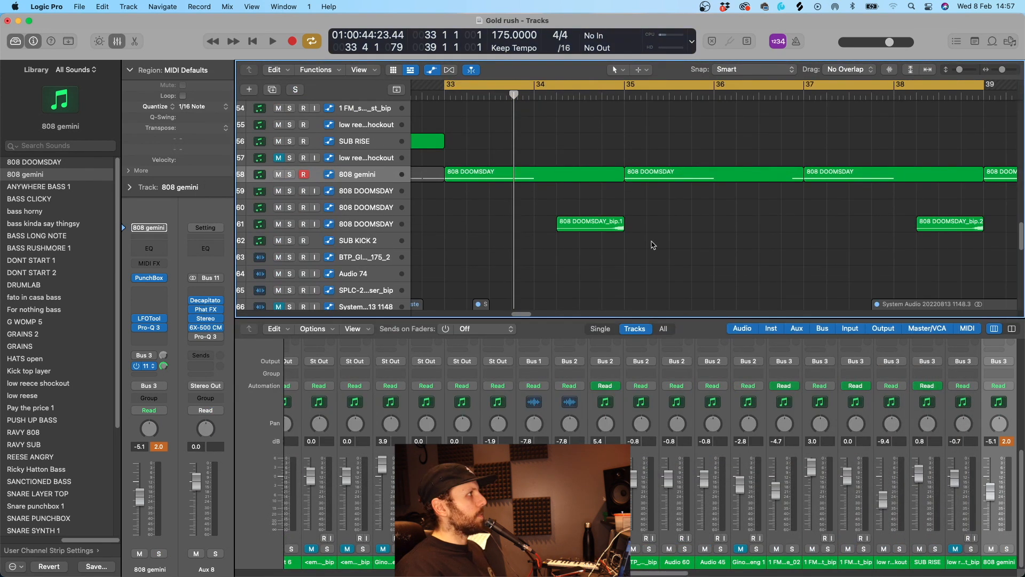
{"action": "left_click", "coordinate": [345, 227]}
{"action": "left_click", "coordinate": [290, 224]}
{"action": "left_click", "coordinate": [591, 94]}
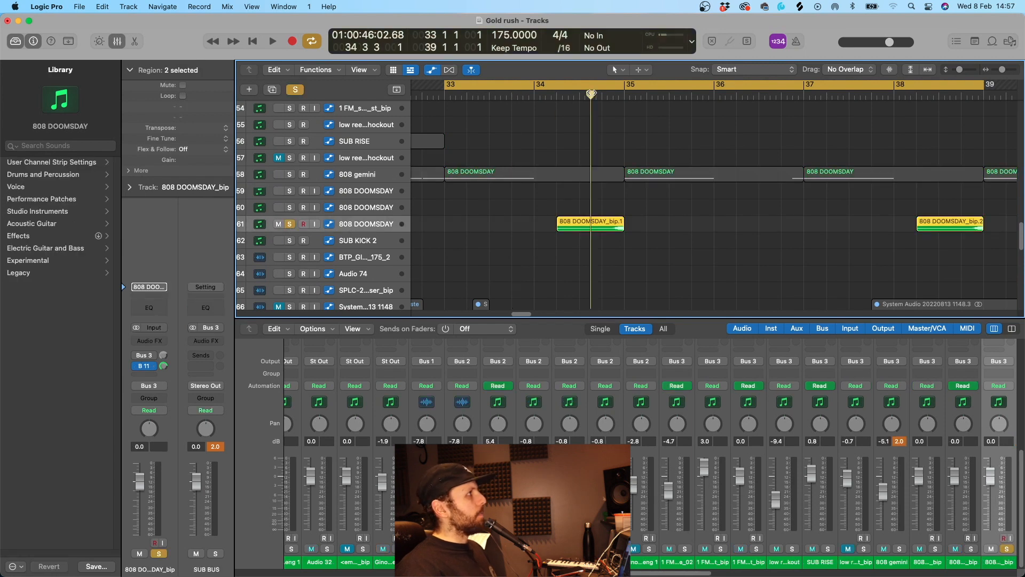
{"action": "key", "text": "space"}
{"action": "left_click", "coordinate": [290, 224]}
{"action": "left_click", "coordinate": [513, 234]}
{"action": "key", "text": "space"}
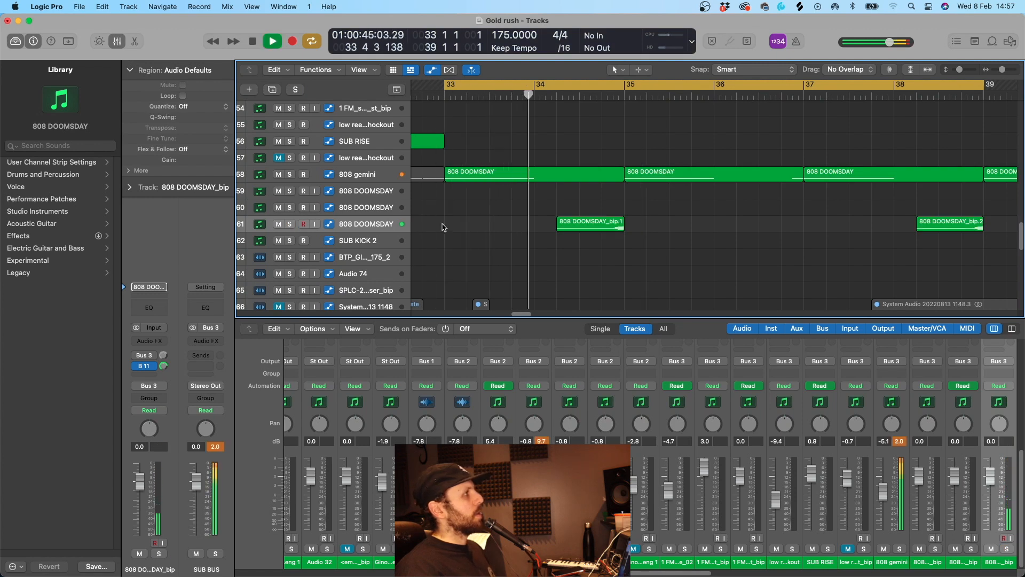
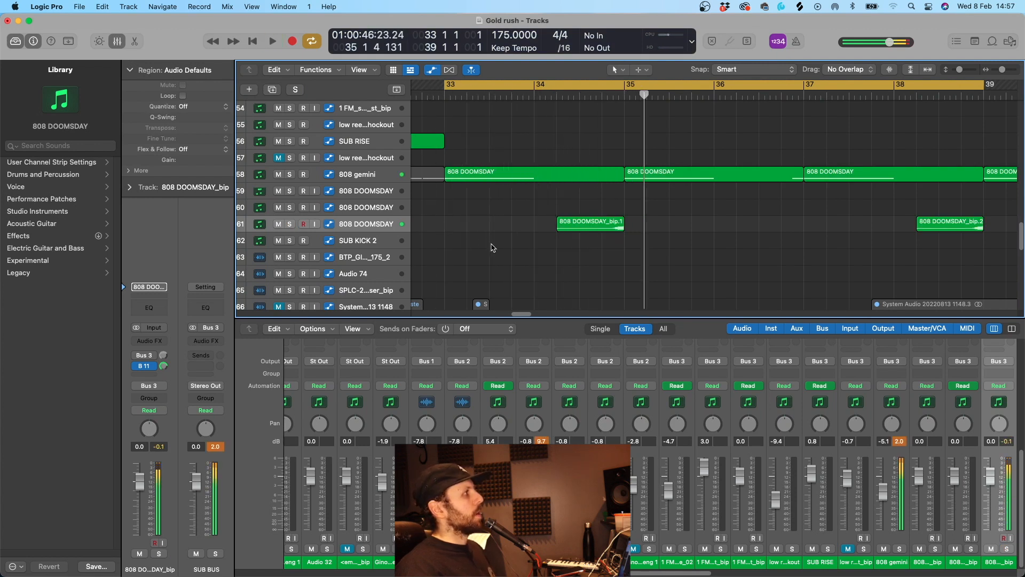
- Look over the tracks below 808 DOOMSDAY and the bass regions from bar 35 onward
{"action": "scroll", "coordinate": [351, 231], "scroll_direction": "down", "scroll_amount": 3}
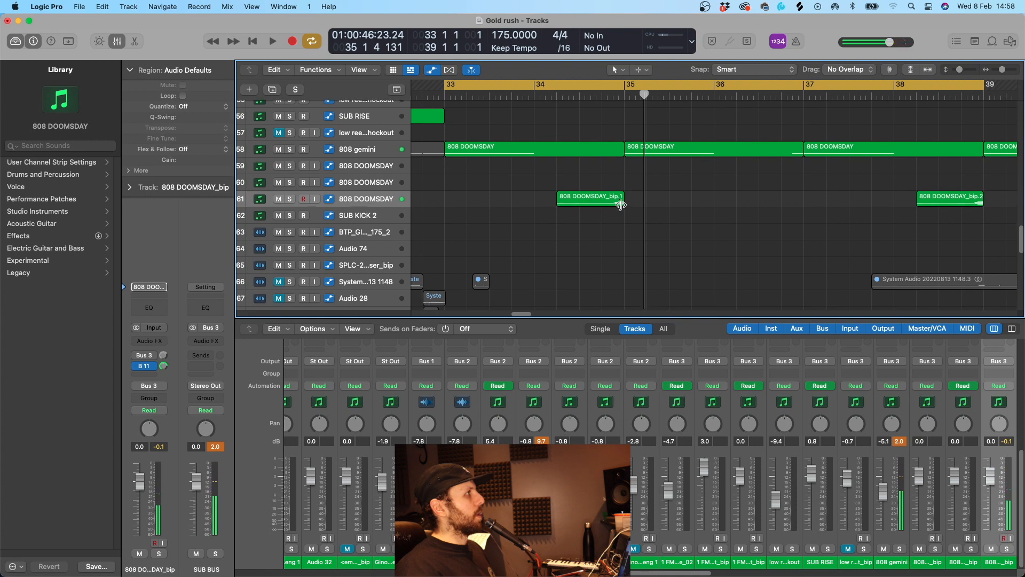
{"action": "scroll", "coordinate": [625, 192], "scroll_direction": "down", "scroll_amount": 5}
{"action": "scroll", "coordinate": [553, 190], "scroll_direction": "down", "scroll_amount": 5}
{"action": "scroll", "coordinate": [553, 190], "scroll_direction": "up", "scroll_amount": 5}
{"action": "scroll", "coordinate": [555, 190], "scroll_direction": "right", "scroll_amount": 4}
{"action": "scroll", "coordinate": [555, 190], "scroll_direction": "up", "scroll_amount": 10}
{"action": "scroll", "coordinate": [614, 170], "scroll_direction": "down", "scroll_amount": 3}
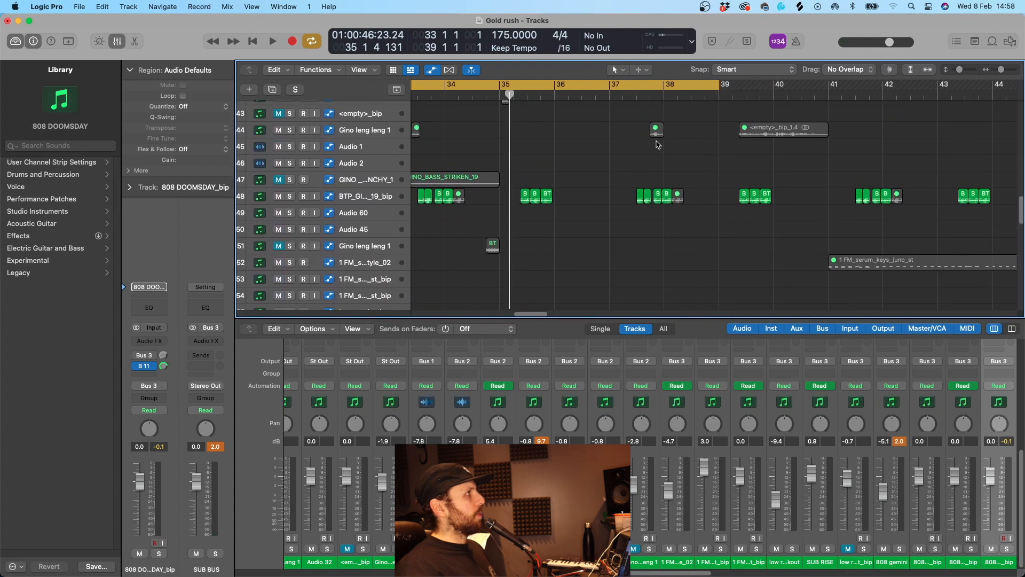
- Replace the short cycle with one running from bar 33 to about bar 52 across the drop
{"action": "key", "text": "c"}
{"action": "scroll", "coordinate": [688, 150], "scroll_direction": "right", "scroll_amount": 2}
{"action": "scroll", "coordinate": [705, 152], "scroll_direction": "up", "scroll_amount": 6}
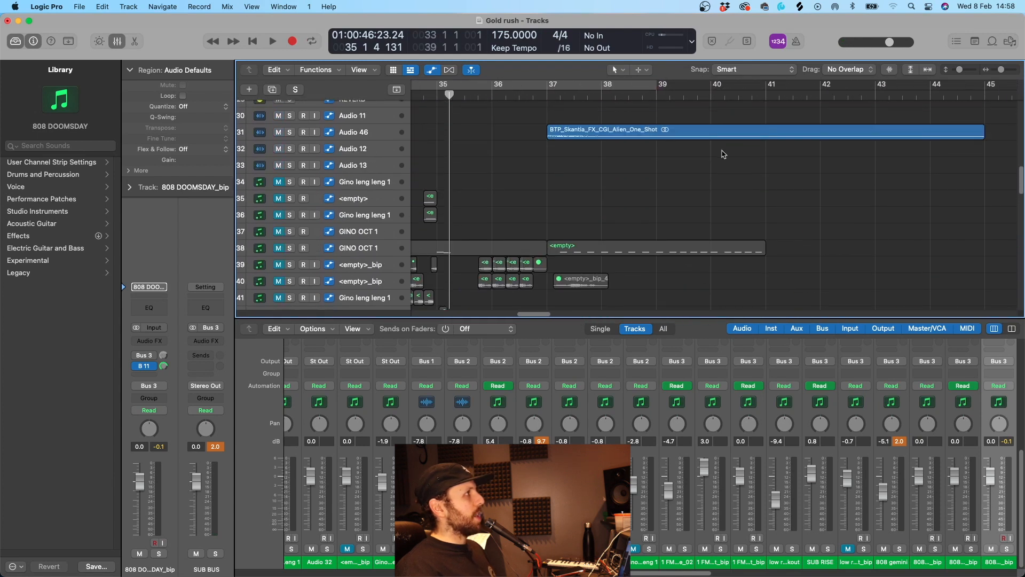
{"action": "scroll", "coordinate": [723, 155], "scroll_direction": "up", "scroll_amount": 8}
{"action": "scroll", "coordinate": [719, 154], "scroll_direction": "right", "scroll_amount": 1}
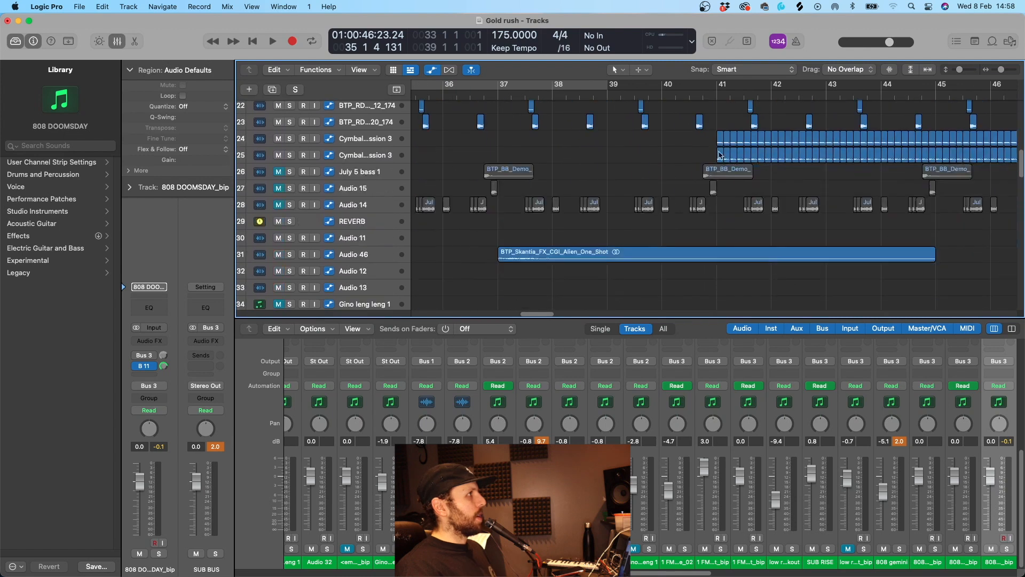
{"action": "scroll", "coordinate": [719, 154], "scroll_direction": "right", "scroll_amount": 1}
{"action": "scroll", "coordinate": [618, 207], "scroll_direction": "down", "scroll_amount": 6}
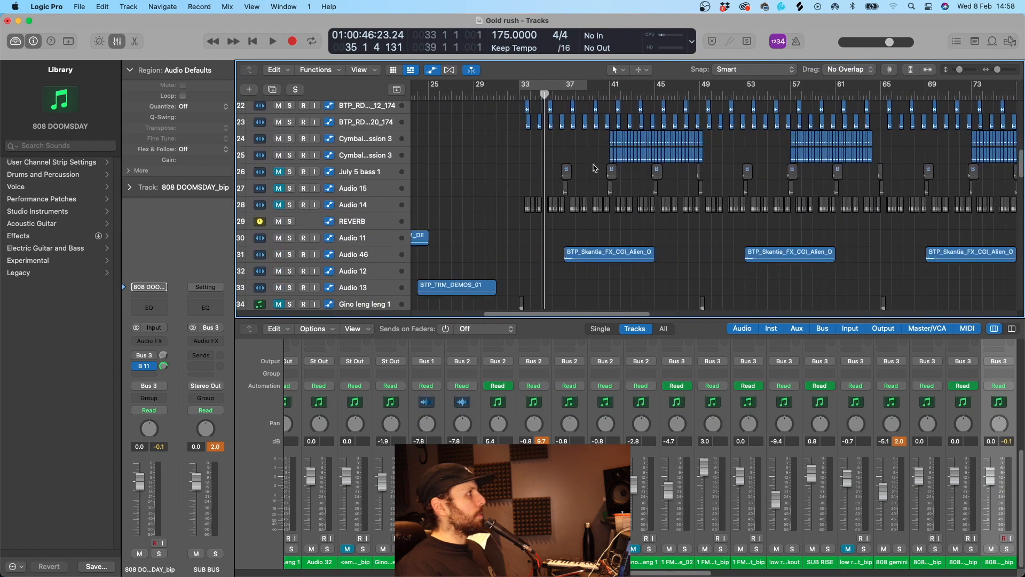
{"action": "scroll", "coordinate": [574, 121], "scroll_direction": "up", "scroll_amount": 2}
{"action": "left_click_drag", "start_coordinate": [587, 86], "coordinate": [739, 85]}
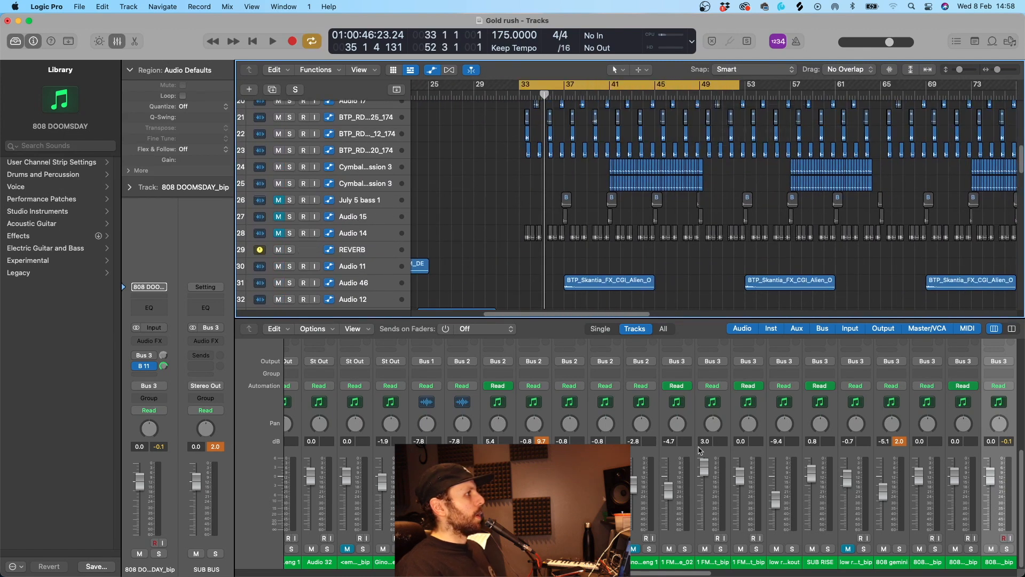
- Solo the DRUM BUS in the mixer and play the drop's drums around bar 41
{"action": "scroll", "coordinate": [796, 504], "scroll_direction": "right", "scroll_amount": 10}
{"action": "left_click", "coordinate": [613, 549]}
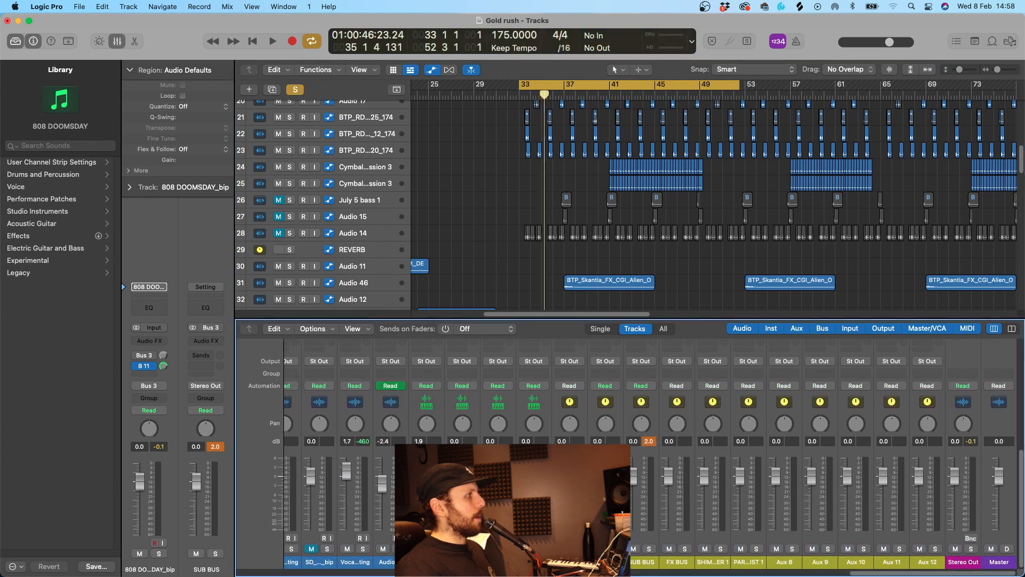
{"action": "key", "text": "space"}
{"action": "left_click", "coordinate": [535, 219]}
{"action": "scroll", "coordinate": [535, 193], "scroll_direction": "right", "scroll_amount": 4}
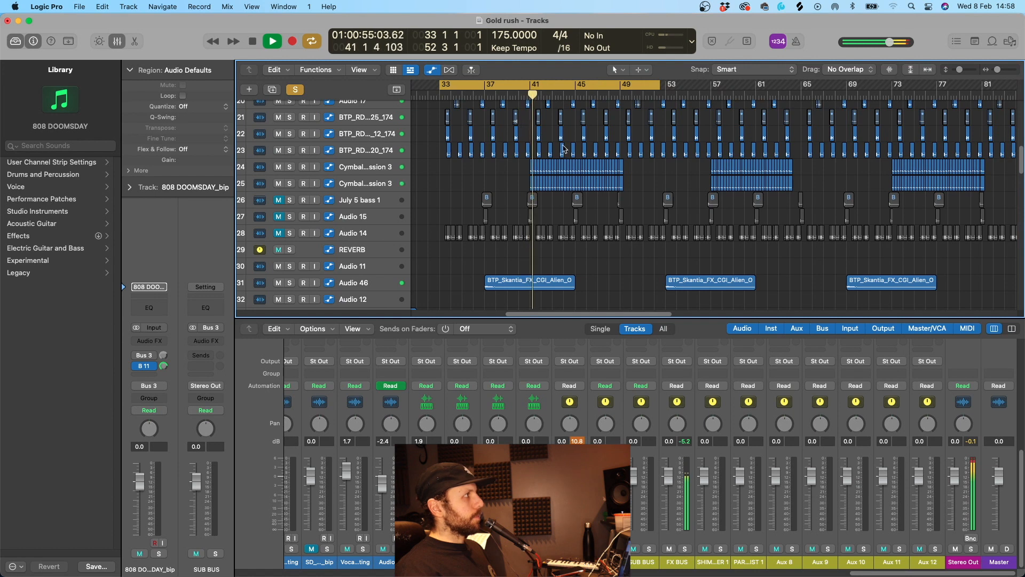
- Turn off cycling, clear the existing solos and audition the Cymbal compression 3 hits on track 24 alone
{"action": "left_click", "coordinate": [362, 174]}
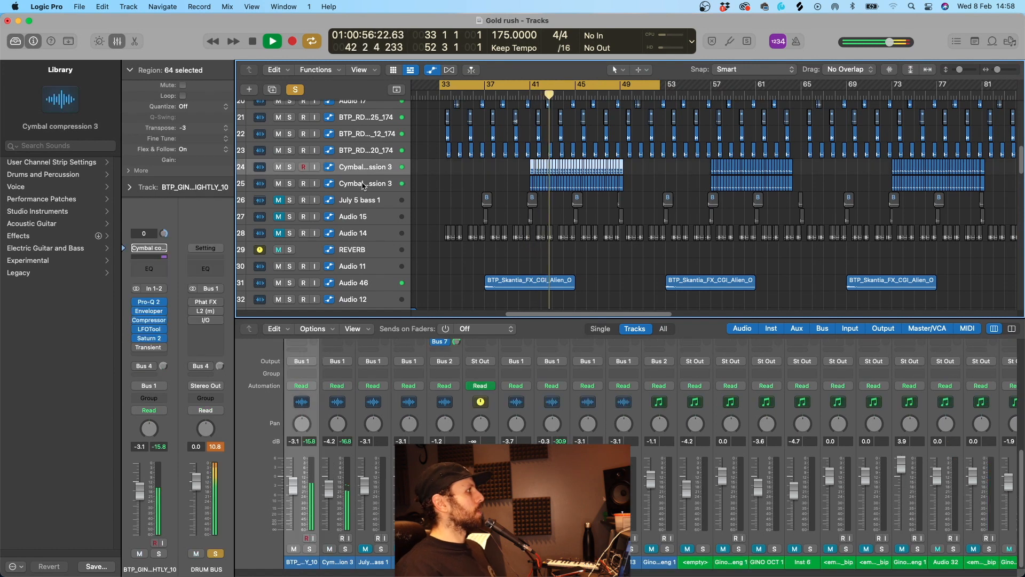
{"action": "key", "text": "super+Right"}
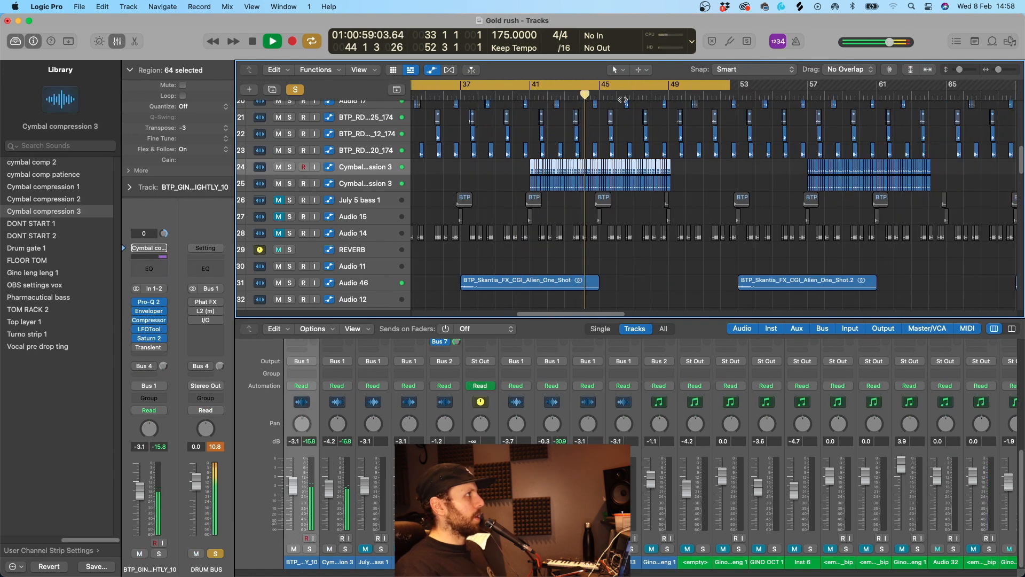
{"action": "key", "text": "c"}
{"action": "left_click", "coordinate": [289, 167]}
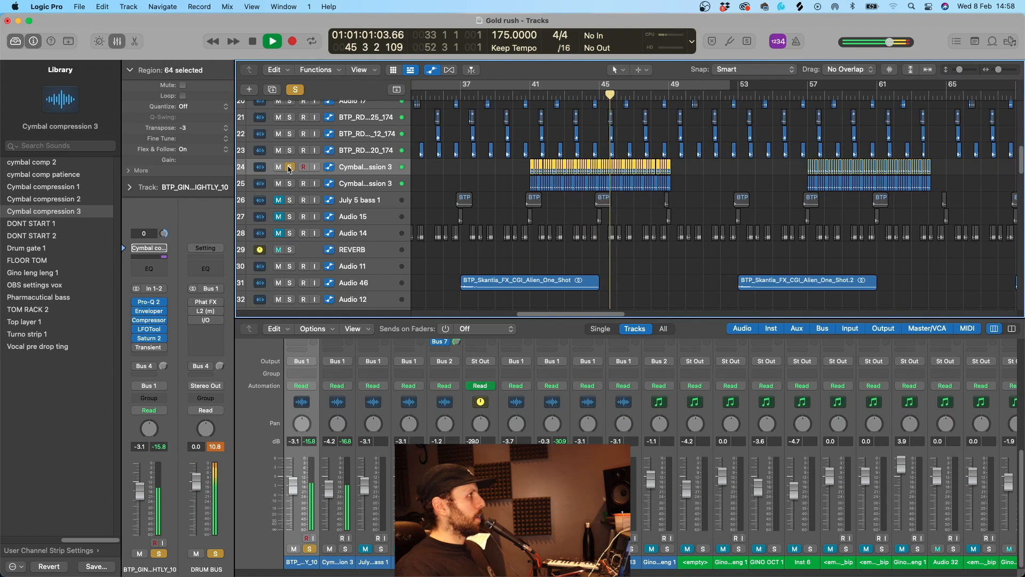
{"action": "left_click", "coordinate": [300, 94]}
{"action": "left_click", "coordinate": [289, 167]}
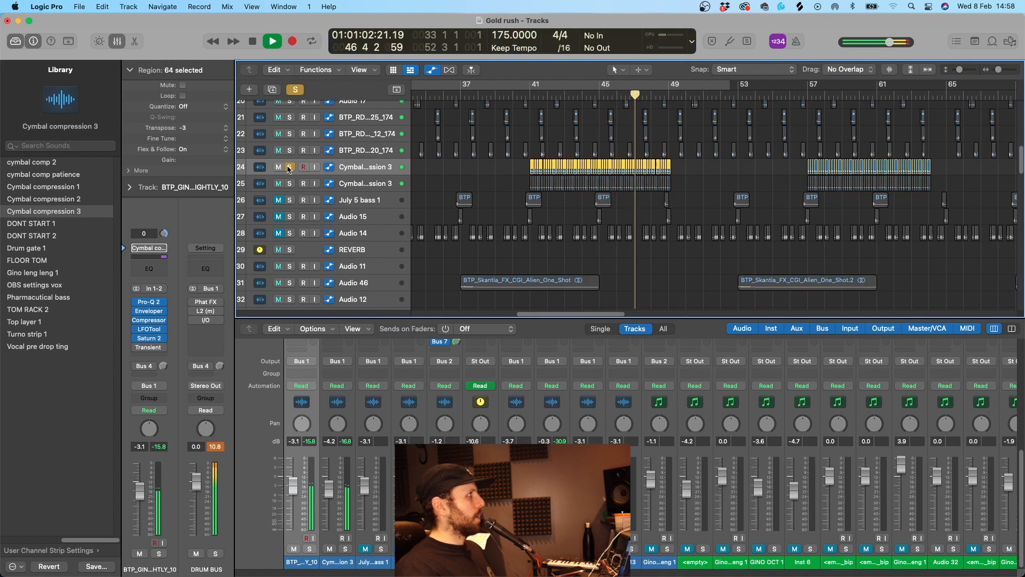
- Solo the second Cymbal compression 3 layer on track 25 alongside track 24, then clear both solos during playback
{"action": "left_click", "coordinate": [289, 183]}
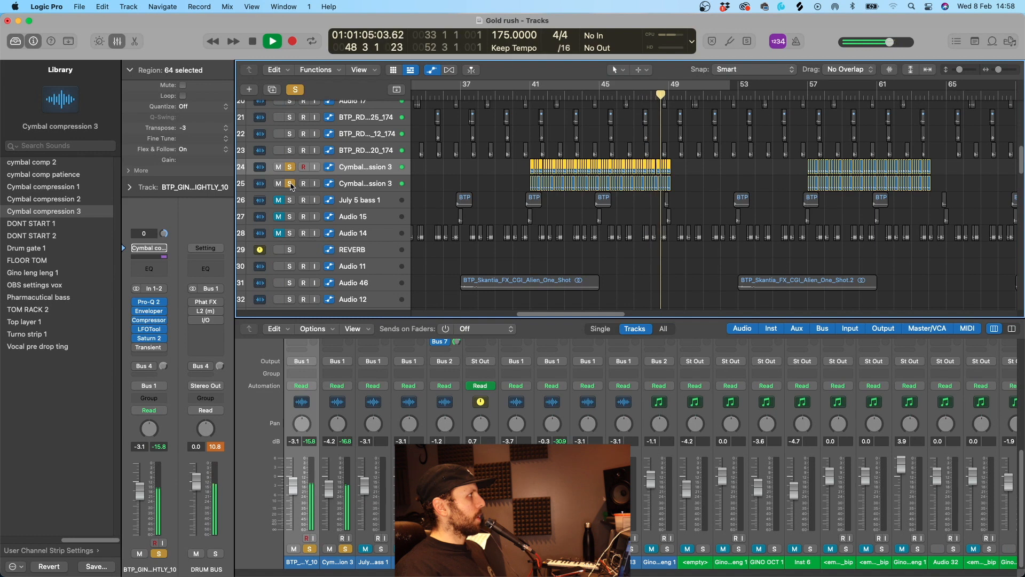
{"action": "left_click", "coordinate": [349, 185]}
{"action": "left_click", "coordinate": [290, 185]}
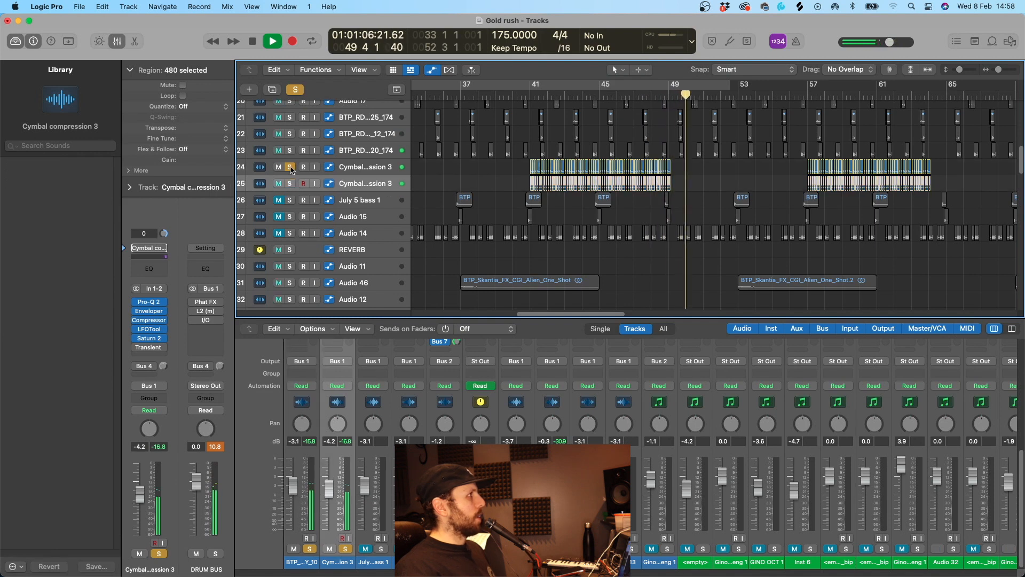
{"action": "left_click", "coordinate": [290, 168]}
{"action": "scroll", "coordinate": [687, 199], "scroll_direction": "down", "scroll_amount": 15}
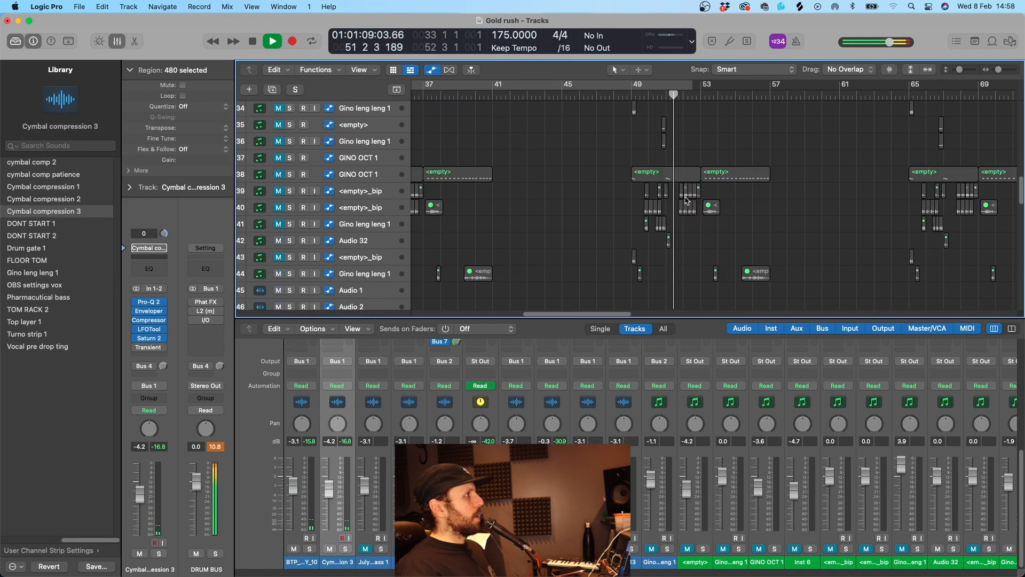
- Set a cycle from bar 49 to 57, audition Audio 60 on track 49 in solo, and clear the solo
{"action": "left_click_drag", "start_coordinate": [643, 92], "coordinate": [770, 91]}
{"action": "left_click", "coordinate": [376, 252]}
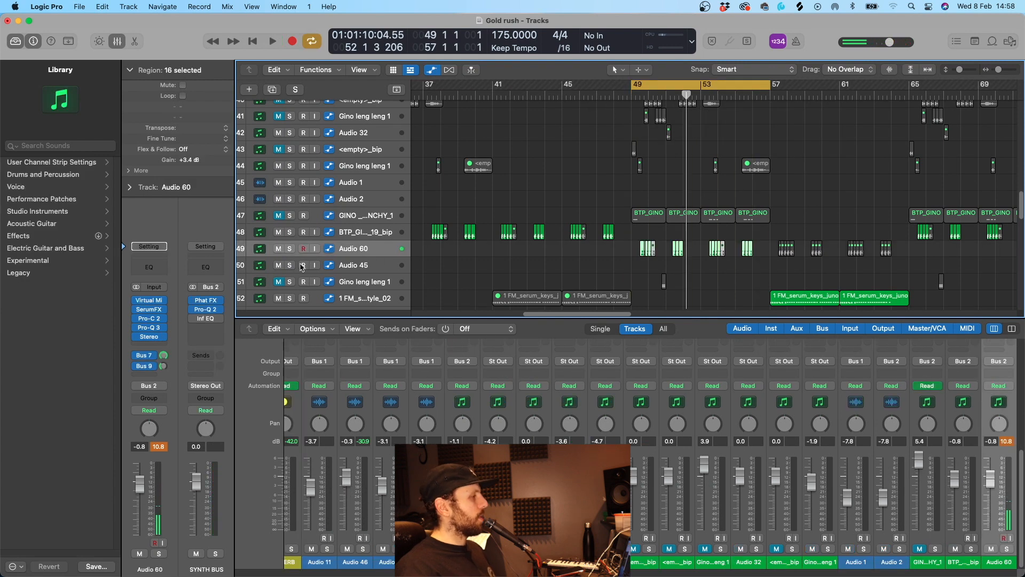
{"action": "left_click", "coordinate": [289, 249]}
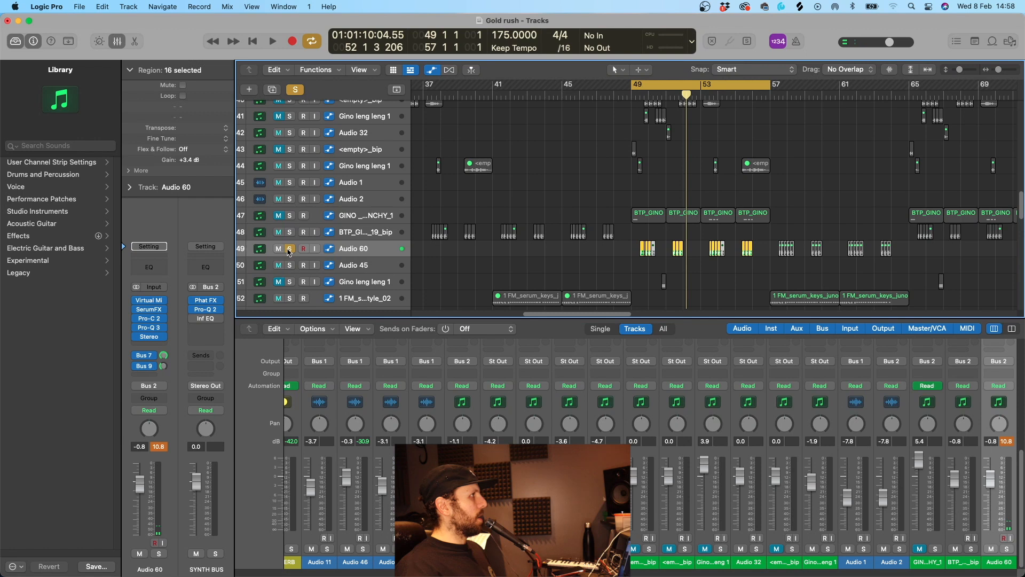
{"action": "key", "text": "space"}
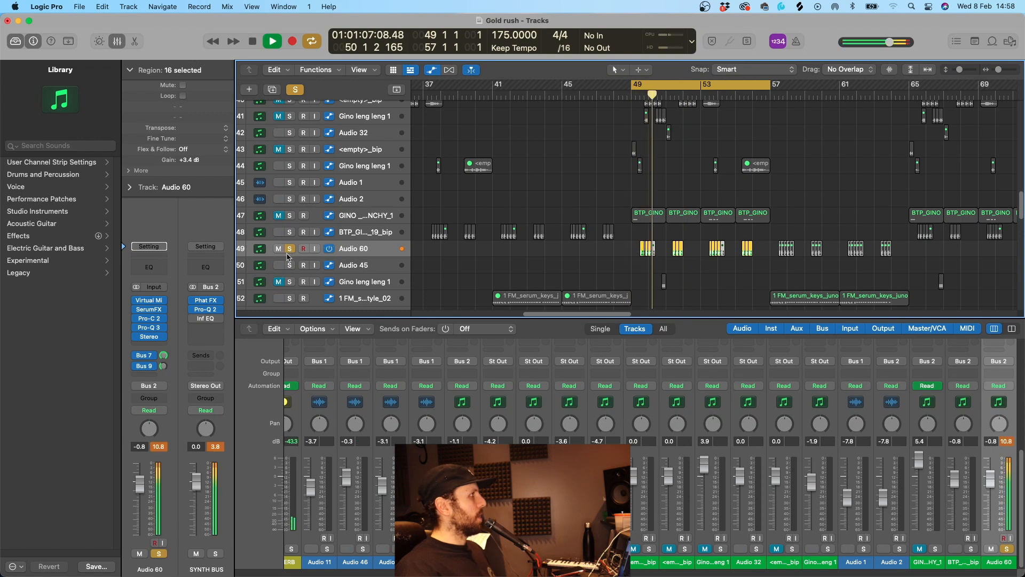
{"action": "left_click", "coordinate": [290, 248]}
- Follow Audio 60's Bus 7 send to the REVERB track and expand its volume automation lane
{"action": "left_click", "coordinate": [146, 356]}
{"action": "left_click", "coordinate": [540, 274]}
{"action": "scroll", "coordinate": [534, 271], "scroll_direction": "down", "scroll_amount": 12}
{"action": "scroll", "coordinate": [479, 242], "scroll_direction": "up", "scroll_amount": 15}
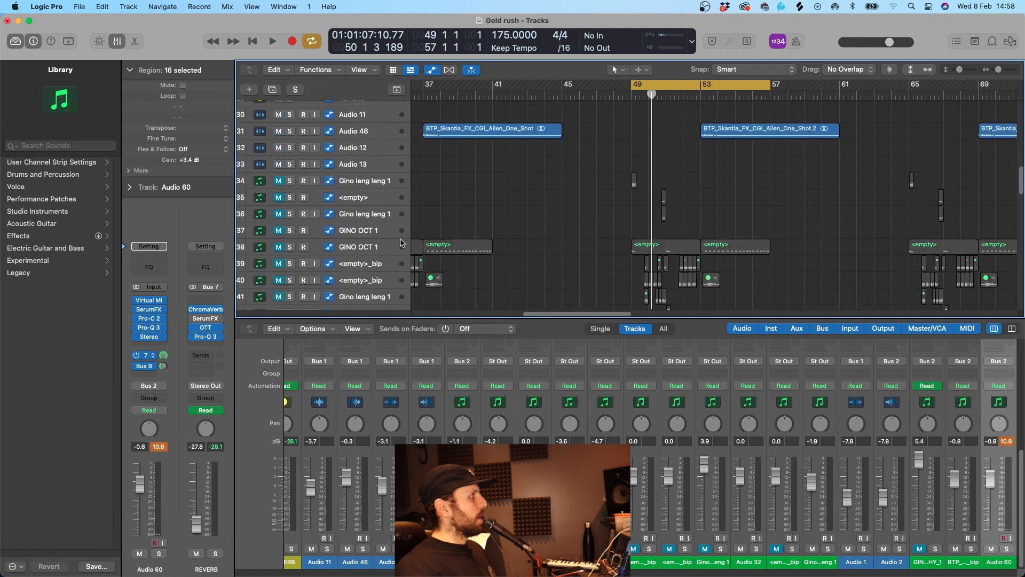
{"action": "scroll", "coordinate": [401, 243], "scroll_direction": "up", "scroll_amount": 4}
{"action": "left_click", "coordinate": [373, 229]}
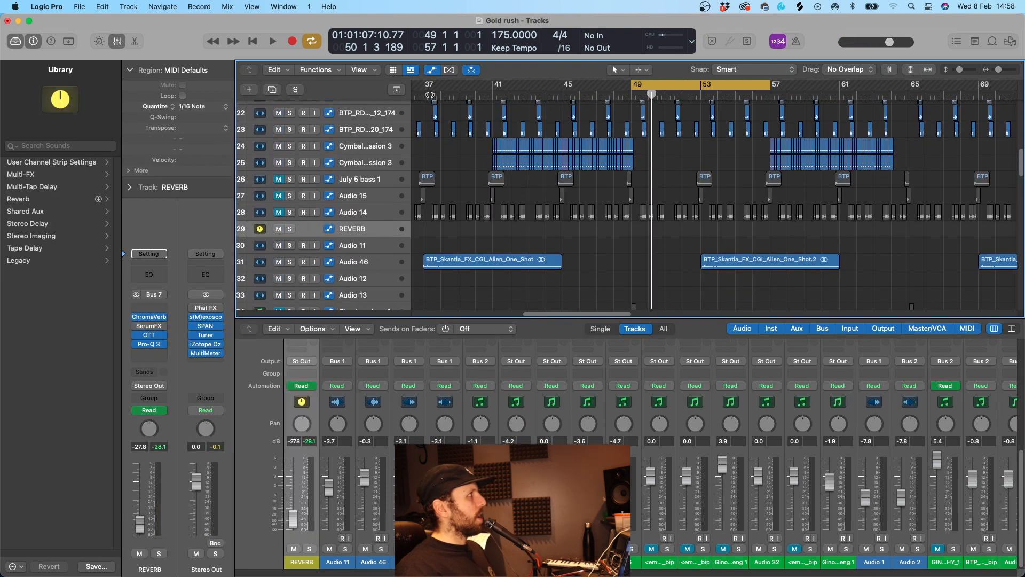
{"action": "left_click", "coordinate": [434, 76]}
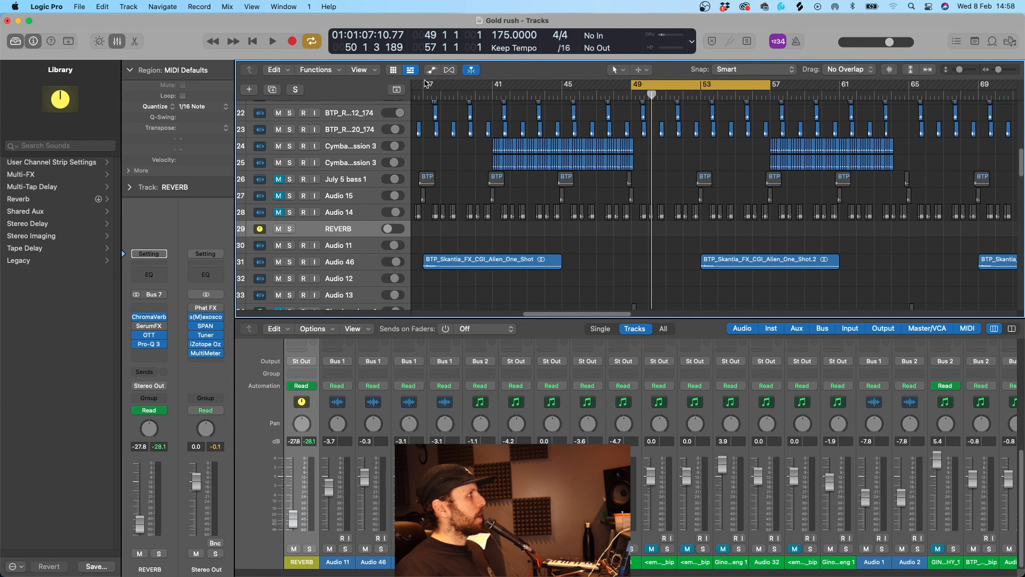
{"action": "left_click", "coordinate": [430, 72]}
{"action": "scroll", "coordinate": [610, 222], "scroll_direction": "left", "scroll_amount": 2}
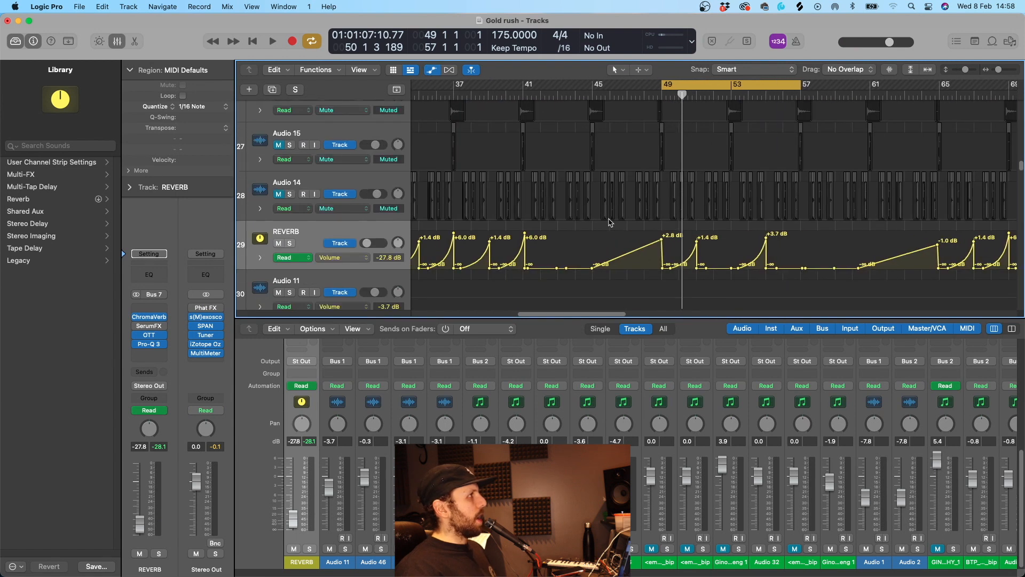
- Play the REVERB swells from bar 49, audition them in solo against the automation curve, and clear the solo
{"action": "key", "text": "space"}
{"action": "scroll", "coordinate": [671, 268], "scroll_direction": "up", "scroll_amount": 3}
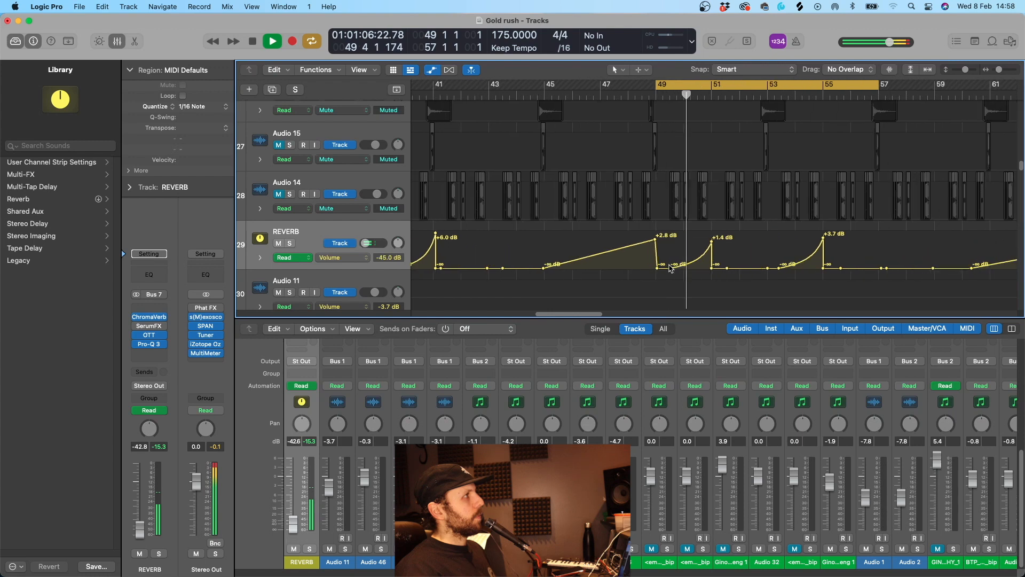
{"action": "scroll", "coordinate": [669, 262], "scroll_direction": "right", "scroll_amount": 4}
{"action": "key", "text": "space"}
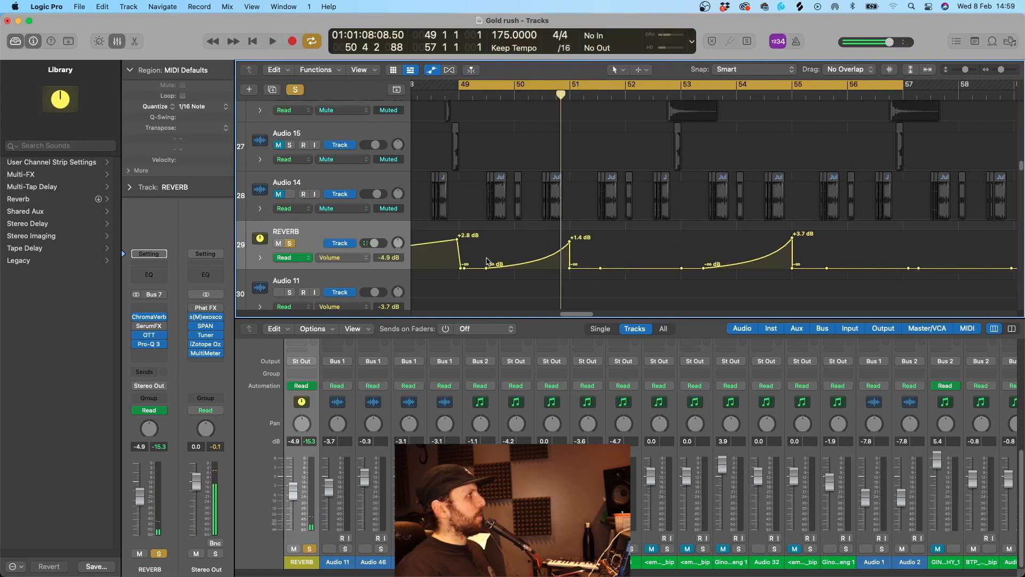
{"action": "key", "text": "space"}
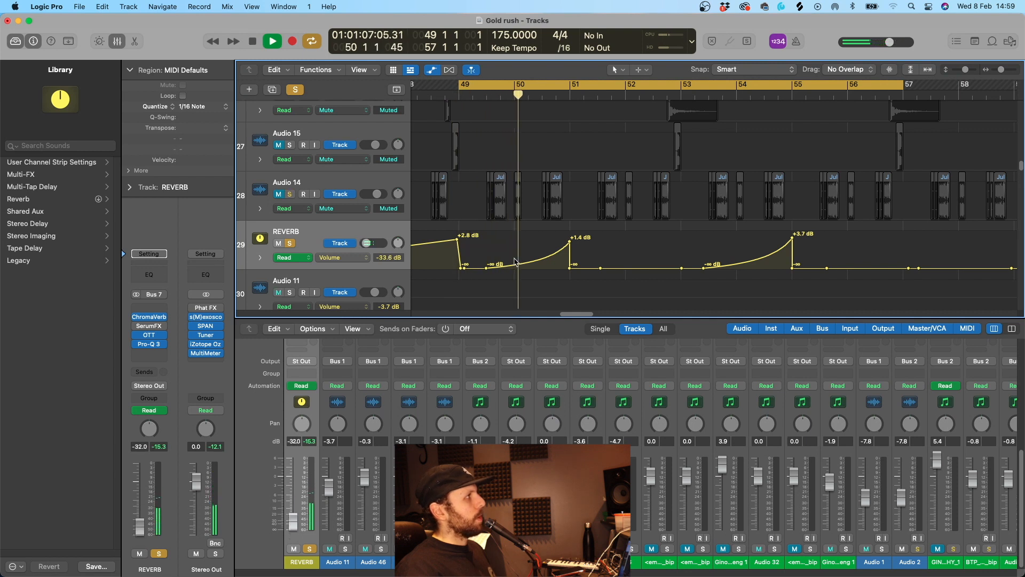
{"action": "key", "text": "space"}
{"action": "scroll", "coordinate": [694, 259], "scroll_direction": "left", "scroll_amount": 3}
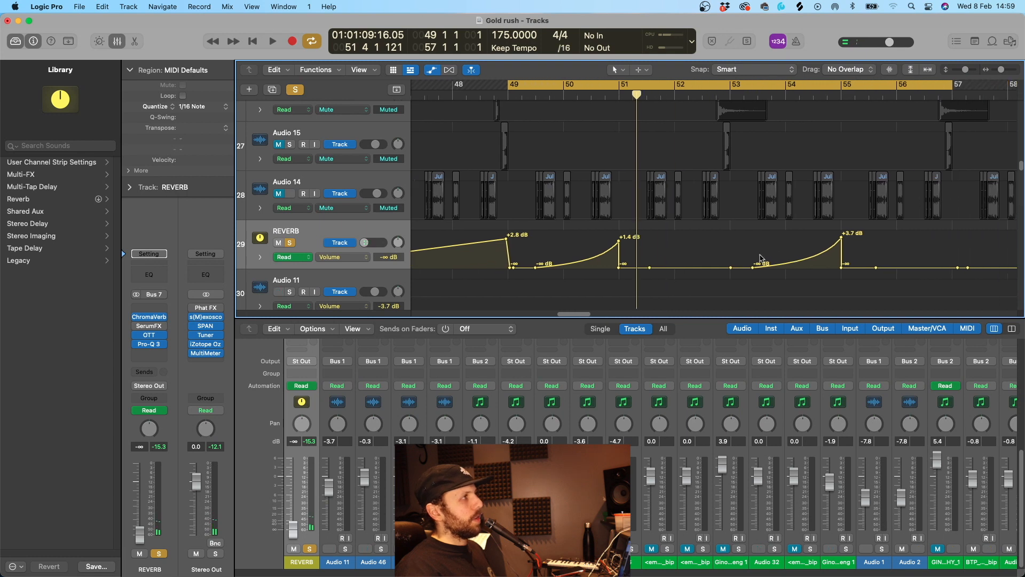
{"action": "scroll", "coordinate": [760, 258], "scroll_direction": "right", "scroll_amount": 3}
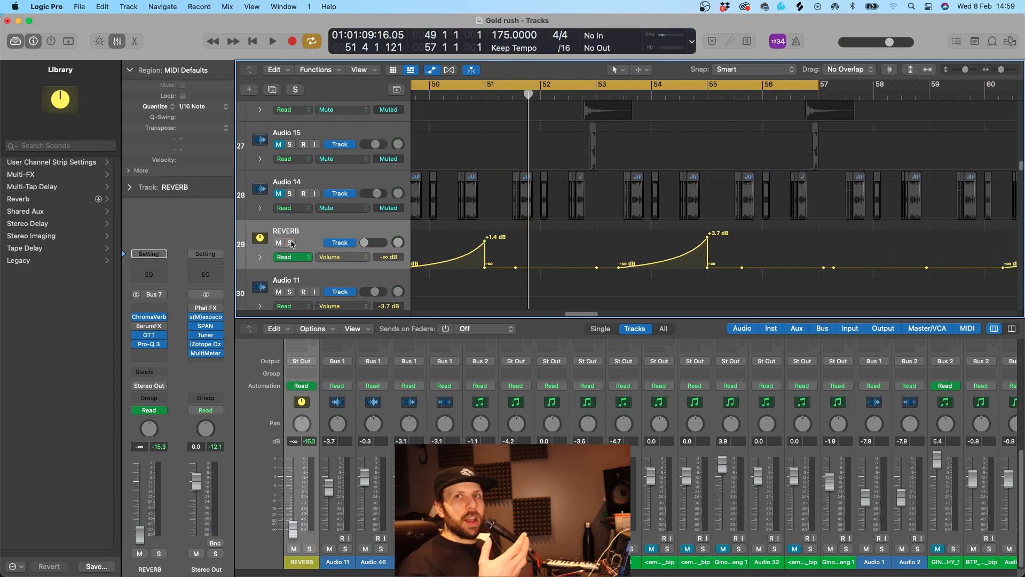
- Play the cycle with the full mix, briefly soloing the alien one-shot on Audio 46 around bar 53
{"action": "key", "text": "space"}
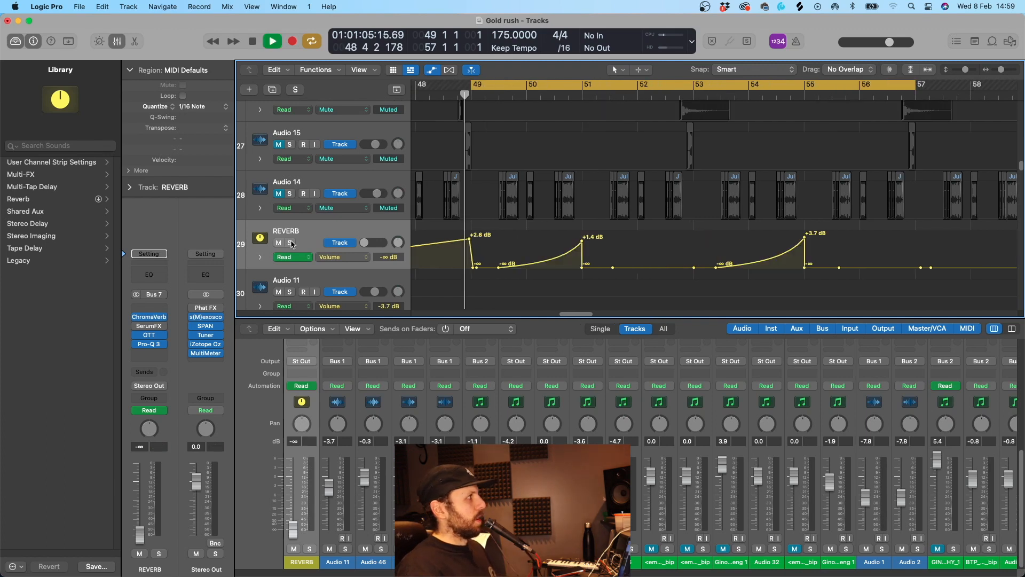
{"action": "scroll", "coordinate": [525, 250], "scroll_direction": "down", "scroll_amount": 5}
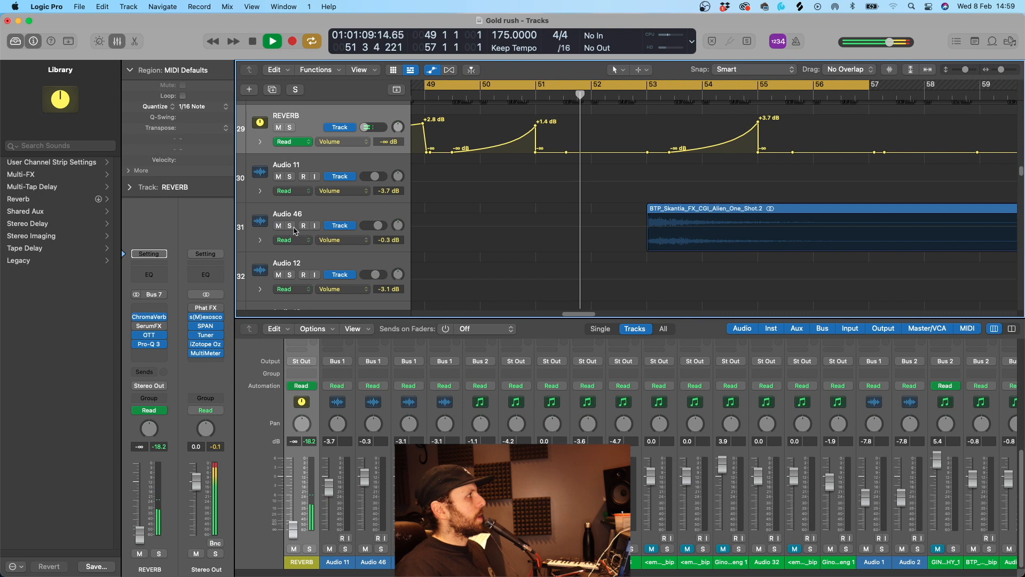
{"action": "left_click", "coordinate": [288, 225]}
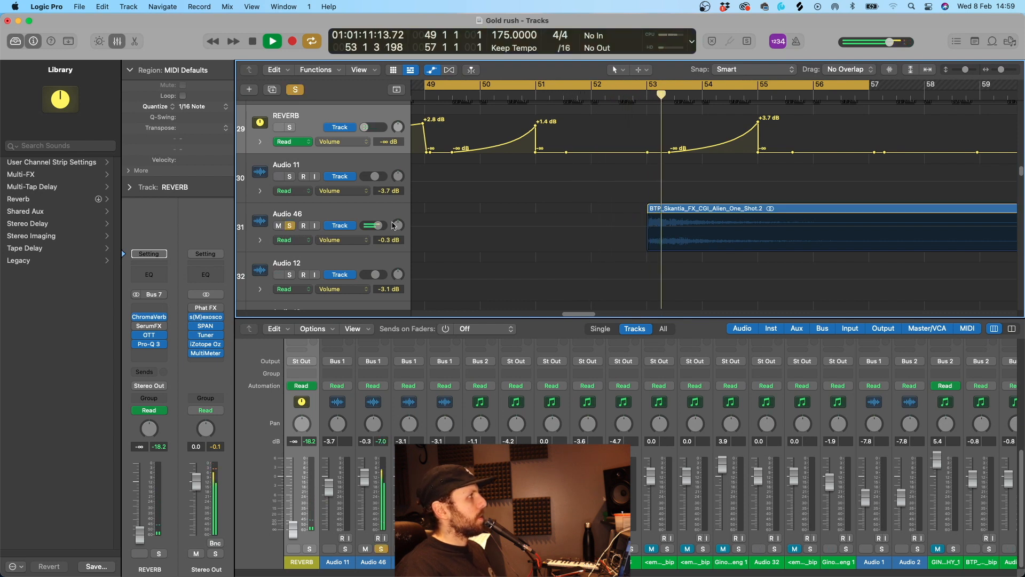
{"action": "left_click", "coordinate": [290, 225]}
- Hide the mixer and look through the muted bass, synth, 808 and FX tracks down to the laser one-shot
{"action": "scroll", "coordinate": [581, 233], "scroll_direction": "down", "scroll_amount": 5}
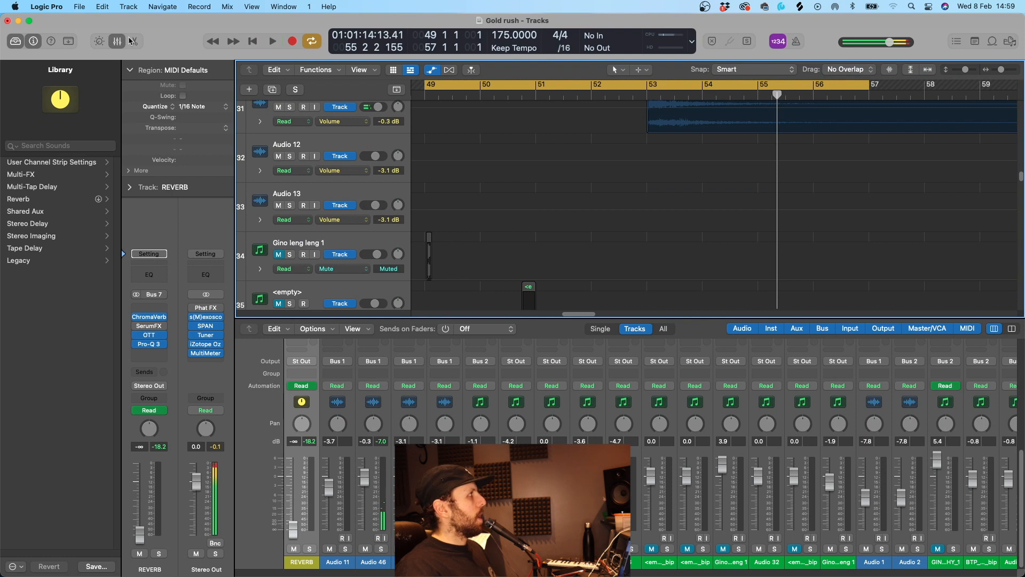
{"action": "key", "text": "x"}
{"action": "scroll", "coordinate": [678, 278], "scroll_direction": "down", "scroll_amount": 8}
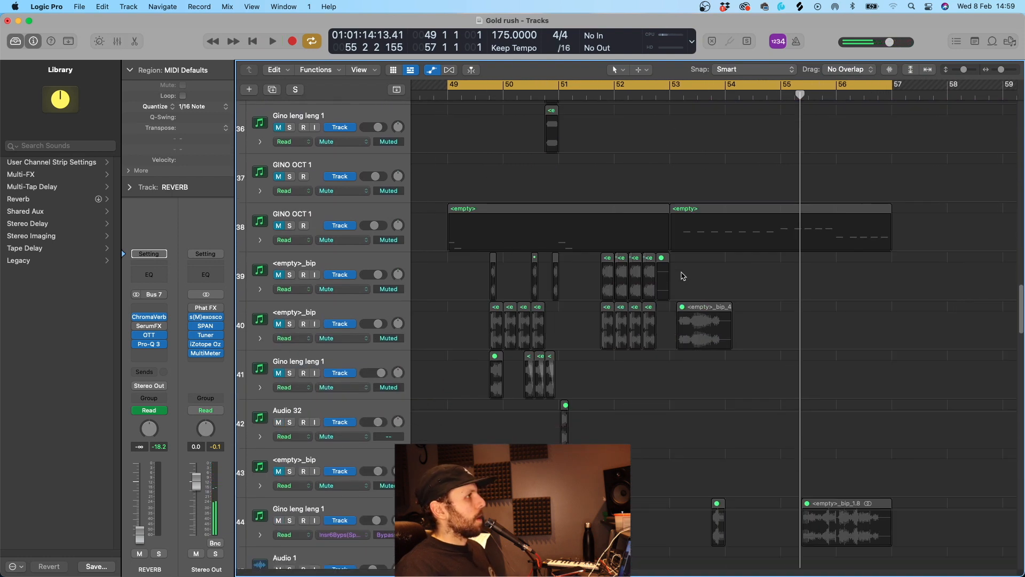
{"action": "scroll", "coordinate": [683, 276], "scroll_direction": "down", "scroll_amount": 2}
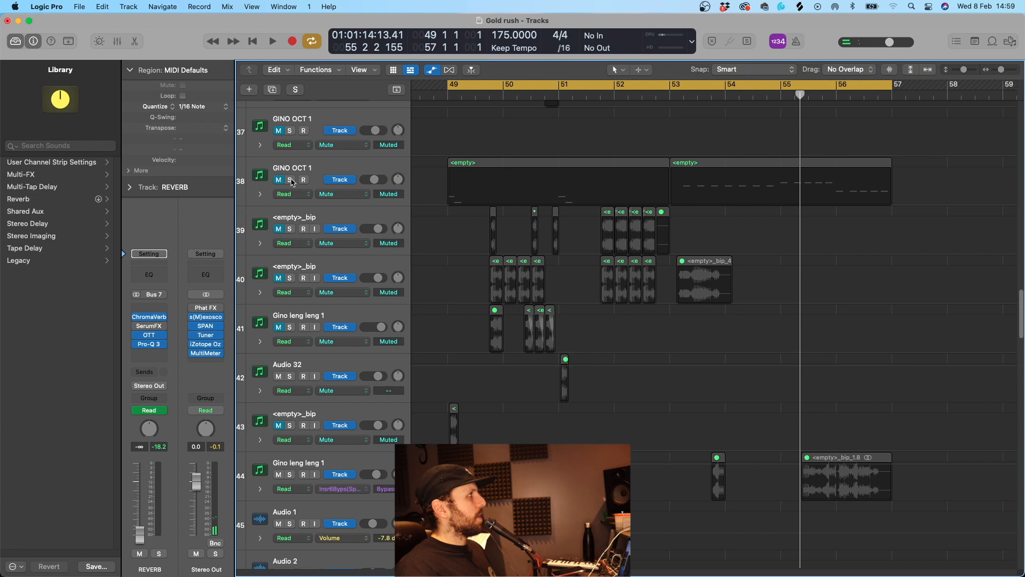
{"action": "scroll", "coordinate": [419, 287], "scroll_direction": "down", "scroll_amount": 8}
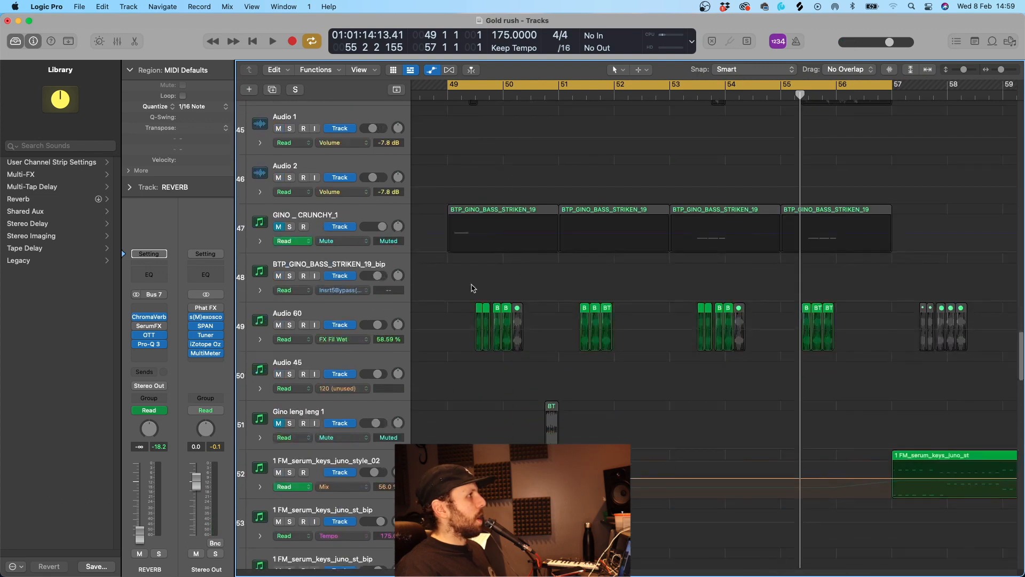
{"action": "scroll", "coordinate": [559, 255], "scroll_direction": "down", "scroll_amount": 3}
{"action": "scroll", "coordinate": [523, 245], "scroll_direction": "down", "scroll_amount": 10}
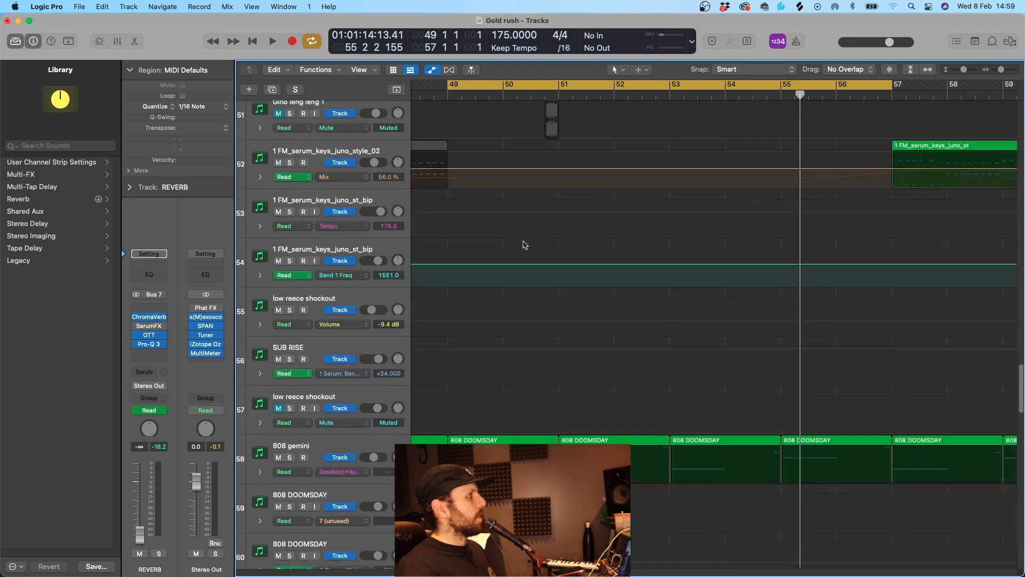
{"action": "scroll", "coordinate": [525, 245], "scroll_direction": "left", "scroll_amount": 3}
{"action": "scroll", "coordinate": [560, 272], "scroll_direction": "down", "scroll_amount": 1}
{"action": "scroll", "coordinate": [592, 302], "scroll_direction": "down", "scroll_amount": 5}
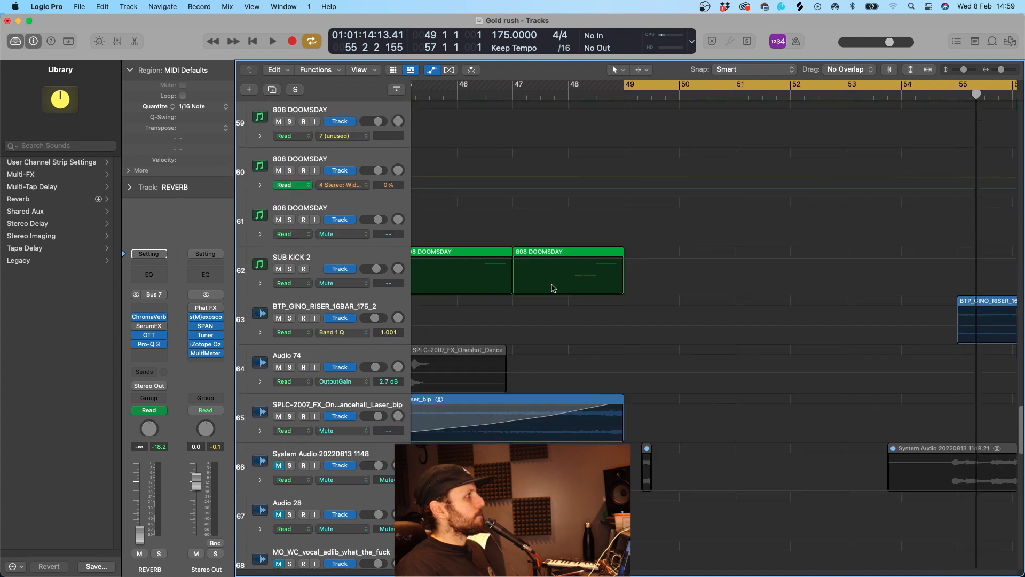
{"action": "scroll", "coordinate": [597, 302], "scroll_direction": "left", "scroll_amount": 1}
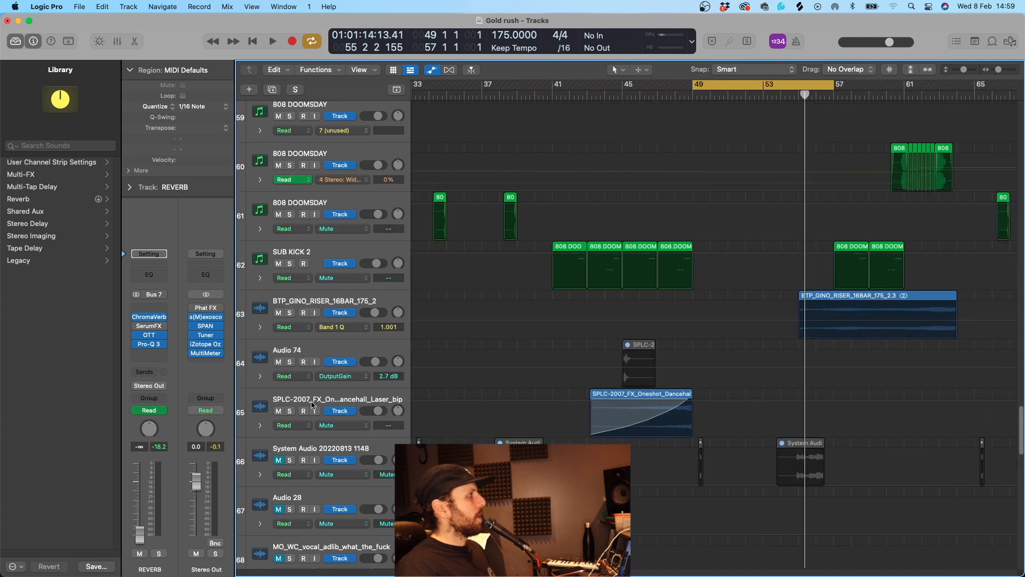
- Audition the Dancehall Laser one-shot on track 65 in solo from about bar 45, and clear the solo
{"action": "left_click", "coordinate": [290, 411]}
{"action": "left_click", "coordinate": [633, 96]}
{"action": "key", "text": "space"}
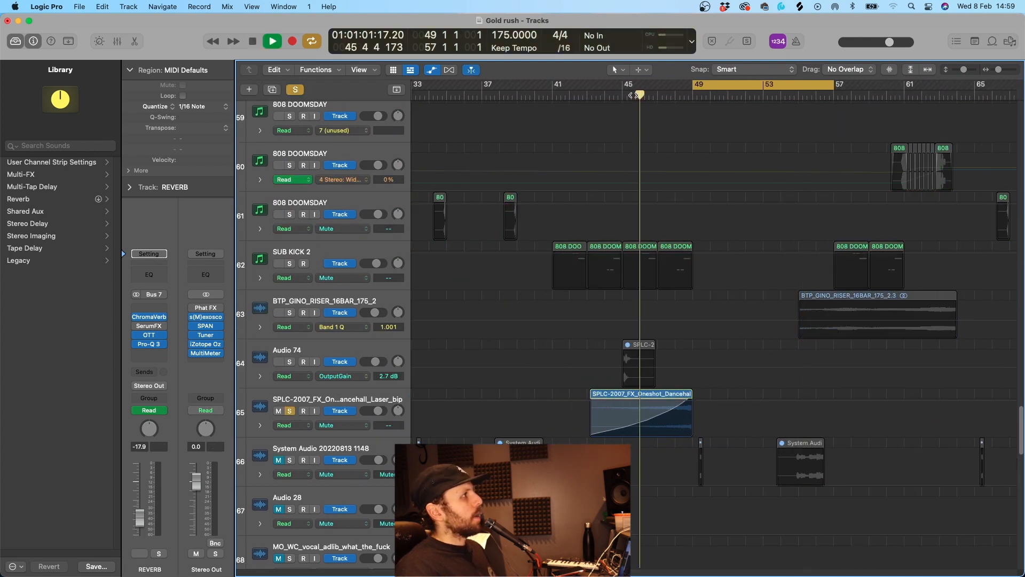
{"action": "scroll", "coordinate": [640, 267], "scroll_direction": "down", "scroll_amount": 1}
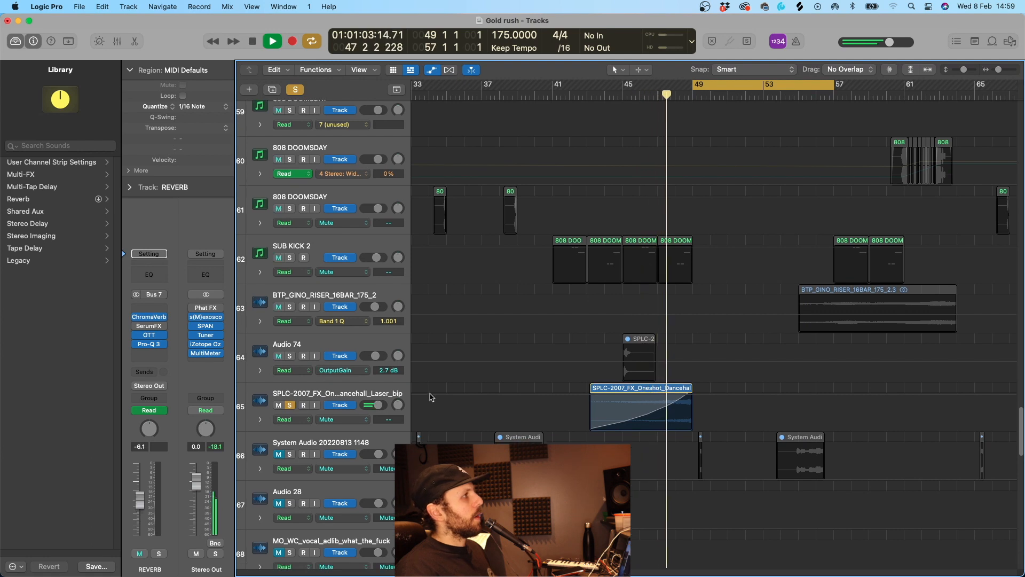
{"action": "scroll", "coordinate": [523, 363], "scroll_direction": "down", "scroll_amount": 5}
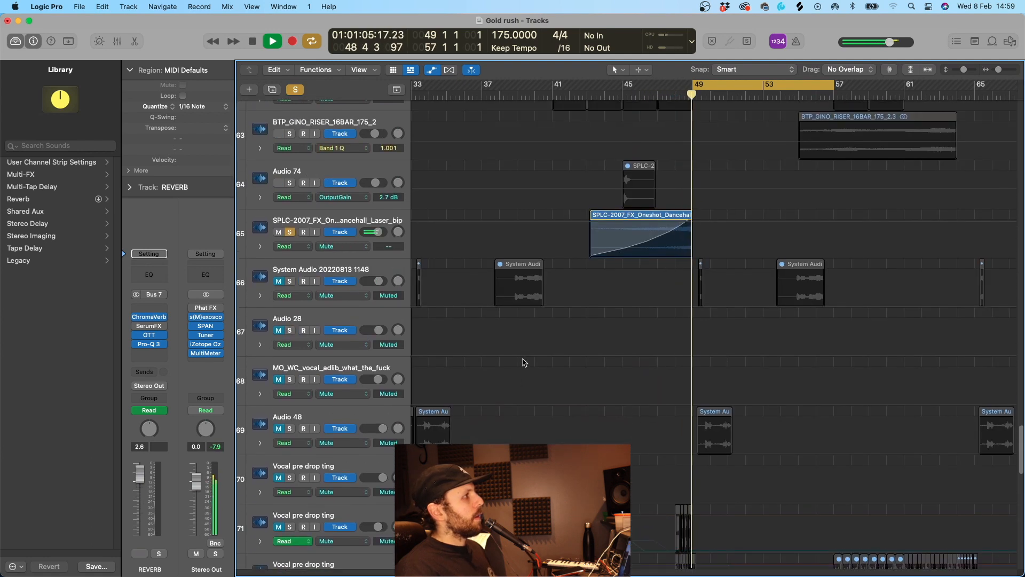
{"action": "key", "text": "space"}
{"action": "left_click", "coordinate": [289, 232]}
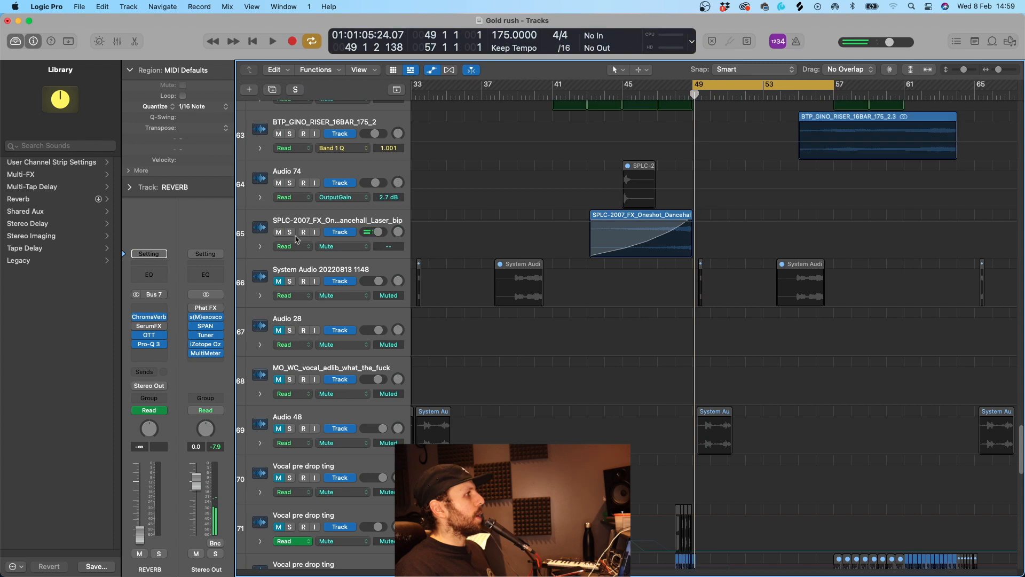
- Compare the Vocal pre drop ting on track 72 in the full mix and in solo around bar 48
{"action": "scroll", "coordinate": [457, 289], "scroll_direction": "down", "scroll_amount": 4}
{"action": "left_click", "coordinate": [289, 428]}
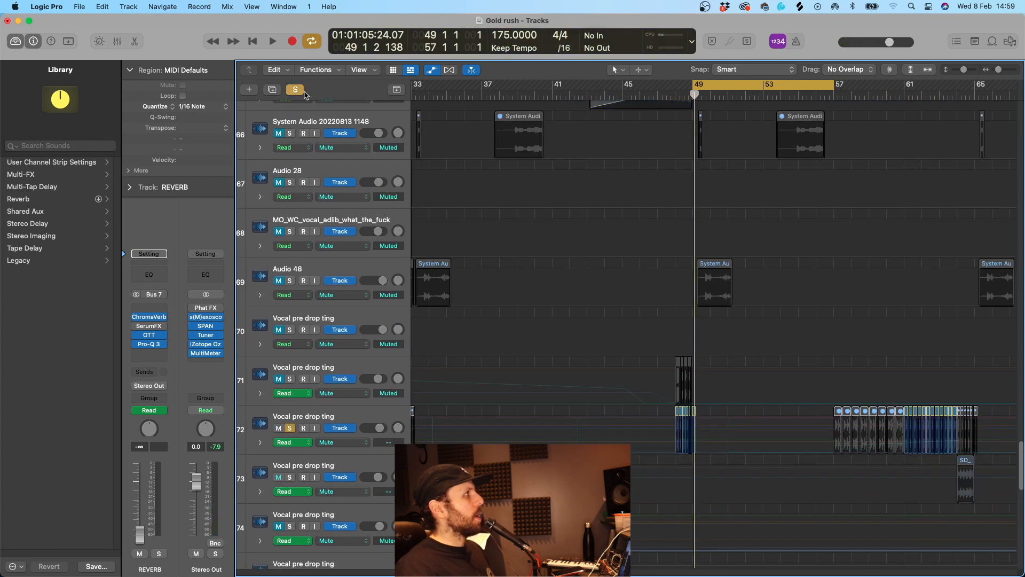
{"action": "left_click", "coordinate": [304, 94]}
{"action": "key", "text": "space"}
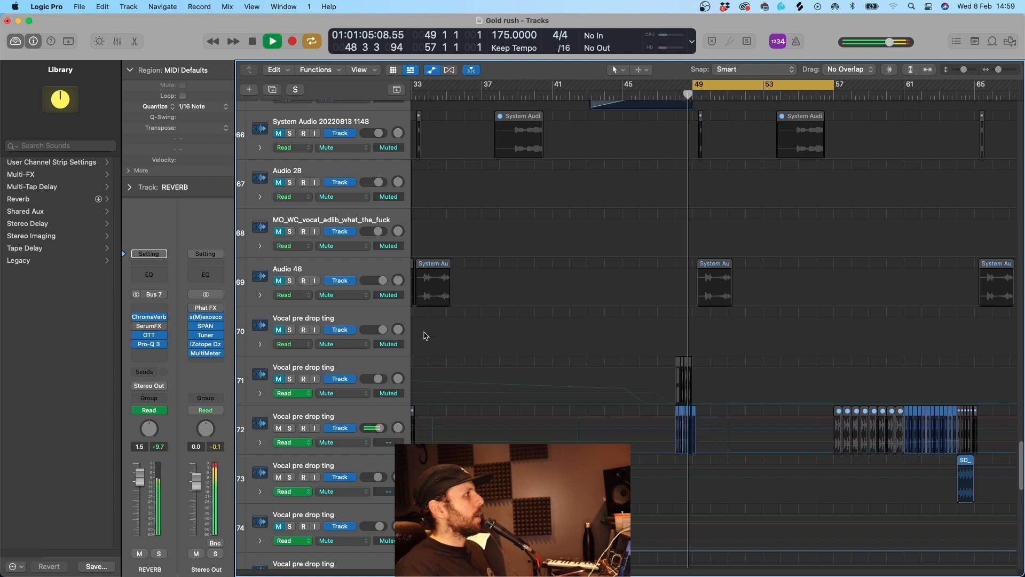
{"action": "key", "text": "s"}
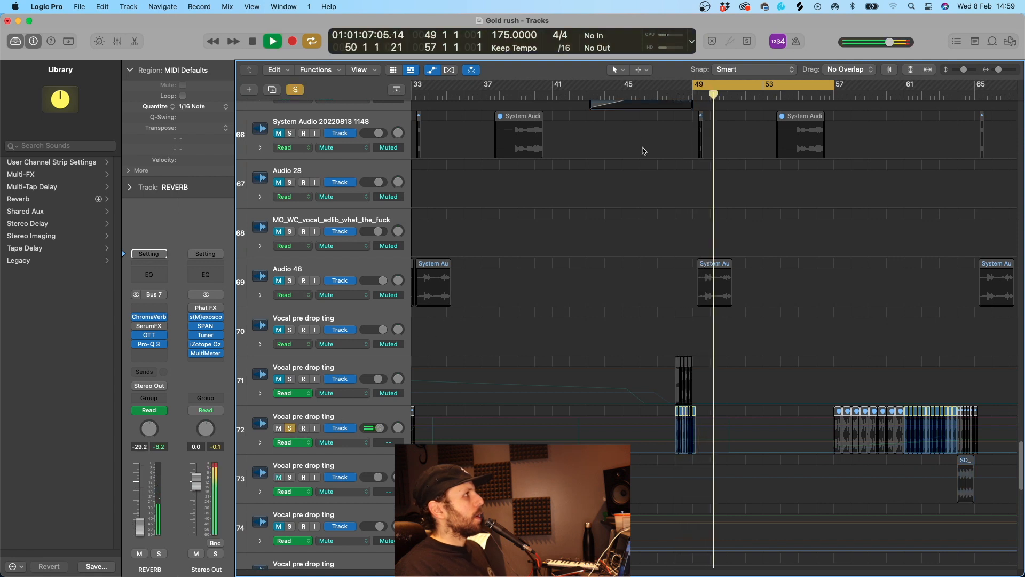
{"action": "left_click", "coordinate": [674, 96]}
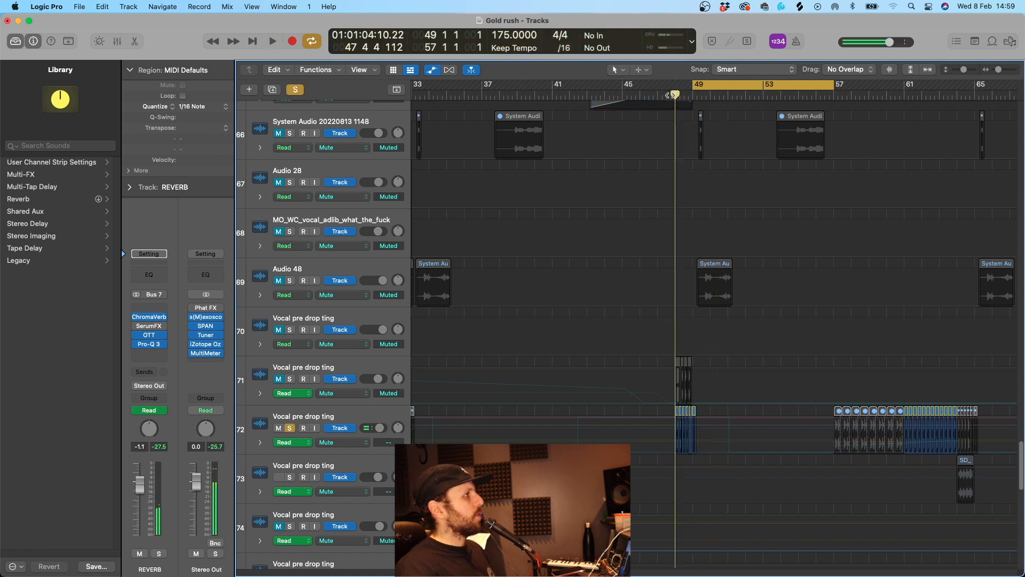
{"action": "left_click", "coordinate": [289, 428]}
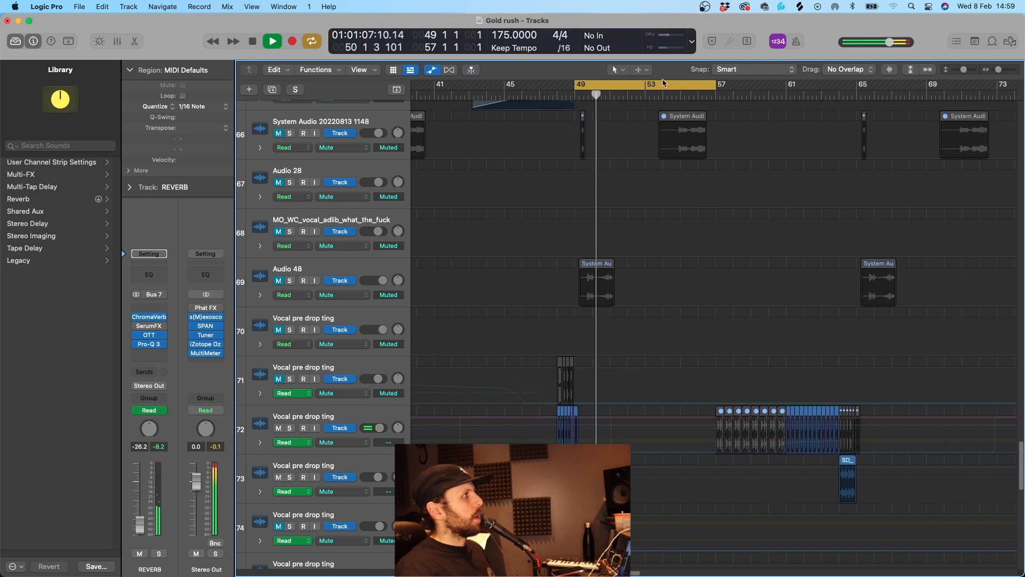
- Turn off cycling and play the full mix from about bar 57, following the 808 and sub kick tracks
{"action": "key", "text": "c"}
{"action": "scroll", "coordinate": [735, 125], "scroll_direction": "down", "scroll_amount": 10}
{"action": "scroll", "coordinate": [735, 126], "scroll_direction": "up", "scroll_amount": 10}
{"action": "scroll", "coordinate": [685, 177], "scroll_direction": "up", "scroll_amount": 10}
{"action": "left_click", "coordinate": [563, 101]}
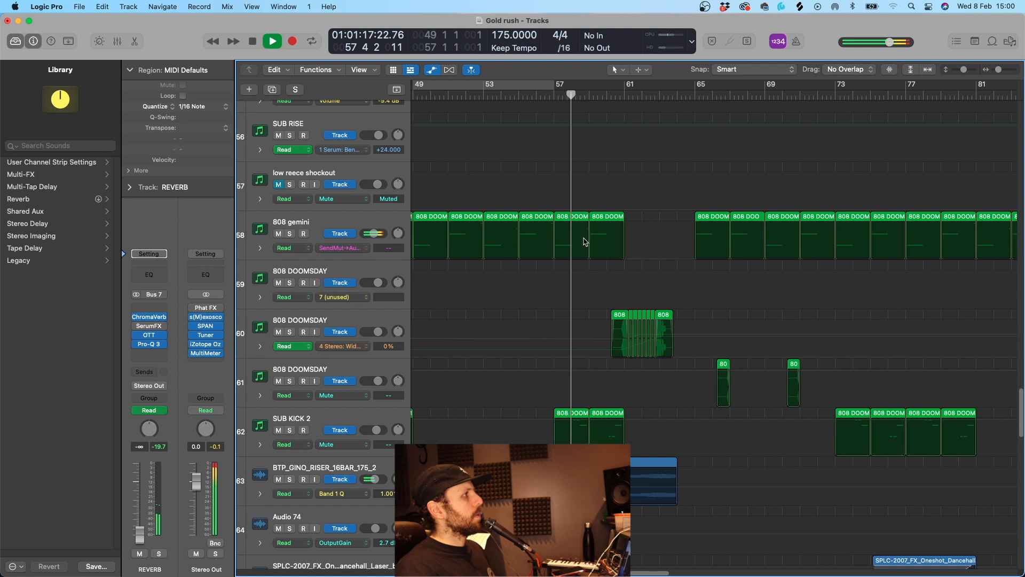
{"action": "scroll", "coordinate": [585, 245], "scroll_direction": "down", "scroll_amount": 2}
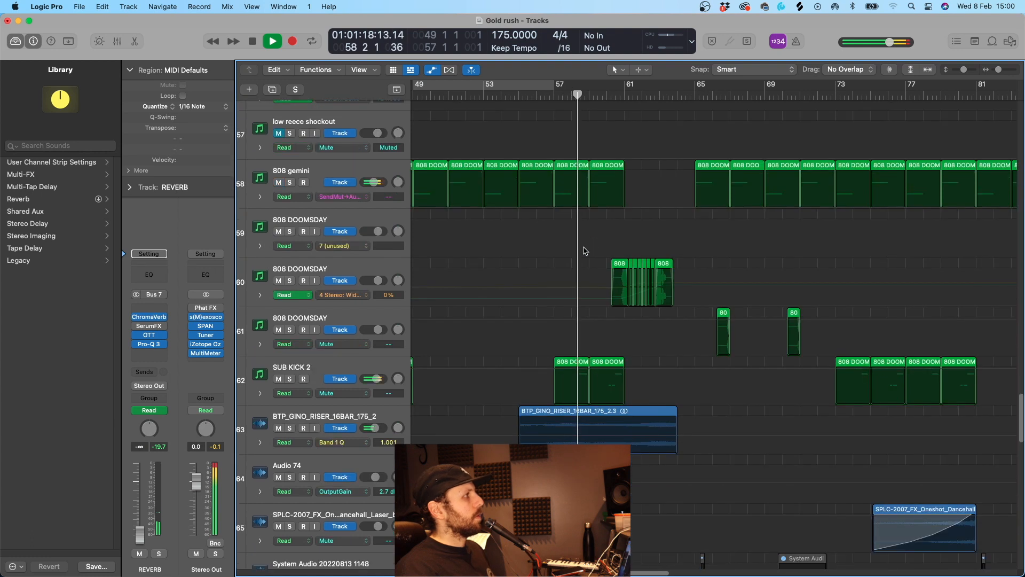
- Select the two SUB KICK 2 regions on track 62 between bars 57 and 61
{"action": "left_click", "coordinate": [357, 363]}
{"action": "scroll", "coordinate": [623, 381], "scroll_direction": "up", "scroll_amount": 5}
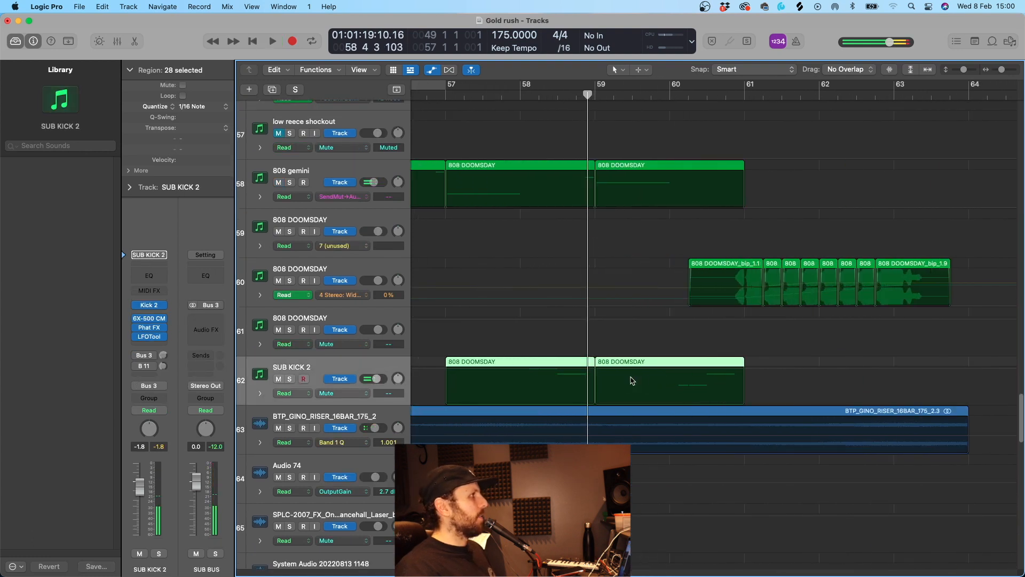
{"action": "scroll", "coordinate": [614, 382], "scroll_direction": "left", "scroll_amount": 1}
{"action": "left_click_drag", "start_coordinate": [457, 362], "coordinate": [723, 387]}
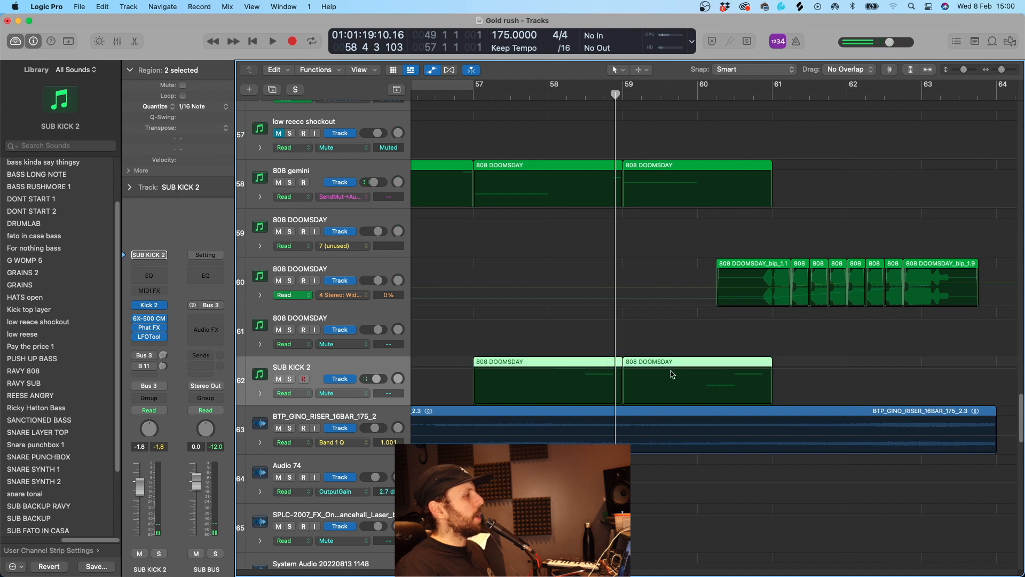
- Set the cycle range to bars 57 to 61, leaving cycling turned off
{"action": "scroll", "coordinate": [562, 283], "scroll_direction": "left", "scroll_amount": 10}
{"action": "scroll", "coordinate": [683, 353], "scroll_direction": "right", "scroll_amount": 8}
{"action": "left_click_drag", "start_coordinate": [538, 88], "coordinate": [826, 88]}
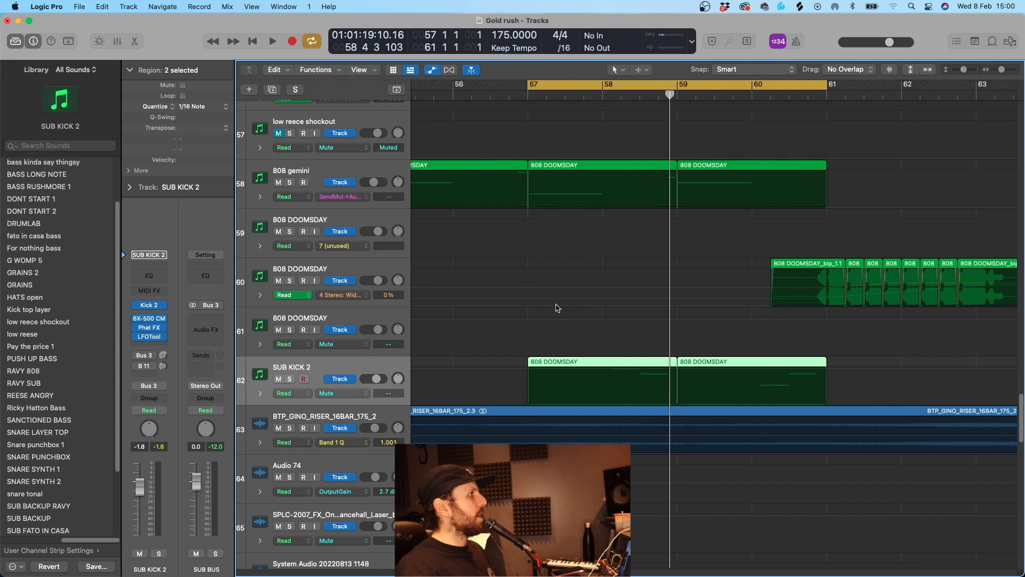
{"action": "key", "text": "super+Left"}
{"action": "key", "text": "super+Left"}
{"action": "key", "text": "super+Left"}
{"action": "key", "text": "super+Left"}
{"action": "key", "text": "super+Left"}
{"action": "scroll", "coordinate": [565, 306], "scroll_direction": "left", "scroll_amount": 9}
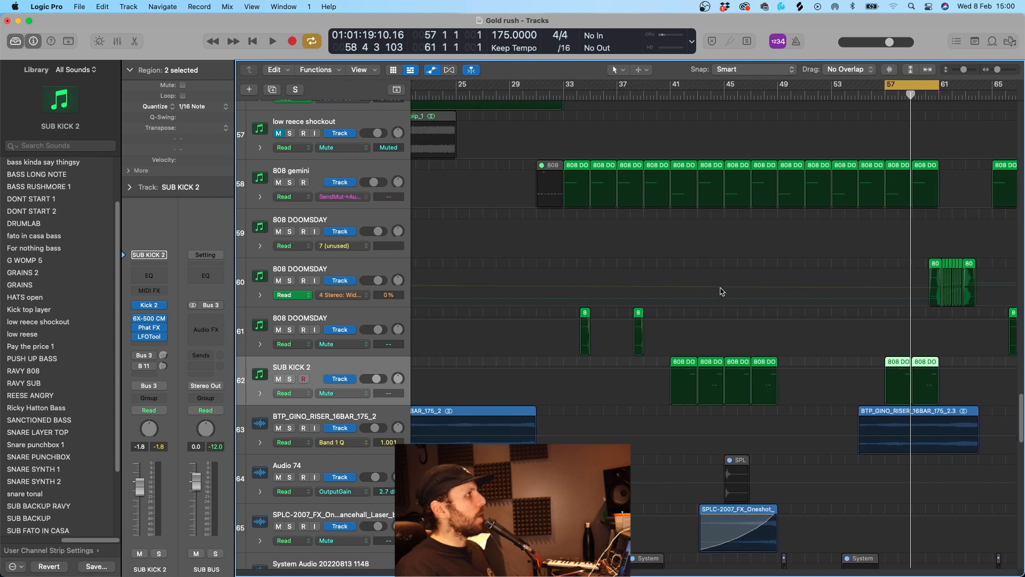
{"action": "scroll", "coordinate": [722, 291], "scroll_direction": "up", "scroll_amount": 10}
{"action": "key", "text": "c"}
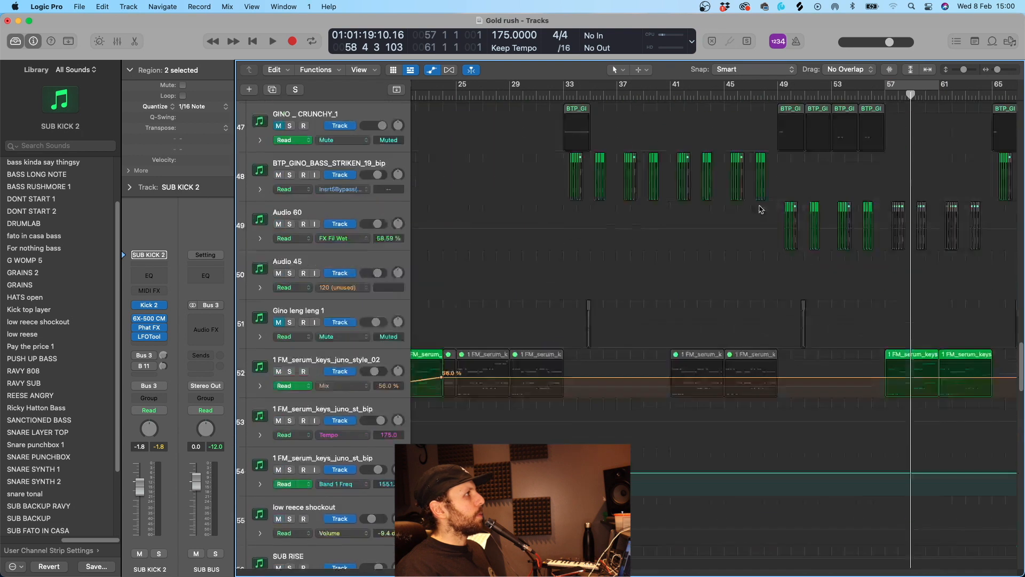
- Move the REVERB track from position 29 down to position 57, directly below the muted low reece shockout track
{"action": "scroll", "coordinate": [761, 210], "scroll_direction": "up", "scroll_amount": 20}
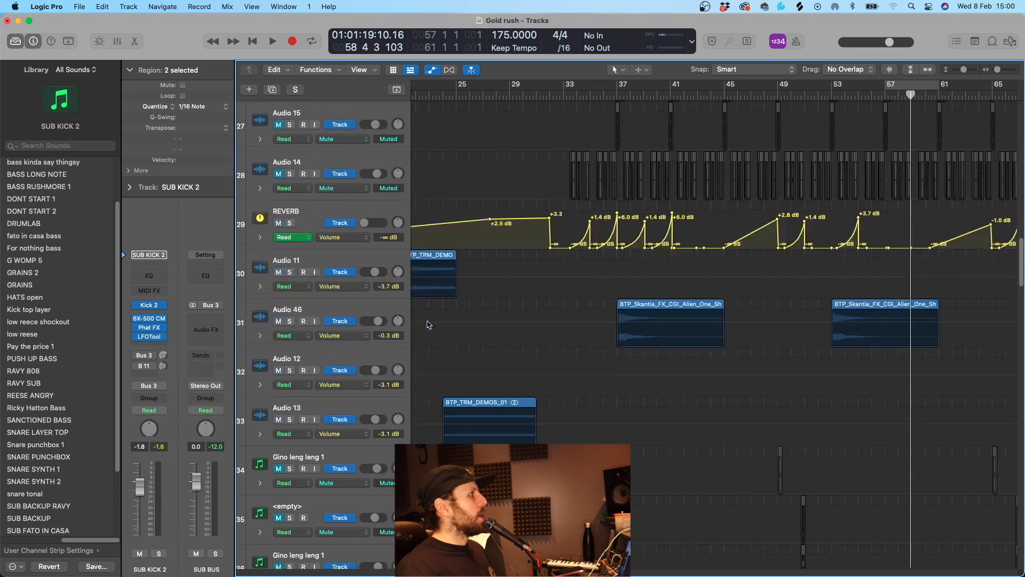
{"action": "left_click_drag", "start_coordinate": [335, 214], "coordinate": [332, 556]}
{"action": "scroll", "coordinate": [624, 331], "scroll_direction": "down", "scroll_amount": 15}
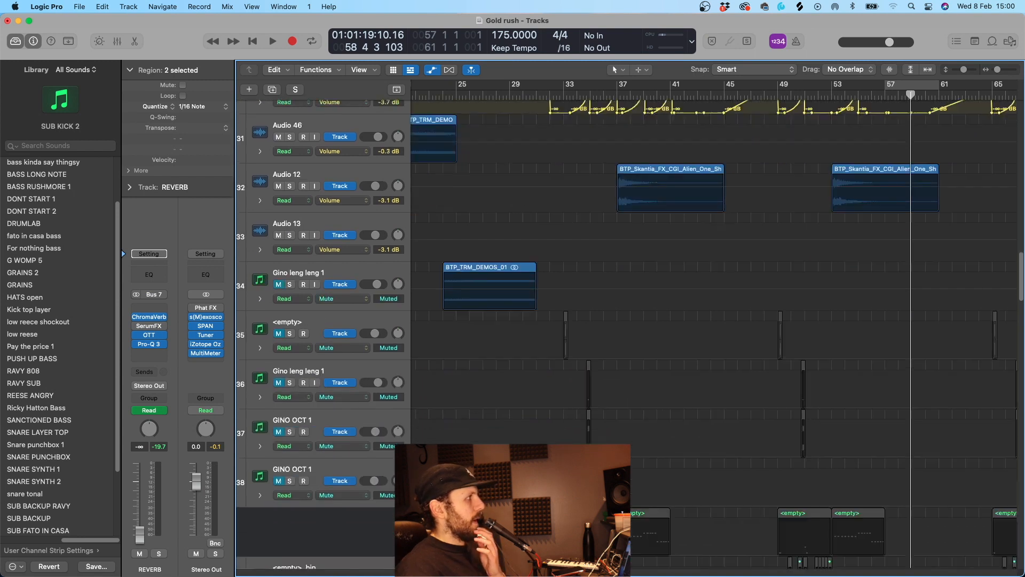
{"action": "scroll", "coordinate": [625, 331], "scroll_direction": "down", "scroll_amount": 8}
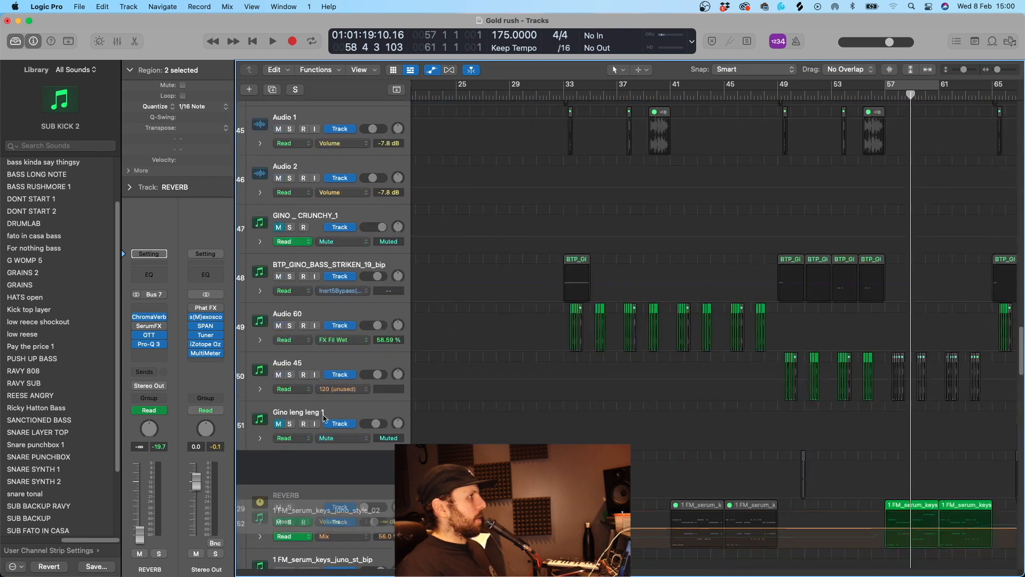
{"action": "left_click_drag", "start_coordinate": [368, 573], "coordinate": [370, 392]}
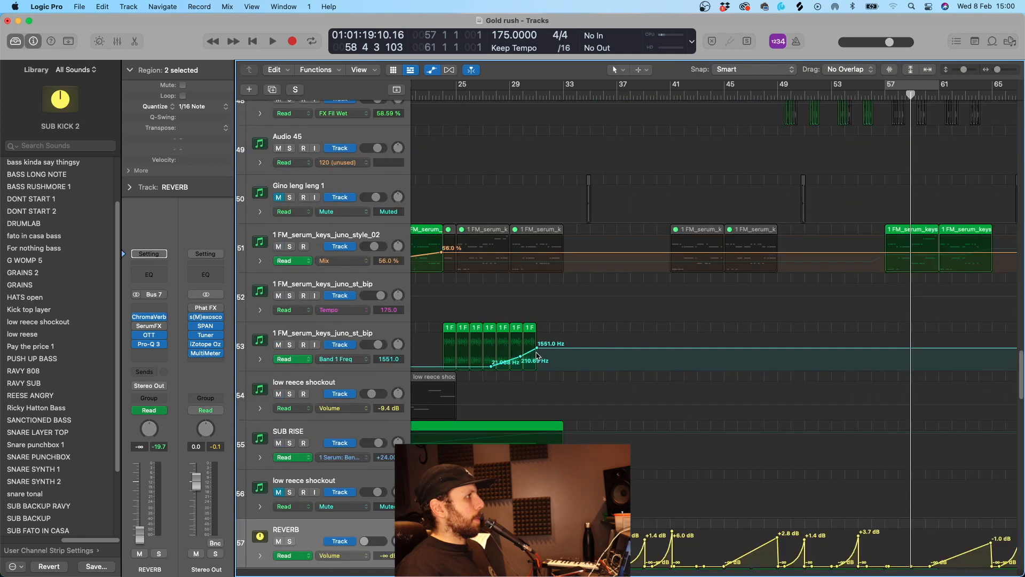
- Move the REVERB track two positions further down to track 59, between the 808 DOOMSDAY tracks
{"action": "scroll", "coordinate": [623, 316], "scroll_direction": "down", "scroll_amount": 8}
{"action": "scroll", "coordinate": [664, 250], "scroll_direction": "down", "scroll_amount": 1}
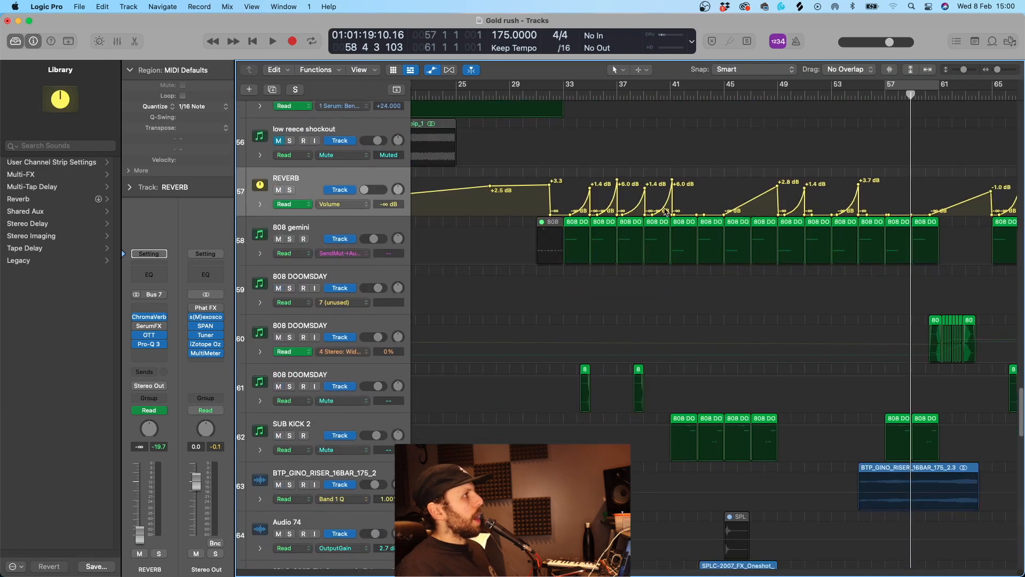
{"action": "left_click_drag", "start_coordinate": [361, 180], "coordinate": [356, 315]}
- Play the full mix from about bar 33 to 35, following the REVERB track's first volume automation swell in the drop
{"action": "scroll", "coordinate": [565, 296], "scroll_direction": "left", "scroll_amount": 2}
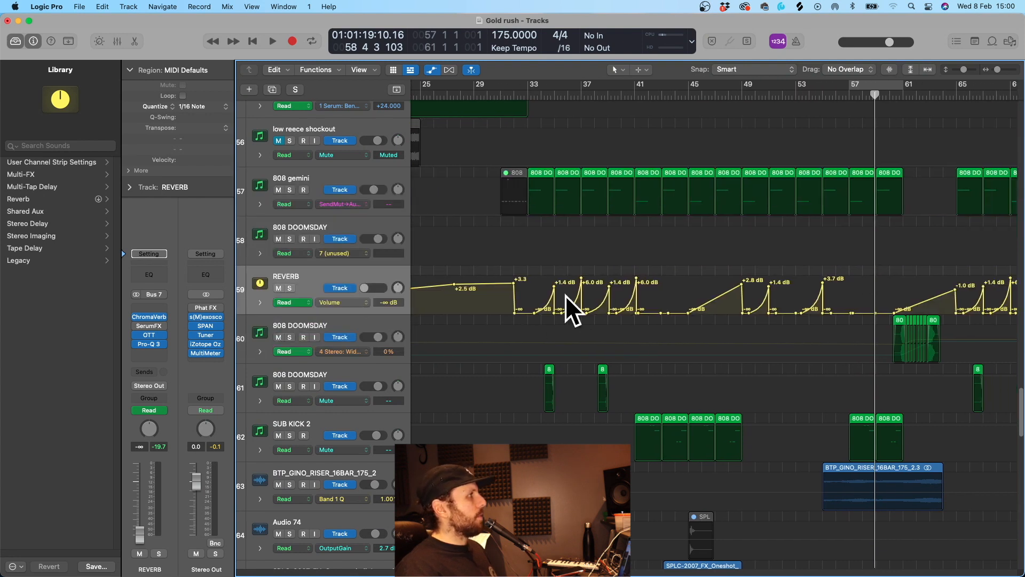
{"action": "key", "text": "super+Right"}
{"action": "key", "text": "super+Right"}
{"action": "scroll", "coordinate": [570, 369], "scroll_direction": "left", "scroll_amount": 10}
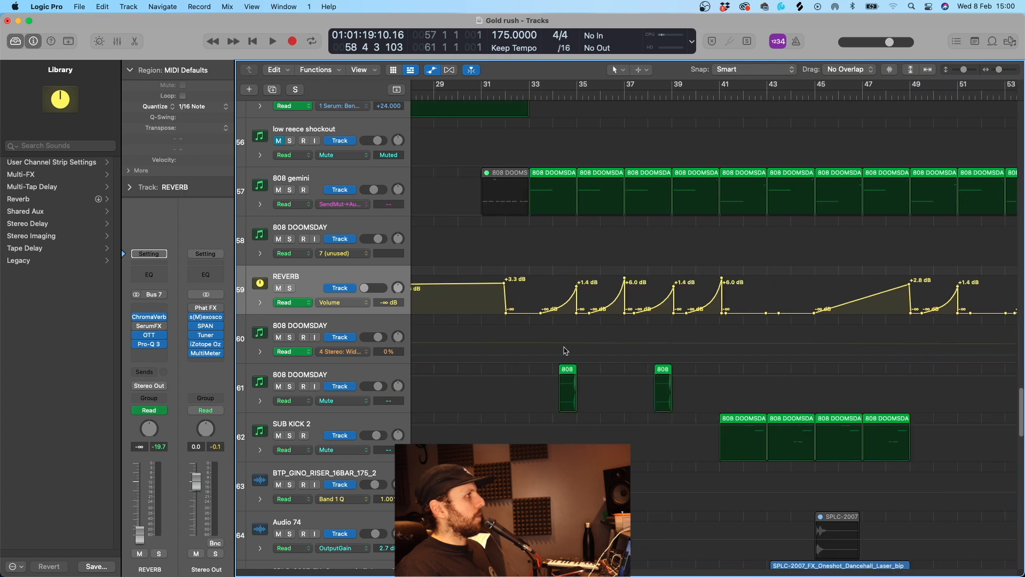
{"action": "key", "text": "space"}
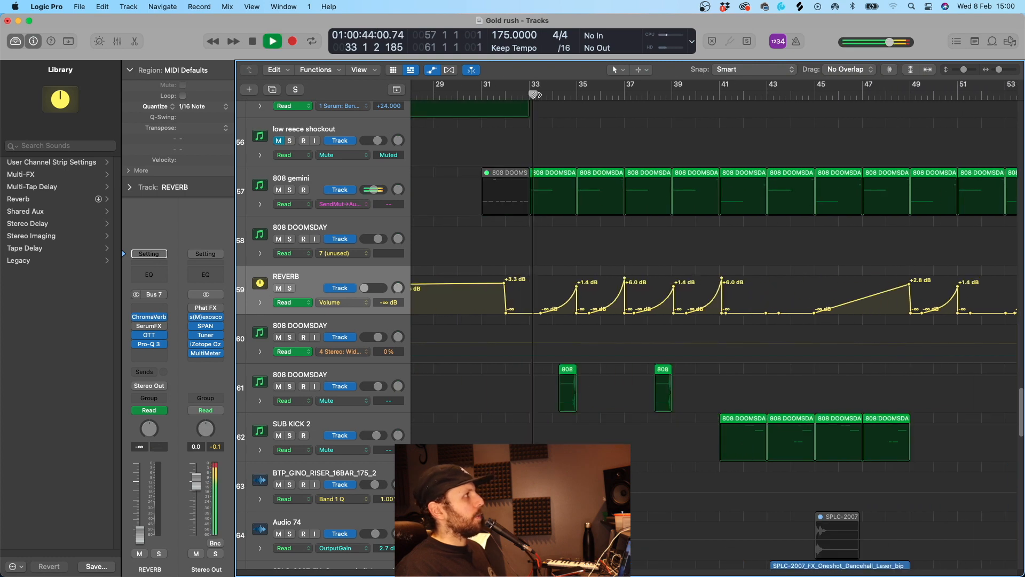
{"action": "scroll", "coordinate": [605, 323], "scroll_direction": "right", "scroll_amount": 2}
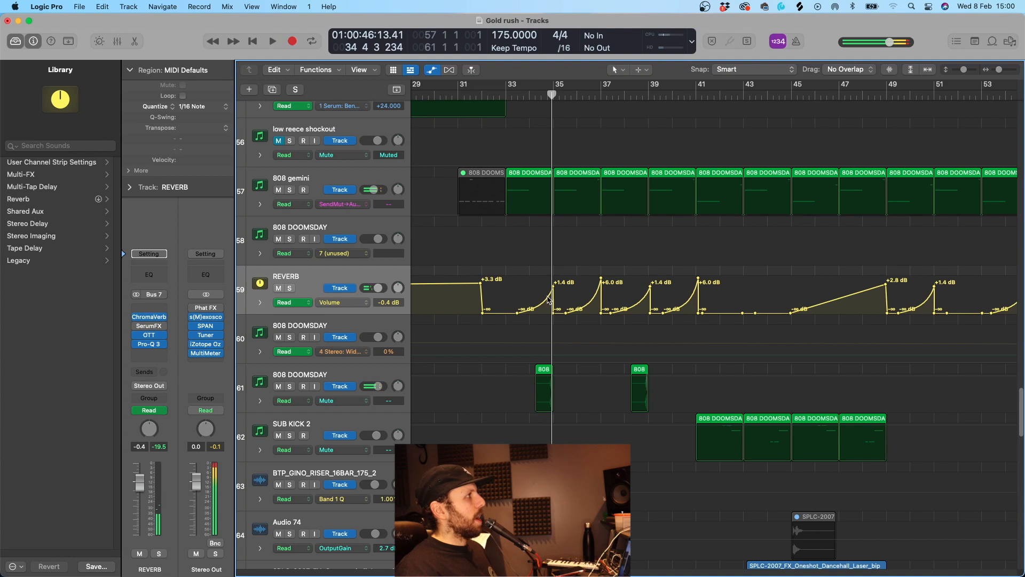
{"action": "scroll", "coordinate": [721, 392], "scroll_direction": "right", "scroll_amount": 4}
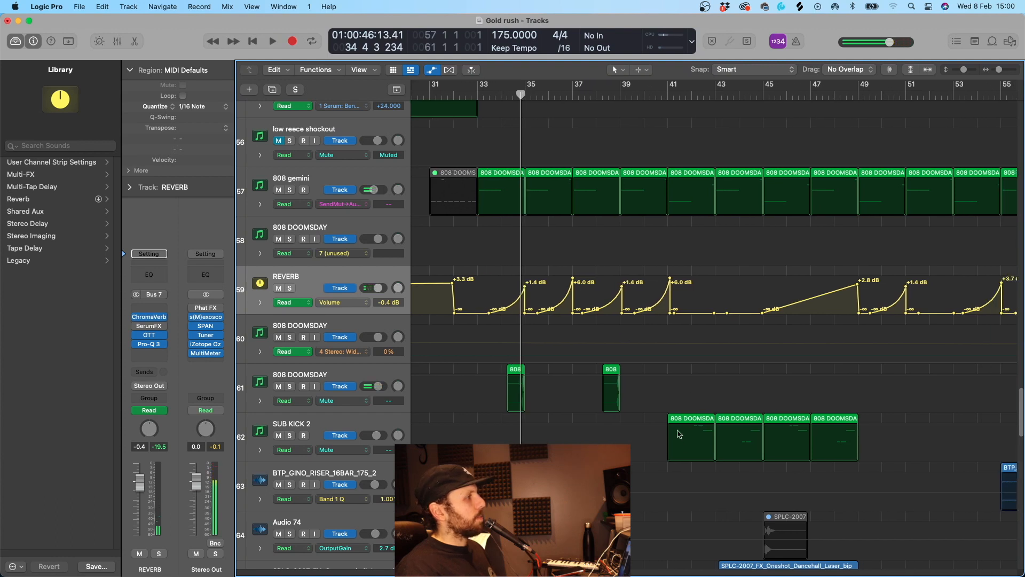
- Play the full mix from about bar 41, following the REVERB volume automation and the SUB KICK 2 regions
{"action": "double_click", "coordinate": [651, 95]}
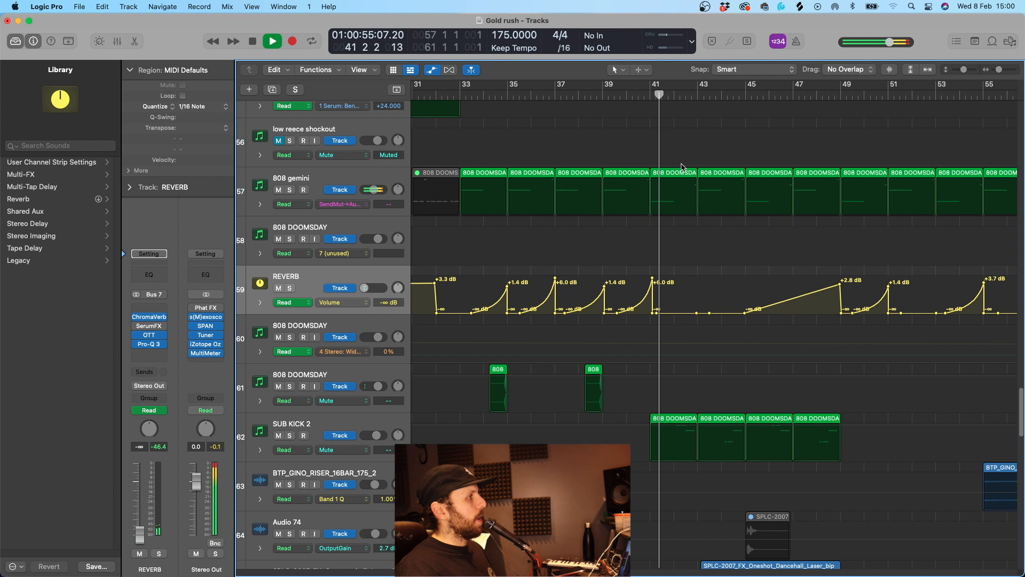
{"action": "scroll", "coordinate": [683, 230], "scroll_direction": "right", "scroll_amount": 3}
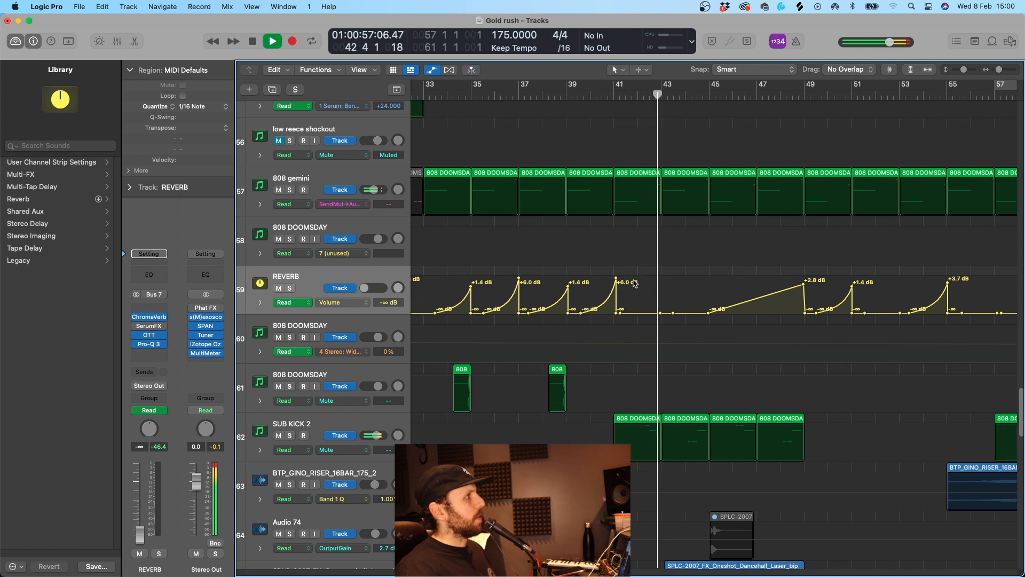
{"action": "key", "text": "space"}
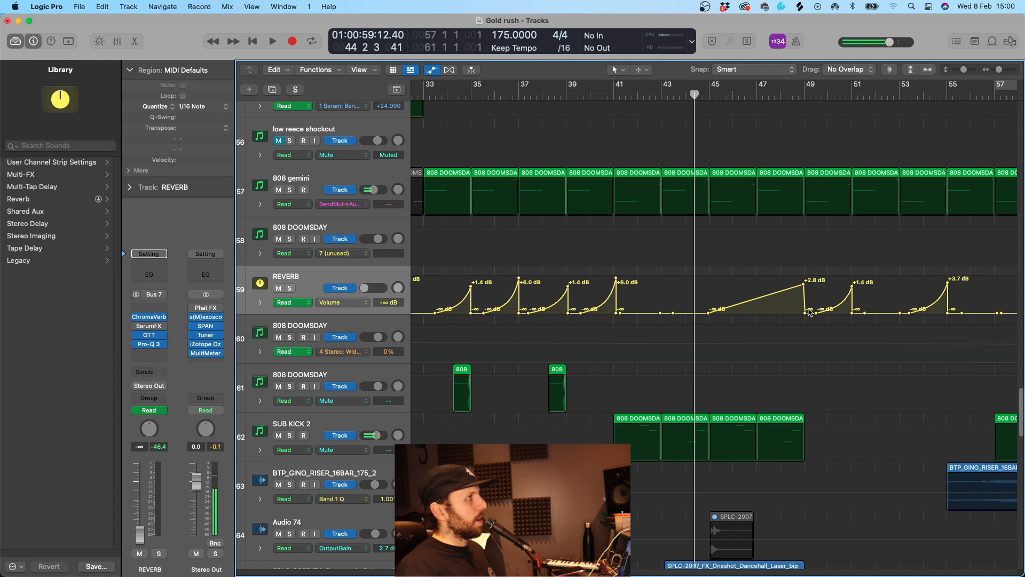
- Play the full mix from about bar 47 to 49 to hear the long REVERB volume rise
{"action": "left_click", "coordinate": [760, 95]}
{"action": "key", "text": "space"}
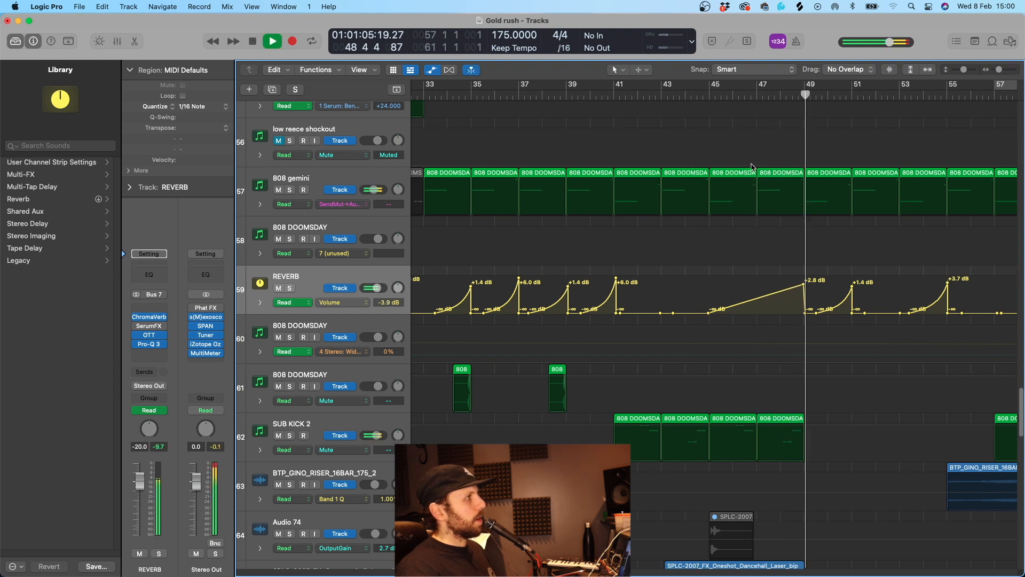
{"action": "scroll", "coordinate": [726, 274], "scroll_direction": "left", "scroll_amount": 2}
{"action": "scroll", "coordinate": [694, 270], "scroll_direction": "down", "scroll_amount": 10}
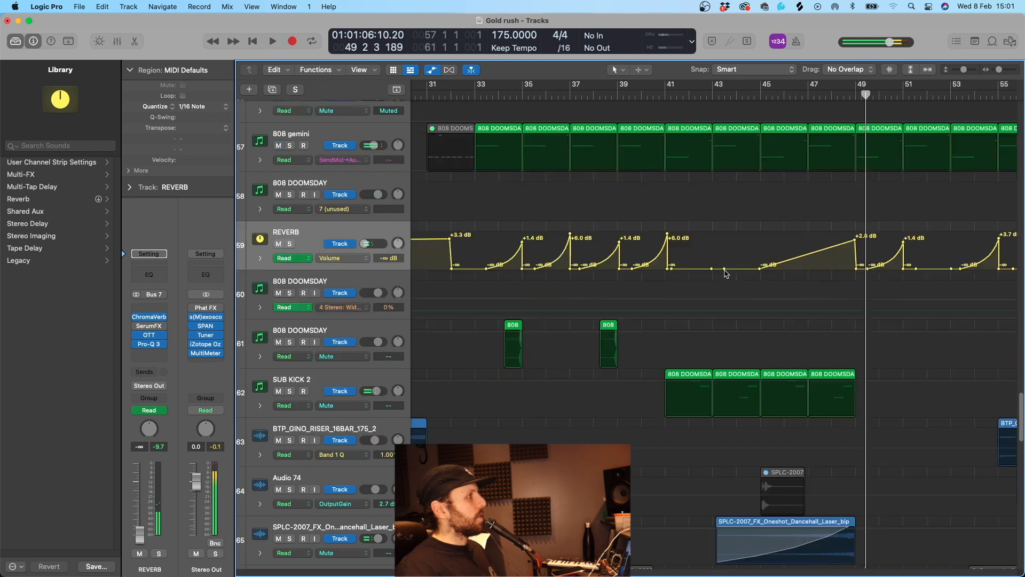
- Examine the vocal tracks and the drum tracks' regions and automation across the whole arrangement
{"action": "scroll", "coordinate": [639, 264], "scroll_direction": "right", "scroll_amount": 1}
{"action": "scroll", "coordinate": [639, 265], "scroll_direction": "down", "scroll_amount": 10}
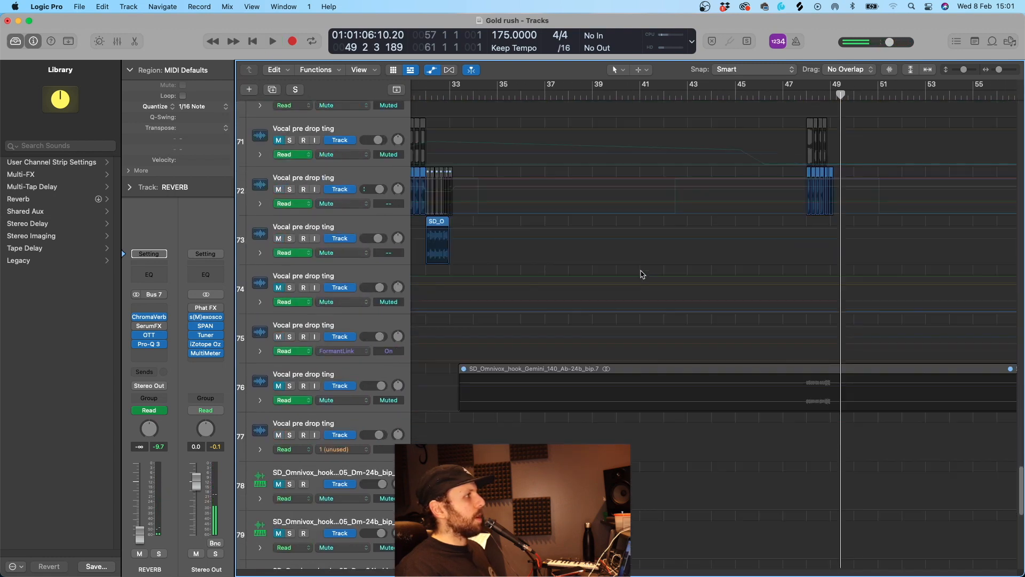
{"action": "scroll", "coordinate": [640, 269], "scroll_direction": "up", "scroll_amount": 6}
{"action": "scroll", "coordinate": [640, 274], "scroll_direction": "up", "scroll_amount": 20}
{"action": "scroll", "coordinate": [640, 274], "scroll_direction": "right", "scroll_amount": 3}
{"action": "scroll", "coordinate": [640, 274], "scroll_direction": "right", "scroll_amount": 10}
{"action": "scroll", "coordinate": [635, 277], "scroll_direction": "down", "scroll_amount": 6}
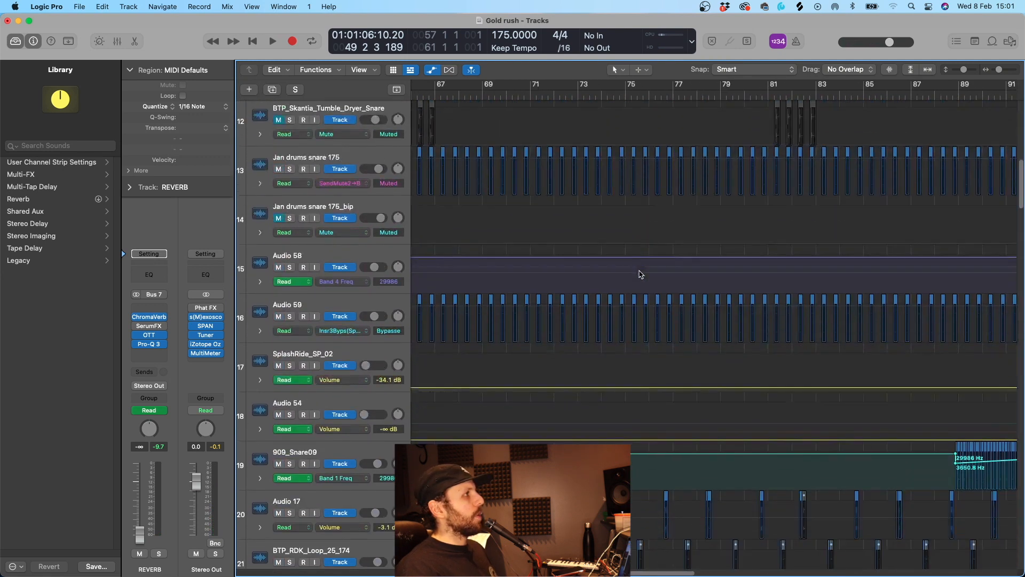
{"action": "scroll", "coordinate": [625, 278], "scroll_direction": "down", "scroll_amount": 4}
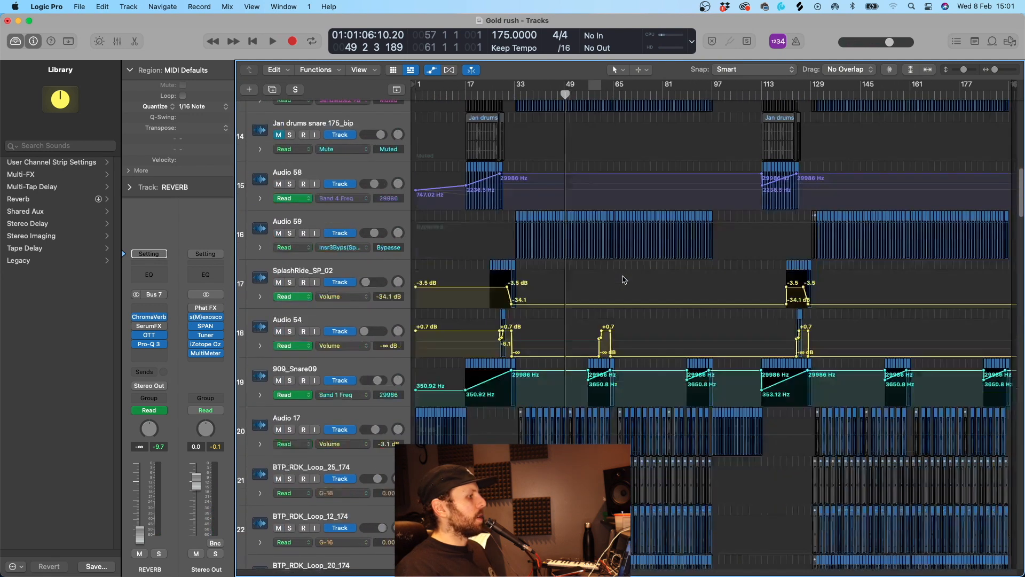
{"action": "scroll", "coordinate": [689, 203], "scroll_direction": "down", "scroll_amount": 1}
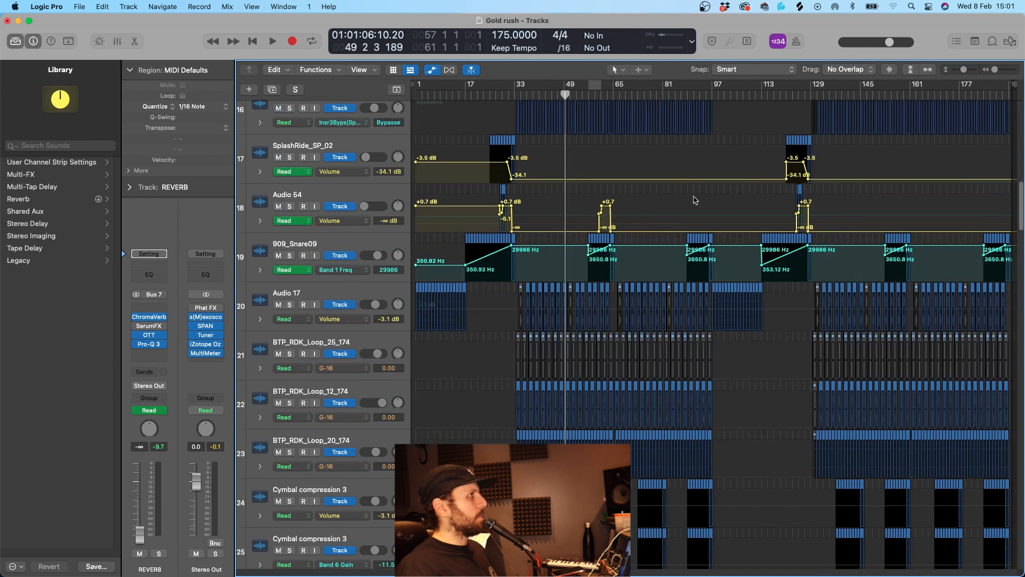
- Play the full mix from about bar 93 to 101, following the drum, bass and vocal tracks out of the drop
{"action": "left_click", "coordinate": [701, 94]}
{"action": "key", "text": "space"}
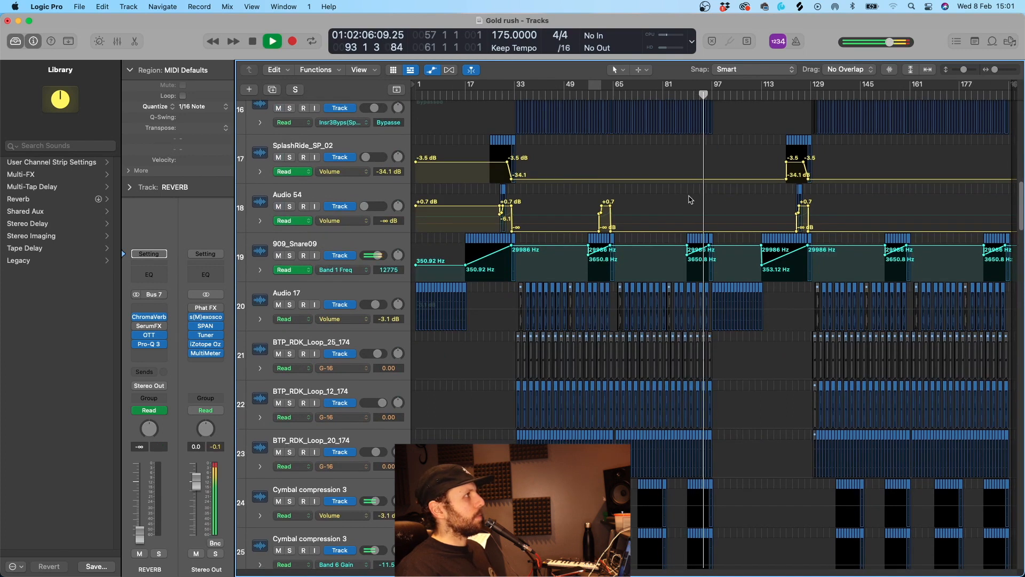
{"action": "scroll", "coordinate": [689, 200], "scroll_direction": "up", "scroll_amount": 5}
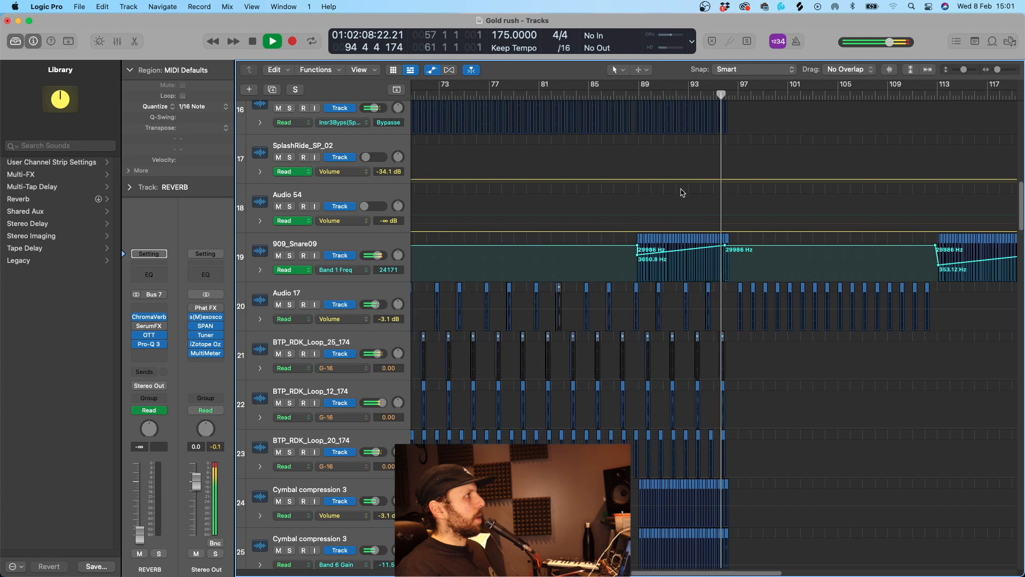
{"action": "scroll", "coordinate": [682, 193], "scroll_direction": "up", "scroll_amount": 3}
{"action": "scroll", "coordinate": [682, 193], "scroll_direction": "up", "scroll_amount": 3}
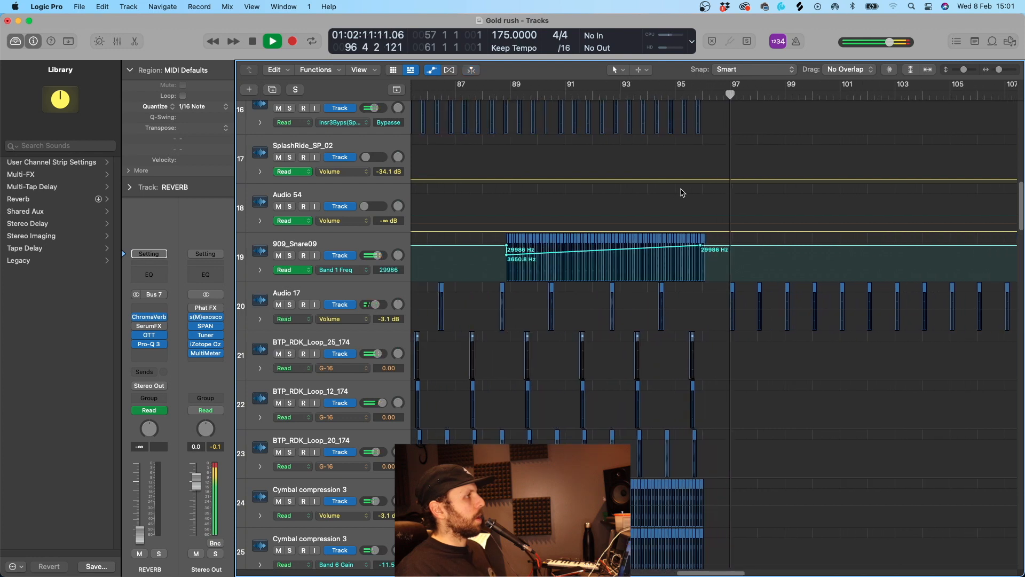
{"action": "scroll", "coordinate": [681, 193], "scroll_direction": "down", "scroll_amount": 20}
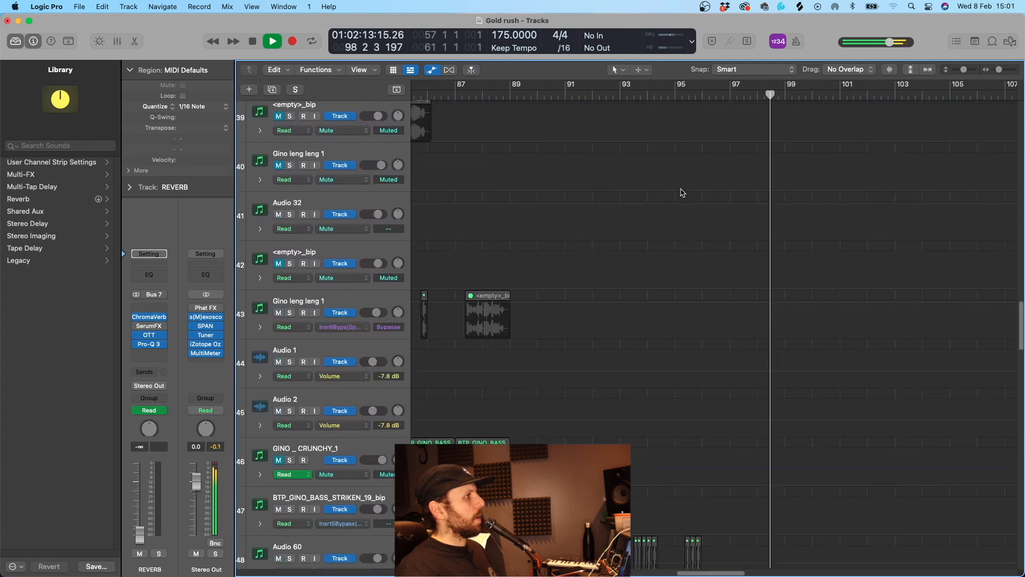
{"action": "scroll", "coordinate": [681, 192], "scroll_direction": "down", "scroll_amount": 12}
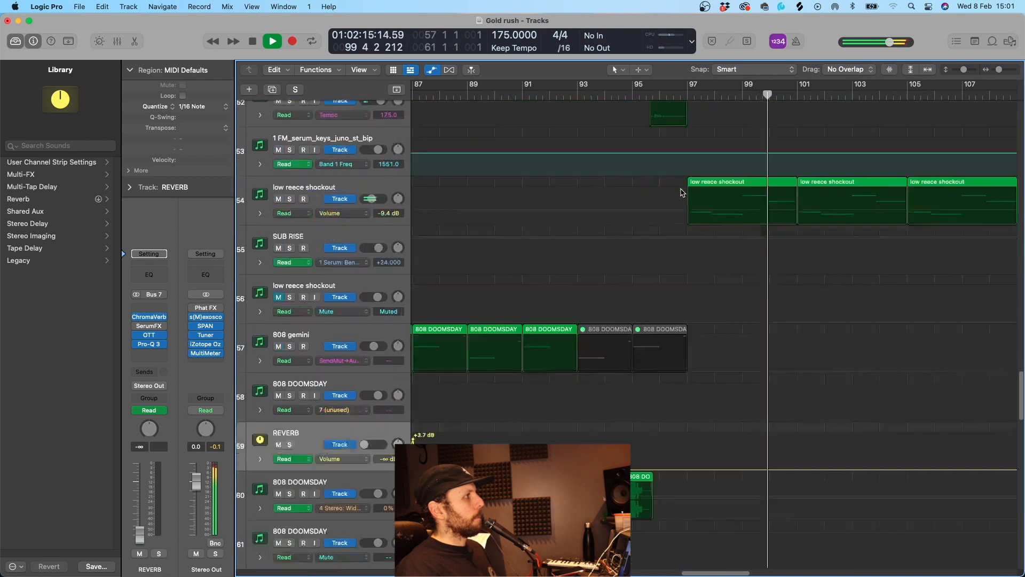
{"action": "scroll", "coordinate": [682, 193], "scroll_direction": "down", "scroll_amount": 3}
{"action": "scroll", "coordinate": [683, 191], "scroll_direction": "down", "scroll_amount": 8}
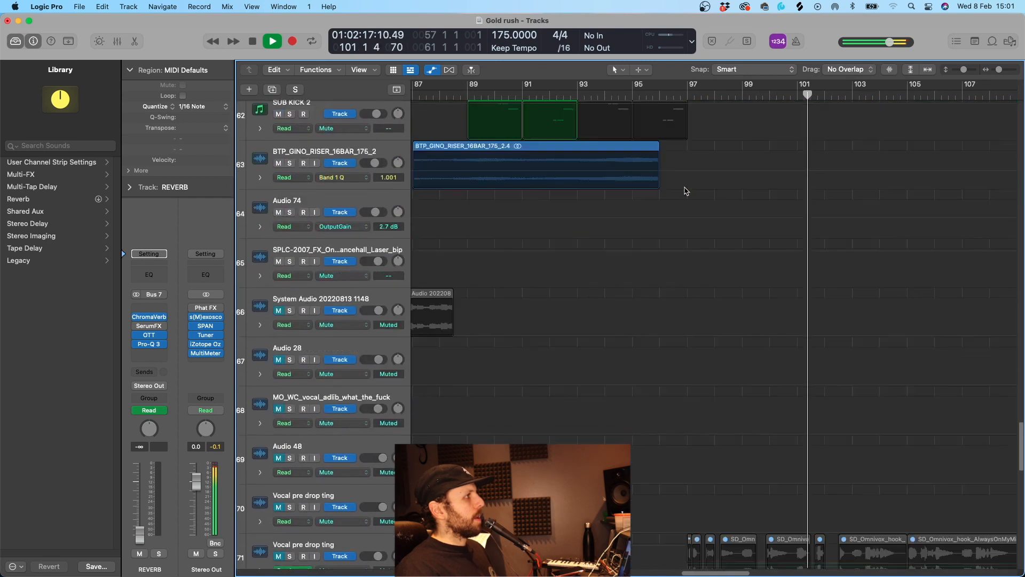
{"action": "scroll", "coordinate": [686, 191], "scroll_direction": "down", "scroll_amount": 10}
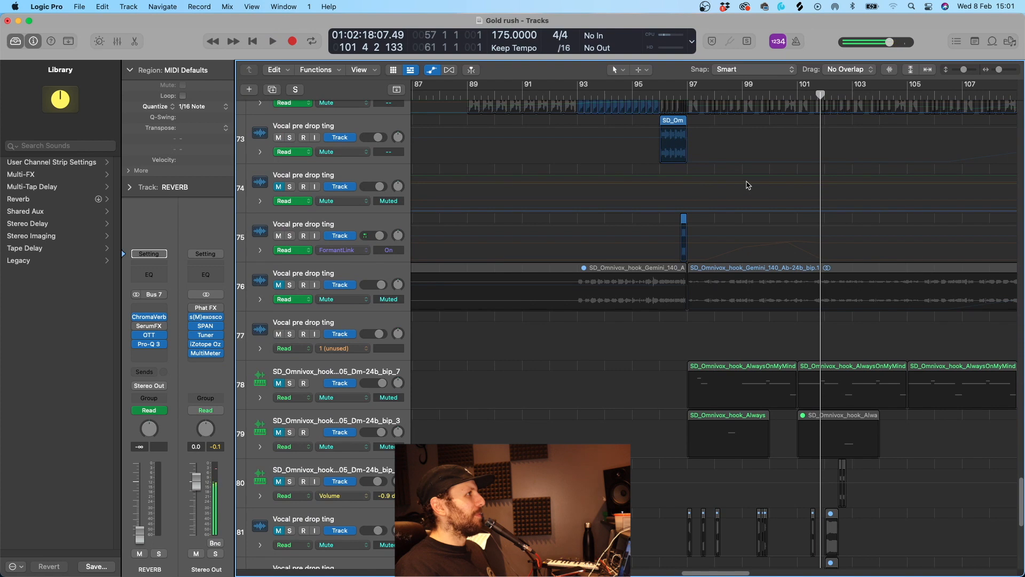
- Audition the Vocal pre drop ting chop on track 75 in solo from about bar 96
{"action": "left_click", "coordinate": [341, 219]}
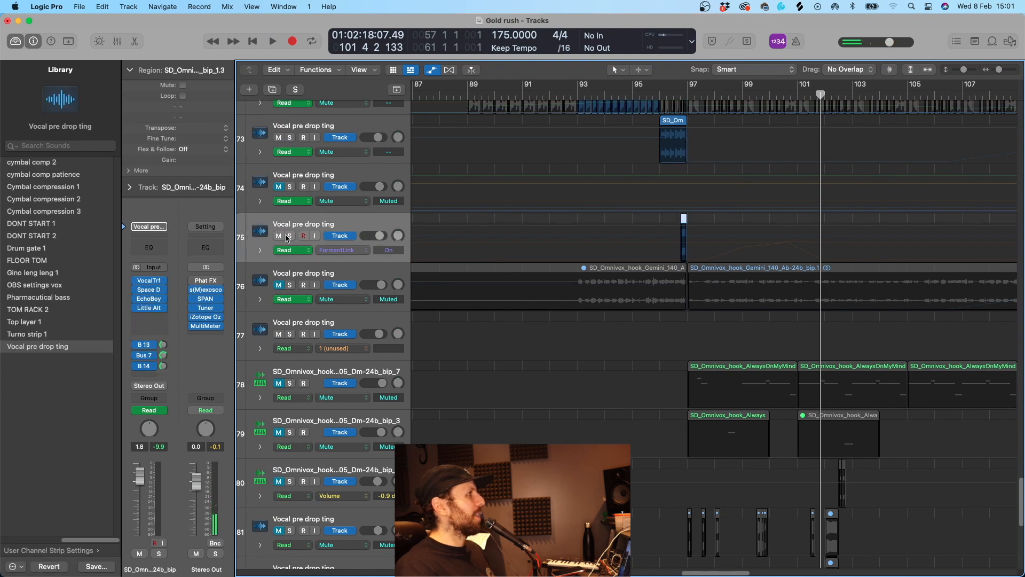
{"action": "left_click", "coordinate": [659, 94]}
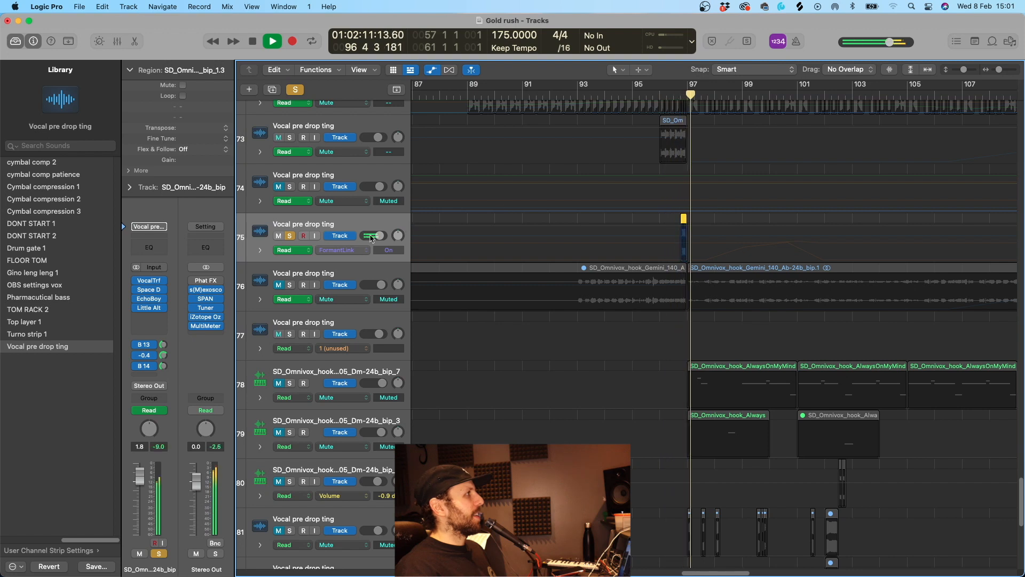
- Display the Little Alte Pitch automation on track 75 and examine its curve between about bars 99 and 102
{"action": "left_click", "coordinate": [350, 251]}
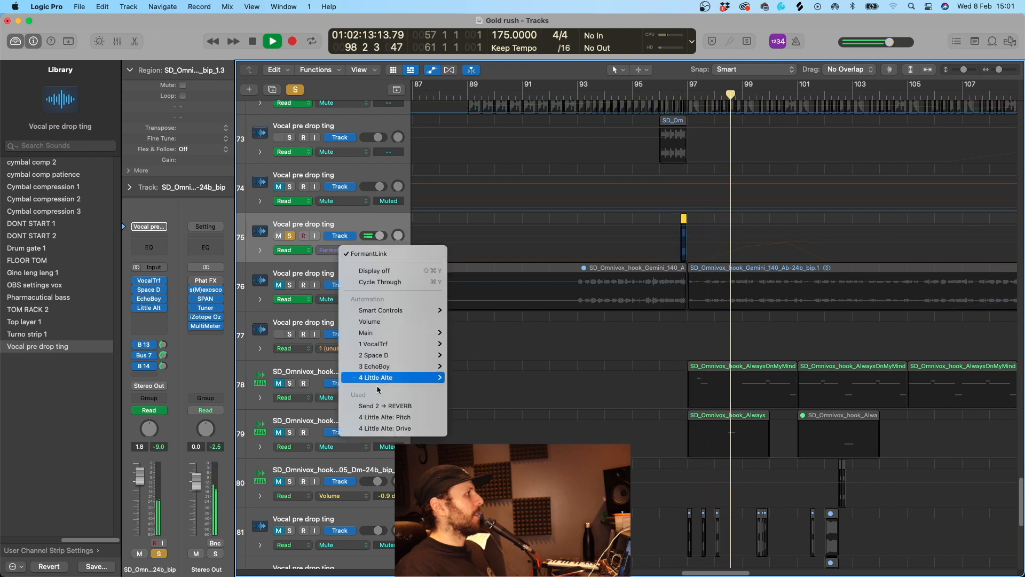
{"action": "left_click", "coordinate": [370, 229]}
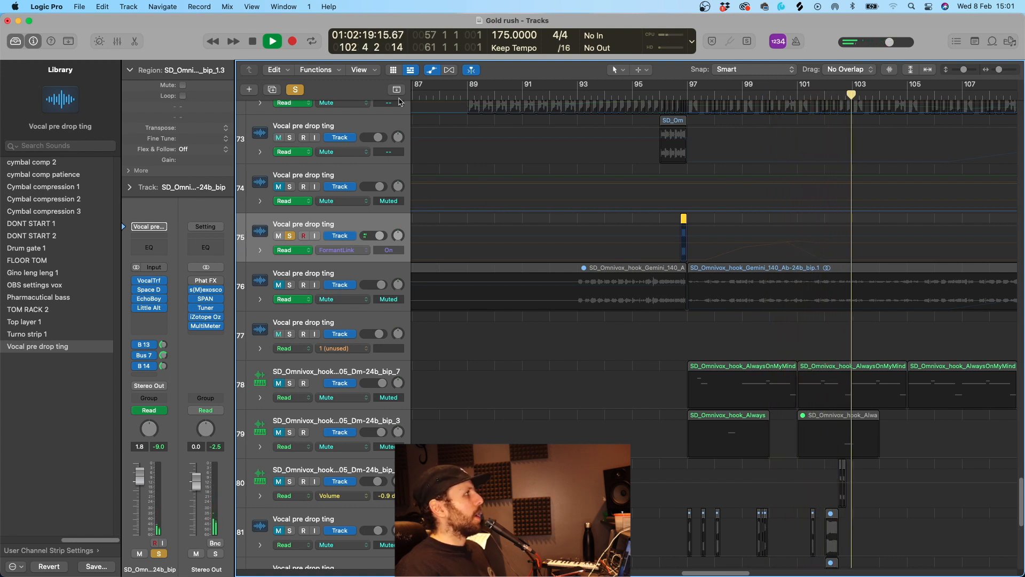
{"action": "left_click", "coordinate": [431, 71]}
{"action": "left_click", "coordinate": [431, 71]}
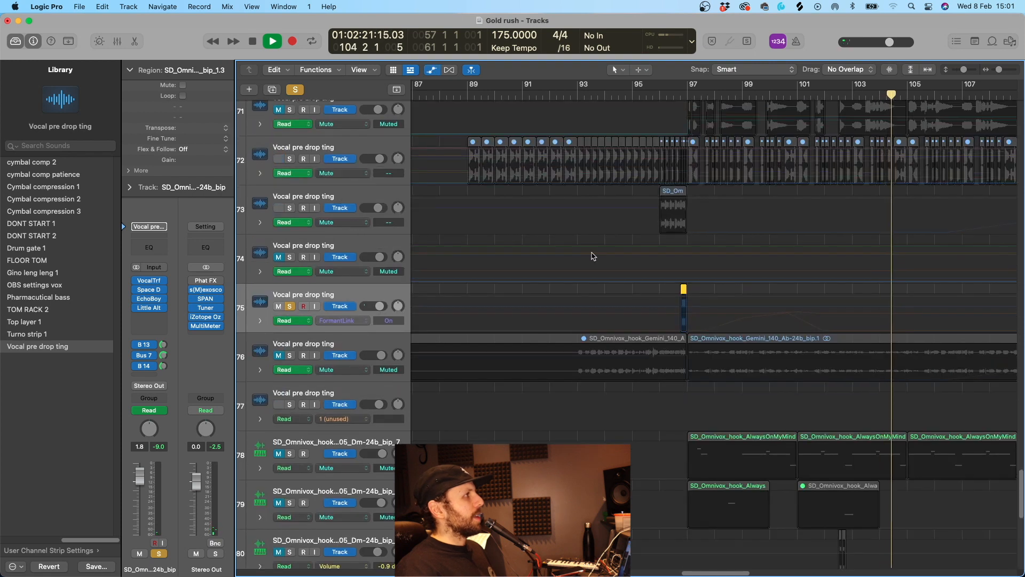
{"action": "left_click", "coordinate": [343, 321]}
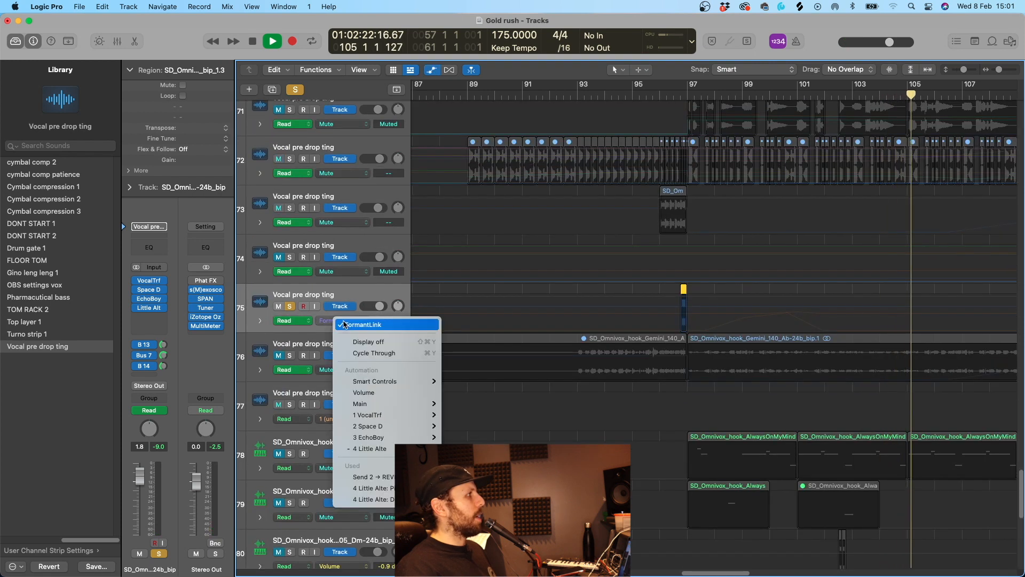
{"action": "left_click", "coordinate": [380, 489]}
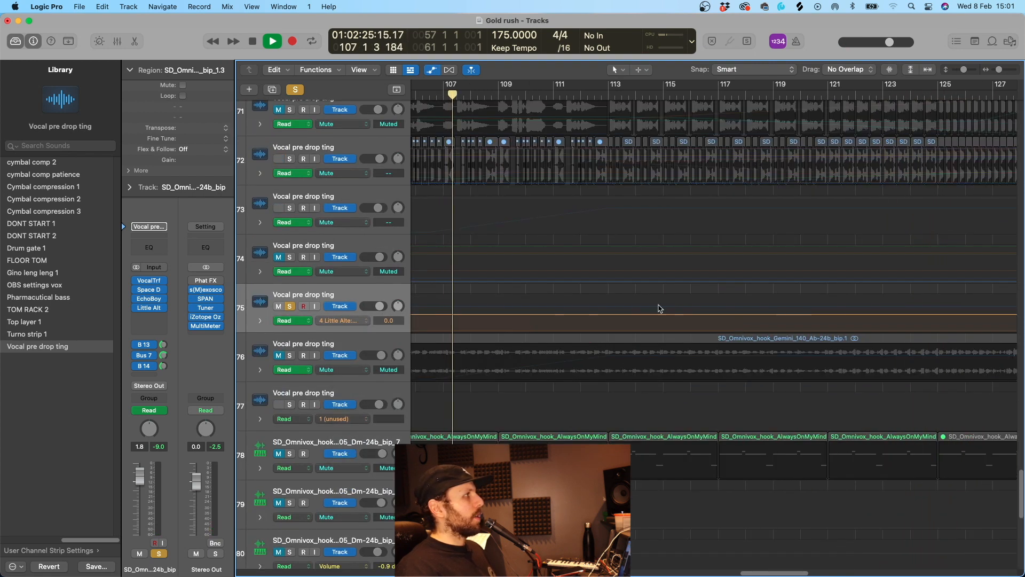
{"action": "scroll", "coordinate": [621, 315], "scroll_direction": "left", "scroll_amount": 5}
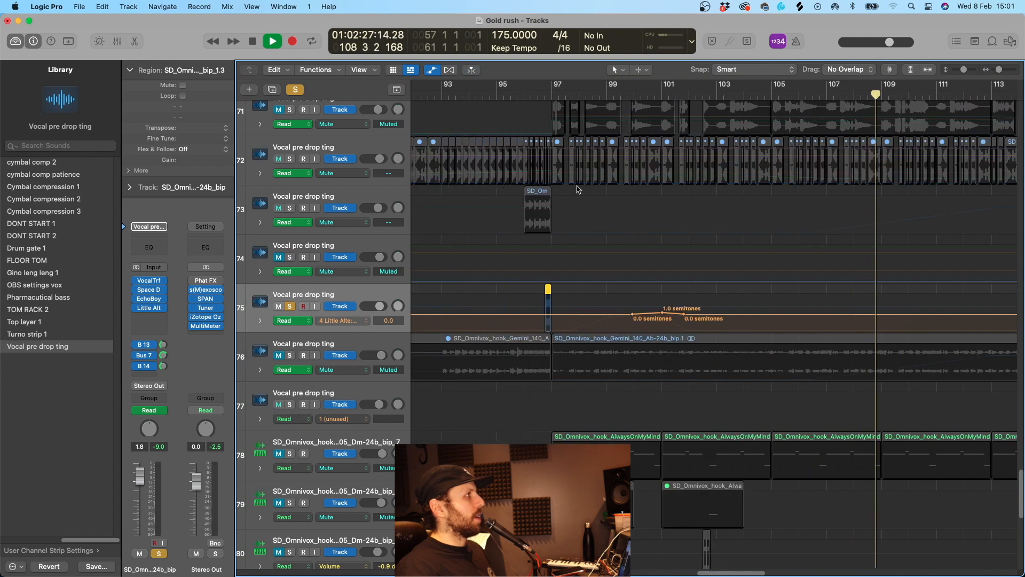
{"action": "scroll", "coordinate": [352, 124], "scroll_direction": "left", "scroll_amount": 2}
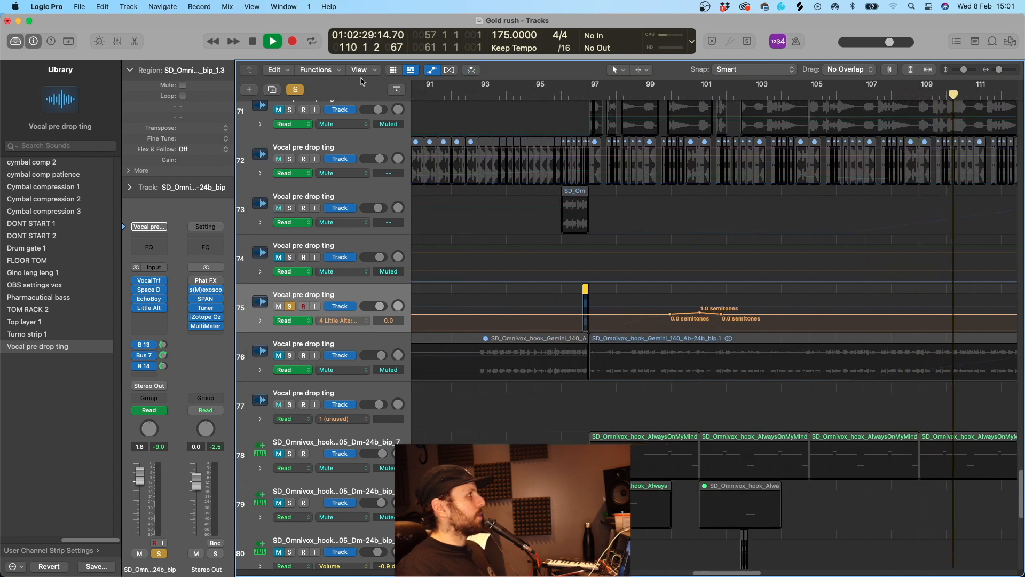
- Turn off the solo and play the full mix from about bar 93 to 101, following the vocal tracks into the drop
{"action": "left_click", "coordinate": [295, 89]}
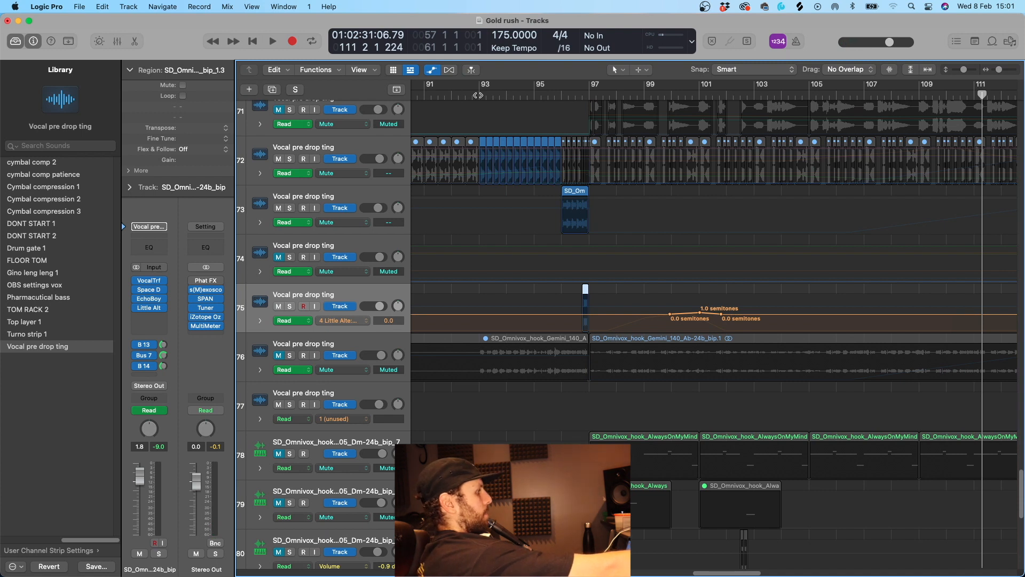
{"action": "double_click", "coordinate": [472, 93]}
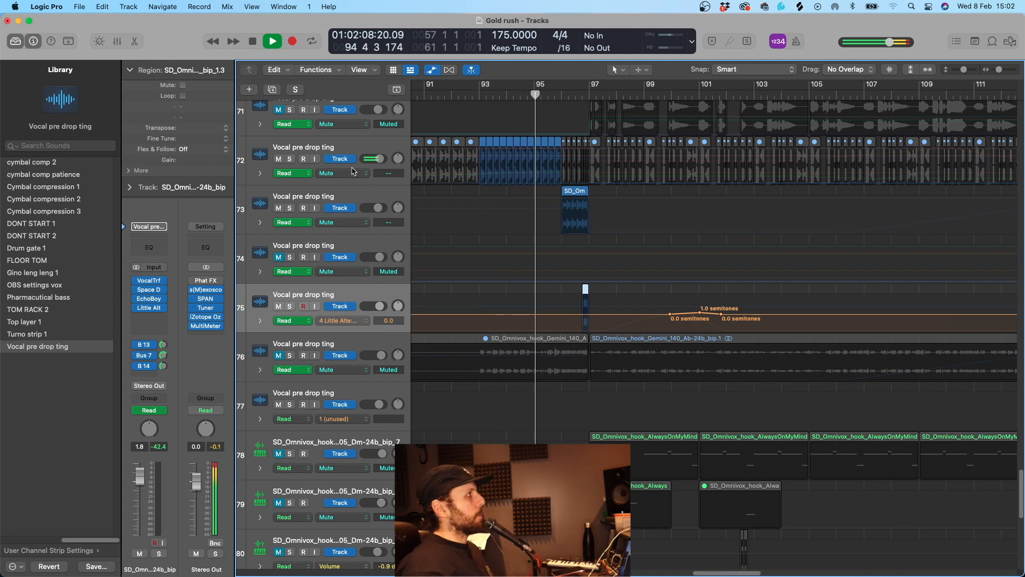
{"action": "scroll", "coordinate": [582, 203], "scroll_direction": "left", "scroll_amount": 1}
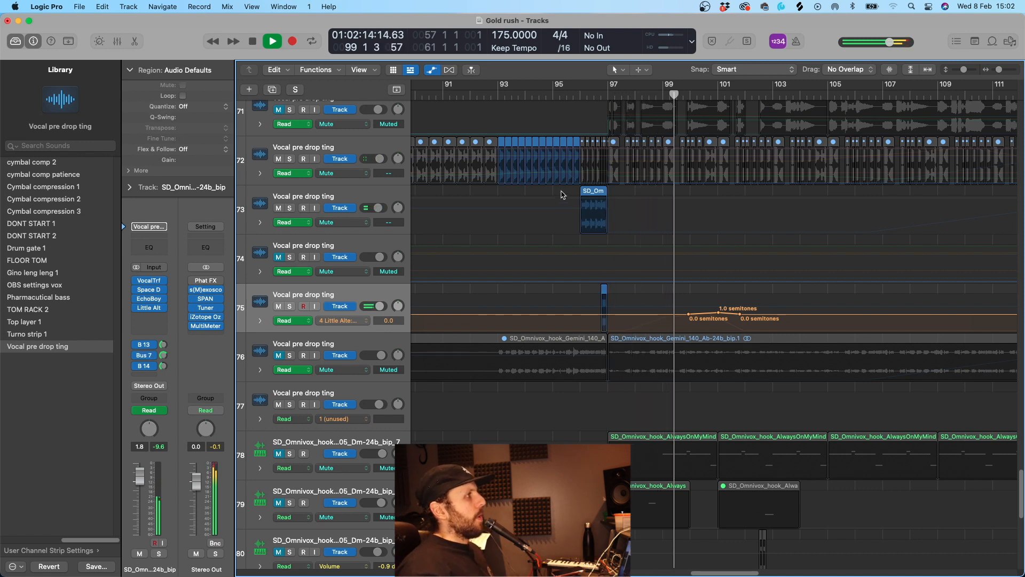
{"action": "scroll", "coordinate": [625, 251], "scroll_direction": "right", "scroll_amount": 1}
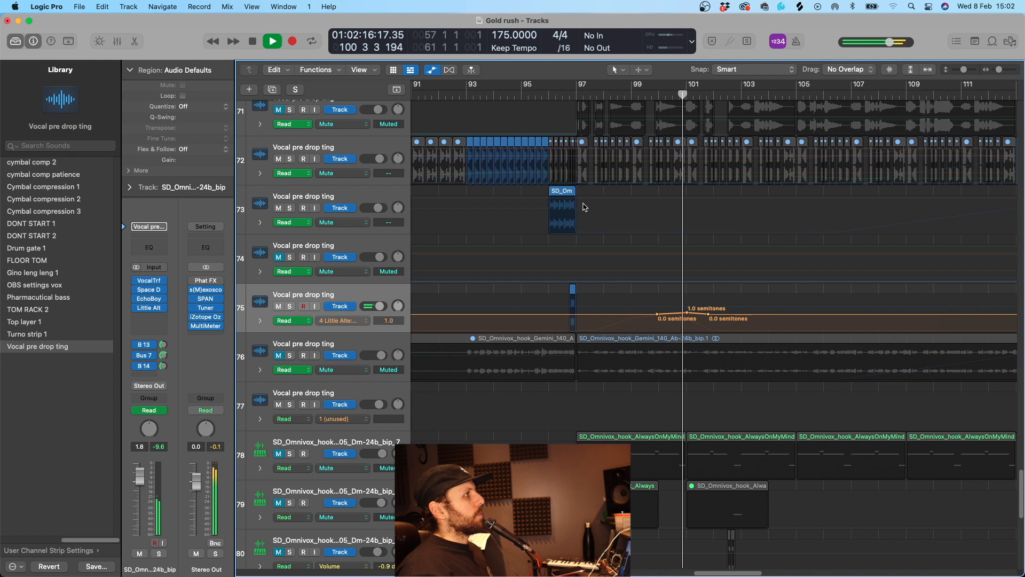
{"action": "scroll", "coordinate": [588, 213], "scroll_direction": "down", "scroll_amount": 3}
{"action": "key", "text": "space"}
- Audition the 1 FM_serum_keys_juno_st_bip region on track 52 in solo from about bar 95 to 97
{"action": "scroll", "coordinate": [632, 262], "scroll_direction": "down", "scroll_amount": 7}
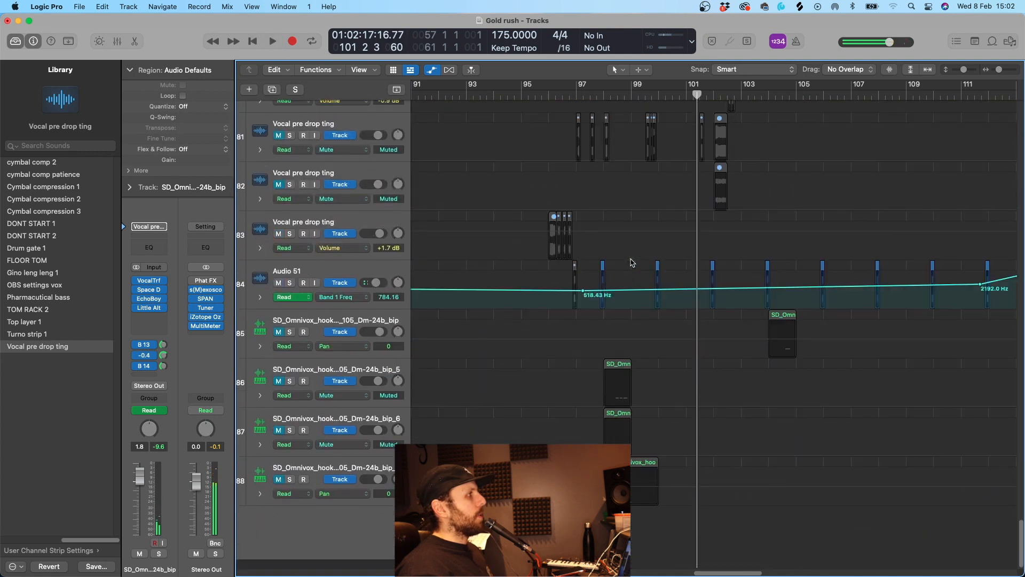
{"action": "scroll", "coordinate": [627, 282], "scroll_direction": "up", "scroll_amount": 1}
{"action": "scroll", "coordinate": [609, 307], "scroll_direction": "up", "scroll_amount": 15}
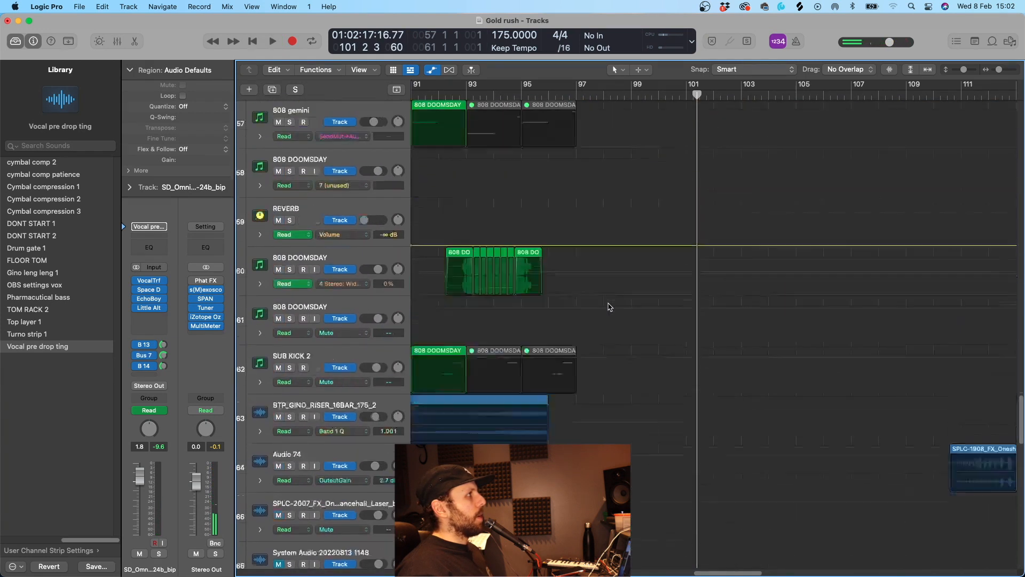
{"action": "scroll", "coordinate": [611, 306], "scroll_direction": "up", "scroll_amount": 4}
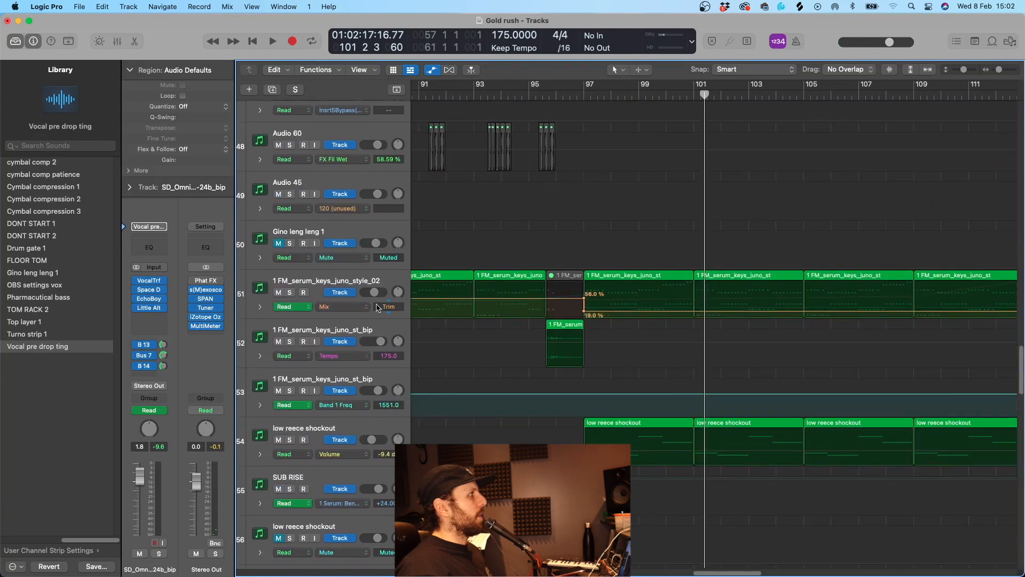
{"action": "left_click", "coordinate": [290, 292]}
{"action": "scroll", "coordinate": [558, 197], "scroll_direction": "left", "scroll_amount": 1}
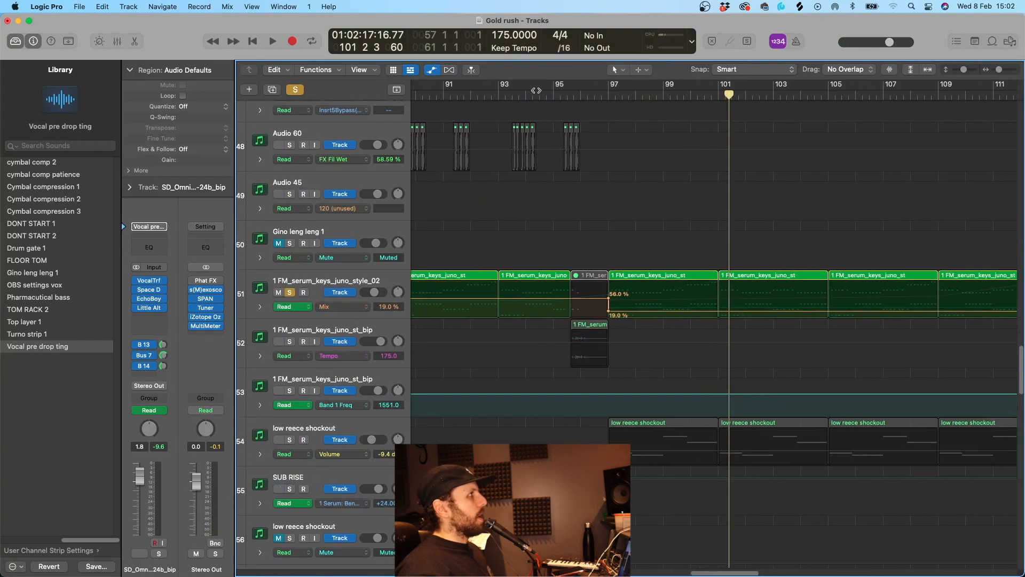
{"action": "scroll", "coordinate": [653, 350], "scroll_direction": "down", "scroll_amount": 2}
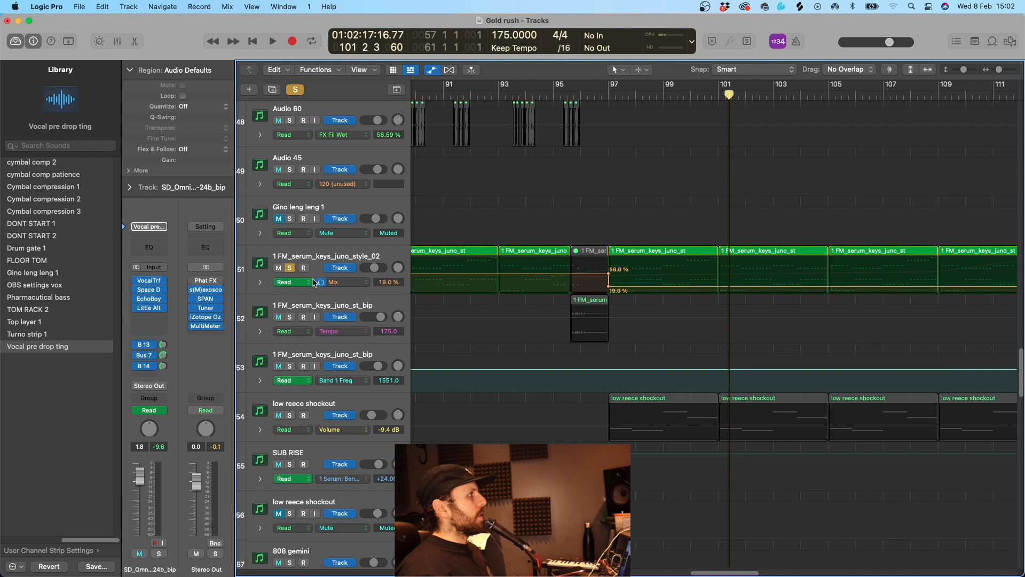
{"action": "left_click", "coordinate": [290, 267]}
{"action": "left_click", "coordinate": [290, 317]}
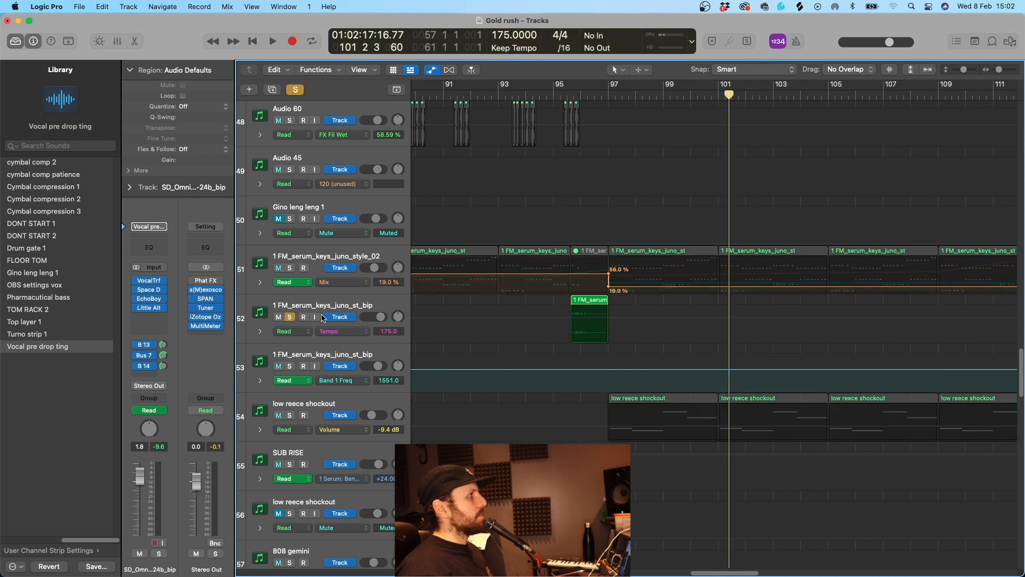
{"action": "left_click", "coordinate": [550, 94]}
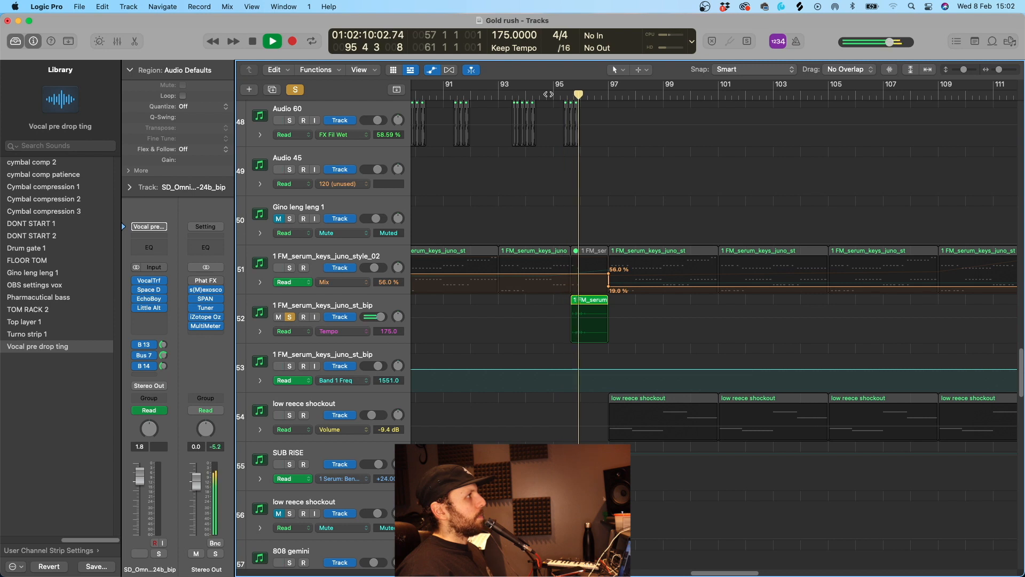
{"action": "left_click", "coordinate": [355, 303]}
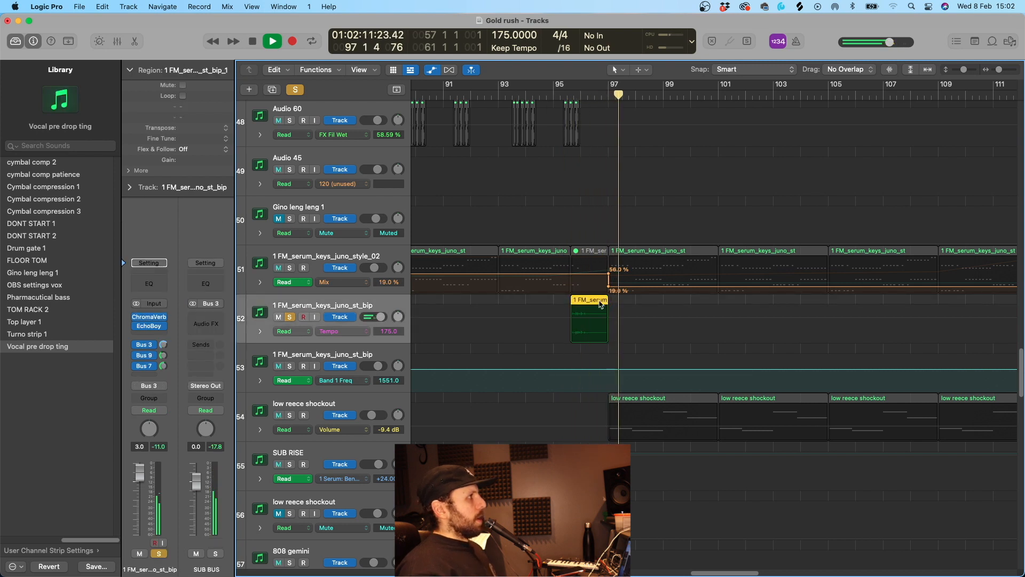
{"action": "key", "text": "space"}
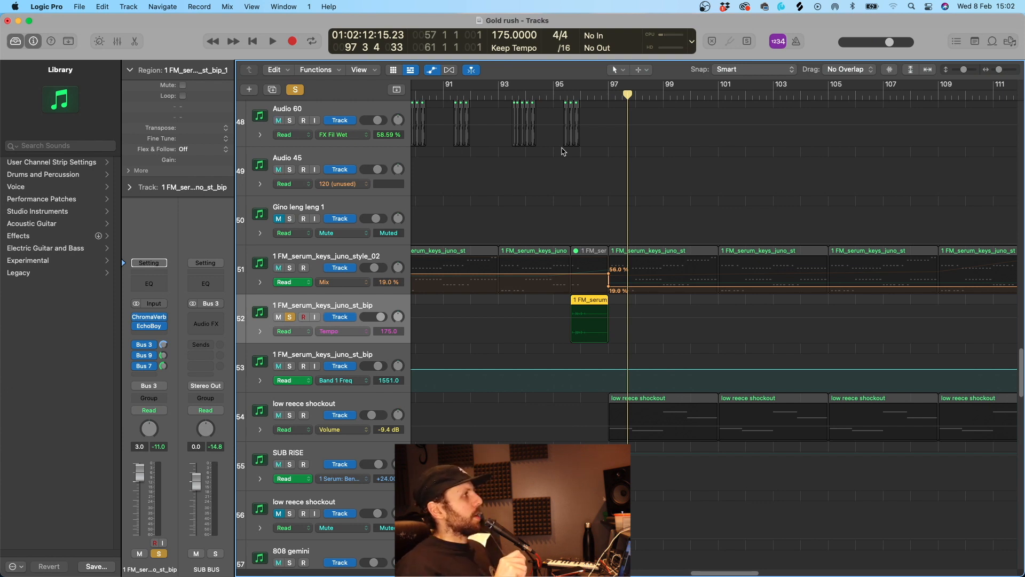
- Replay the soloed keys region on track 52 from about bar 95 to 98 to hear its effect tail
{"action": "scroll", "coordinate": [561, 151], "scroll_direction": "up", "scroll_amount": 3}
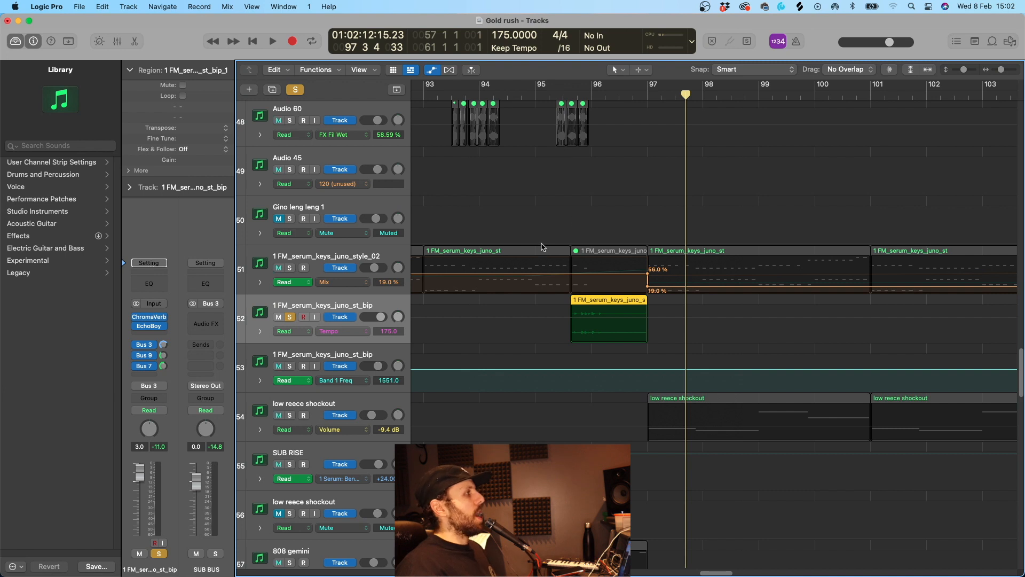
{"action": "scroll", "coordinate": [606, 226], "scroll_direction": "up", "scroll_amount": 3}
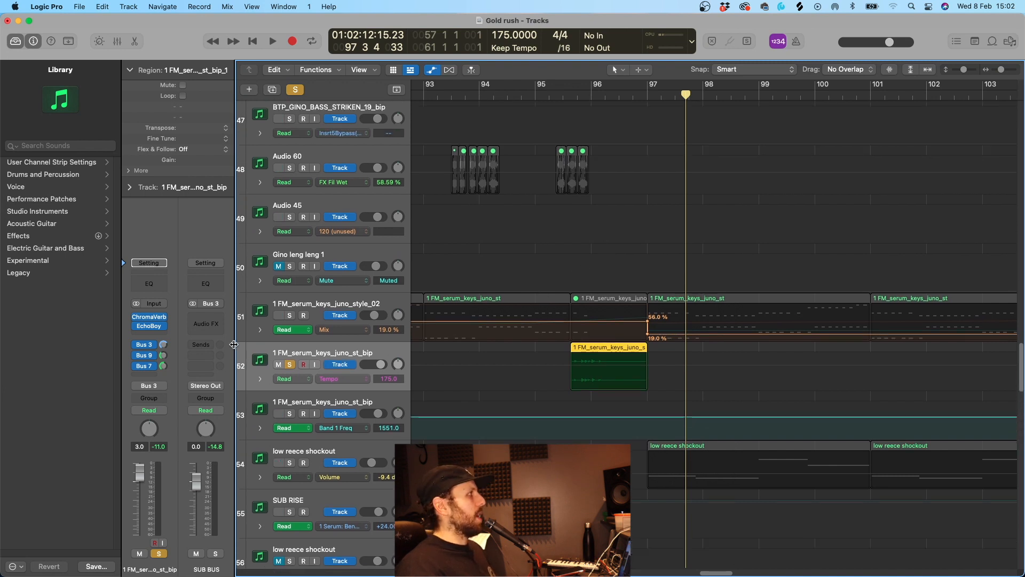
{"action": "scroll", "coordinate": [610, 248], "scroll_direction": "left", "scroll_amount": 3}
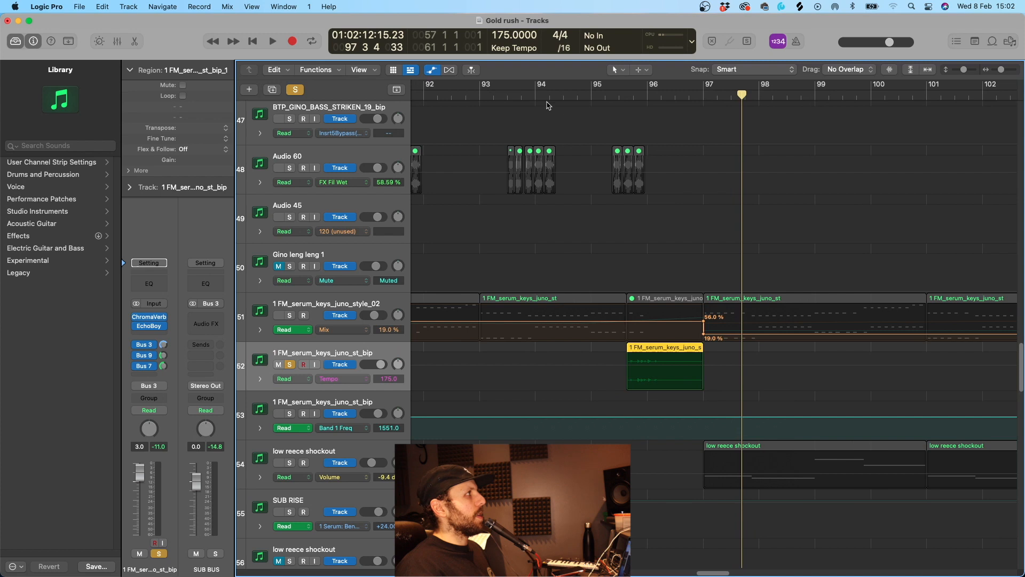
{"action": "key", "text": "space"}
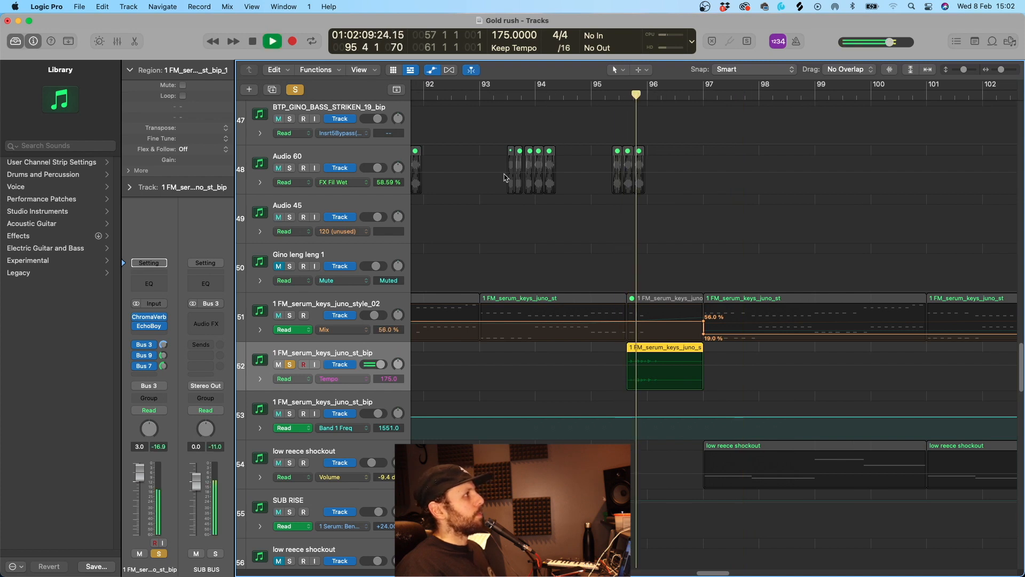
{"action": "scroll", "coordinate": [526, 244], "scroll_direction": "down", "scroll_amount": 2}
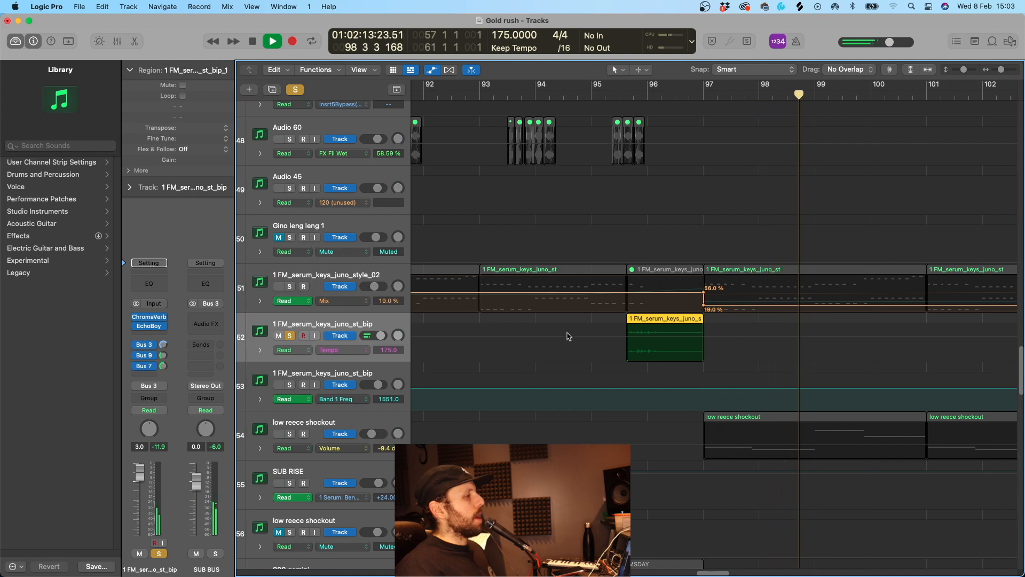
- Switch the solo from track 52 to 1 FM_serum_keys_juno_style_02 on track 51 and listen until about bar 101
{"action": "left_click", "coordinate": [290, 338]}
{"action": "scroll", "coordinate": [521, 334], "scroll_direction": "right", "scroll_amount": 4}
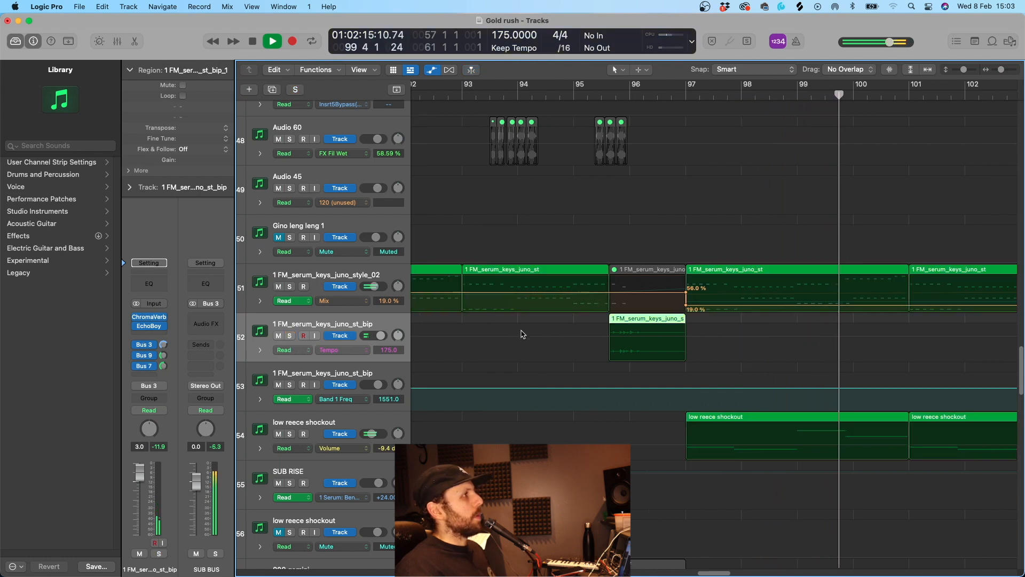
{"action": "left_click", "coordinate": [289, 286]}
{"action": "scroll", "coordinate": [372, 304], "scroll_direction": "right", "scroll_amount": 1}
{"action": "scroll", "coordinate": [372, 304], "scroll_direction": "right", "scroll_amount": 2}
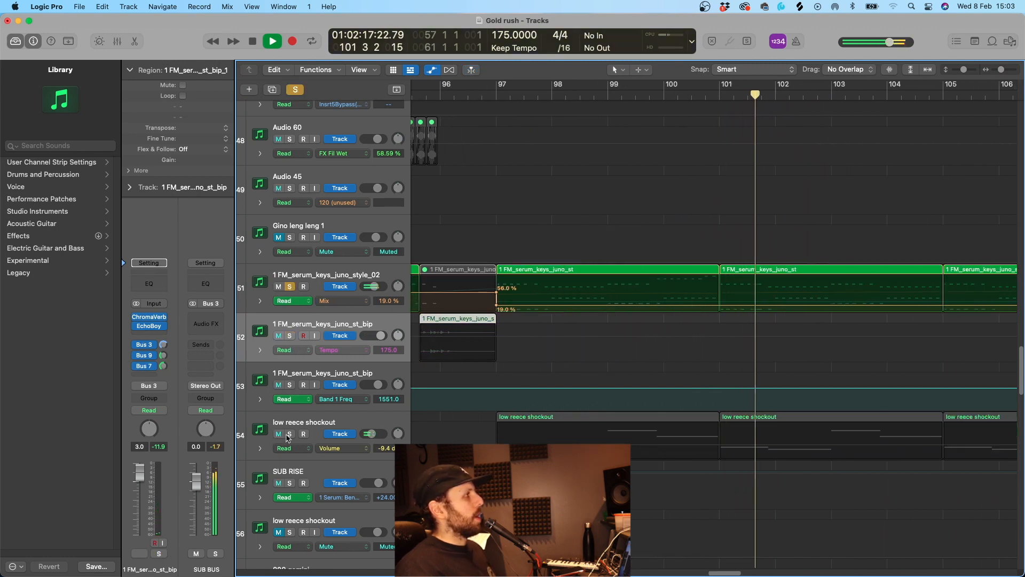
- Audition the BTP_Skantia_FX_CGI_Alien_One_Shot region on Audio 46 from about bar 101, then turn off the solo
{"action": "scroll", "coordinate": [334, 428], "scroll_direction": "up", "scroll_amount": 10}
{"action": "scroll", "coordinate": [334, 428], "scroll_direction": "up", "scroll_amount": 10}
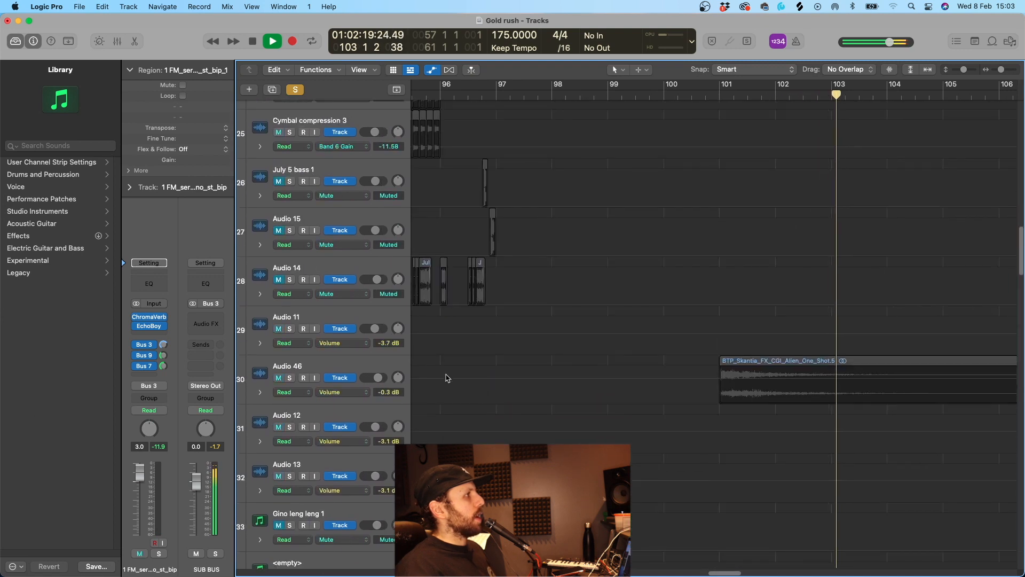
{"action": "left_click", "coordinate": [290, 378]}
{"action": "left_click", "coordinate": [714, 95]}
{"action": "key", "text": "space"}
{"action": "key", "text": "s"}
- Look over the drum tracks and the vocal regions on tracks 77 to 86 around bars 96 to 106
{"action": "scroll", "coordinate": [766, 262], "scroll_direction": "up", "scroll_amount": 15}
{"action": "scroll", "coordinate": [766, 271], "scroll_direction": "down", "scroll_amount": 20}
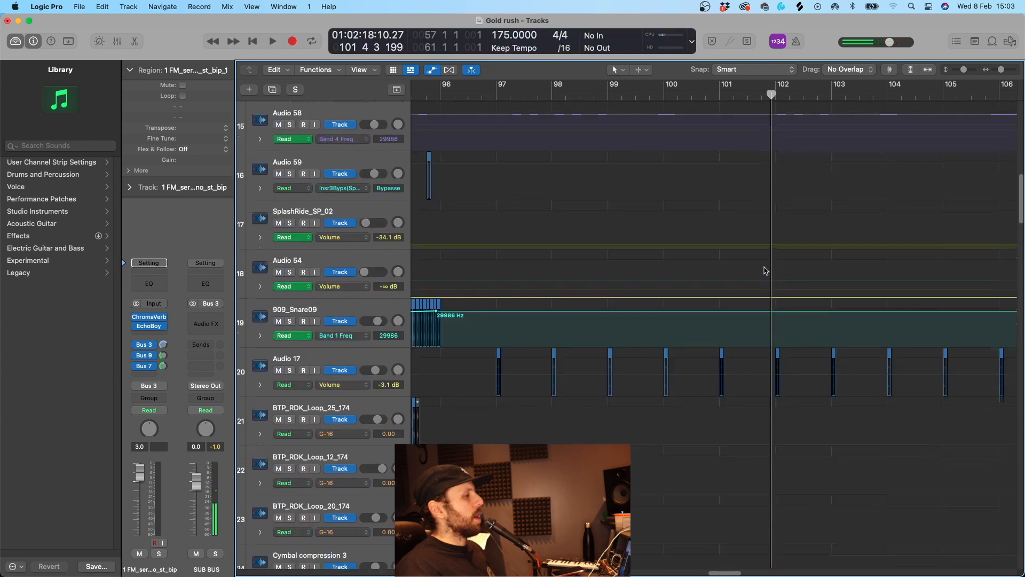
{"action": "scroll", "coordinate": [756, 269], "scroll_direction": "down", "scroll_amount": 20}
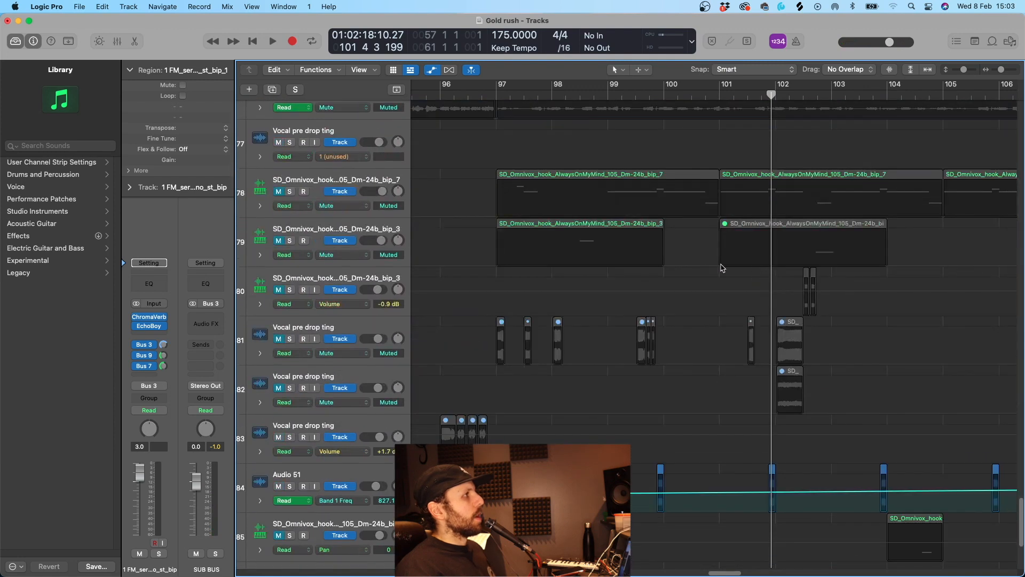
{"action": "scroll", "coordinate": [588, 289], "scroll_direction": "down", "scroll_amount": 5}
{"action": "scroll", "coordinate": [587, 288], "scroll_direction": "up", "scroll_amount": 4}
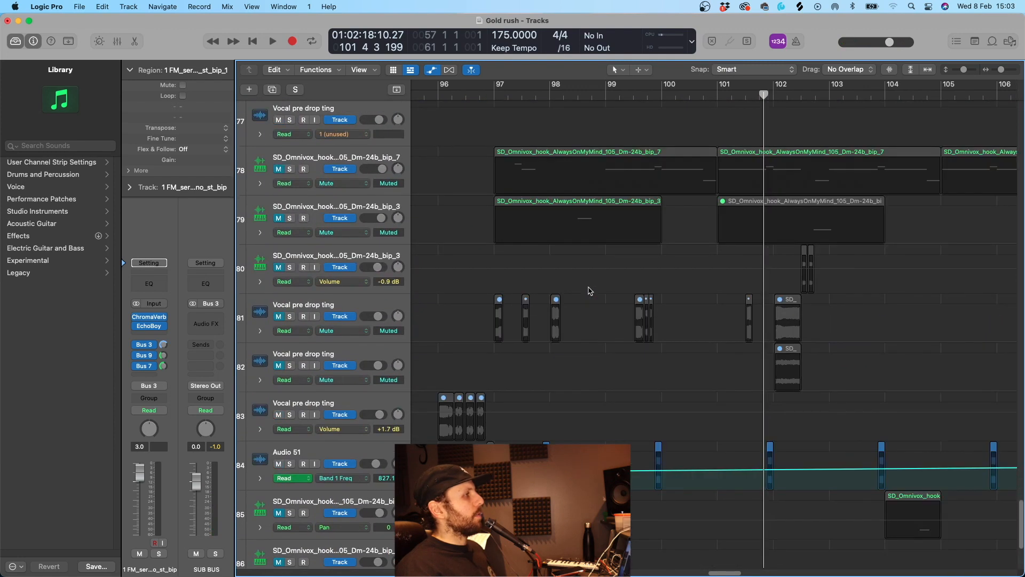
- Play the second build-up in the mix from about bar 111 to 122 while viewing its vocal chops, riser and sub rise tracks
{"action": "scroll", "coordinate": [589, 291], "scroll_direction": "down", "scroll_amount": 6}
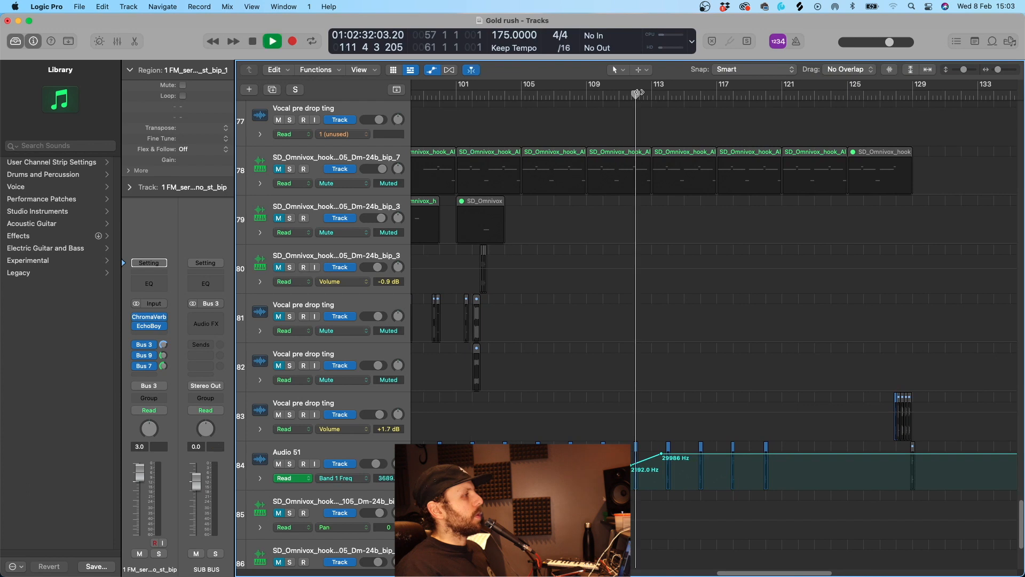
{"action": "scroll", "coordinate": [625, 228], "scroll_direction": "up", "scroll_amount": 3}
{"action": "scroll", "coordinate": [624, 229], "scroll_direction": "left", "scroll_amount": 1}
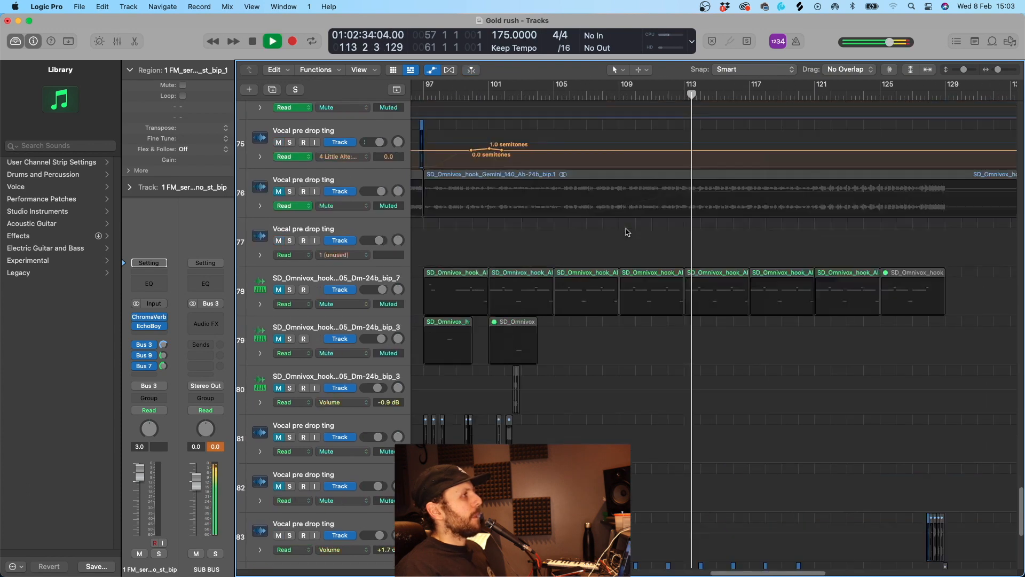
{"action": "scroll", "coordinate": [626, 231], "scroll_direction": "up", "scroll_amount": 6}
{"action": "scroll", "coordinate": [619, 278], "scroll_direction": "right", "scroll_amount": 2}
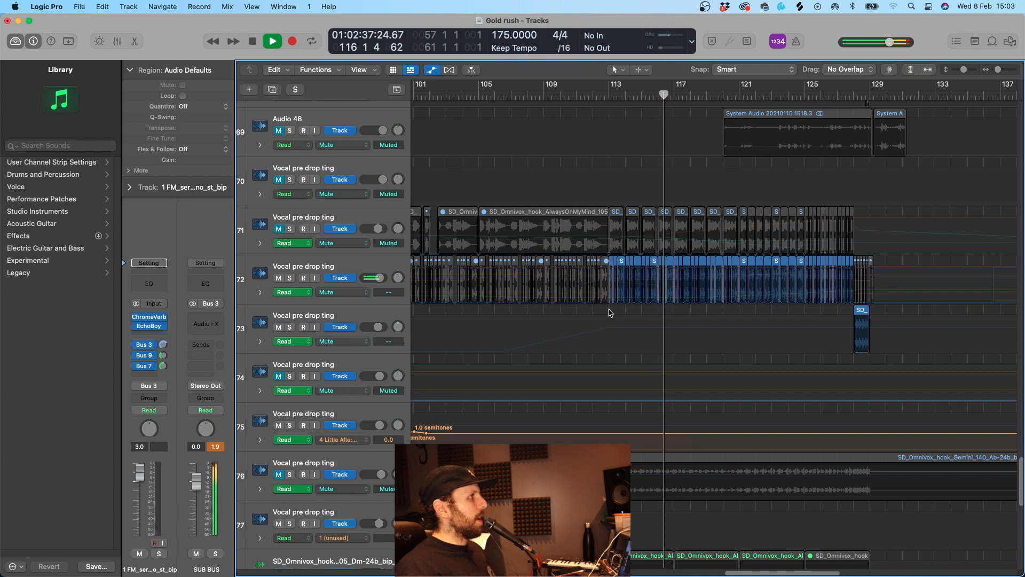
{"action": "scroll", "coordinate": [611, 313], "scroll_direction": "right", "scroll_amount": 4}
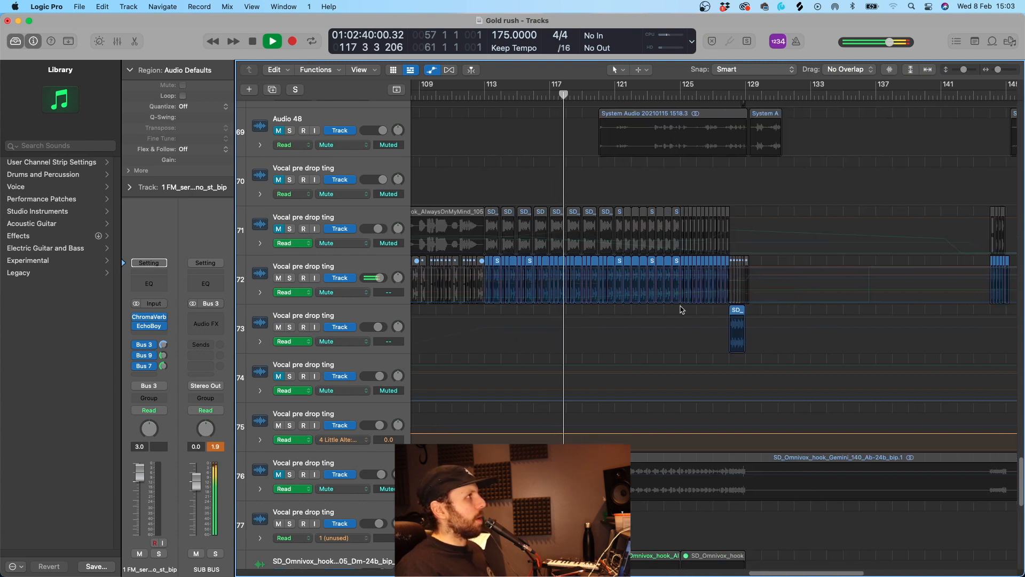
{"action": "scroll", "coordinate": [681, 310], "scroll_direction": "up", "scroll_amount": 5}
{"action": "scroll", "coordinate": [681, 310], "scroll_direction": "up", "scroll_amount": 7}
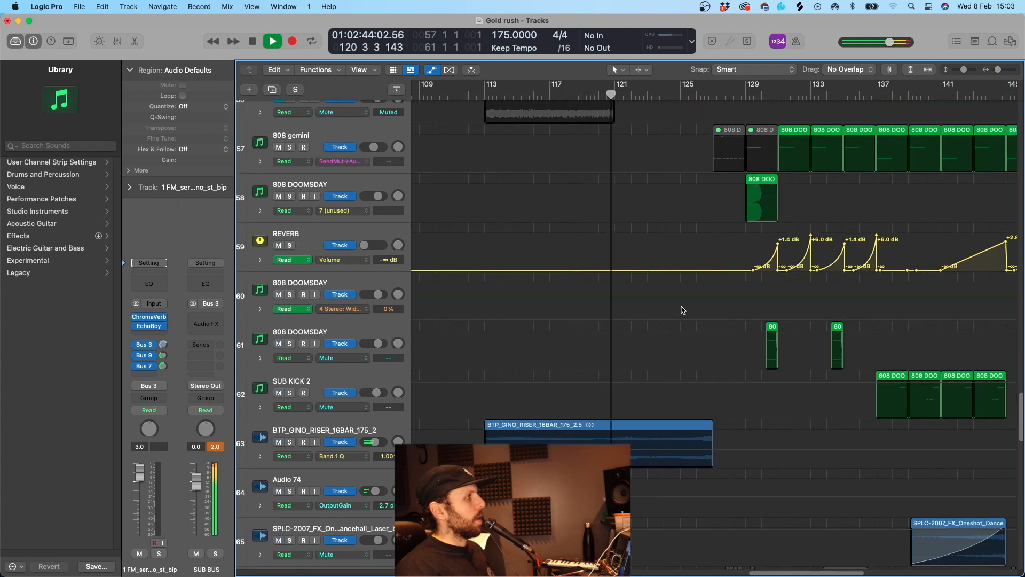
{"action": "scroll", "coordinate": [681, 309], "scroll_direction": "up", "scroll_amount": 5}
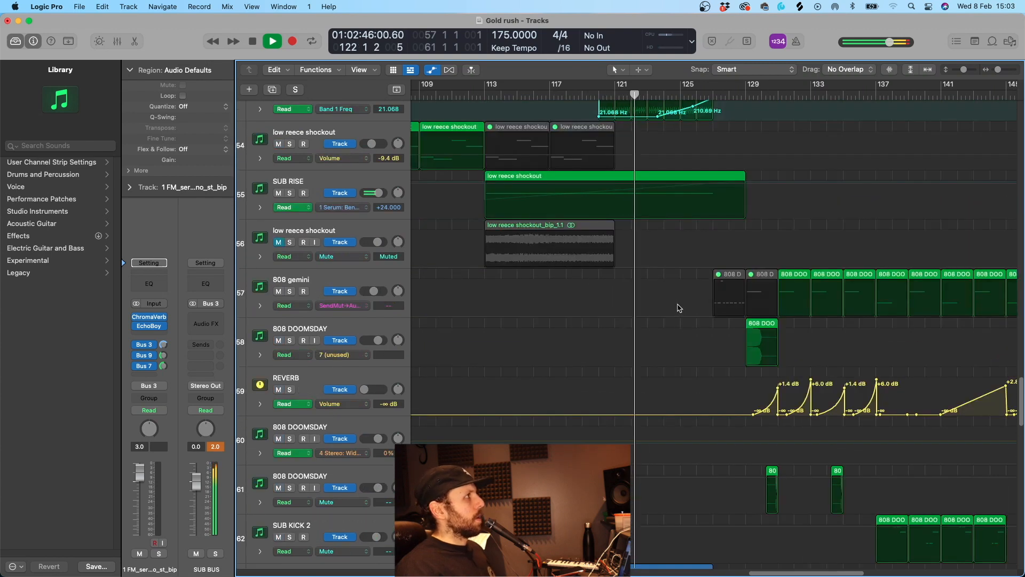
- Audition the 1 FM_serum_keys_juno_st_bip regions on track 53 in solo, then listen in the mix through the drop to about bar 131
{"action": "left_click", "coordinate": [289, 167]}
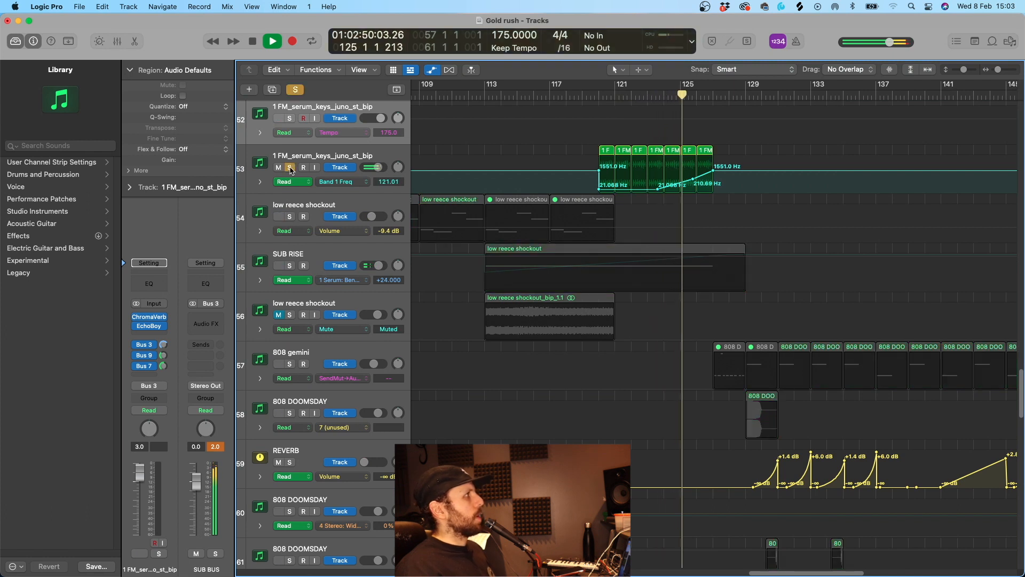
{"action": "left_click", "coordinate": [290, 170]}
{"action": "scroll", "coordinate": [474, 172], "scroll_direction": "up", "scroll_amount": 1}
{"action": "key", "text": "super+Right"}
{"action": "key", "text": "super+Right"}
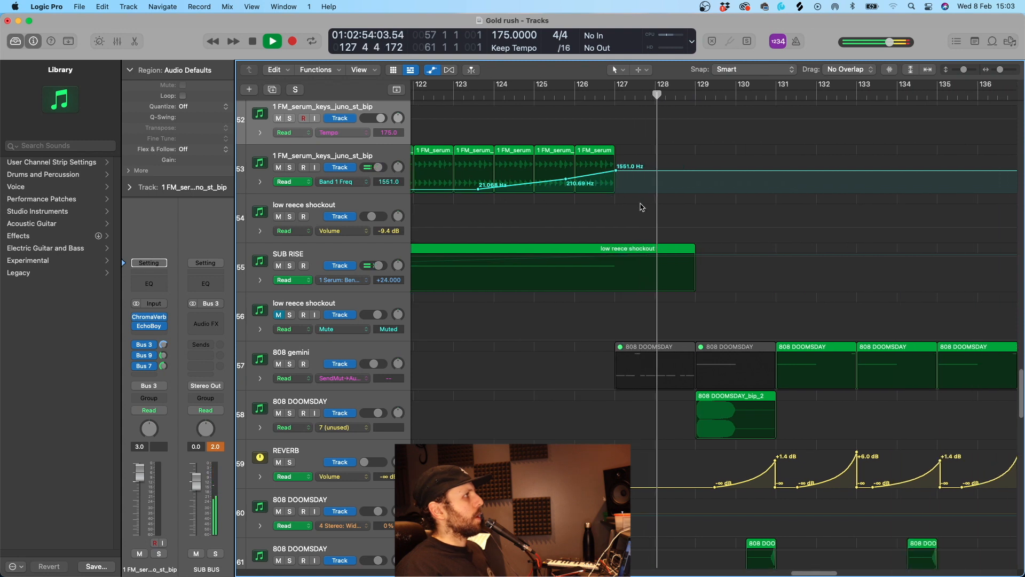
{"action": "scroll", "coordinate": [647, 210], "scroll_direction": "right", "scroll_amount": 3}
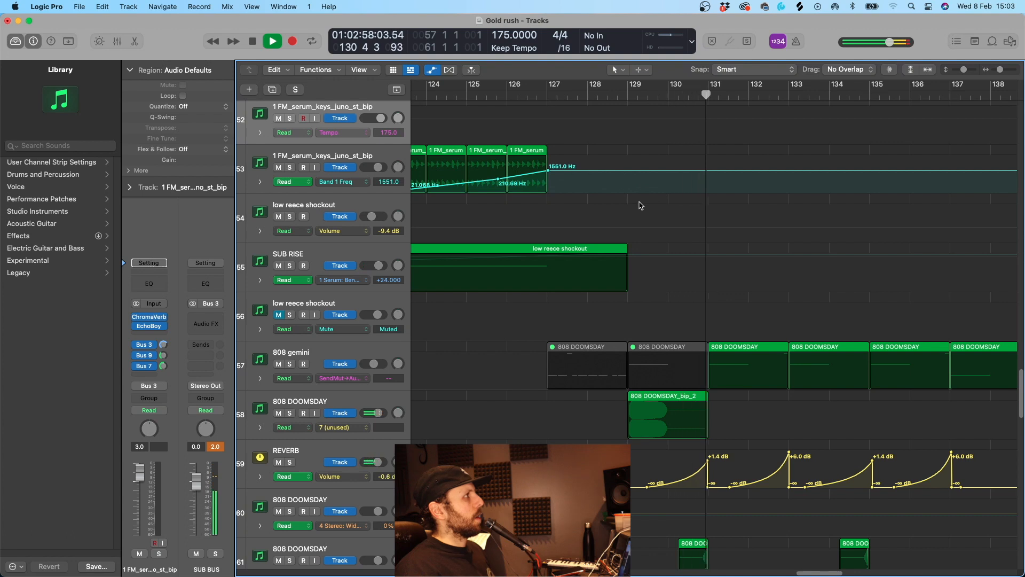
{"action": "key", "text": "space"}
- Replay the start of the second drop from about bar 128 to 131 with the main drum tracks in view
{"action": "scroll", "coordinate": [637, 203], "scroll_direction": "up", "scroll_amount": 3}
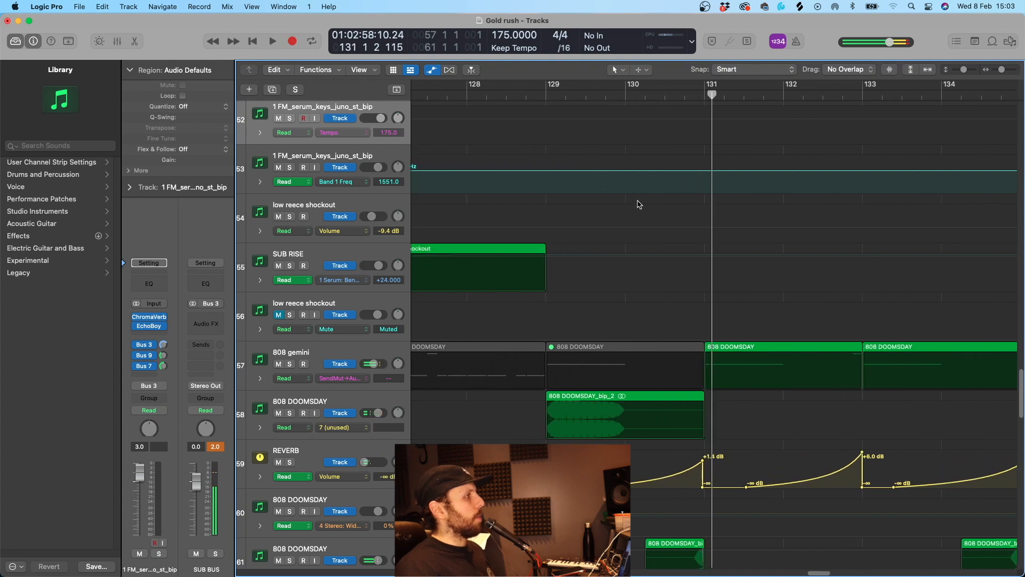
{"action": "scroll", "coordinate": [637, 202], "scroll_direction": "up", "scroll_amount": 15}
{"action": "scroll", "coordinate": [619, 256], "scroll_direction": "up", "scroll_amount": 15}
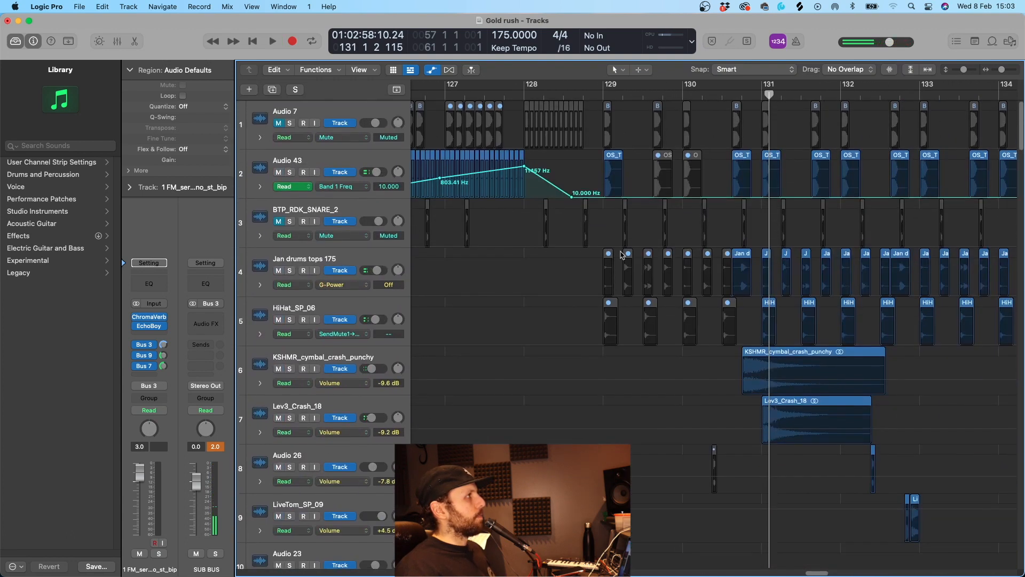
{"action": "left_click", "coordinate": [572, 96]}
{"action": "key", "text": "space"}
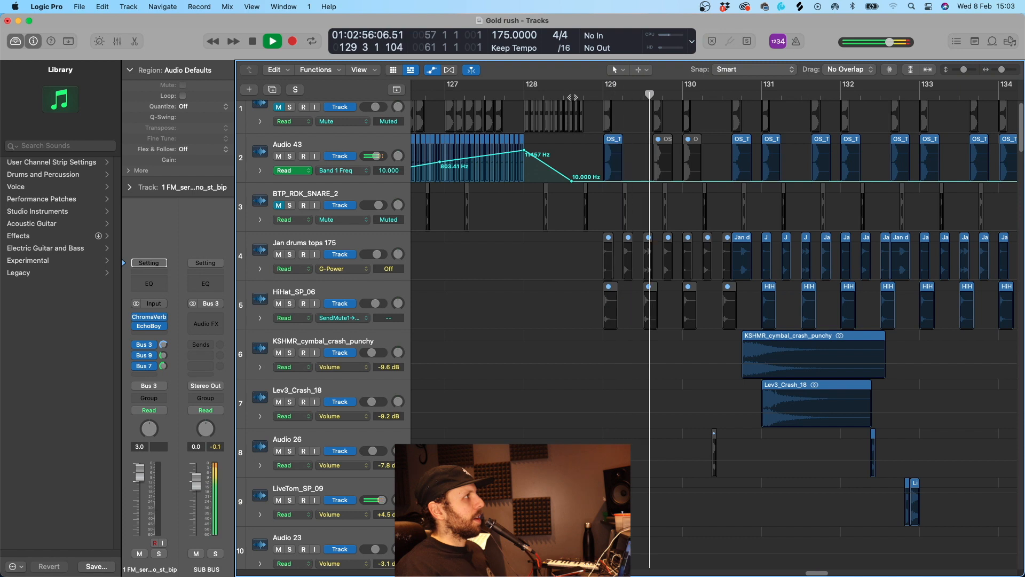
{"action": "scroll", "coordinate": [645, 231], "scroll_direction": "right", "scroll_amount": 3}
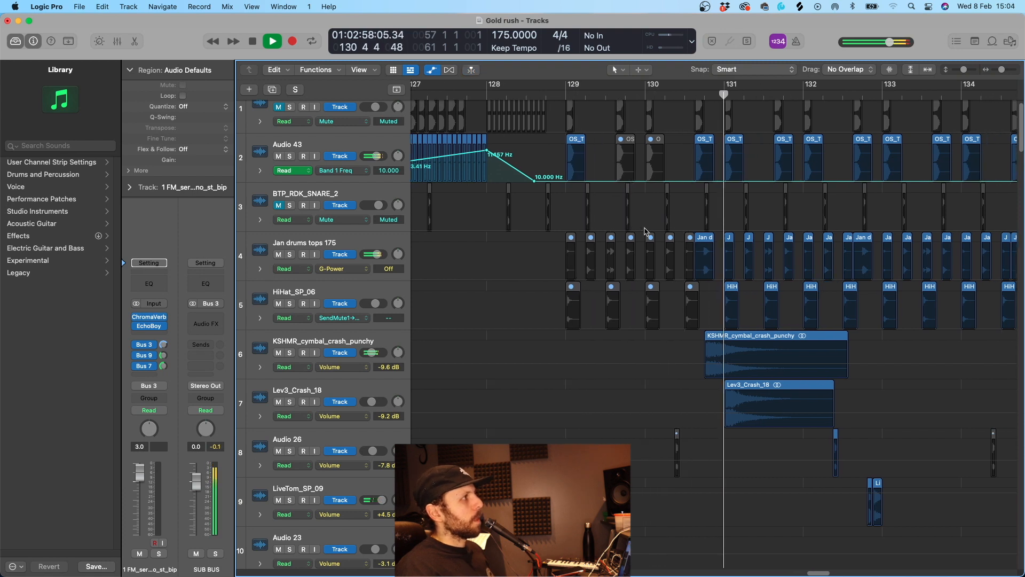
{"action": "key", "text": "space"}
- Examine the kick, hi-hat, crash and snare regions at the start of the second drop, around bars 130 to 134
{"action": "key", "text": "super+Right"}
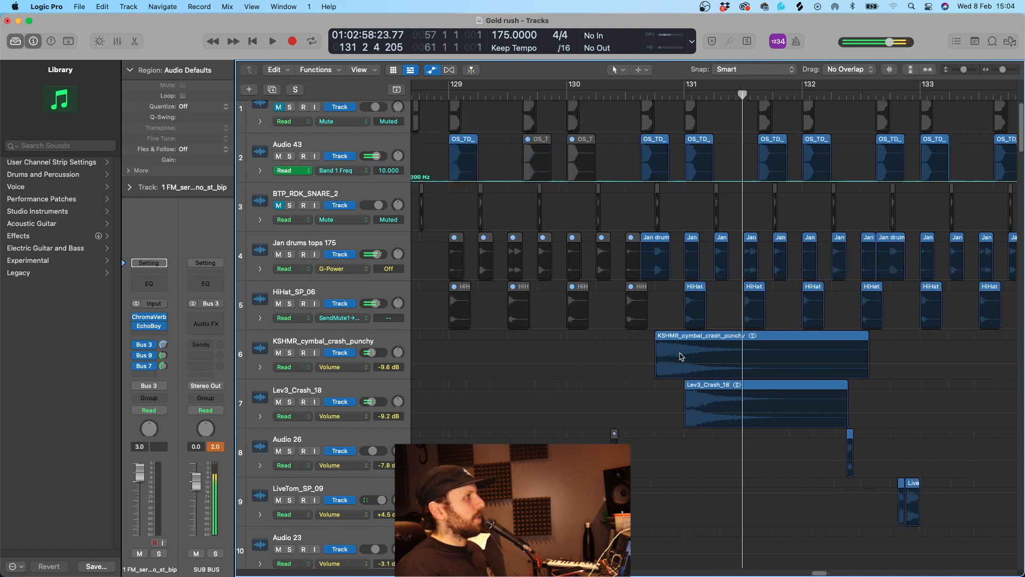
{"action": "scroll", "coordinate": [680, 357], "scroll_direction": "right", "scroll_amount": 1}
{"action": "scroll", "coordinate": [689, 418], "scroll_direction": "right", "scroll_amount": 6}
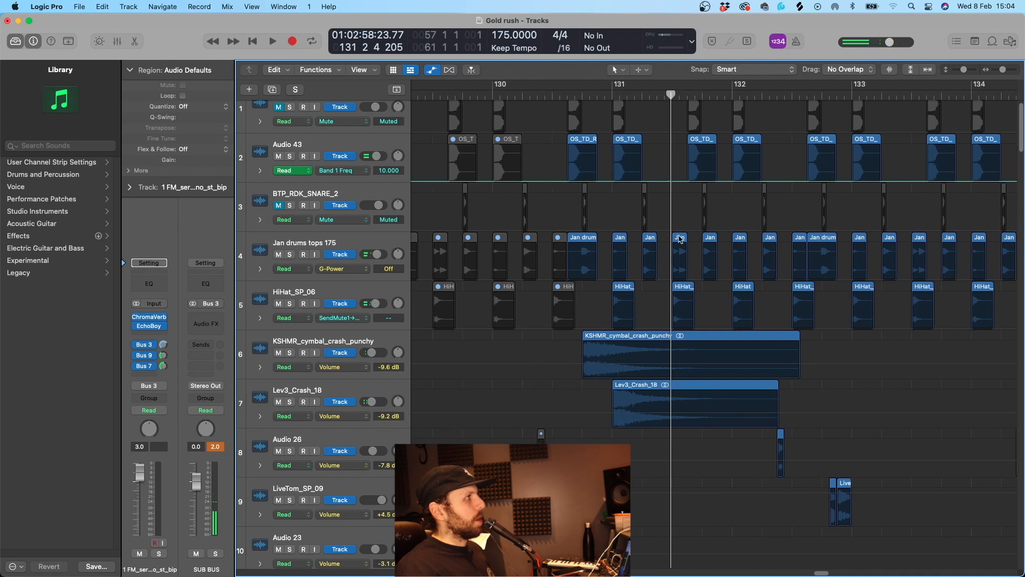
{"action": "scroll", "coordinate": [684, 259], "scroll_direction": "down", "scroll_amount": 15}
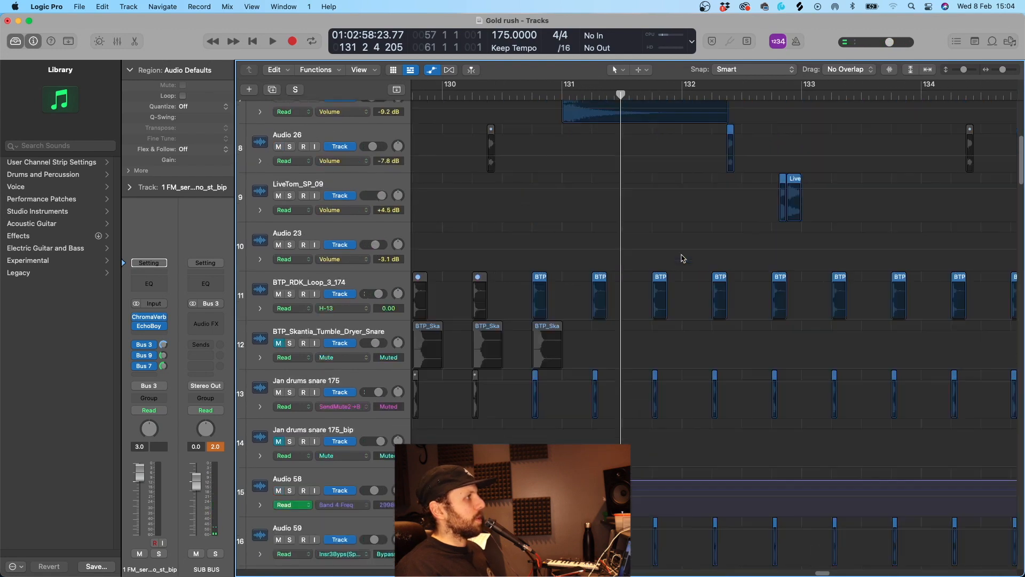
- Look over the remaining tracks of the second drop, from the snare layers down to the vocal tracks, up to about bar 190
{"action": "key", "text": "super+Left"}
{"action": "key", "text": "super+Left"}
{"action": "key", "text": "super+Left"}
{"action": "key", "text": "super+Left"}
{"action": "scroll", "coordinate": [682, 259], "scroll_direction": "down", "scroll_amount": 20}
{"action": "key", "text": "super+Left"}
{"action": "key", "text": "super+Left"}
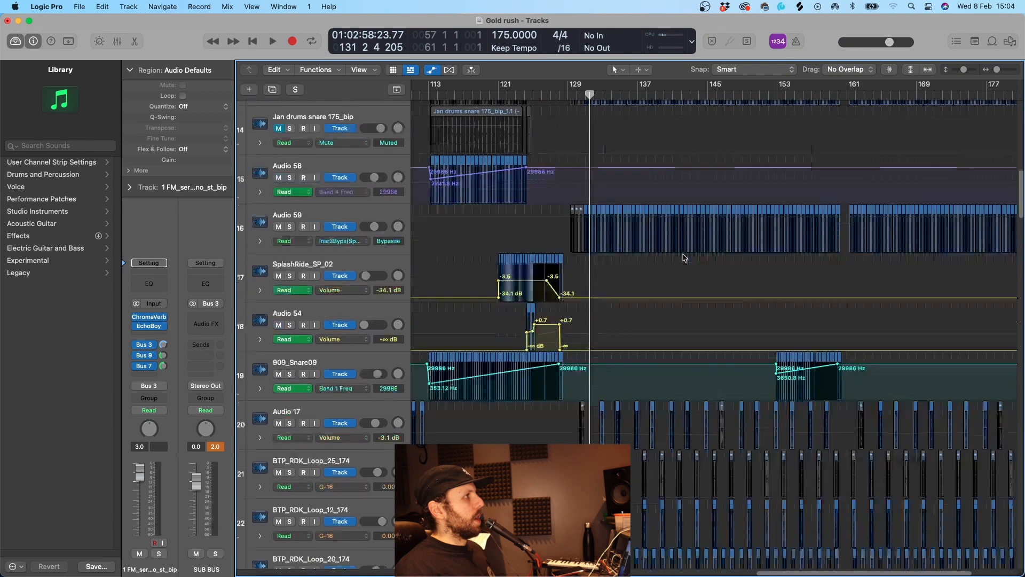
{"action": "scroll", "coordinate": [684, 258], "scroll_direction": "down", "scroll_amount": 20}
{"action": "scroll", "coordinate": [684, 257], "scroll_direction": "right", "scroll_amount": 7}
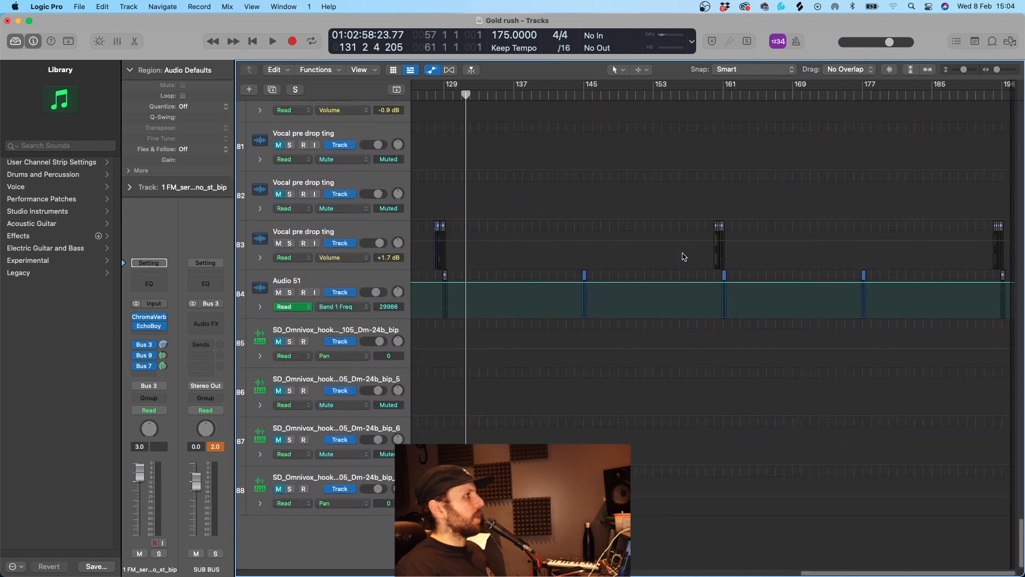
- Play the second drop from bar 174 with the vocal chop regions on tracks 71 to 73 in view
{"action": "scroll", "coordinate": [683, 255], "scroll_direction": "up", "scroll_amount": 10}
{"action": "left_click", "coordinate": [841, 95]}
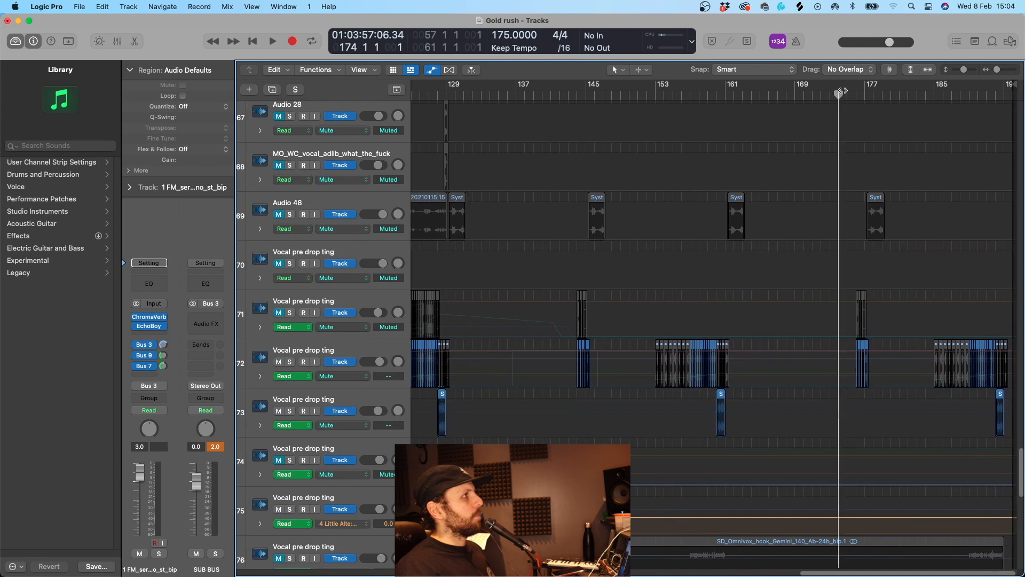
{"action": "key", "text": "space"}
{"action": "key", "text": "super+Right"}
{"action": "key", "text": "super+Right"}
{"action": "key", "text": "super+Right"}
{"action": "scroll", "coordinate": [845, 186], "scroll_direction": "right", "scroll_amount": 8}
{"action": "scroll", "coordinate": [847, 187], "scroll_direction": "right", "scroll_amount": 1}
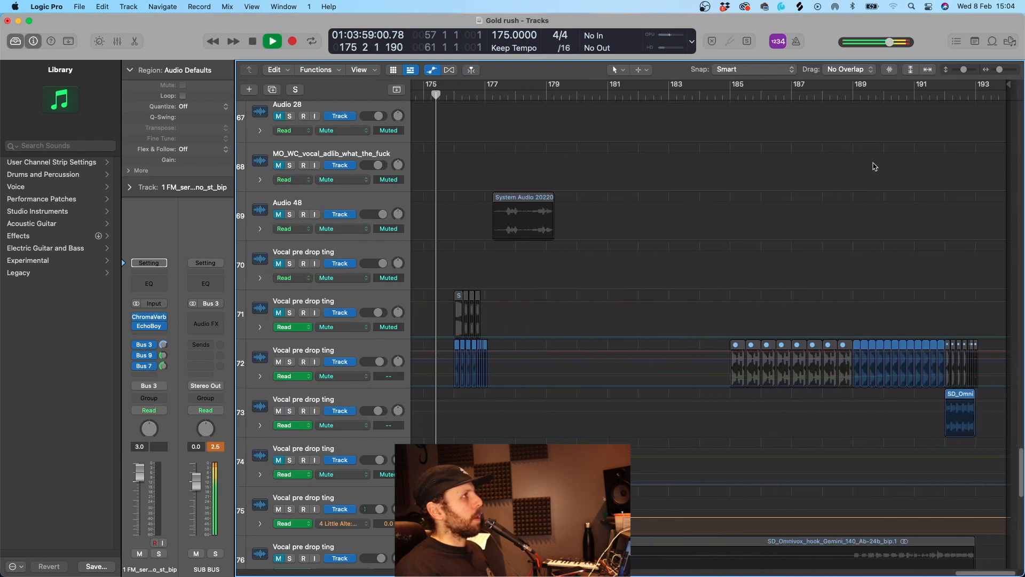
- Listen to the track's ending from about bar 190 to 193 with the vocal chops on tracks 72 and 73 in view
{"action": "left_click", "coordinate": [903, 96]}
{"action": "key", "text": "super+Right"}
{"action": "key", "text": "super+Right"}
{"action": "scroll", "coordinate": [890, 212], "scroll_direction": "right", "scroll_amount": 3}
{"action": "scroll", "coordinate": [885, 249], "scroll_direction": "up", "scroll_amount": 5}
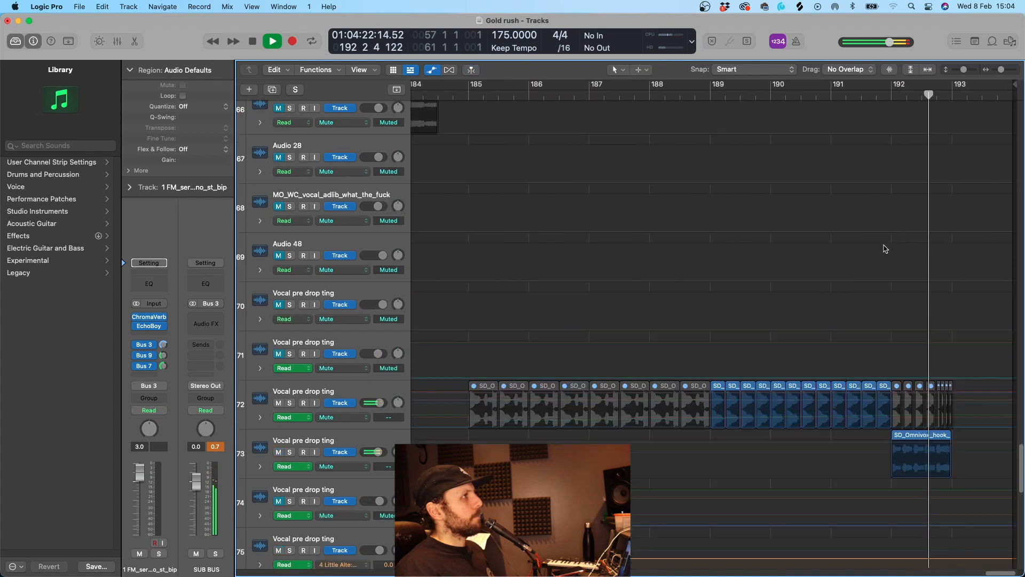
{"action": "key", "text": "space"}
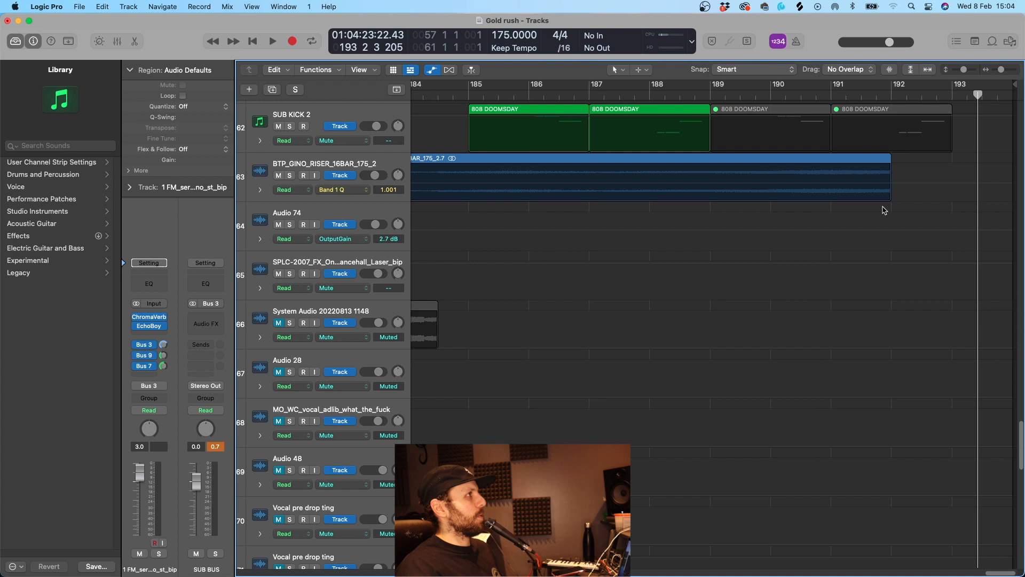
- Look over the 808, REVERB automation and vocal chop tracks at the ending and across the whole arrangement
{"action": "scroll", "coordinate": [944, 146], "scroll_direction": "up", "scroll_amount": 7}
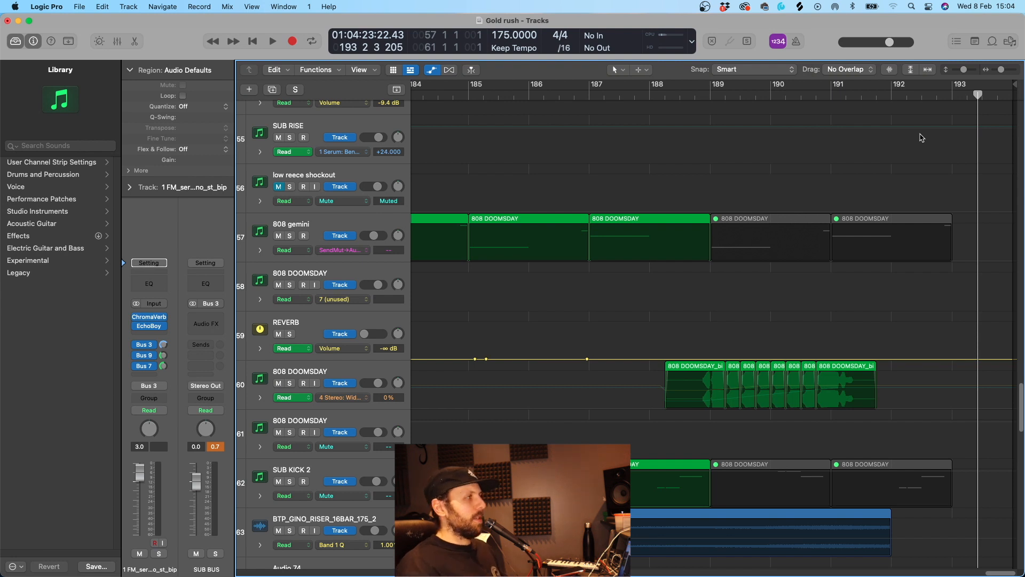
{"action": "scroll", "coordinate": [777, 269], "scroll_direction": "down", "scroll_amount": 10}
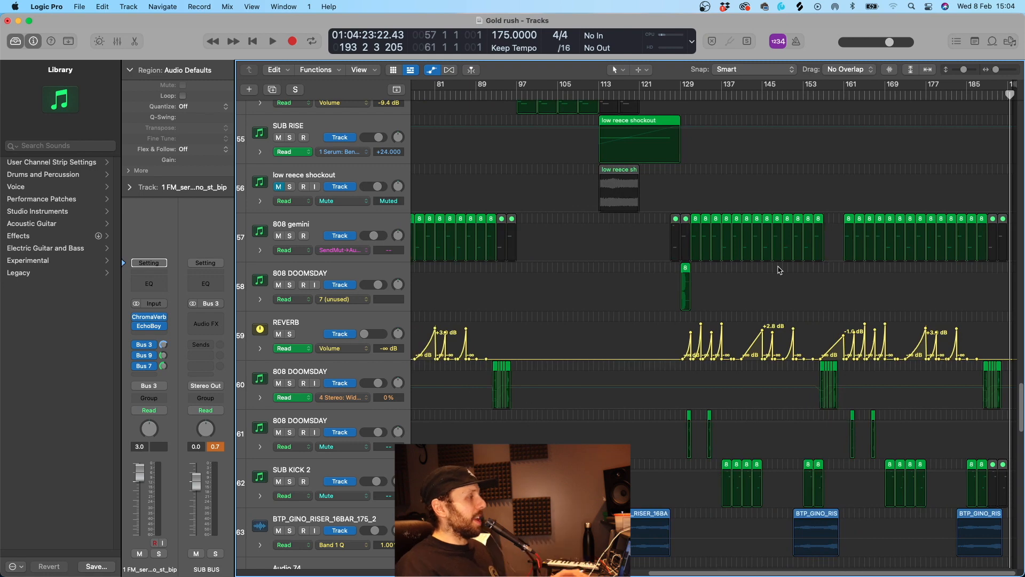
{"action": "scroll", "coordinate": [777, 270], "scroll_direction": "down", "scroll_amount": 10}
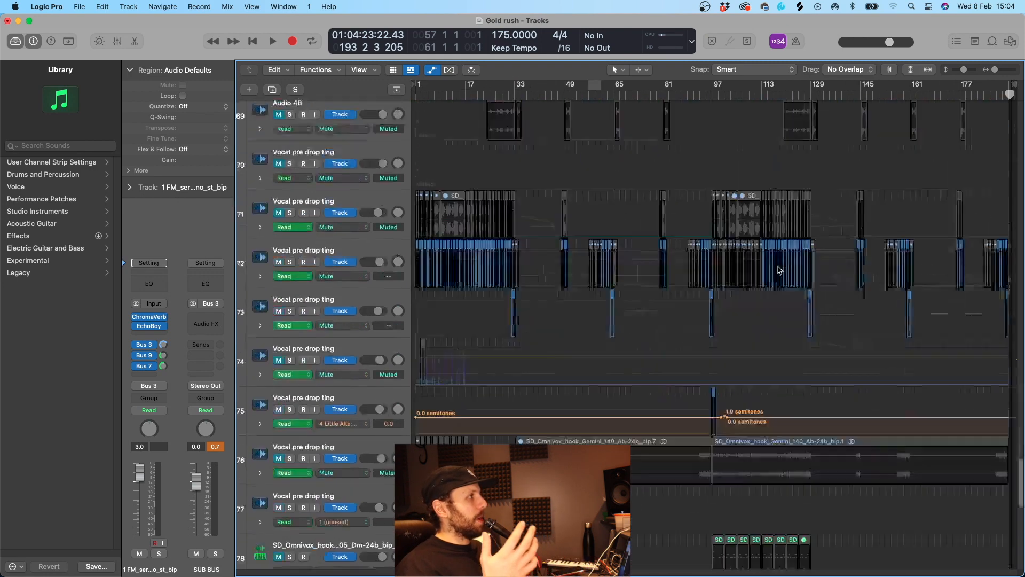